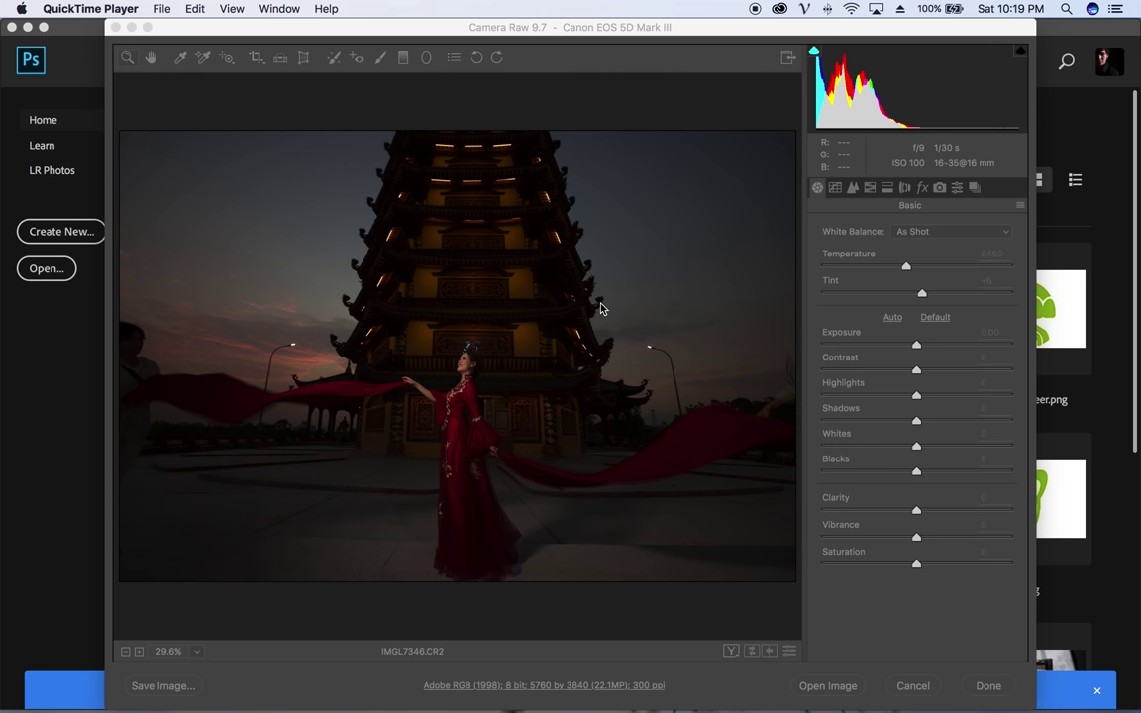
- In the Basic panel, set Exposure to +1.80, Highlights -86, Shadows +75 and Contrast +13
click(850, 322)
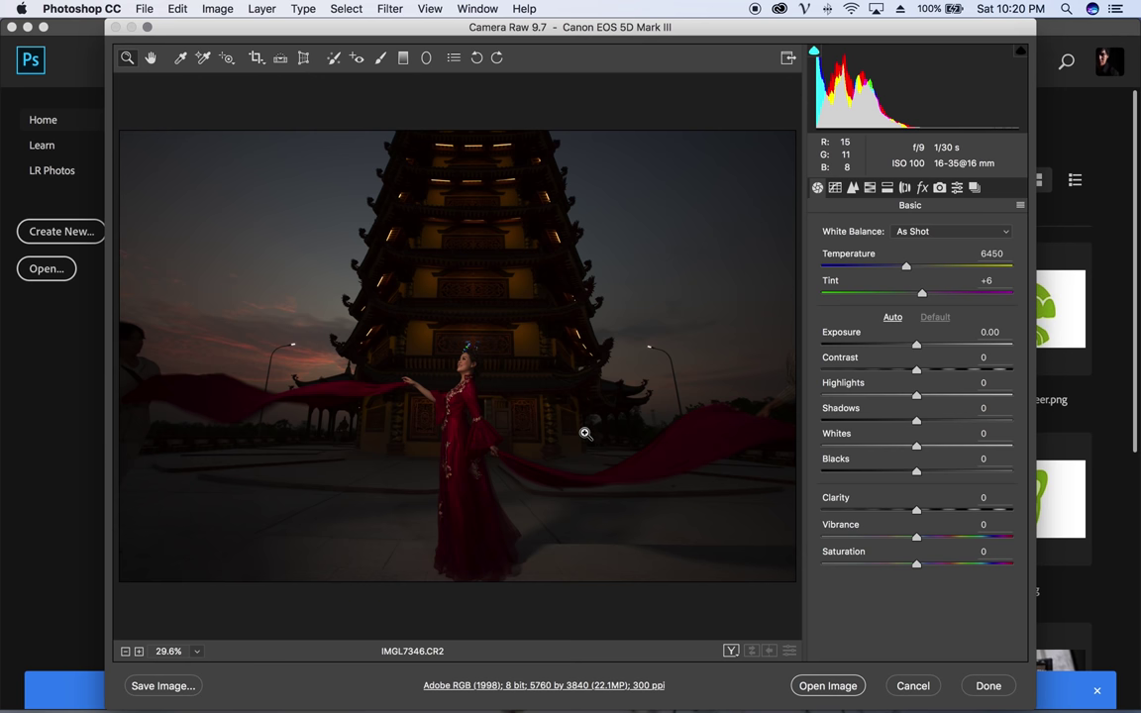
mouse_move(915, 345)
mouse_down()
mouse_move(938, 349)
mouse_move(928, 370)
mouse_up()
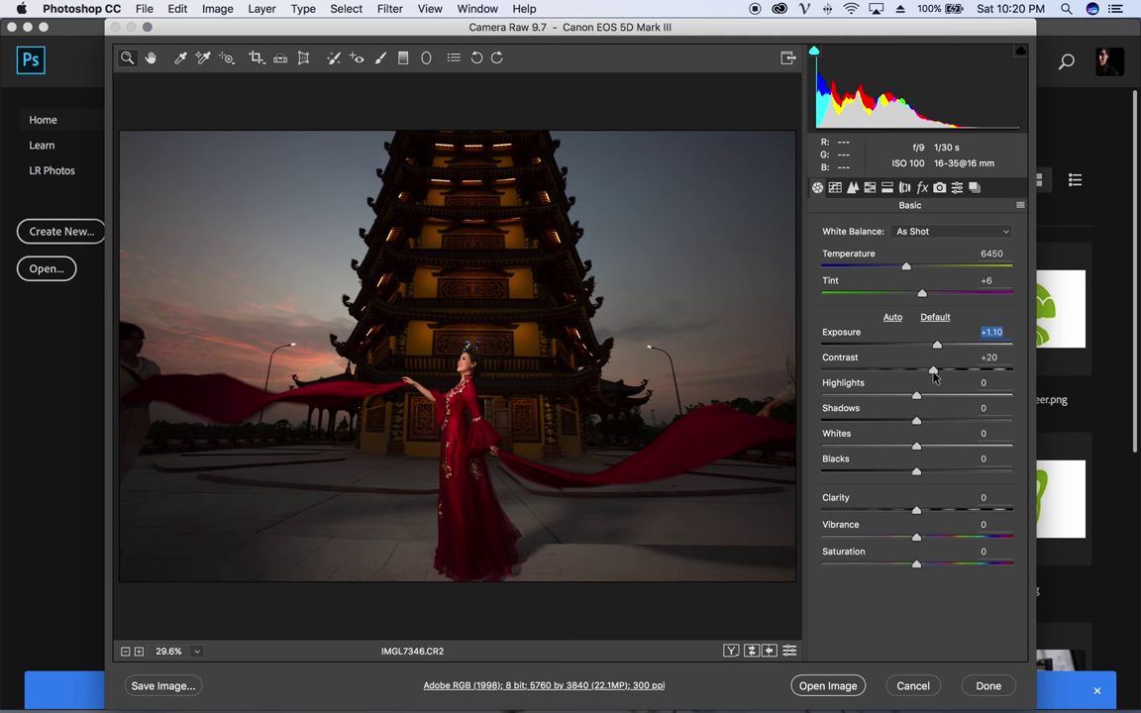
drag(850, 396, 835, 396)
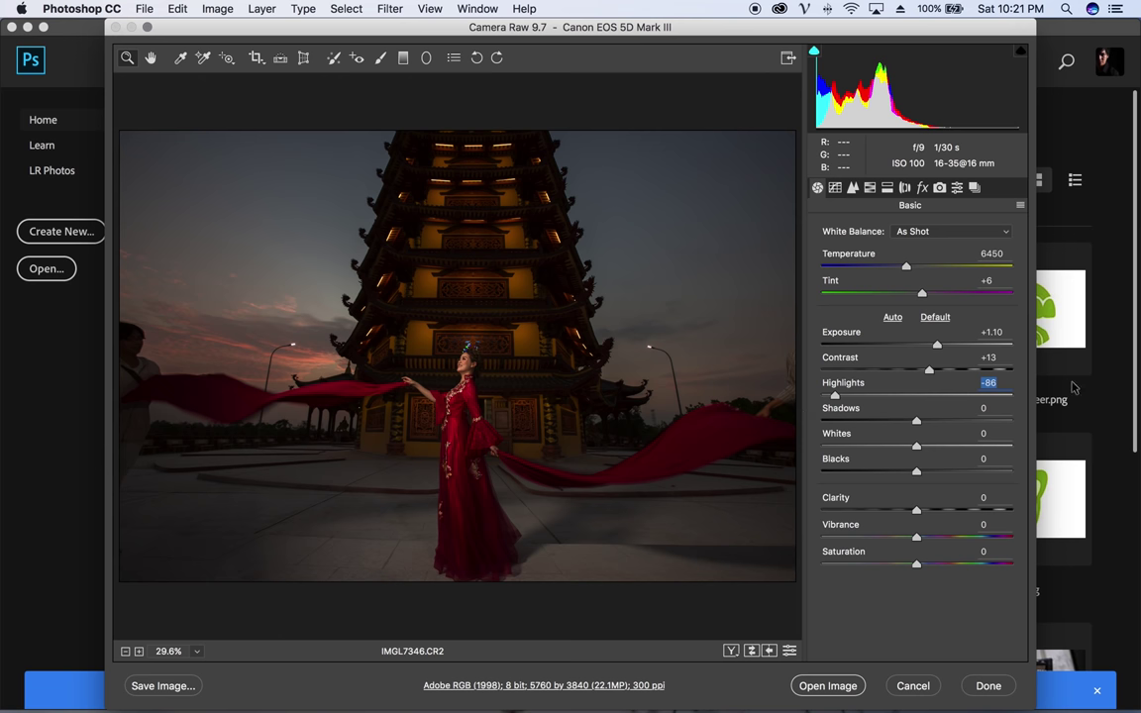
drag(916, 421, 988, 422)
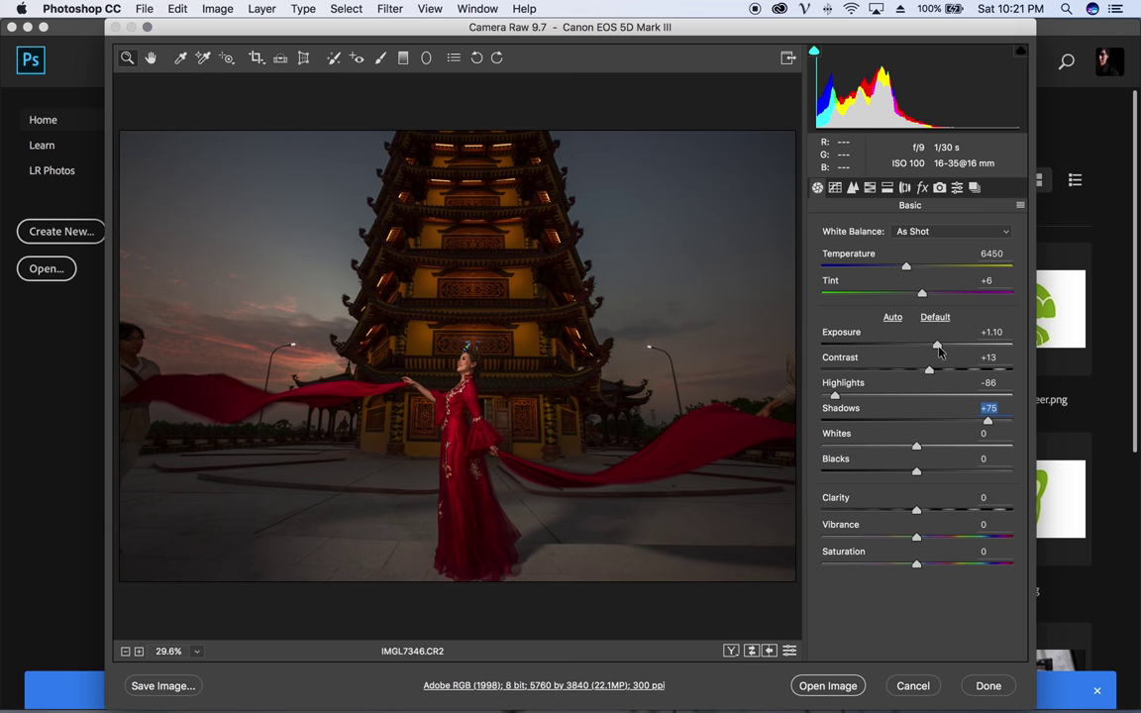
drag(936, 346, 952, 346)
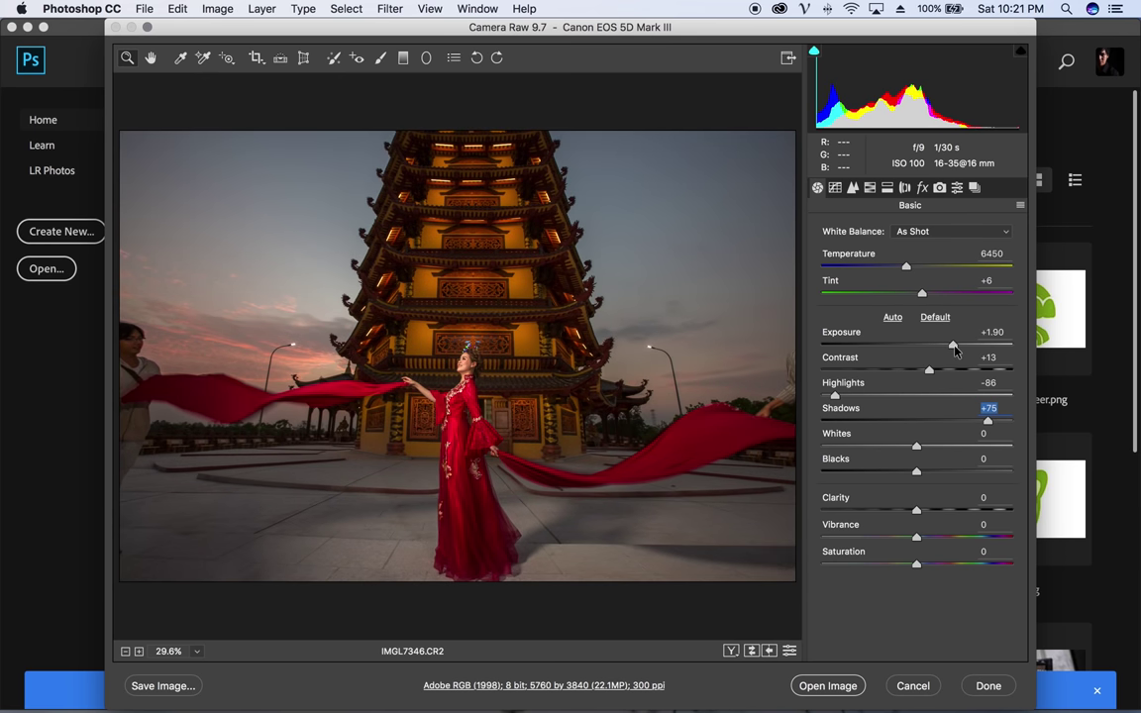
drag(953, 349, 956, 349)
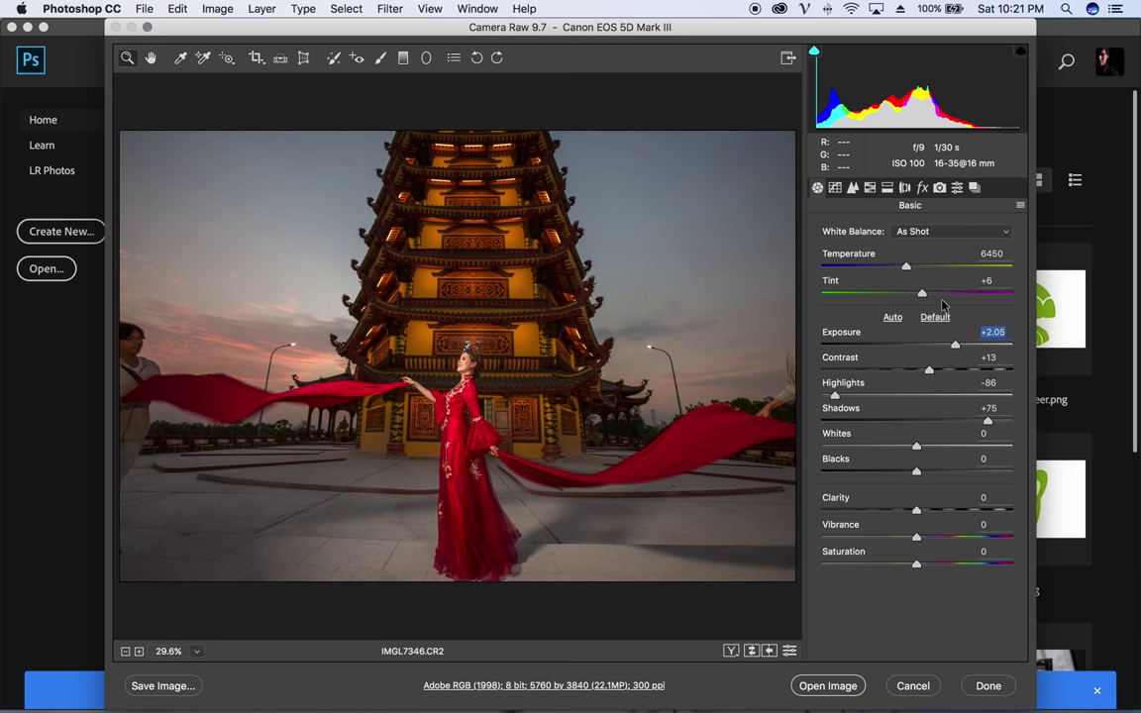
drag(956, 348, 970, 349)
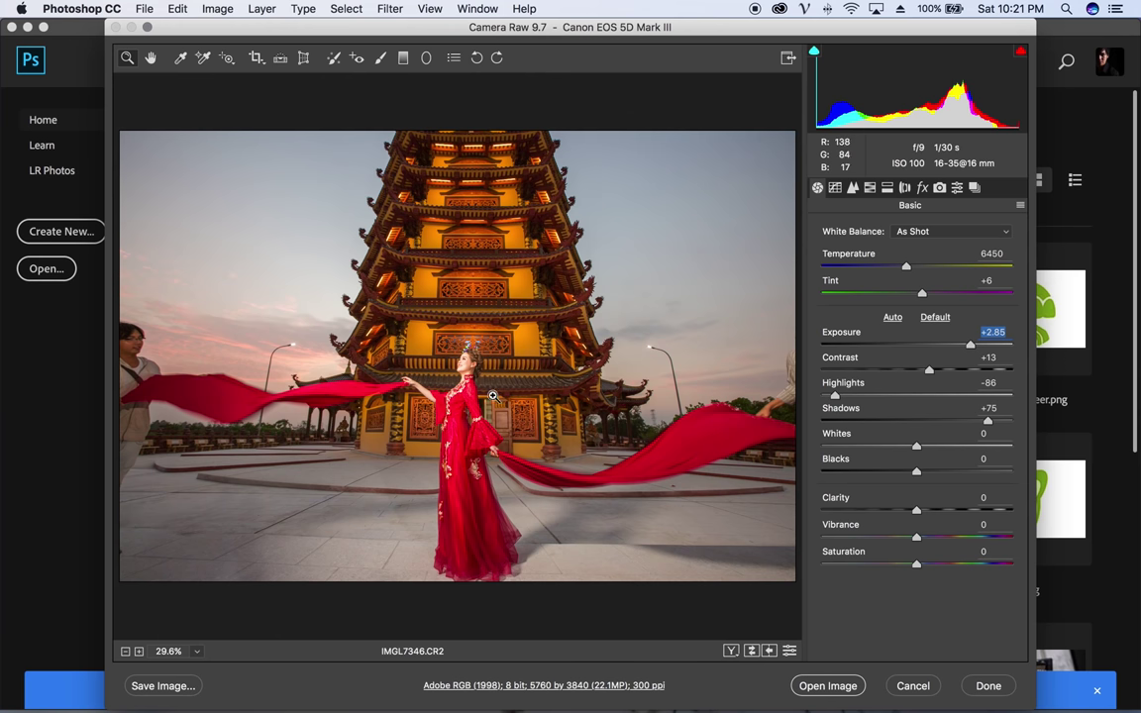
text(1.8)
key(Return)
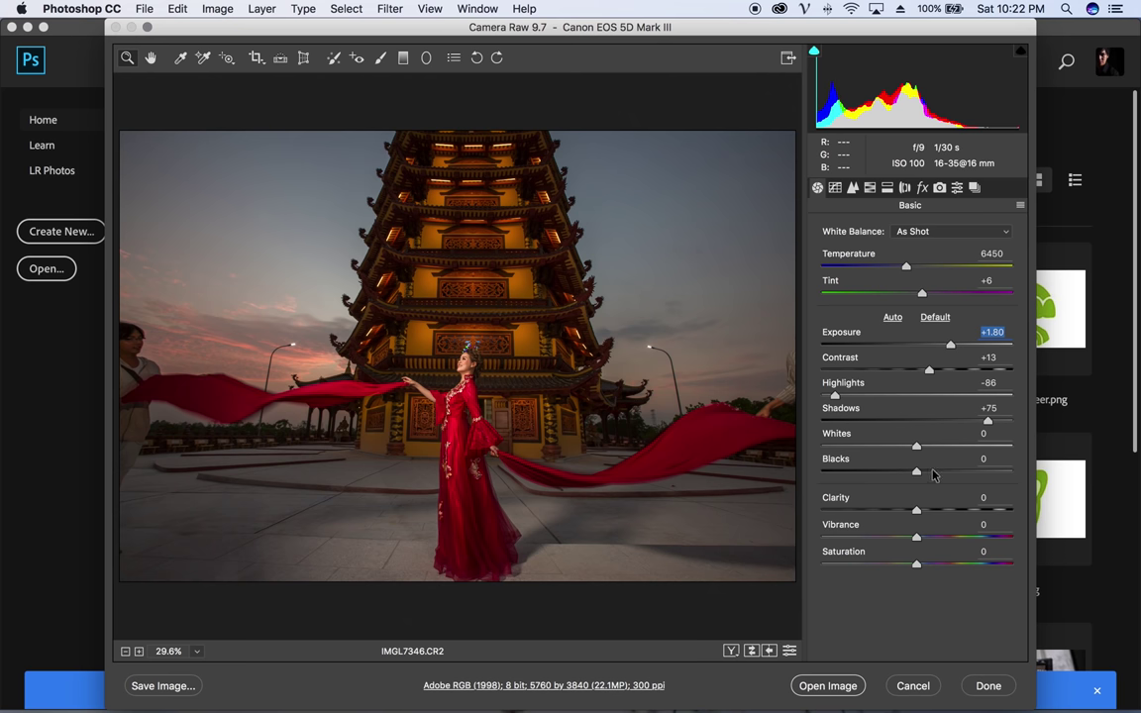
- Set Whites to -23
drag(915, 445, 941, 445)
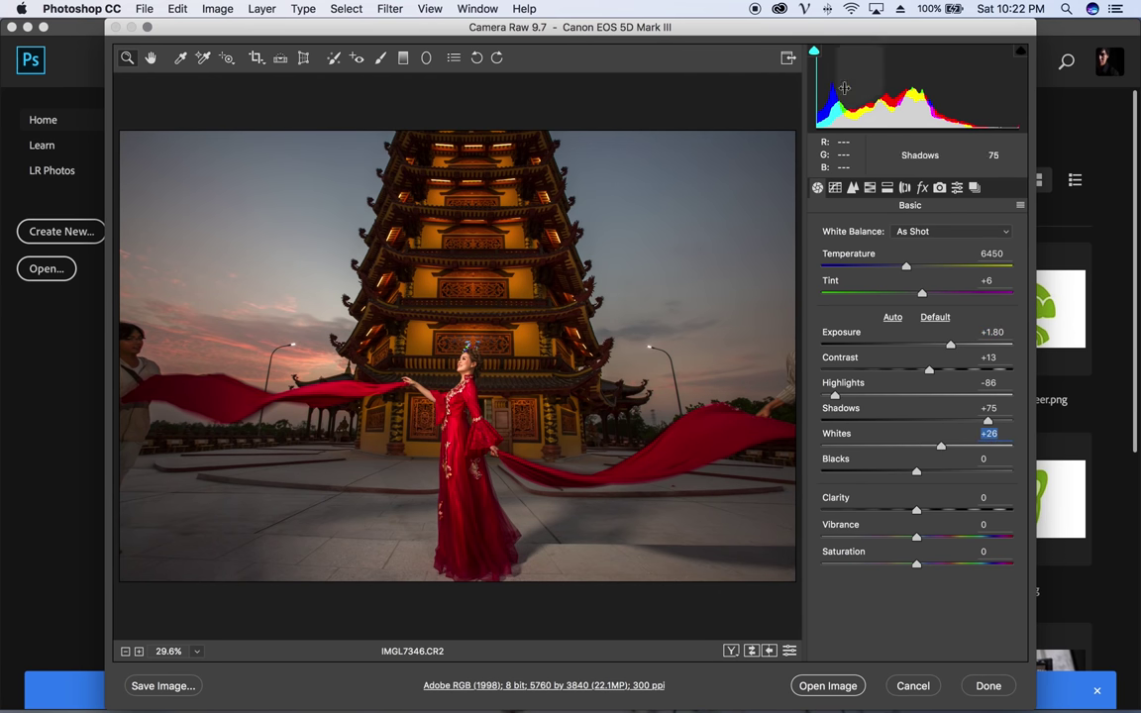
click(909, 446)
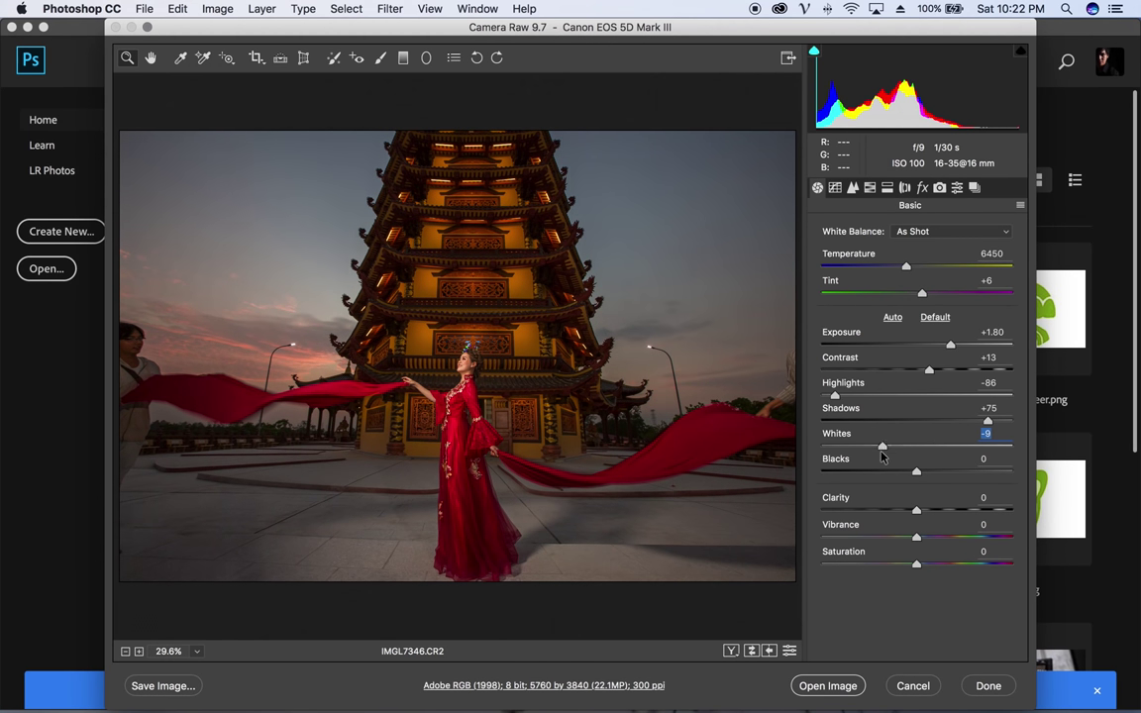
mouse_move(909, 446)
mouse_down()
mouse_move(935, 447)
mouse_move(890, 446)
mouse_up()
key(Up)
key(Up)
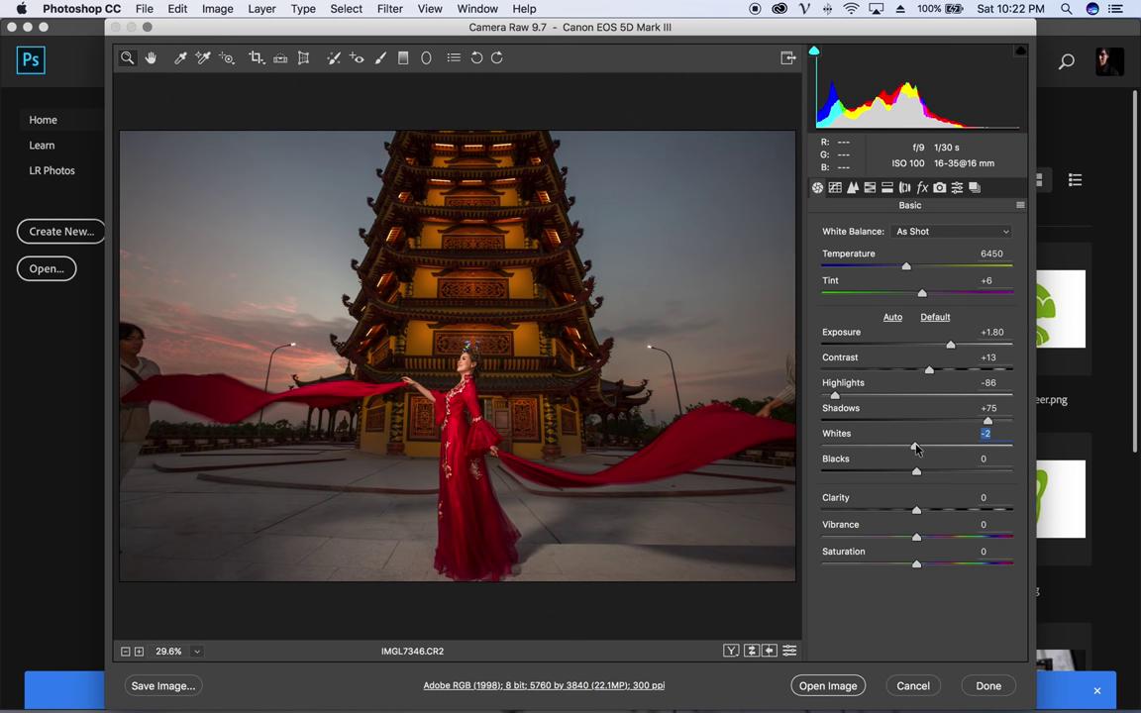
key(Up)
key(Up)
key(Up)
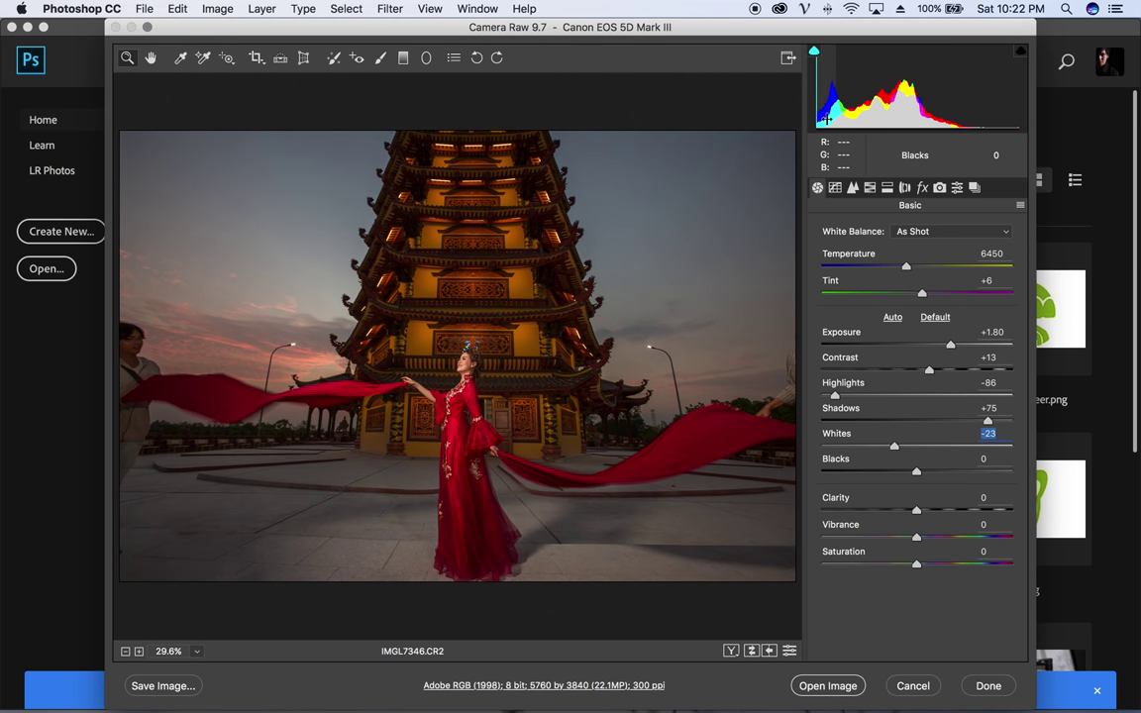
- Set Blacks to +19 and Vibrance to +28, then show the Detail panel
click(935, 472)
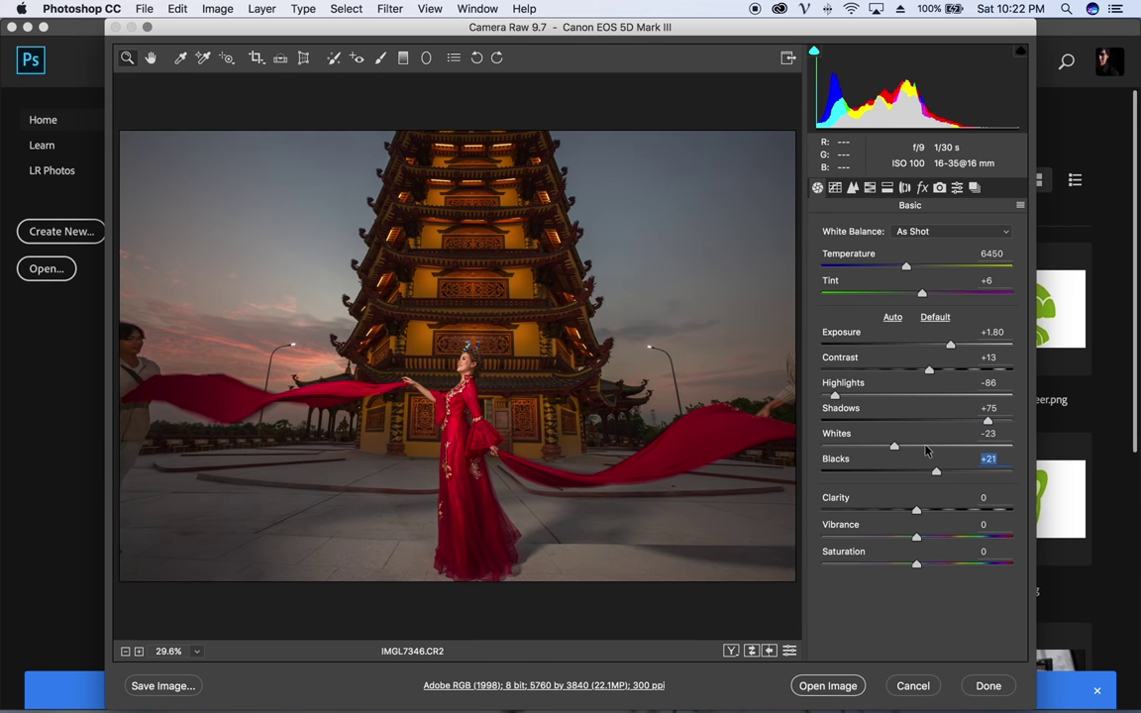
drag(935, 472, 932, 475)
drag(929, 538, 940, 538)
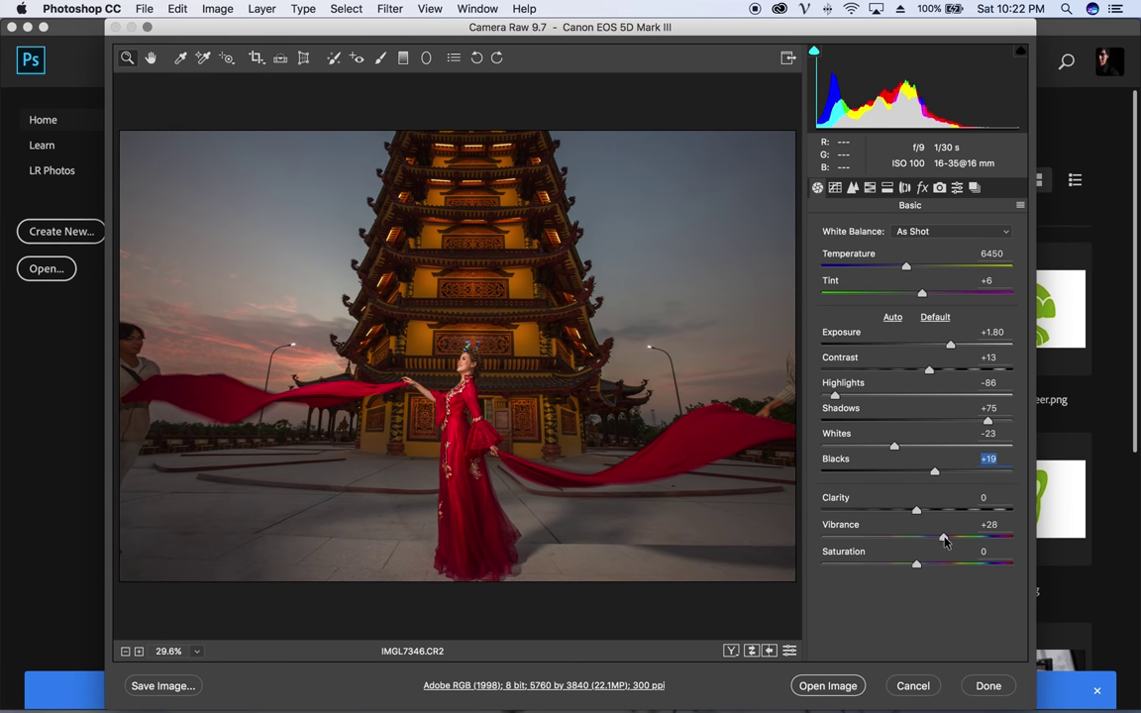
click(944, 540)
click(853, 188)
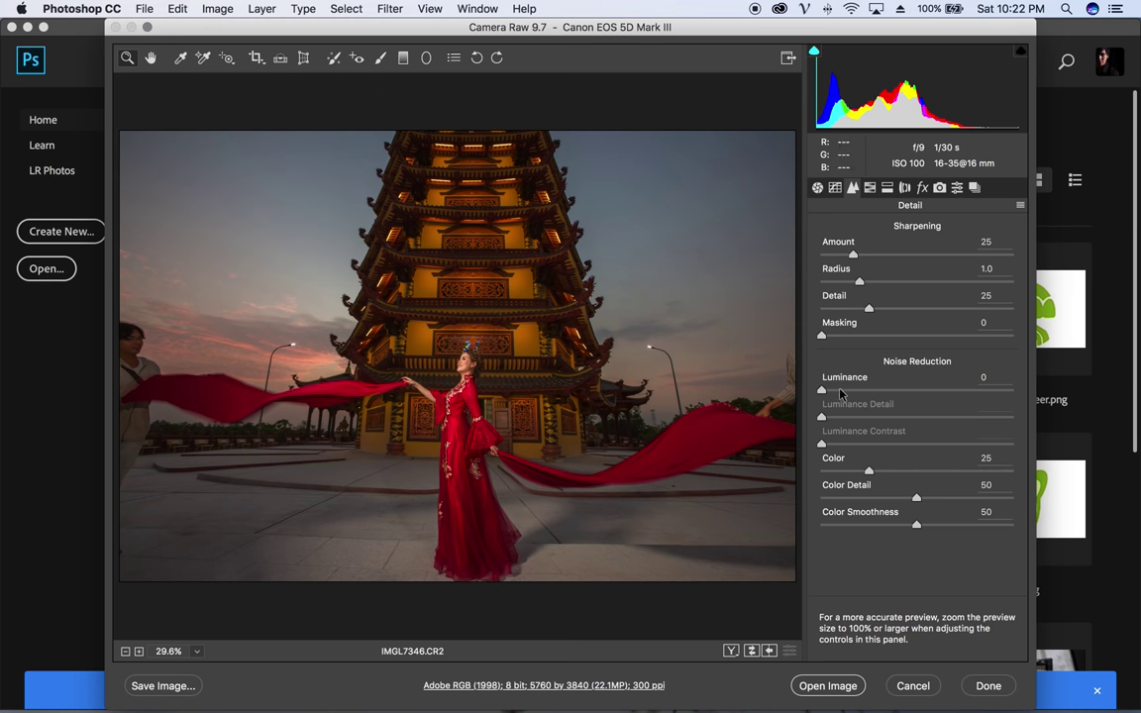
- Set Luminance noise reduction to 28 and magnify the sky to 600% to inspect noise
drag(821, 389, 874, 390)
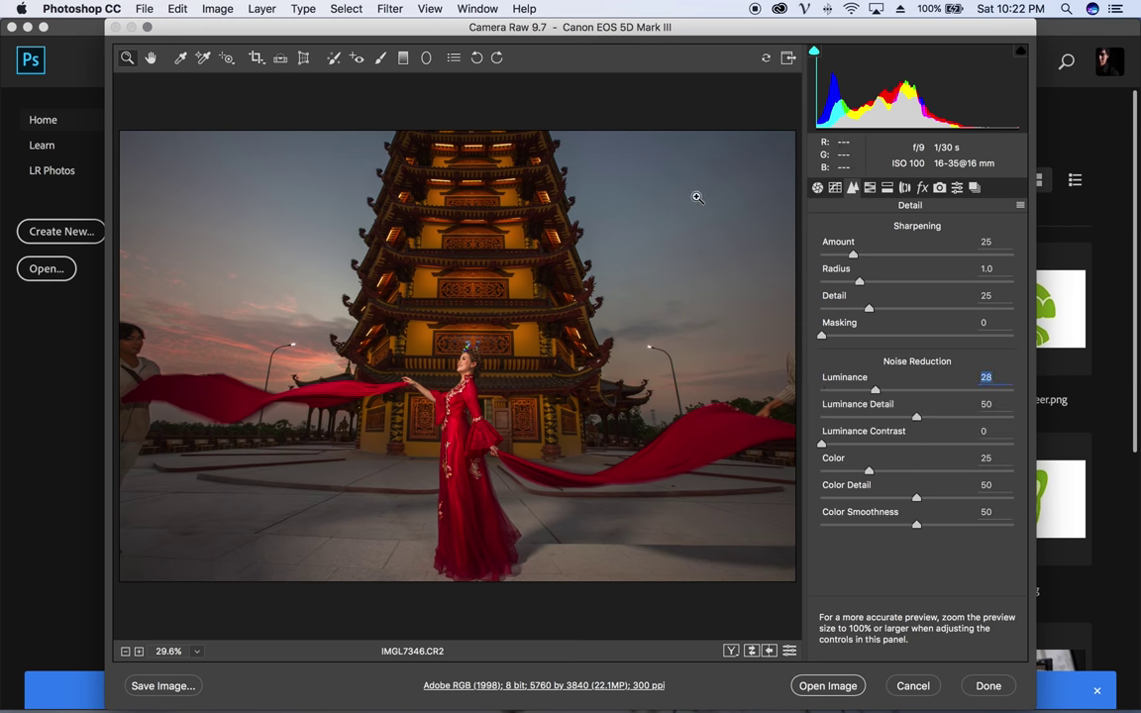
click(734, 187)
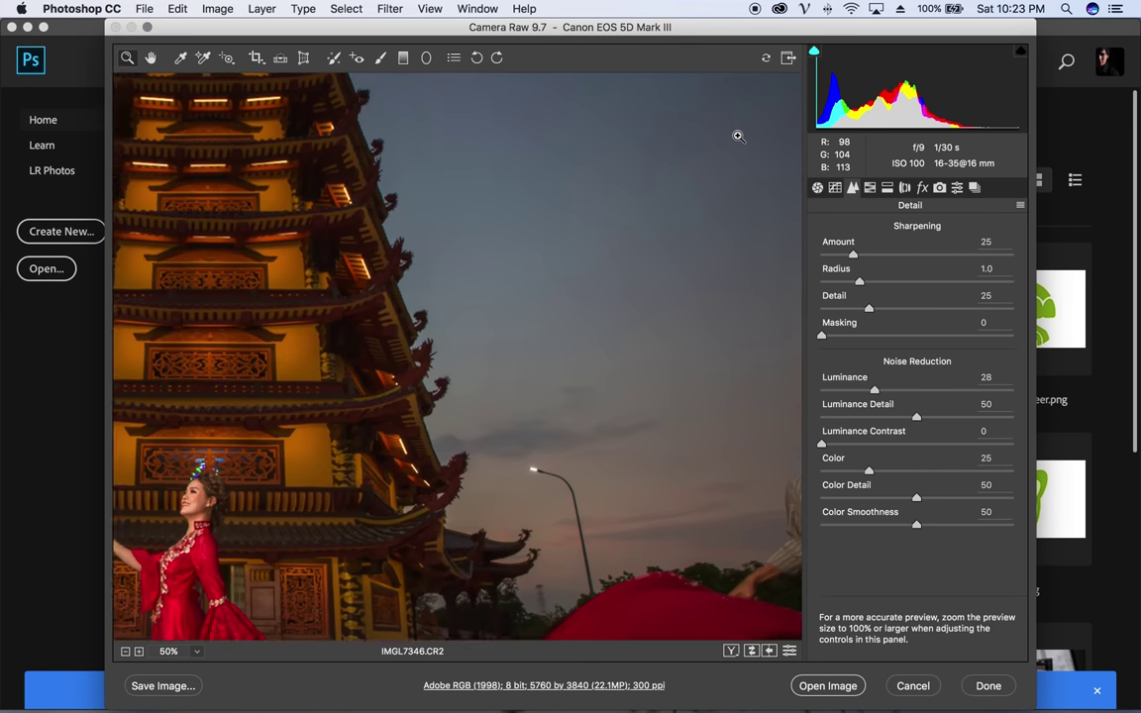
click(611, 199)
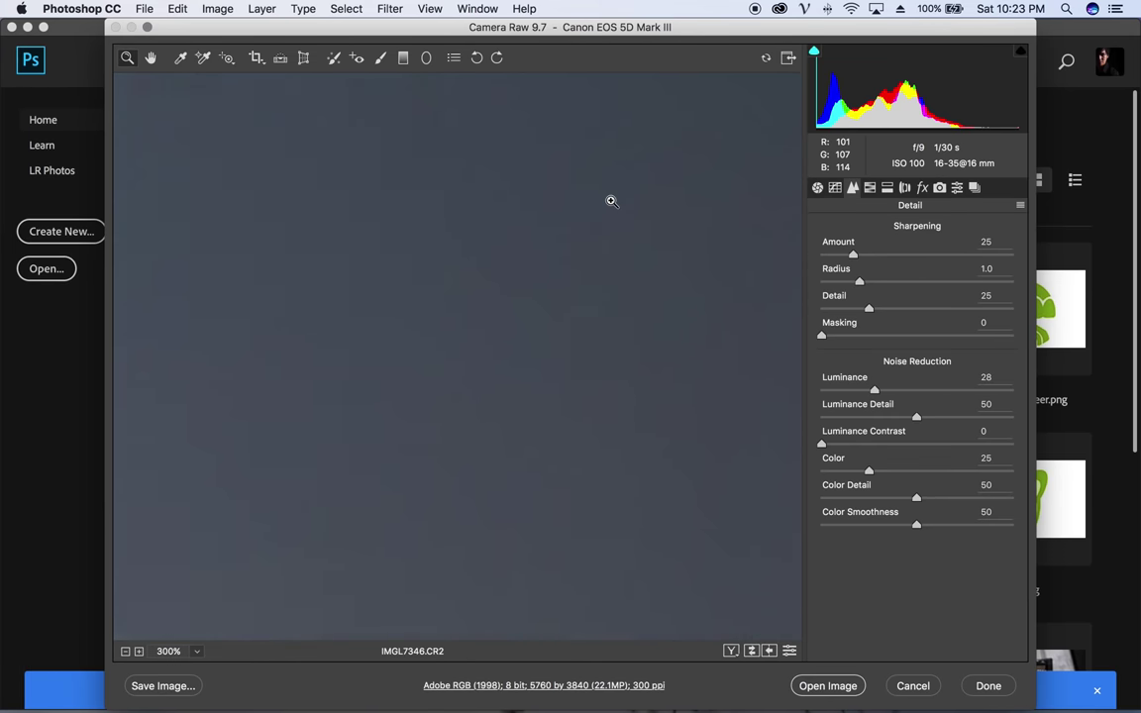
click(567, 224)
click(585, 179)
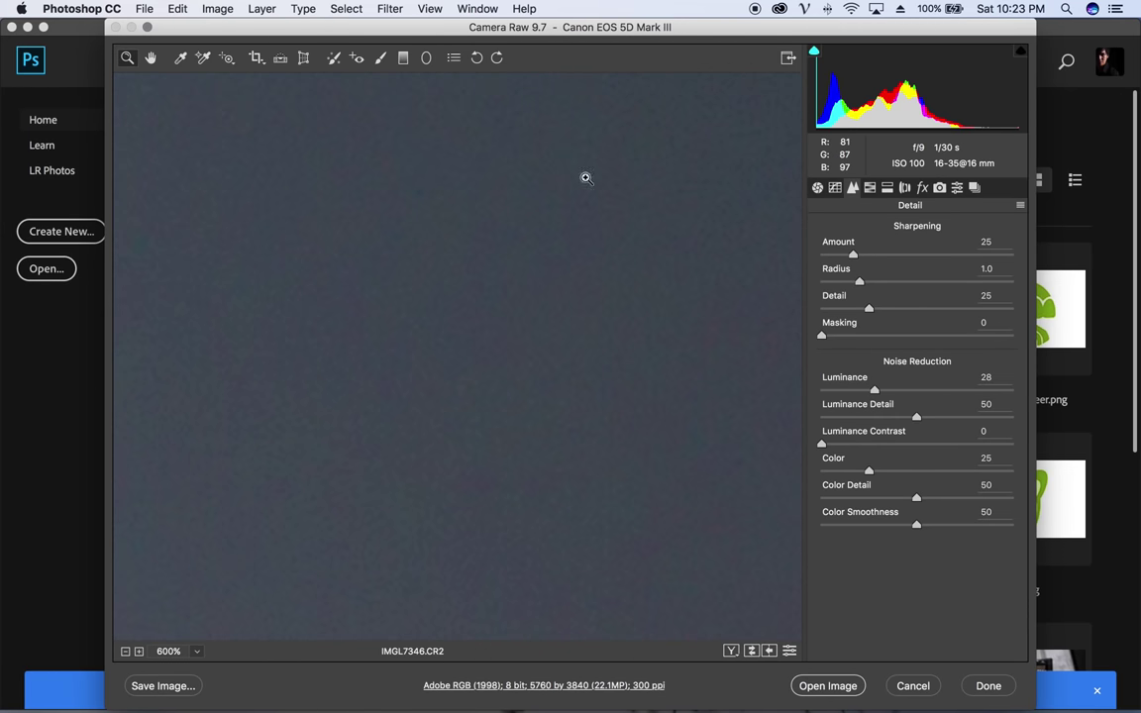
- Raise Color noise reduction to 53, then zoom back out to fit the whole photo
click(922, 472)
alt+click(595, 289)
alt+click(595, 289)
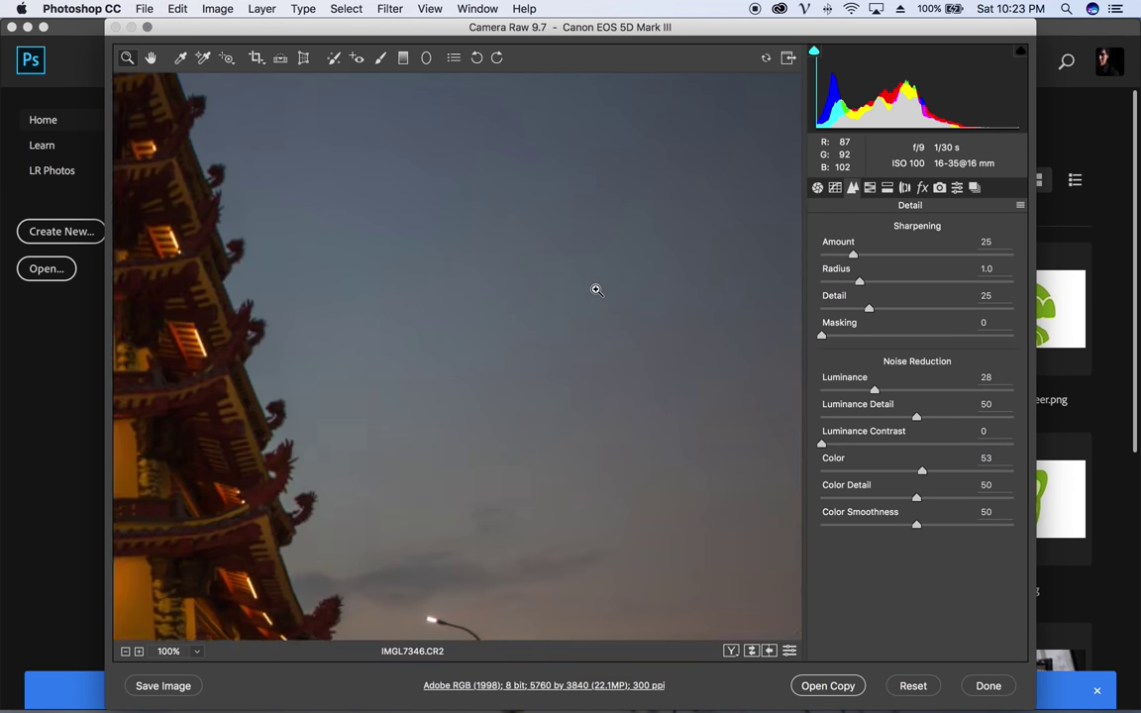
alt+click(595, 289)
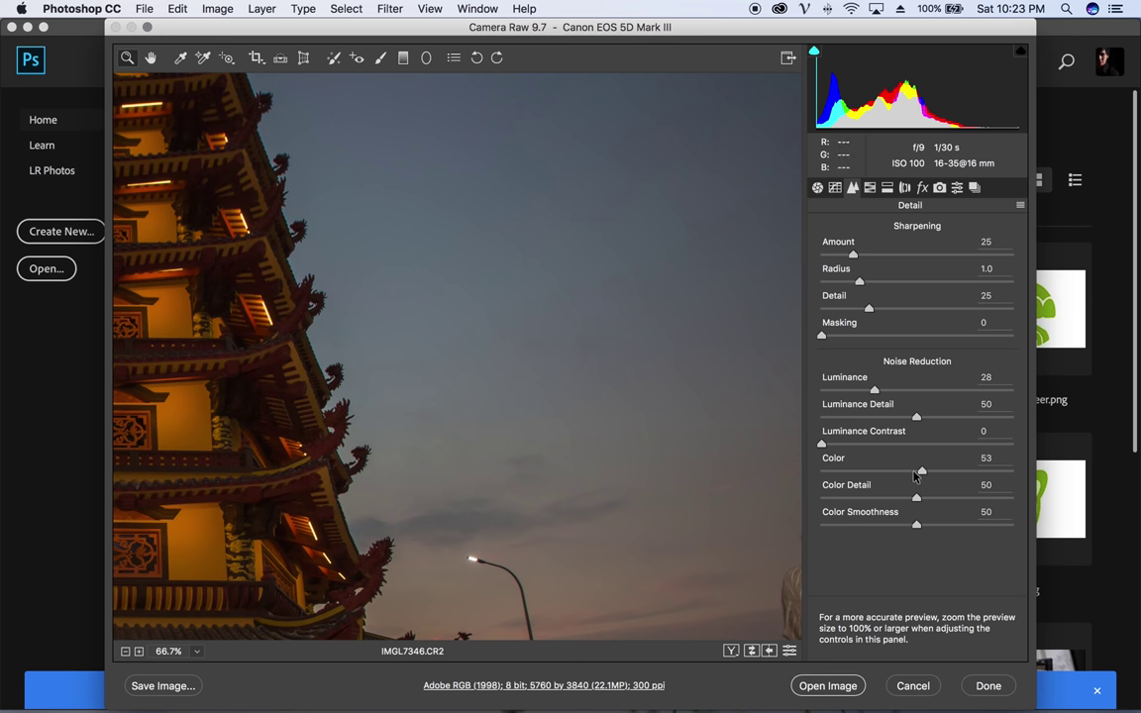
key(ctrl+0)
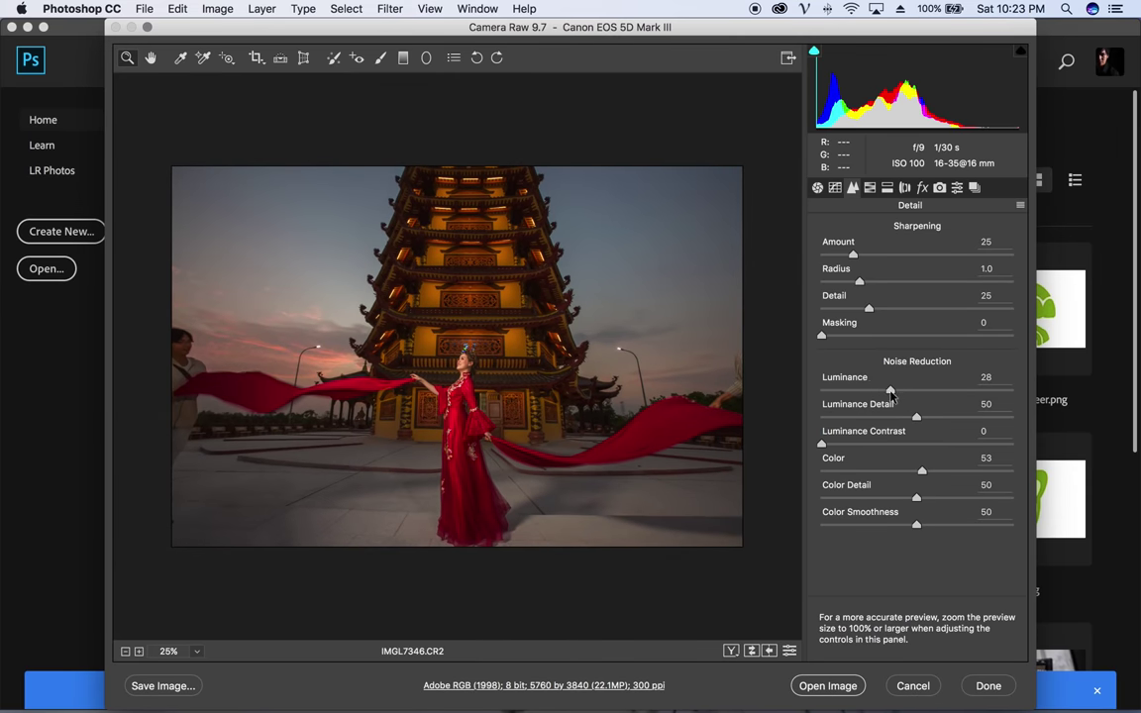
- Set Luminance to 33, sharpening Amount to 59 and Masking to 95 so only edges sharpen
drag(874, 390, 889, 392)
drag(852, 255, 893, 255)
alt+drag(821, 335, 1001, 339)
key(alt)
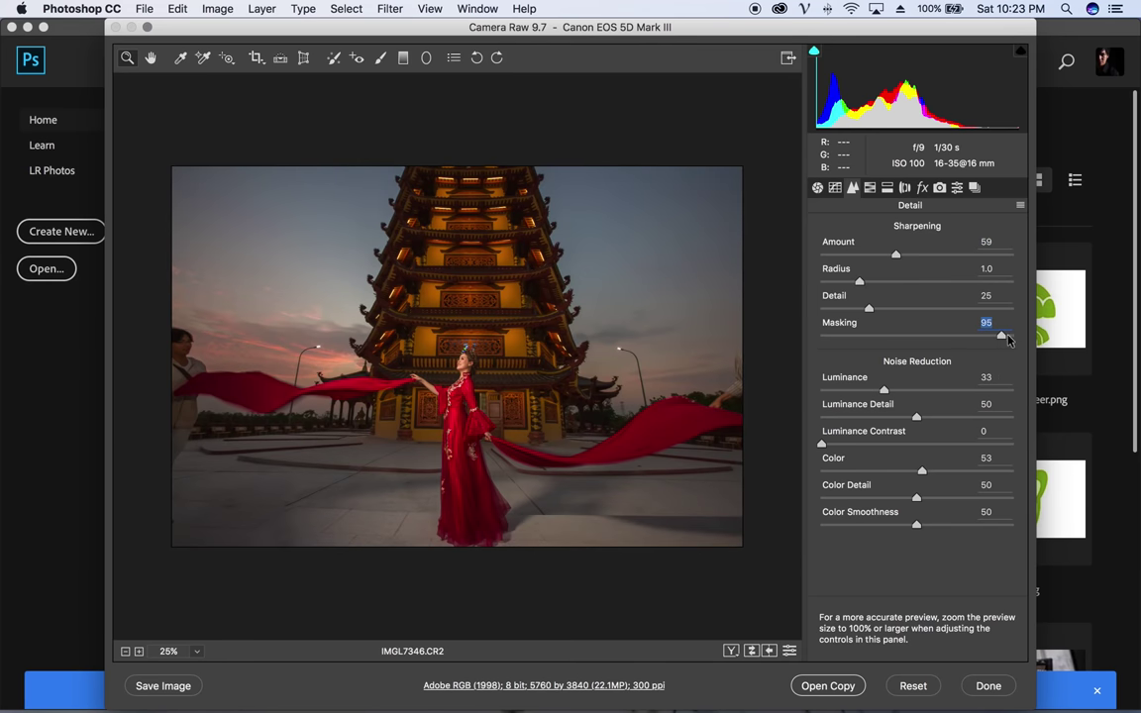
alt+click(1003, 339)
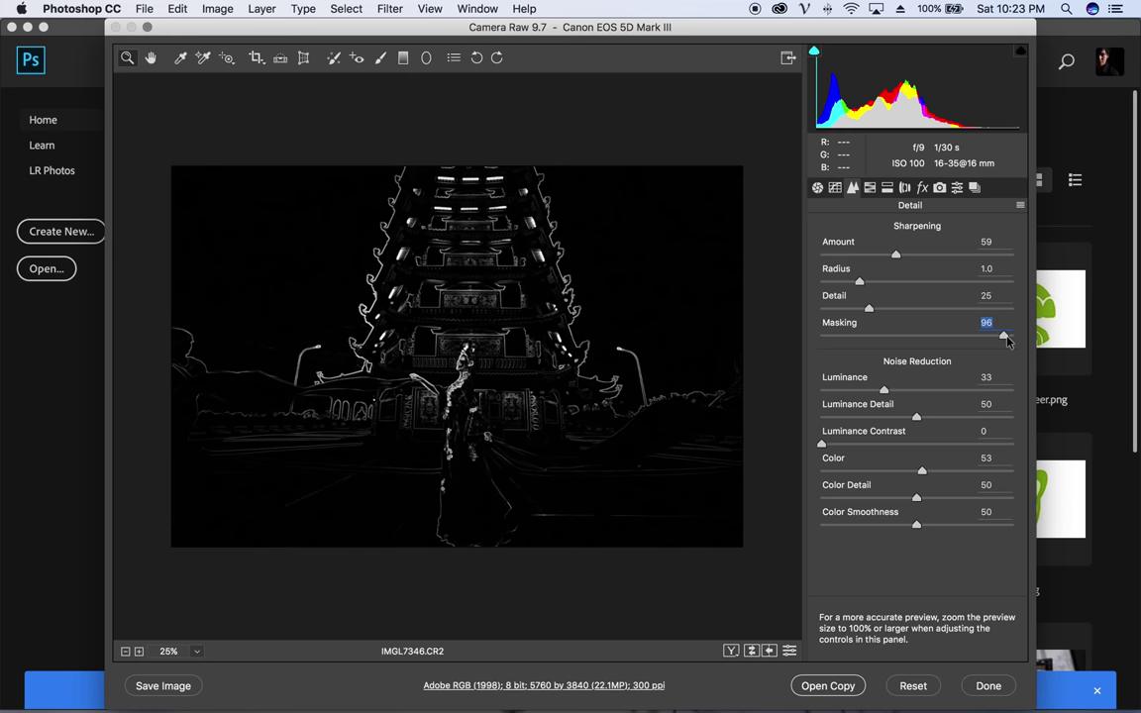
mouse_move(1006, 341)
mouse_down()
mouse_move(734, 340)
mouse_move(812, 340)
mouse_move(726, 308)
mouse_up()
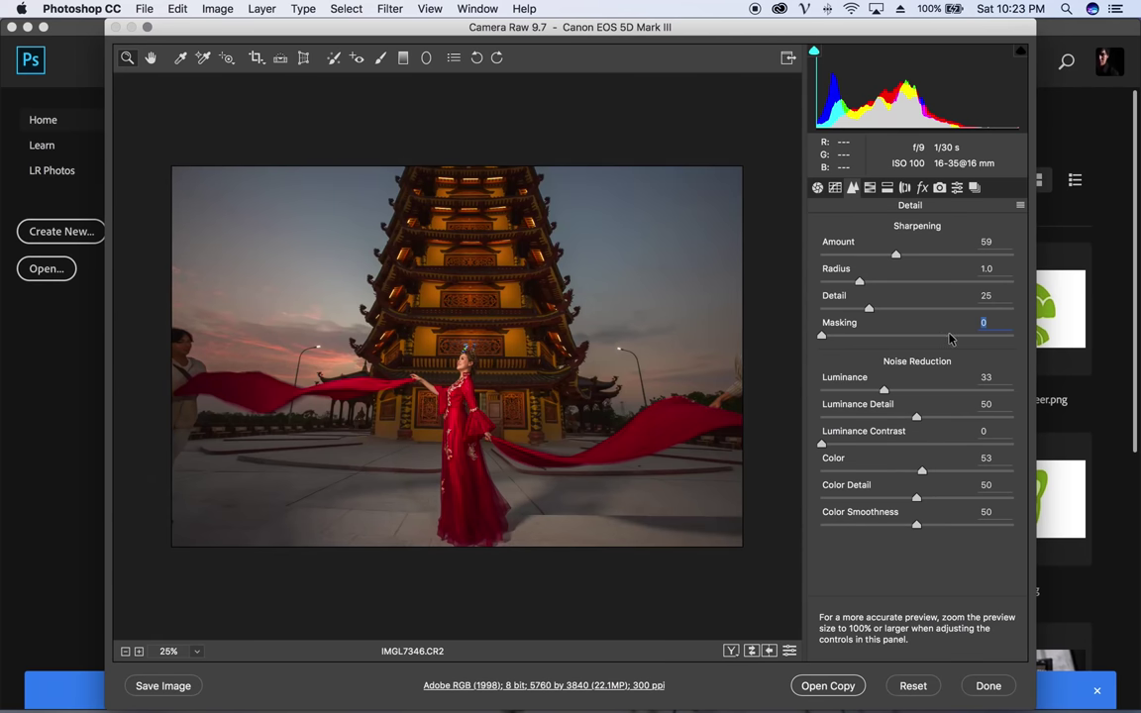
drag(821, 335, 994, 337)
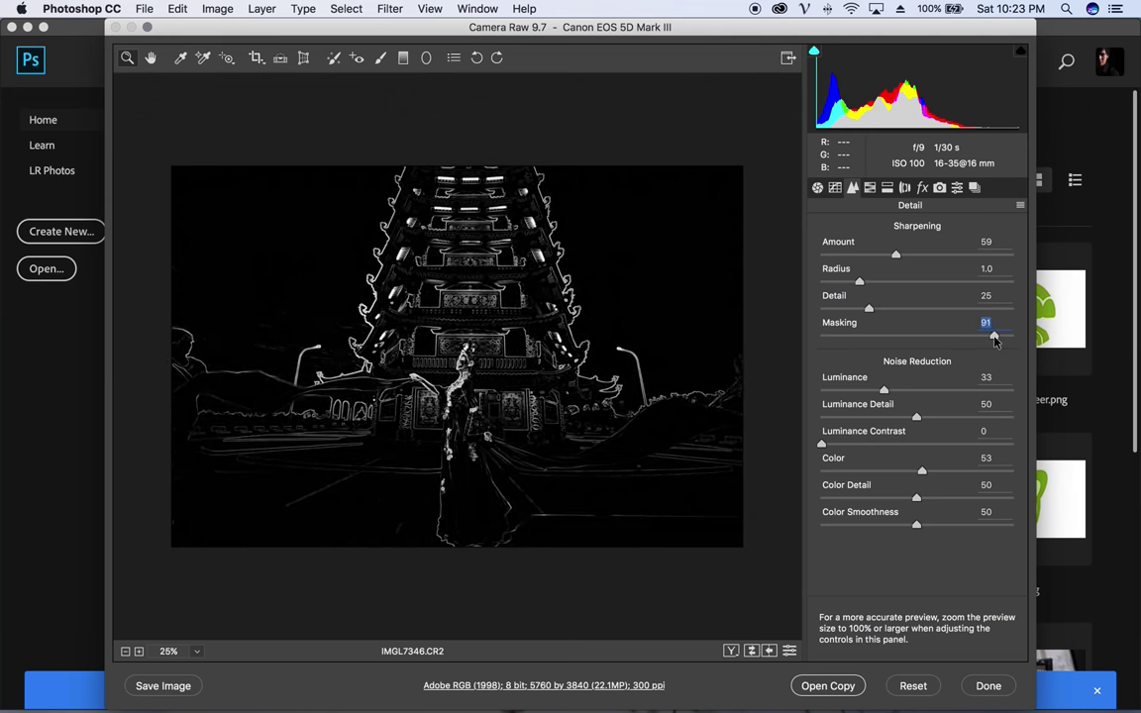
drag(997, 341, 1003, 340)
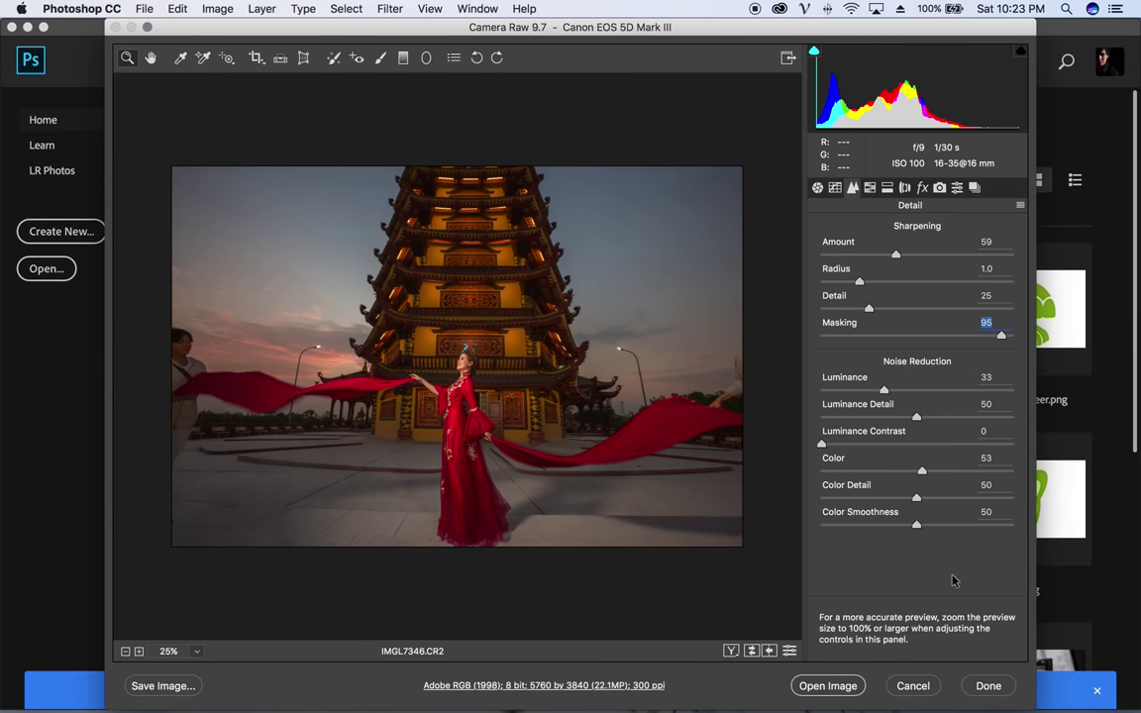
click(817, 188)
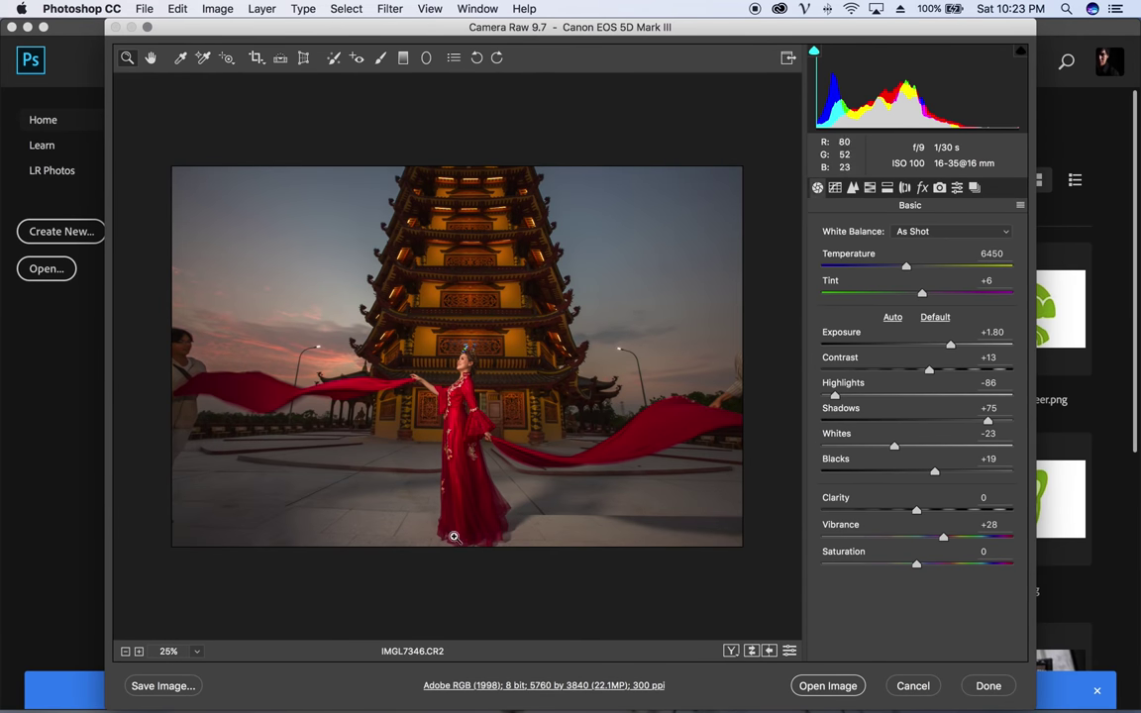
- Open the image in Photoshop and set the foreground colour to bright red
click(828, 686)
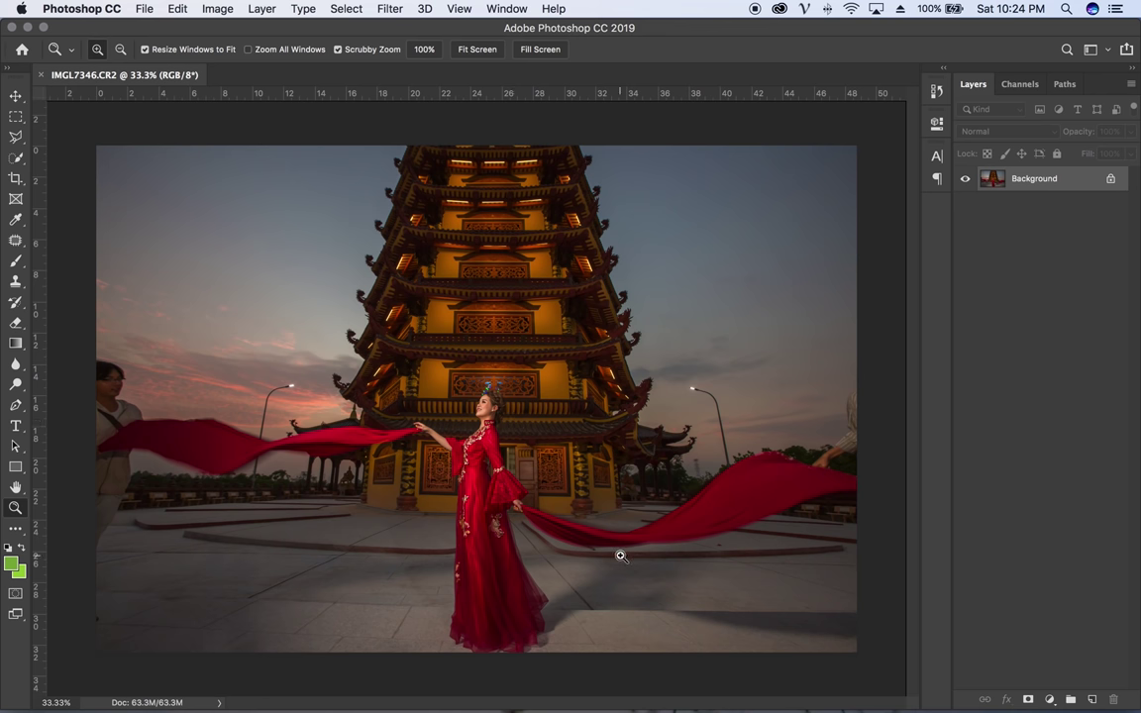
key(b)
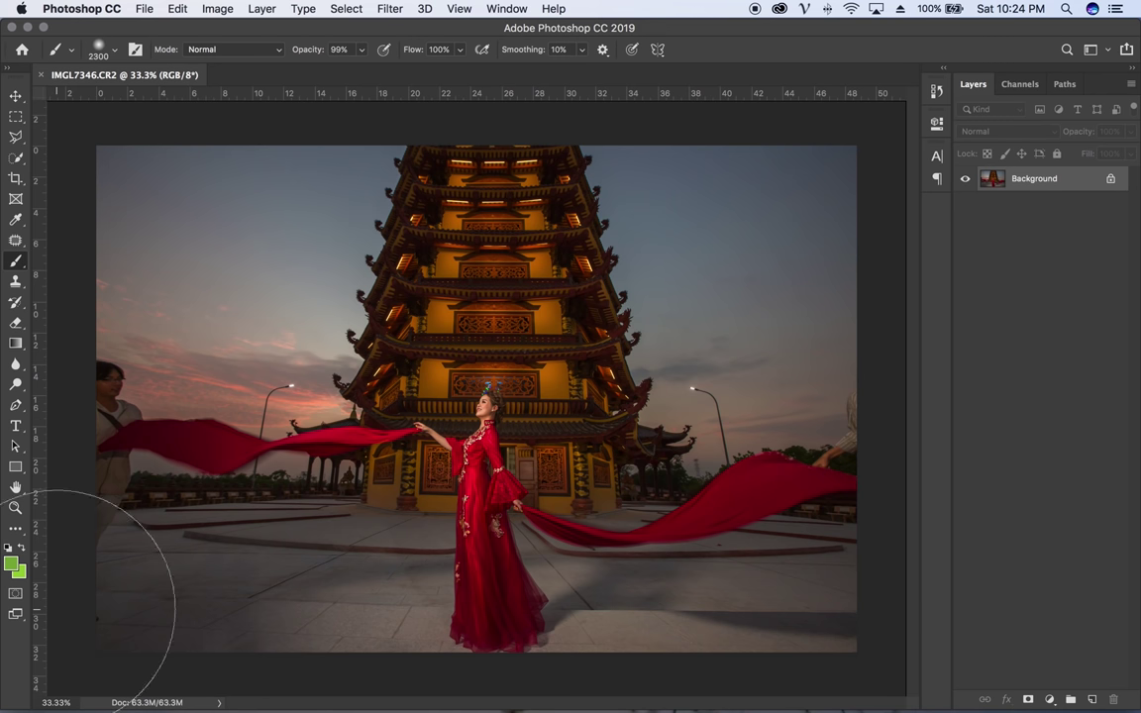
click(12, 566)
click(850, 323)
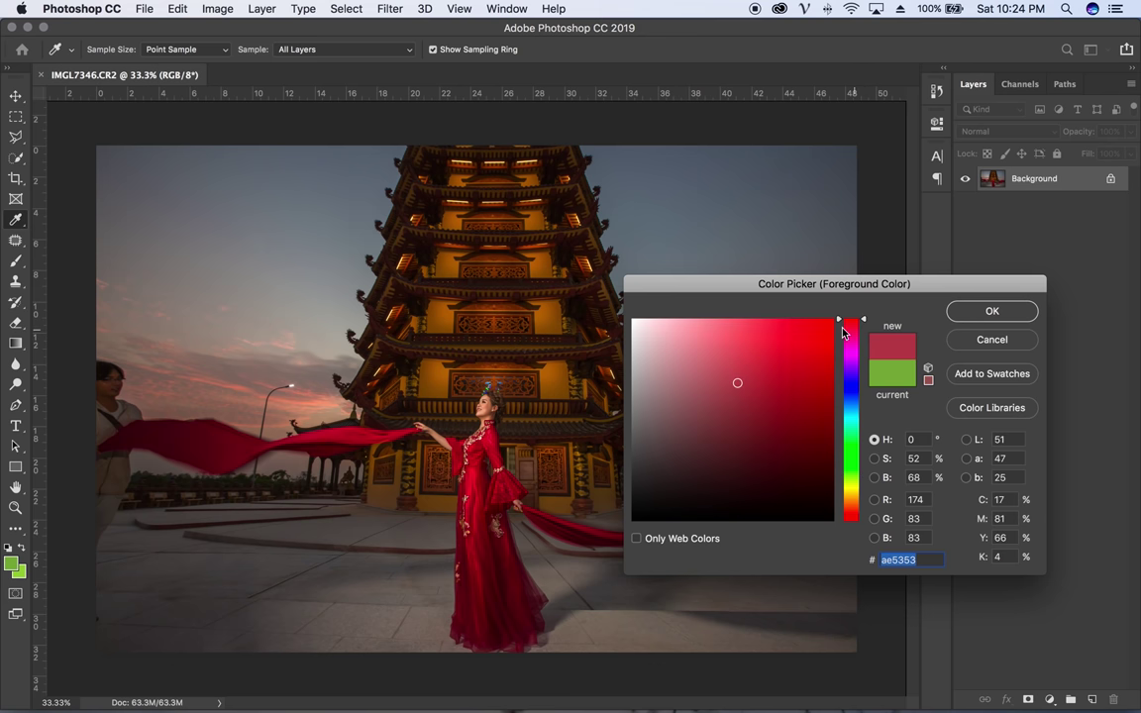
click(789, 339)
key(Return)
- Shrink the brush, undo a test stroke on the photo, and add a new Layer 1
key(bracketleft)
key(bracketleft)
key(bracketleft)
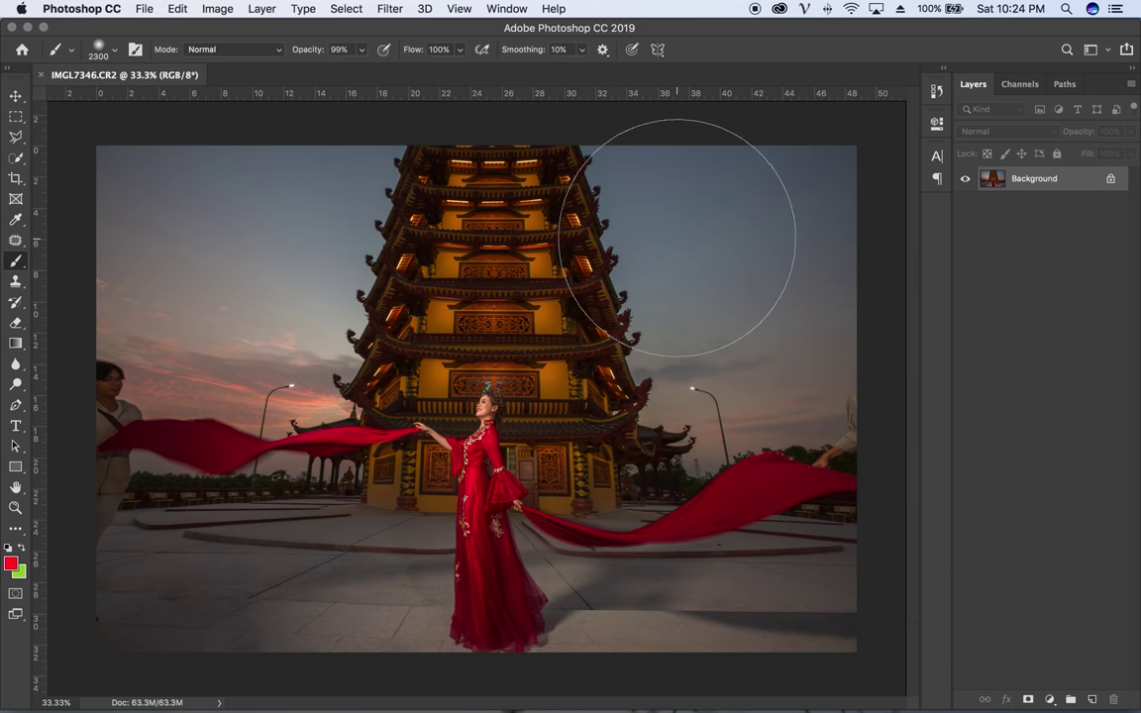
key(bracketleft)
key(bracketleft)
key(bracketleft)
key(bracketleft)
key(bracketleft)
key(bracketleft)
key(bracketleft)
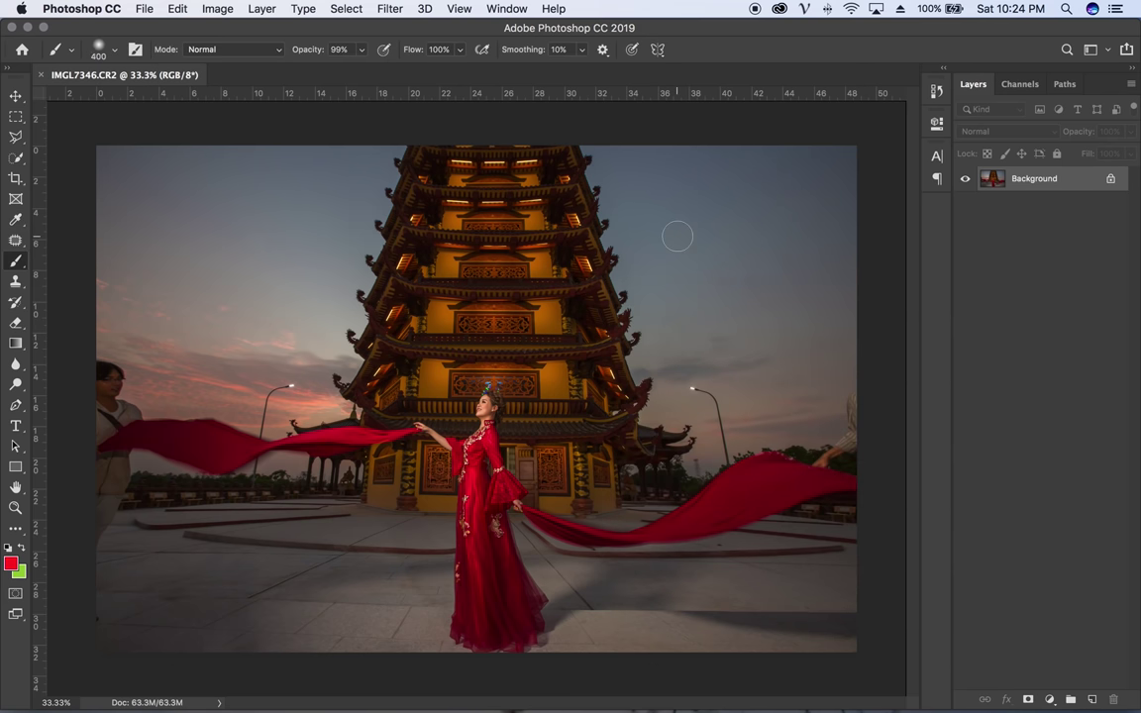
key(bracketleft)
key(bracketleft)
key(bracketleft)
mouse_move(142, 509)
mouse_down()
mouse_move(157, 396)
mouse_move(138, 348)
mouse_up()
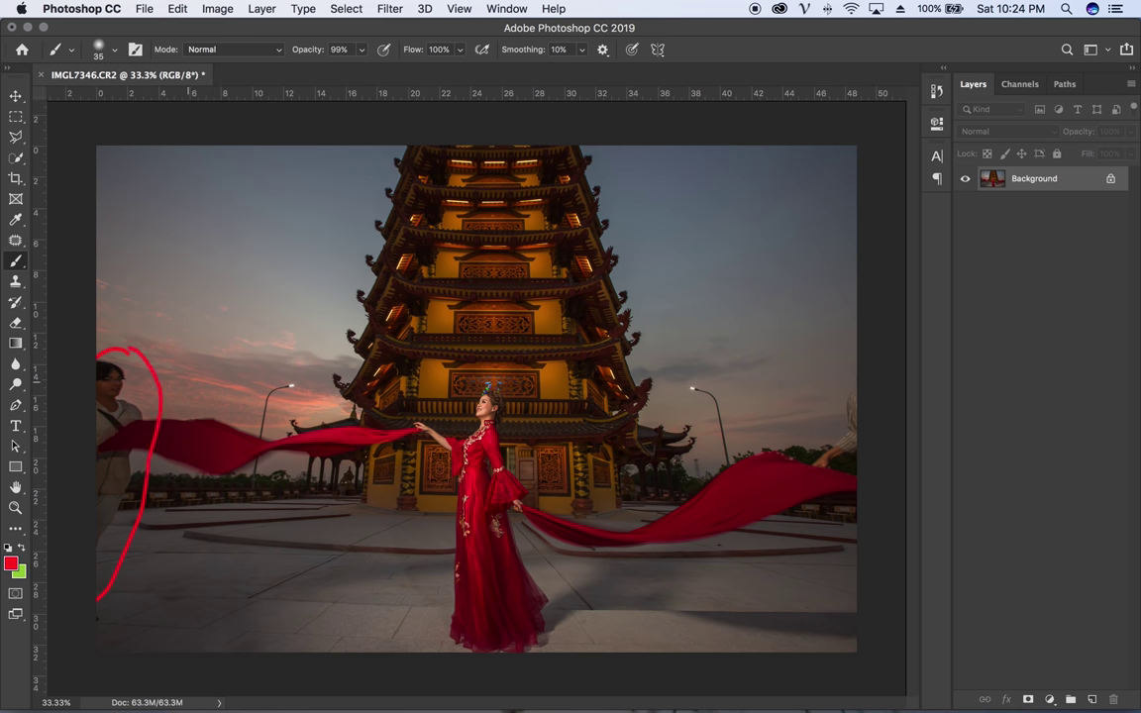
key(ctrl+z)
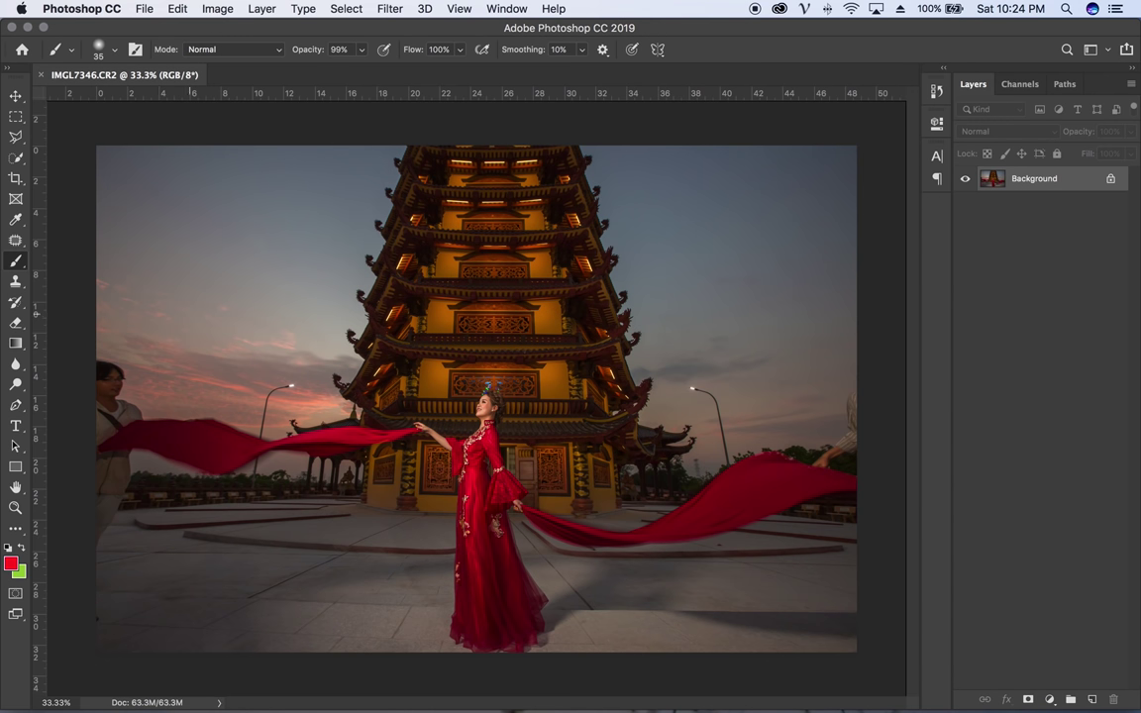
key(ctrl+shift+n)
key(Return)
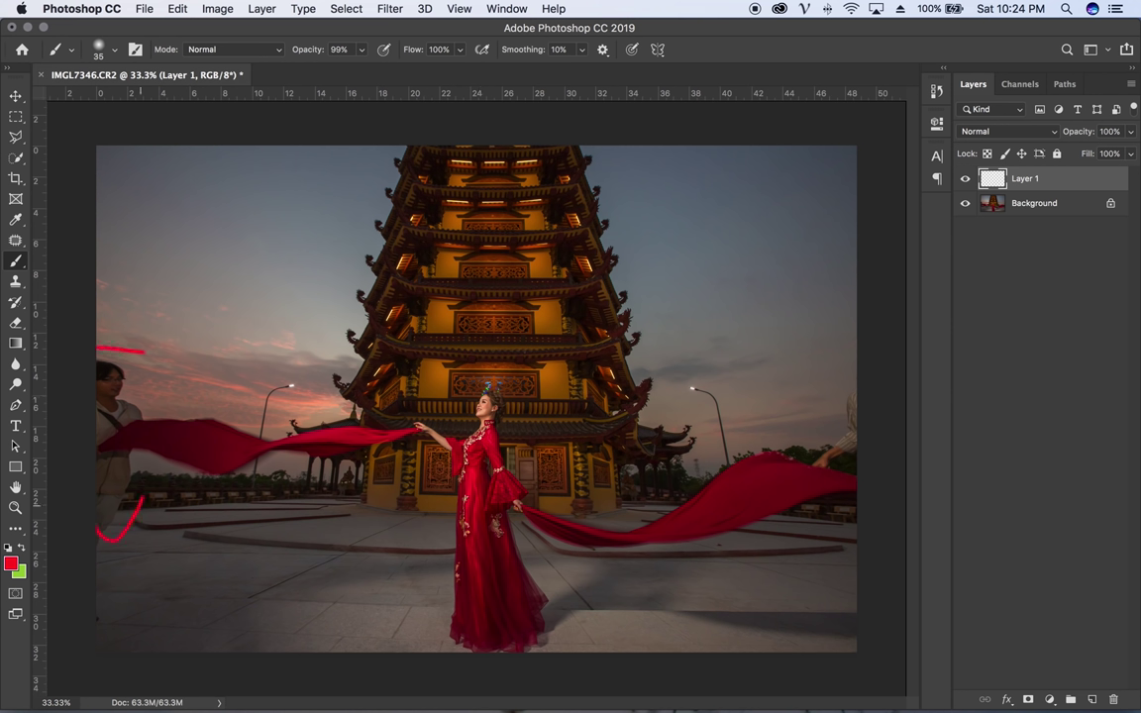
- Circle the left bystander and a lamp post in red on Layer 1, then remove the marks and delete the layer
drag(145, 352, 141, 498)
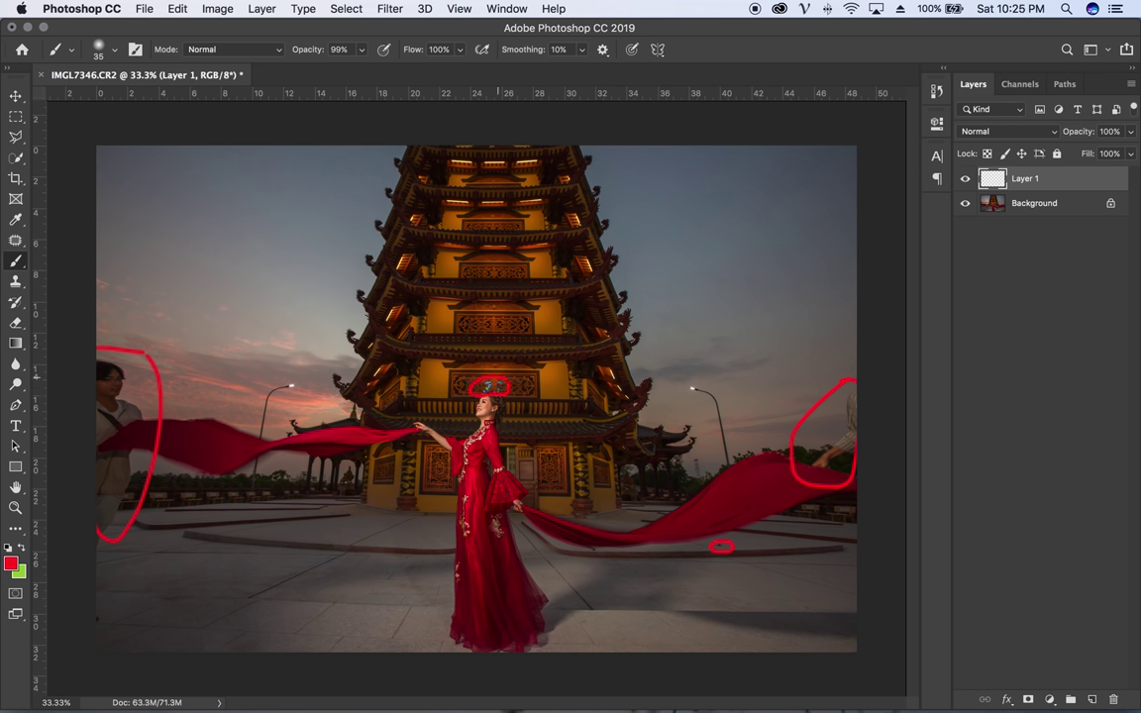
key(z)
mouse_move(487, 386)
mouse_down()
mouse_move(660, 400)
mouse_move(532, 412)
mouse_up()
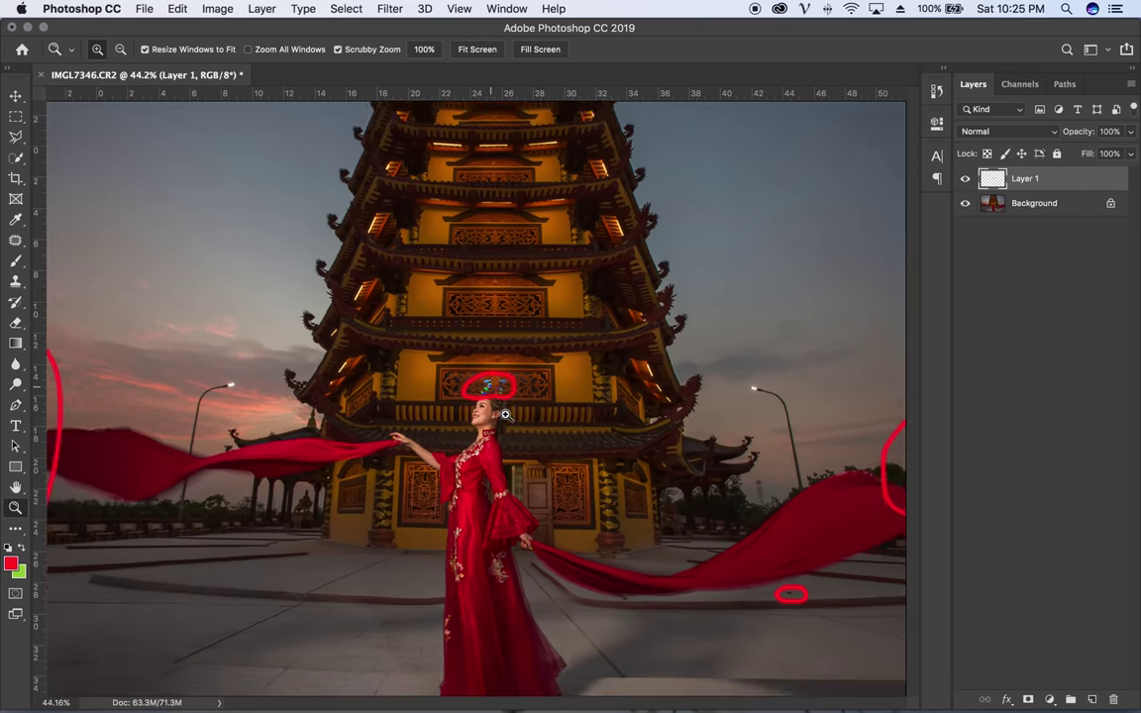
drag(532, 412, 402, 428)
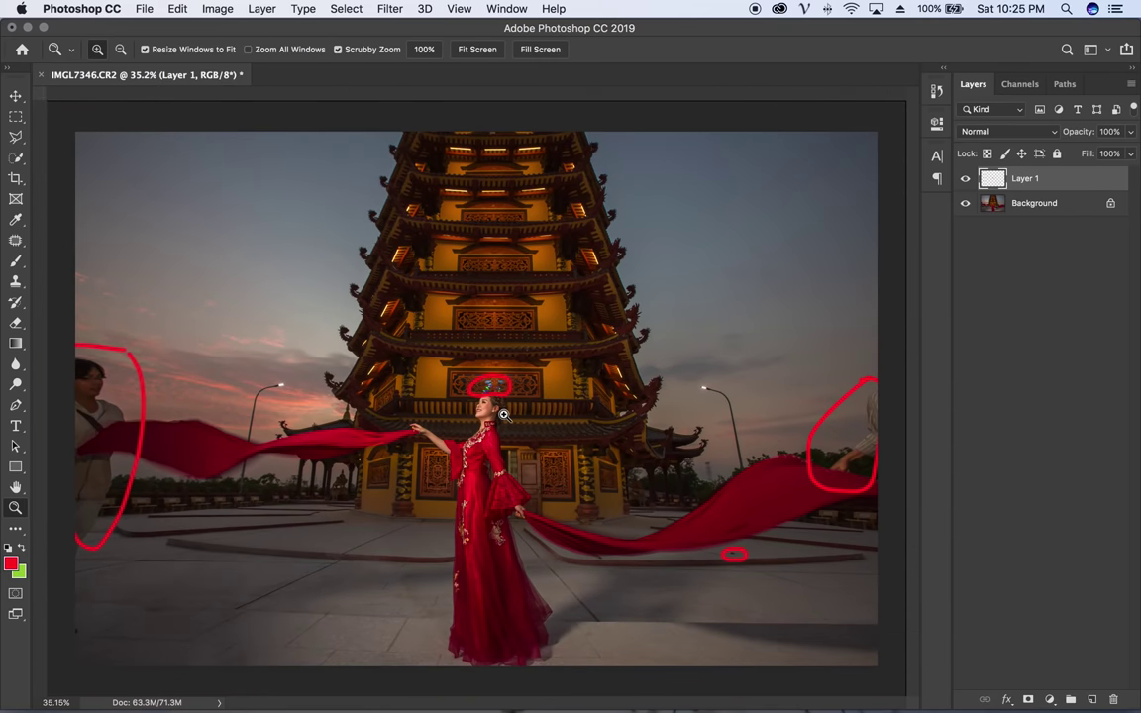
click(15, 258)
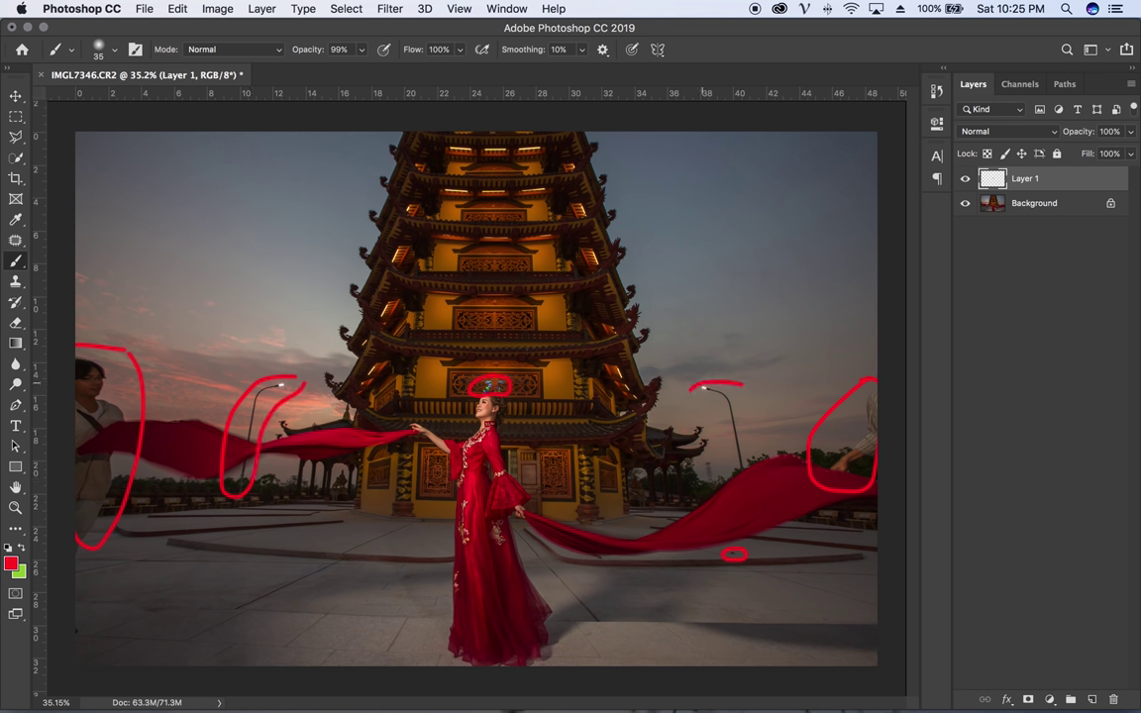
drag(759, 473, 765, 378)
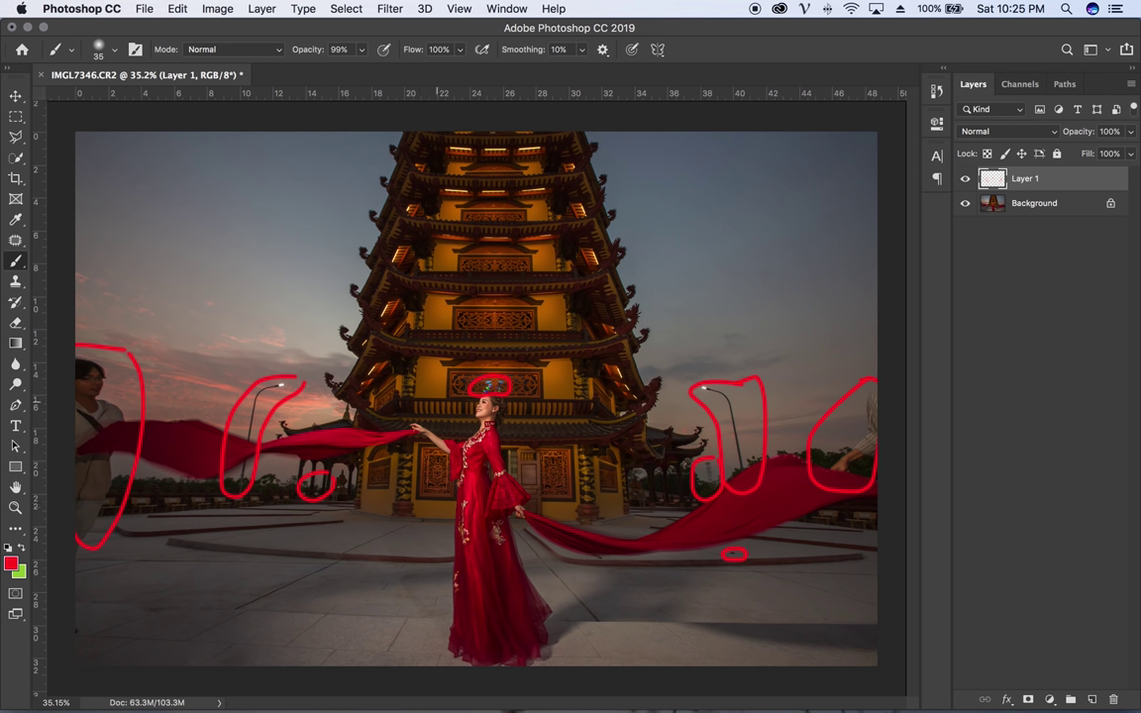
key(ctrl+z)
key(Delete)
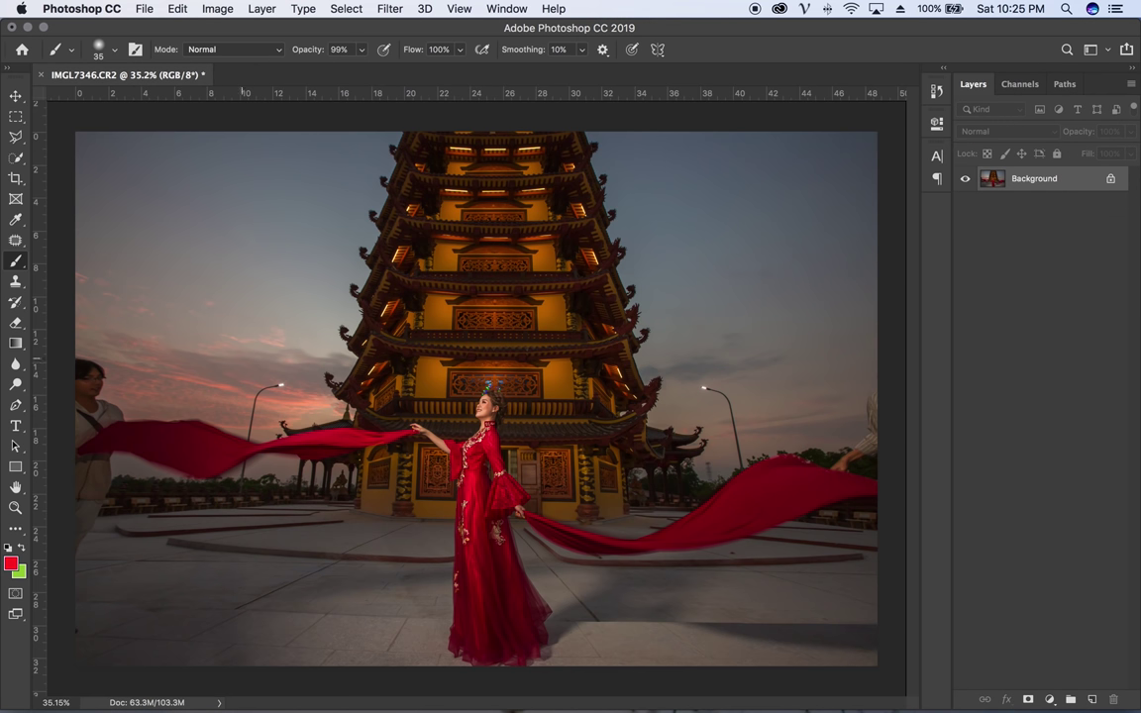
- Zoom in on the left bystander and ready the Clone Stamp with a 100-px brush
key(z)
drag(109, 374, 782, 414)
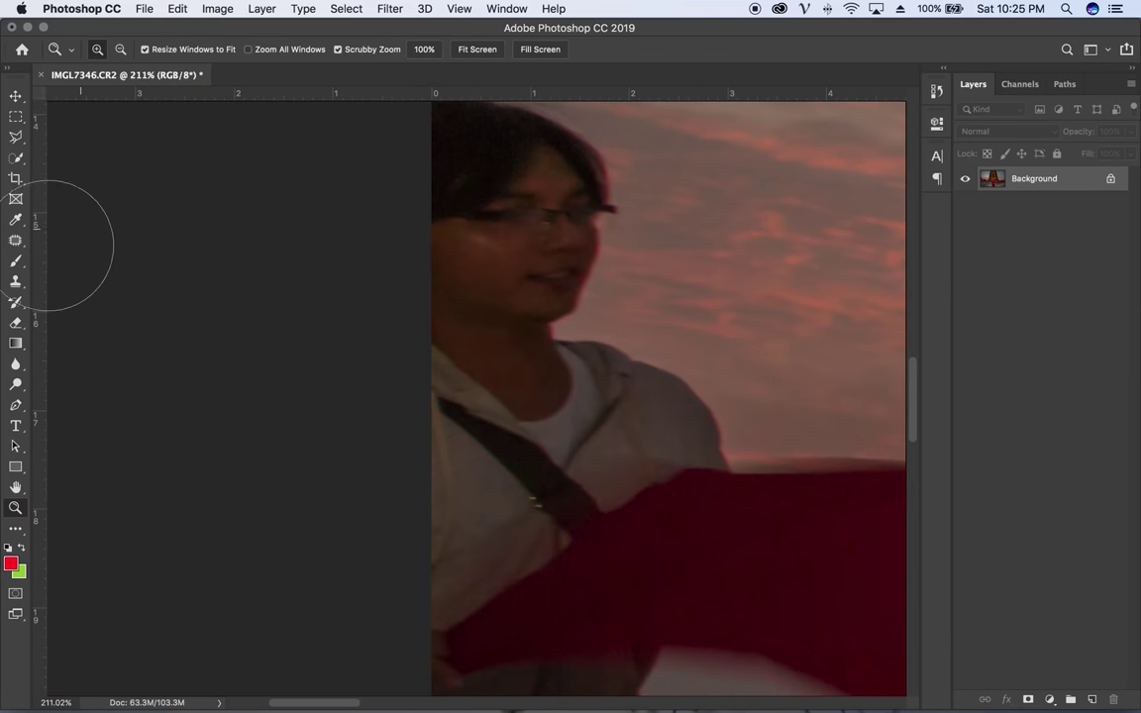
click(15, 284)
click(94, 279)
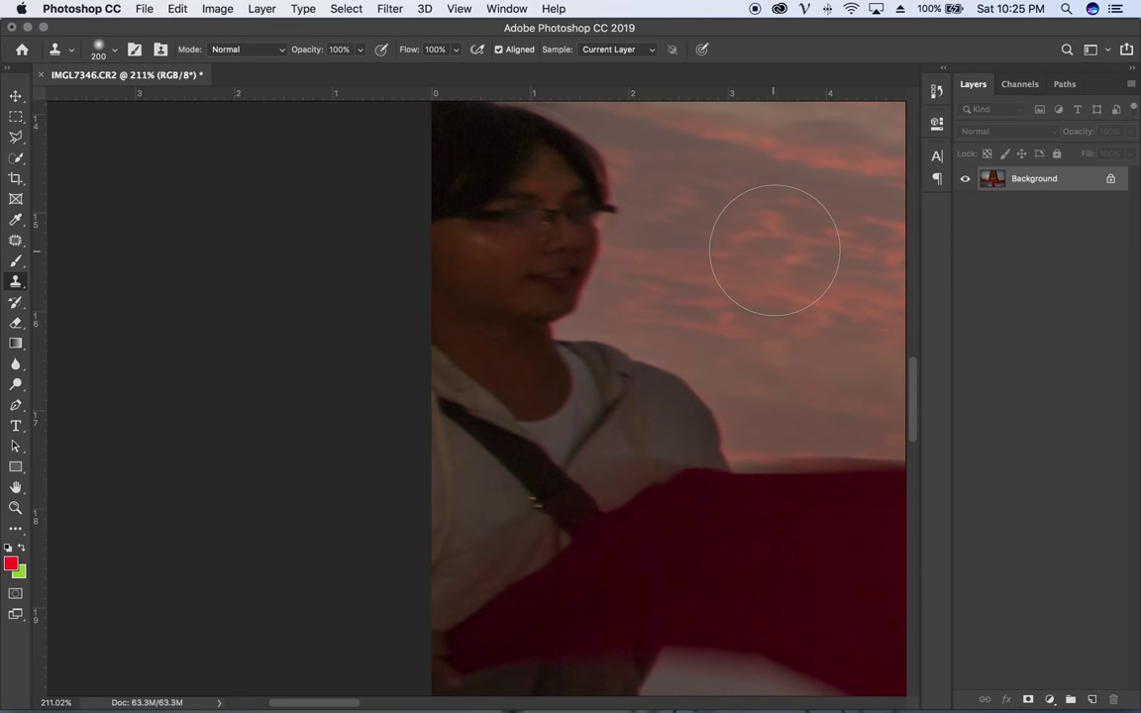
mouse_move(802, 262)
mouse_down()
mouse_move(705, 321)
mouse_move(612, 328)
mouse_up()
key(z)
key(super+r)
key(w)
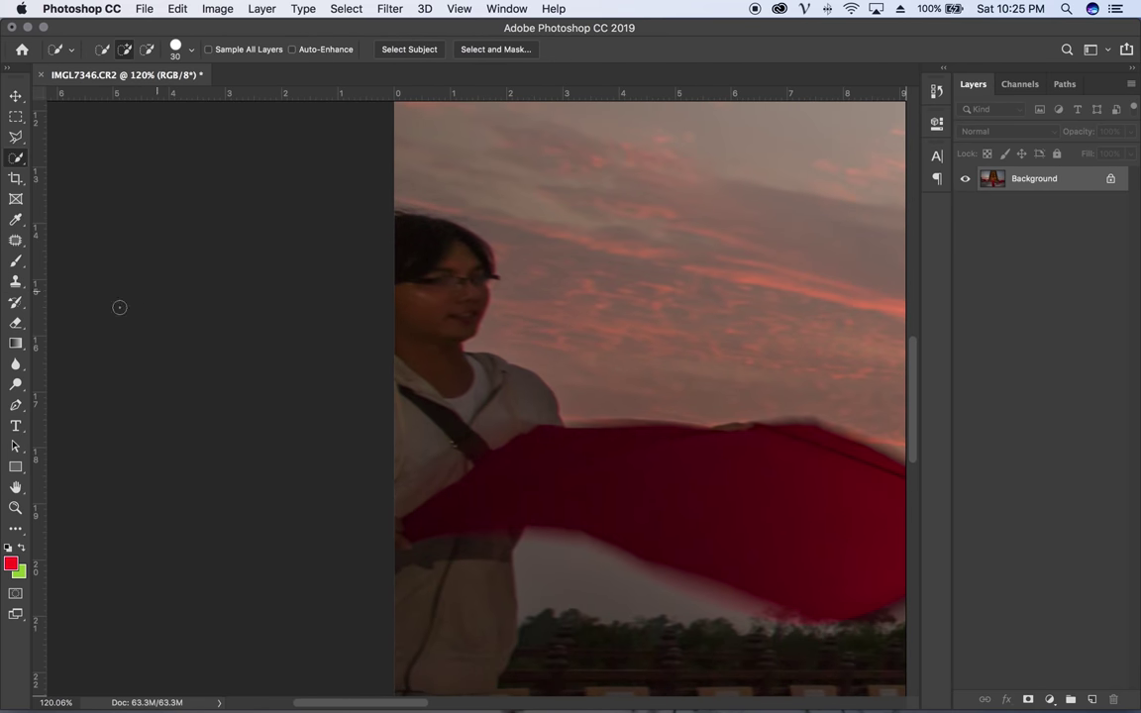
key(s)
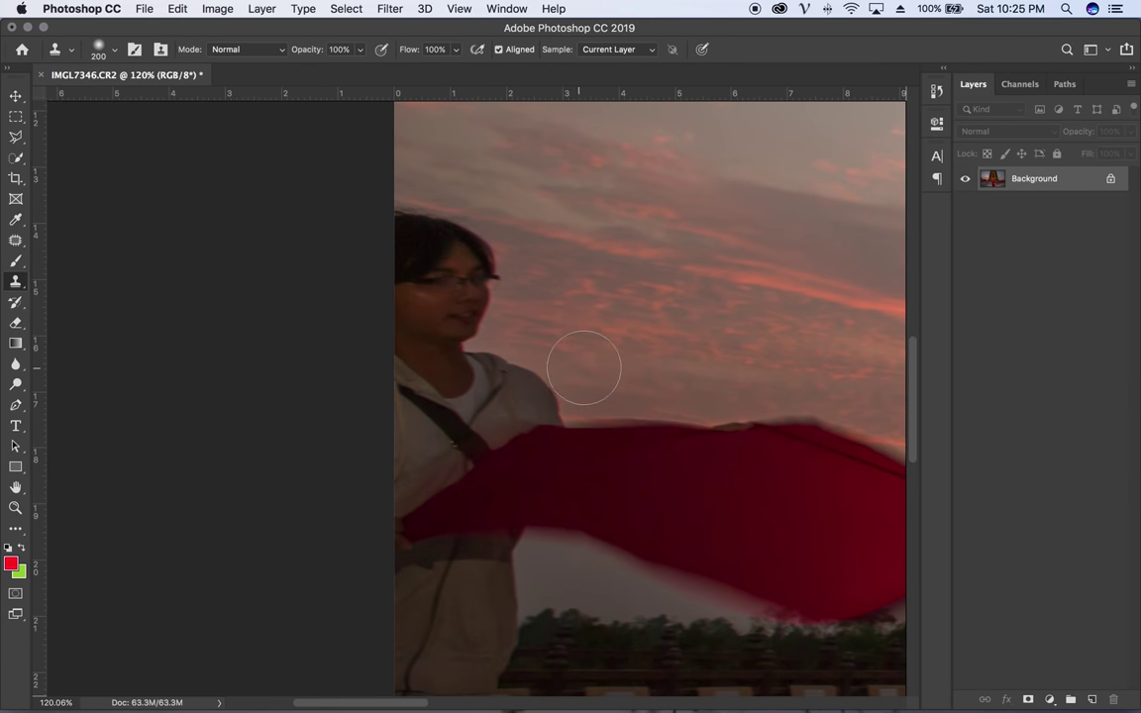
key(bracketleft)
key(bracketleft)
key(bracketleft)
- Clone sky over the bystander's face and shoulder, and benches and pavement over his body
alt+click(636, 339)
mouse_move(465, 289)
mouse_down()
mouse_move(488, 300)
mouse_move(439, 246)
mouse_move(351, 217)
mouse_move(376, 192)
mouse_move(396, 225)
mouse_move(463, 255)
mouse_move(421, 272)
mouse_move(420, 318)
mouse_move(419, 268)
mouse_move(395, 285)
mouse_up()
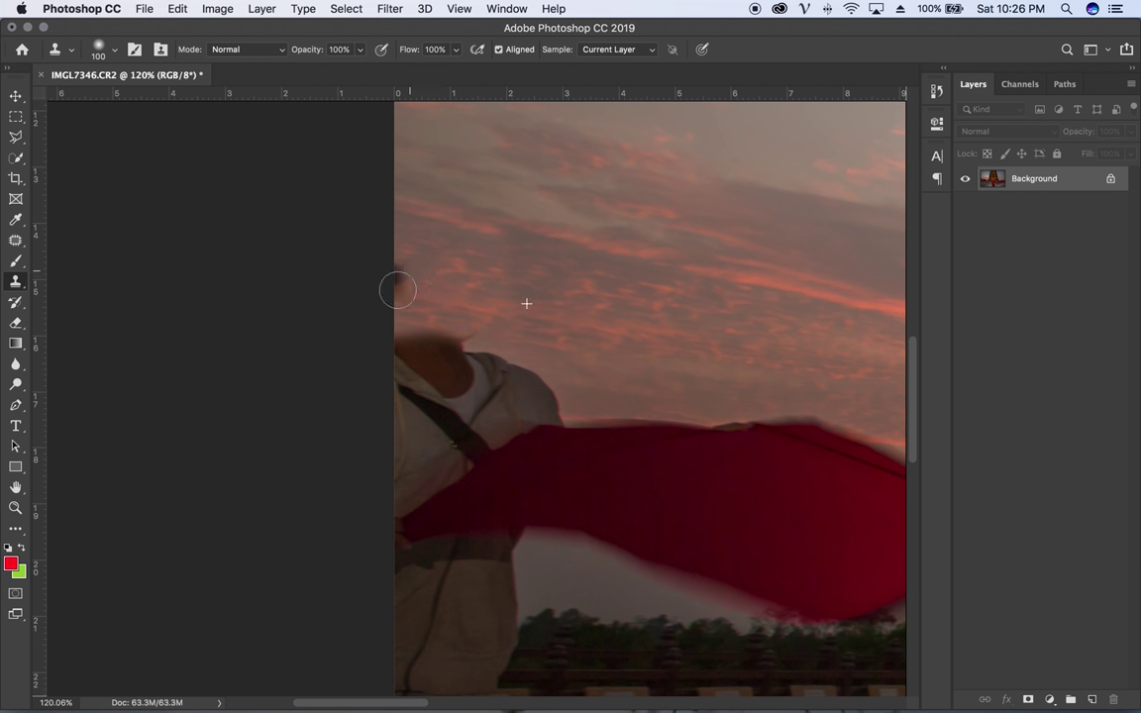
alt+click(638, 393)
mouse_move(573, 395)
mouse_down()
mouse_move(510, 376)
mouse_move(492, 386)
mouse_up()
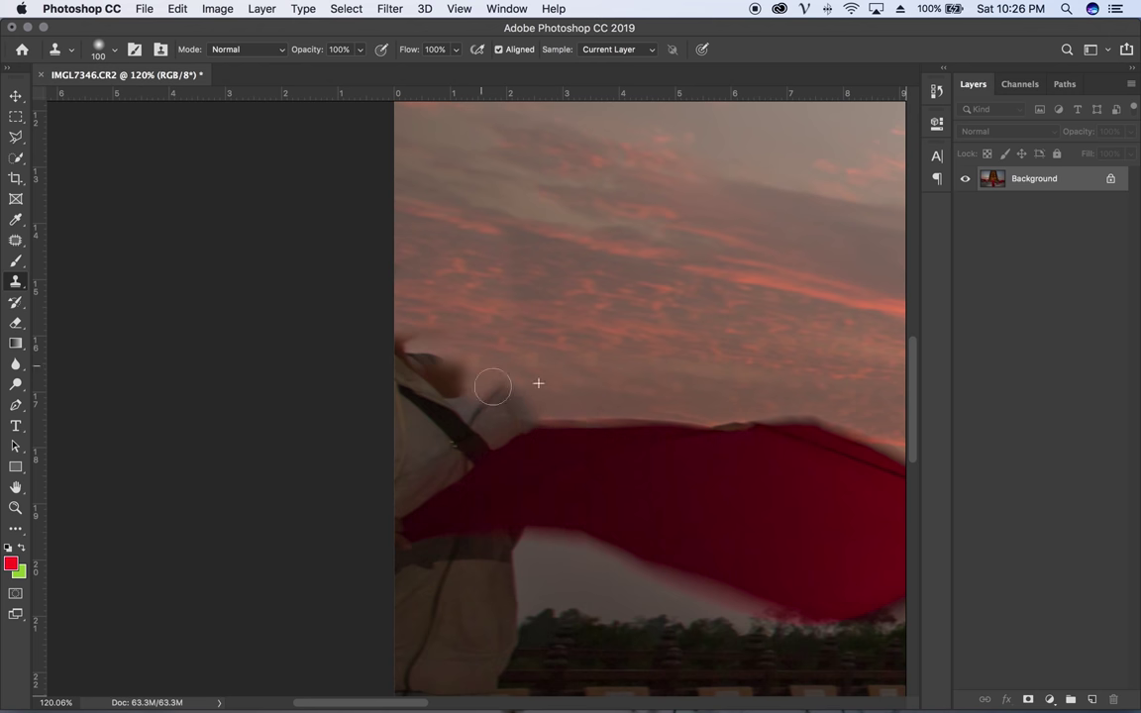
mouse_move(509, 619)
mouse_down()
mouse_move(438, 650)
mouse_move(451, 634)
mouse_up()
scroll(526, 392, down, 5)
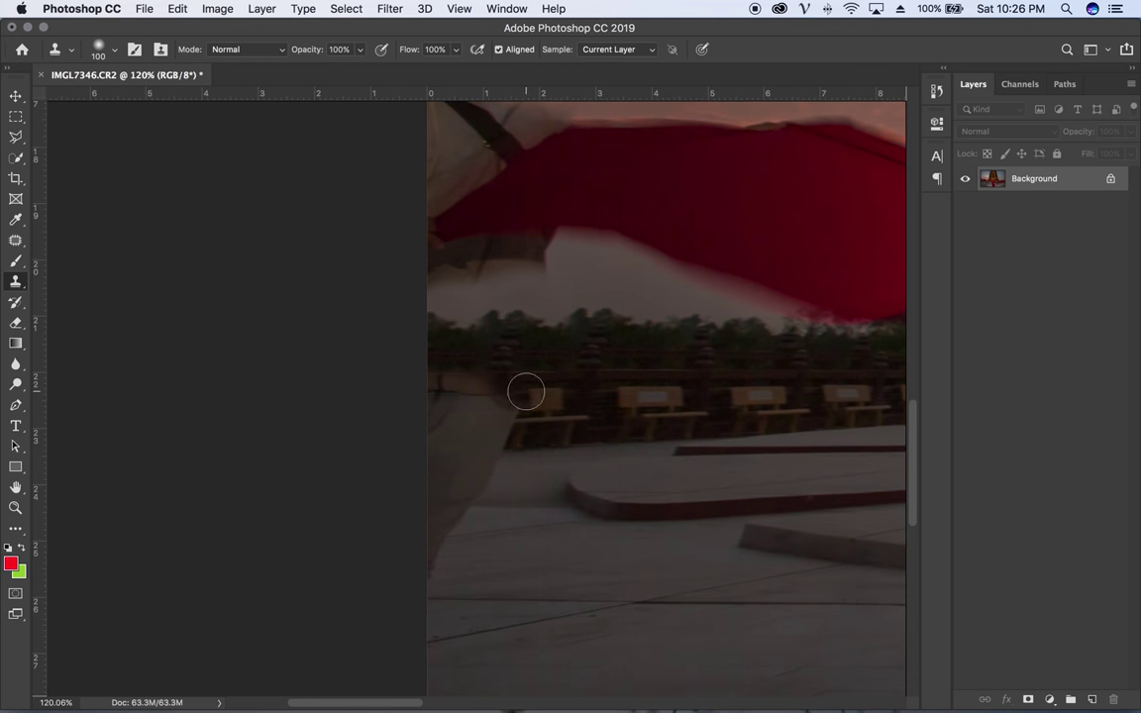
drag(522, 389, 518, 451)
scroll(505, 396, down, 1)
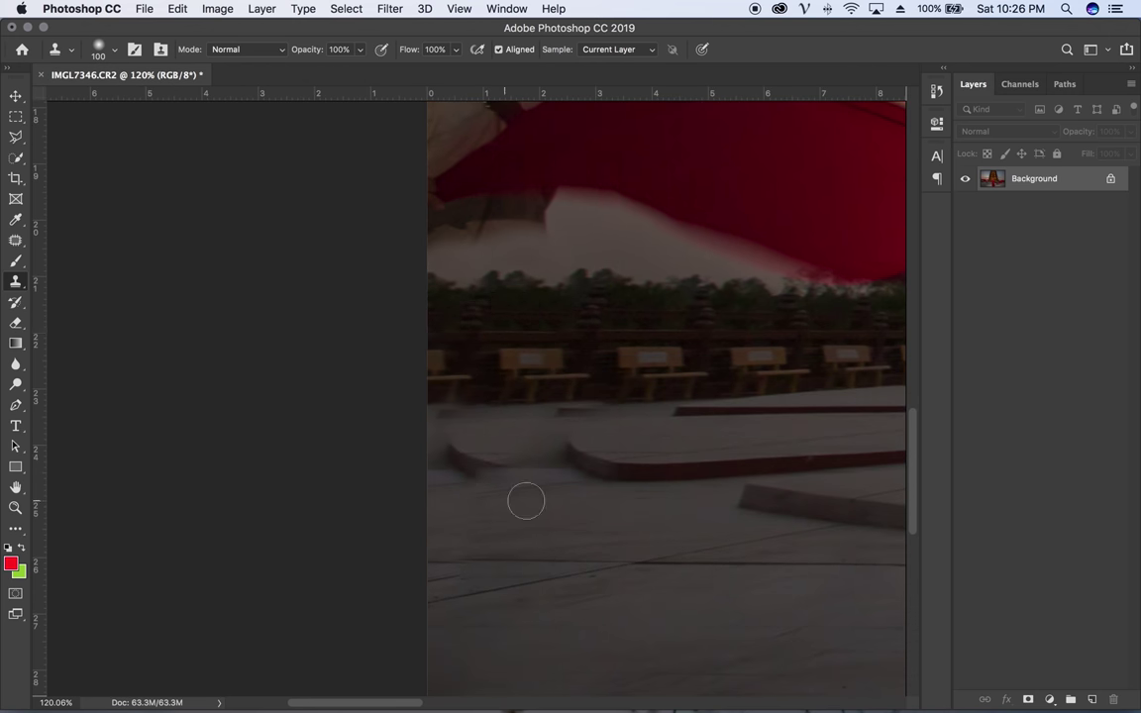
mouse_move(526, 500)
mouse_down()
mouse_move(550, 473)
mouse_move(454, 425)
mouse_up()
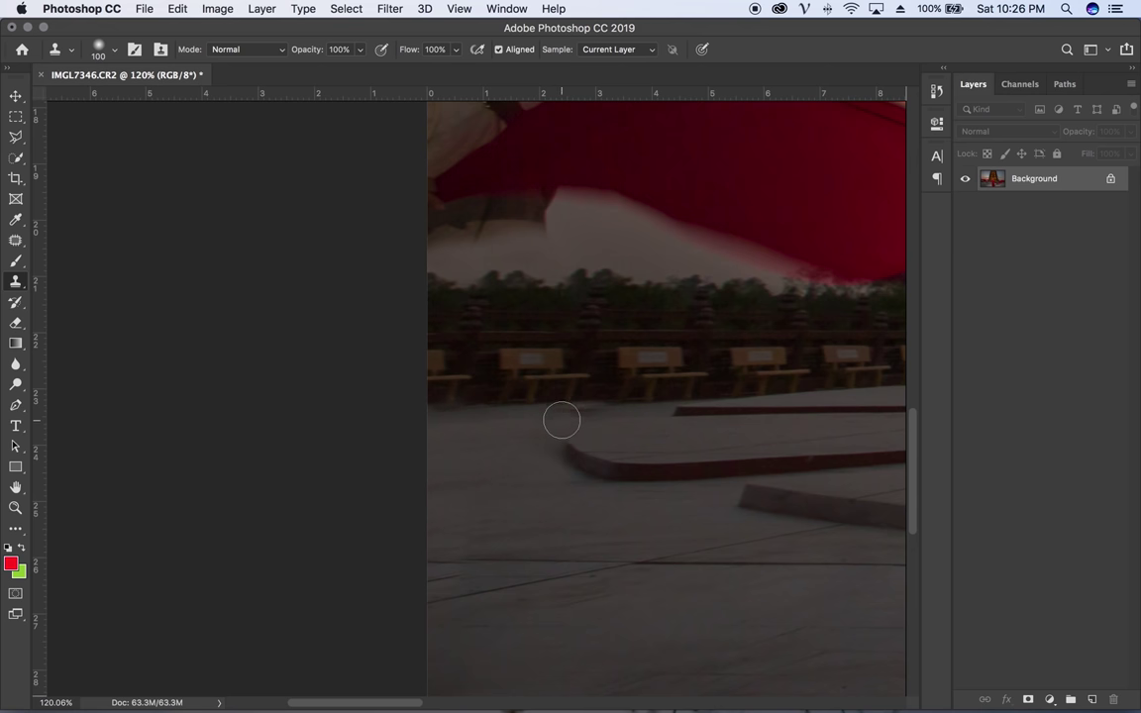
- With an 80-px brush, clone sky over the remaining body at the left edge
key(bracketleft)
key(bracketleft)
scroll(562, 421, up, 4)
scroll(561, 421, left, 1)
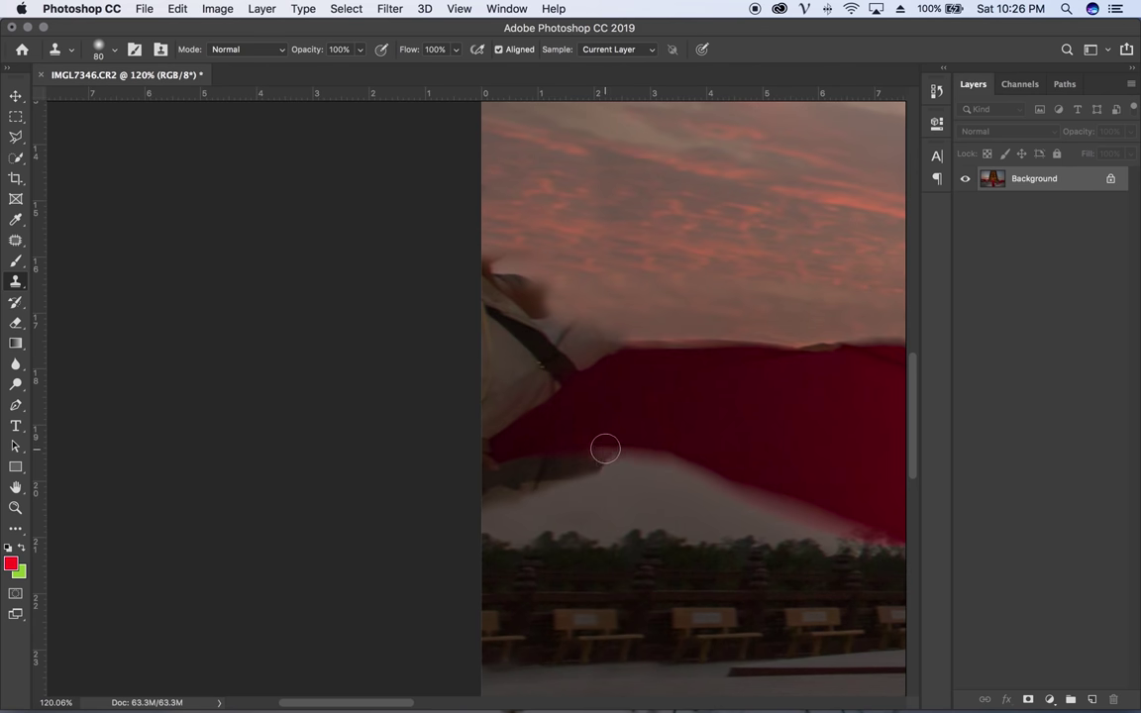
mouse_move(605, 449)
mouse_down()
mouse_move(532, 499)
mouse_move(463, 380)
mouse_move(561, 361)
mouse_move(484, 309)
mouse_up()
scroll(546, 351, down, 1)
scroll(565, 318, down, 1)
scroll(751, 239, down, 1)
- Clone trees and sky over the arm and sleeve at the right edge
scroll(750, 239, up, 3)
scroll(751, 239, right, 3)
drag(309, 50, 282, 59)
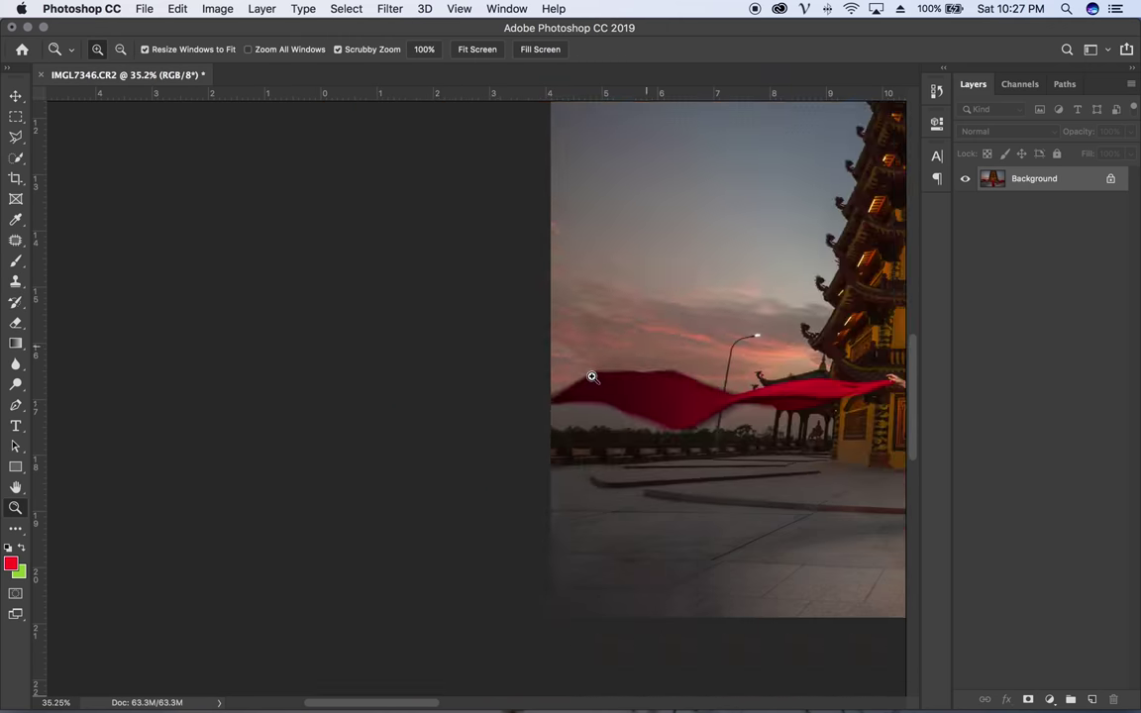
drag(591, 377, 530, 428)
key(4)
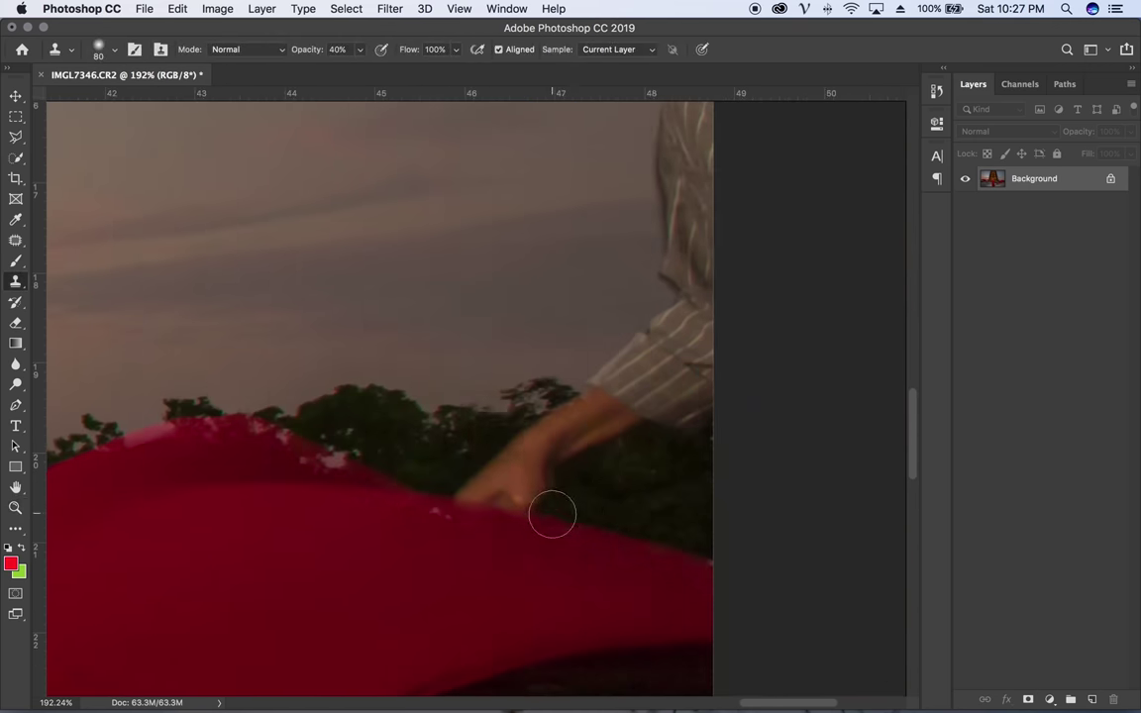
key(0)
mouse_move(552, 513)
mouse_down()
mouse_move(461, 494)
mouse_move(680, 293)
mouse_move(629, 196)
mouse_up()
scroll(683, 342, up, 5)
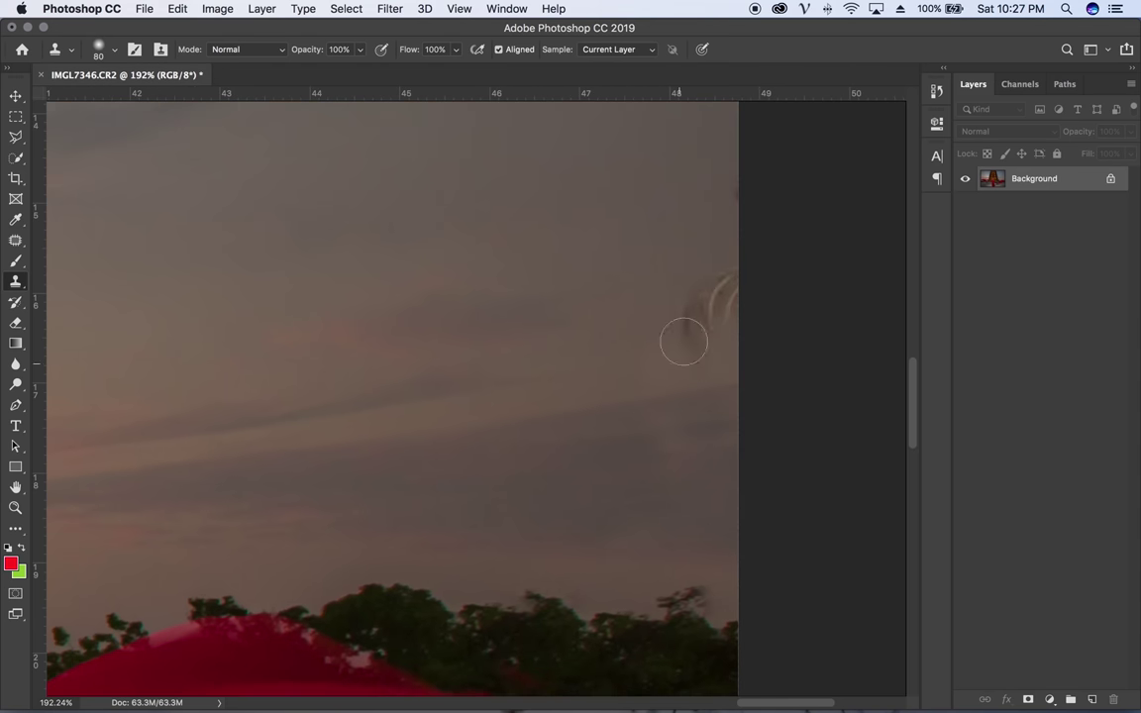
drag(683, 342, 624, 334)
- Clone sky over the dark pole near the lamp post with a 70-px brush
key(super+0)
click(888, 400)
key(bracketright)
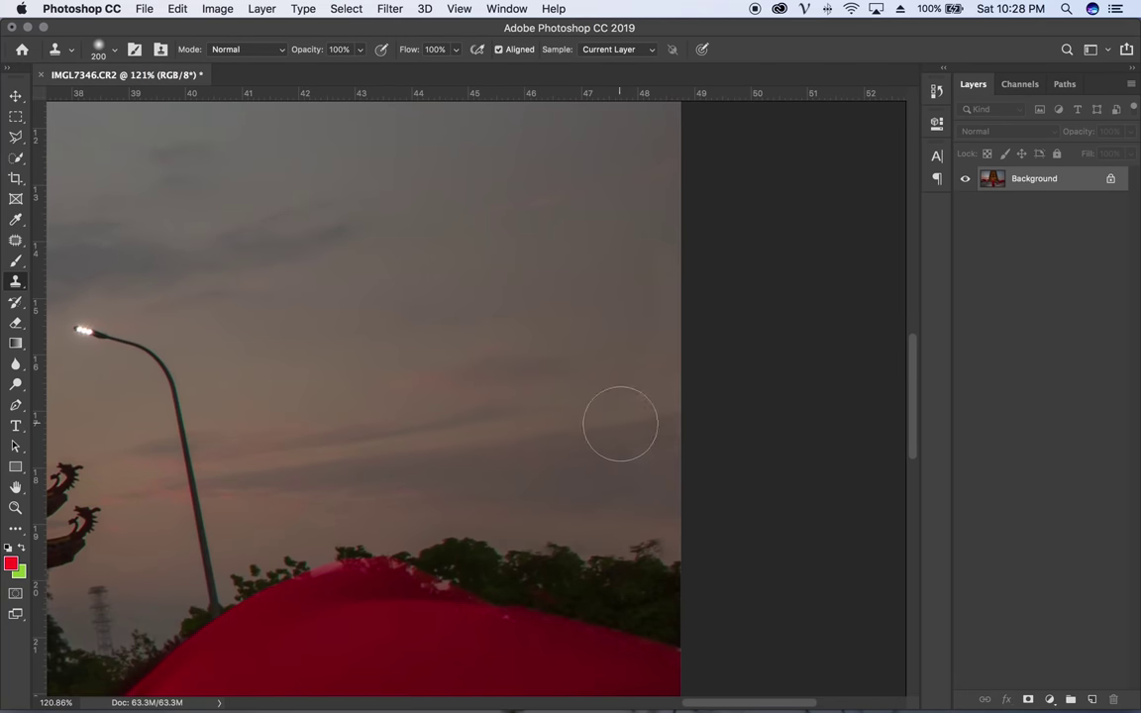
scroll(643, 416, left, 5)
mouse_move(585, 525)
mouse_down()
mouse_move(614, 524)
mouse_move(650, 387)
mouse_move(566, 530)
mouse_up()
key(bracketleft)
key(bracketleft)
key(bracketleft)
scroll(626, 306, down, 5)
key(bracketright)
key(bracketright)
key(bracketright)
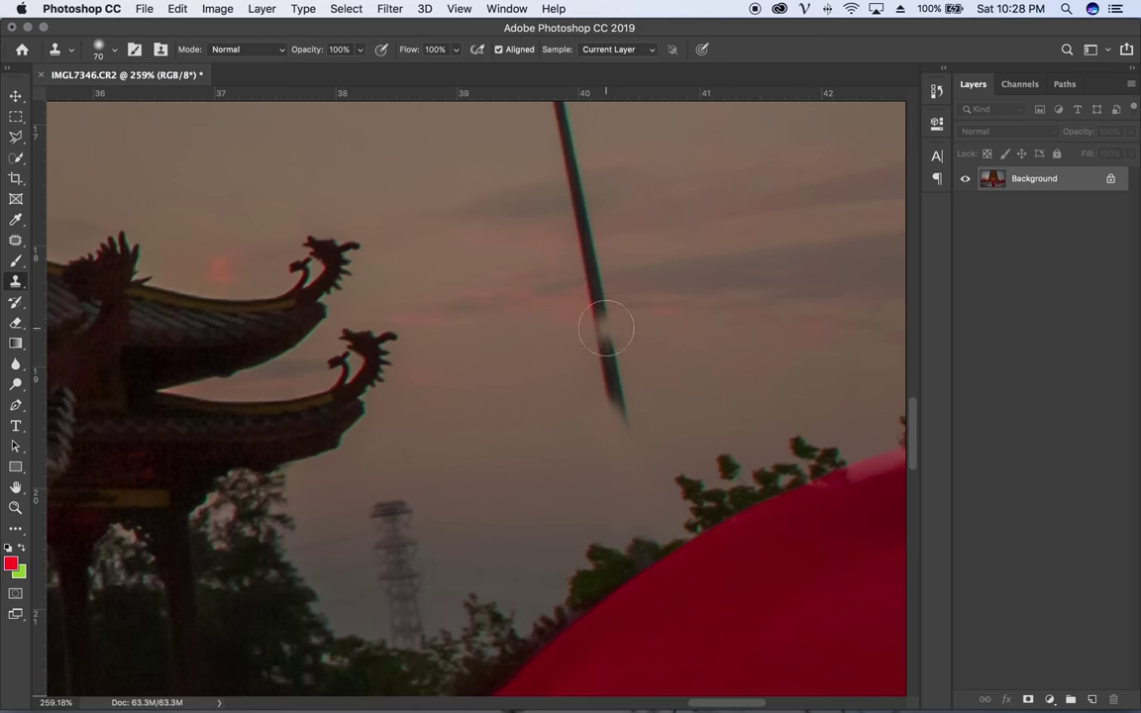
drag(601, 335, 554, 119)
scroll(656, 173, up, 5)
key(j)
drag(539, 297, 534, 302)
- Patch the distant tower with clean sky and clear the selection
drag(445, 243, 616, 305)
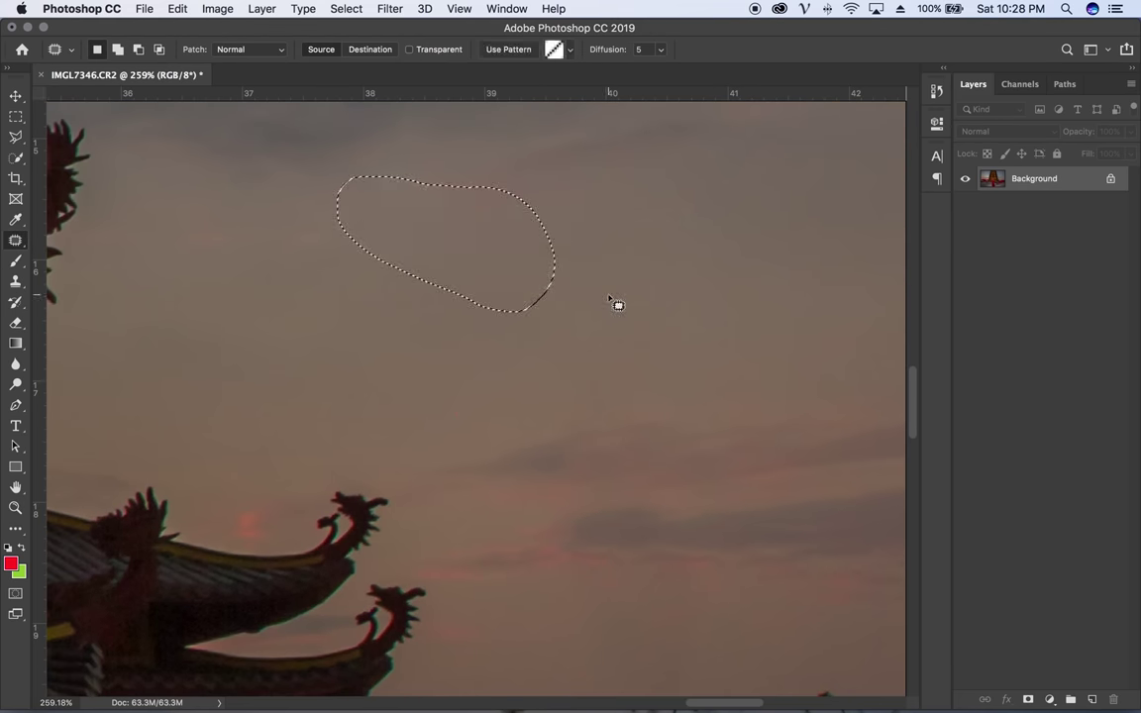
scroll(617, 305, down, 5)
drag(694, 289, 601, 362)
mouse_move(455, 493)
mouse_down()
mouse_move(369, 555)
mouse_move(464, 584)
mouse_up()
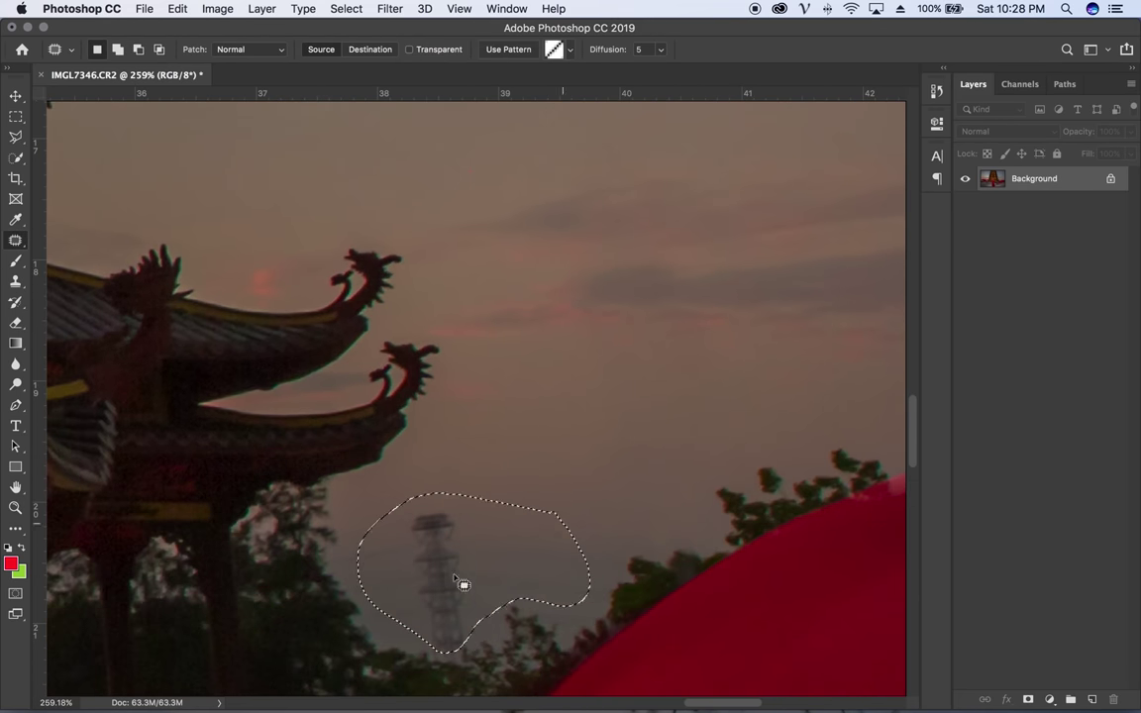
key(ctrl+d)
scroll(698, 376, down, 10)
- Clone the pole out of the sky above the red fabric
scroll(567, 445, up, 5)
key(s)
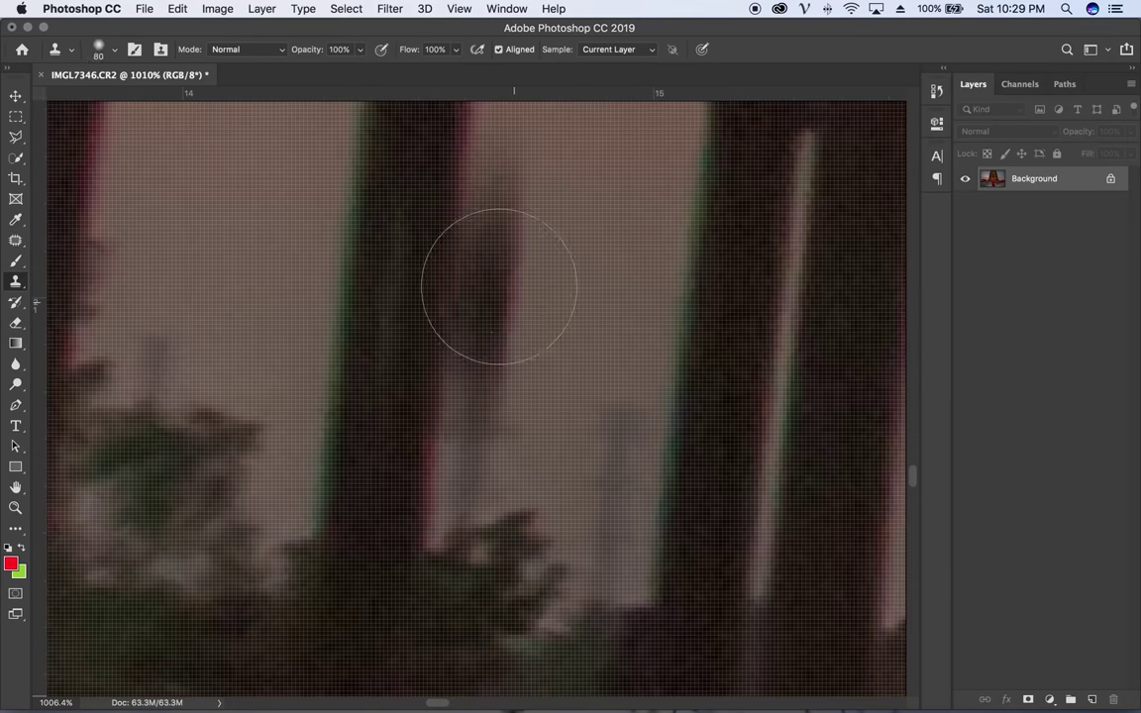
mouse_move(498, 286)
mouse_down()
mouse_move(504, 326)
mouse_move(580, 471)
mouse_up()
key(z)
key(ctrl+0)
drag(465, 303, 515, 303)
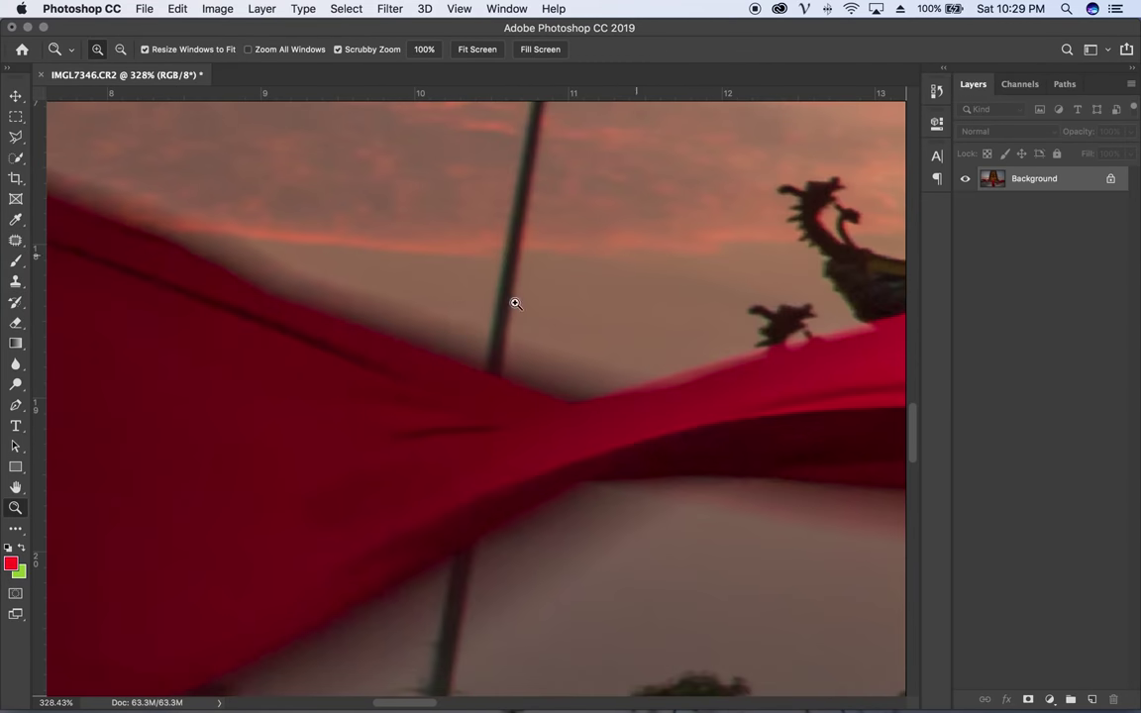
key(s)
drag(493, 361, 505, 223)
- Clone out the dark sky streak and the top of the pole under the fabric
scroll(655, 260, up, 4)
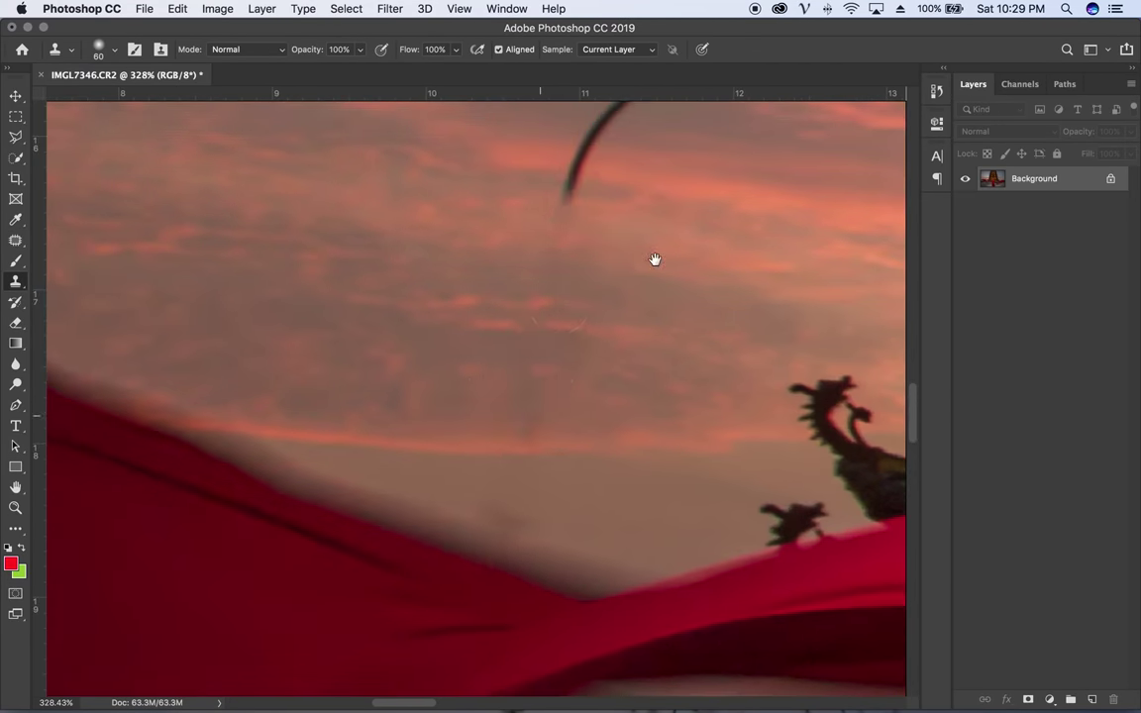
drag(655, 260, 628, 478)
drag(650, 287, 782, 258)
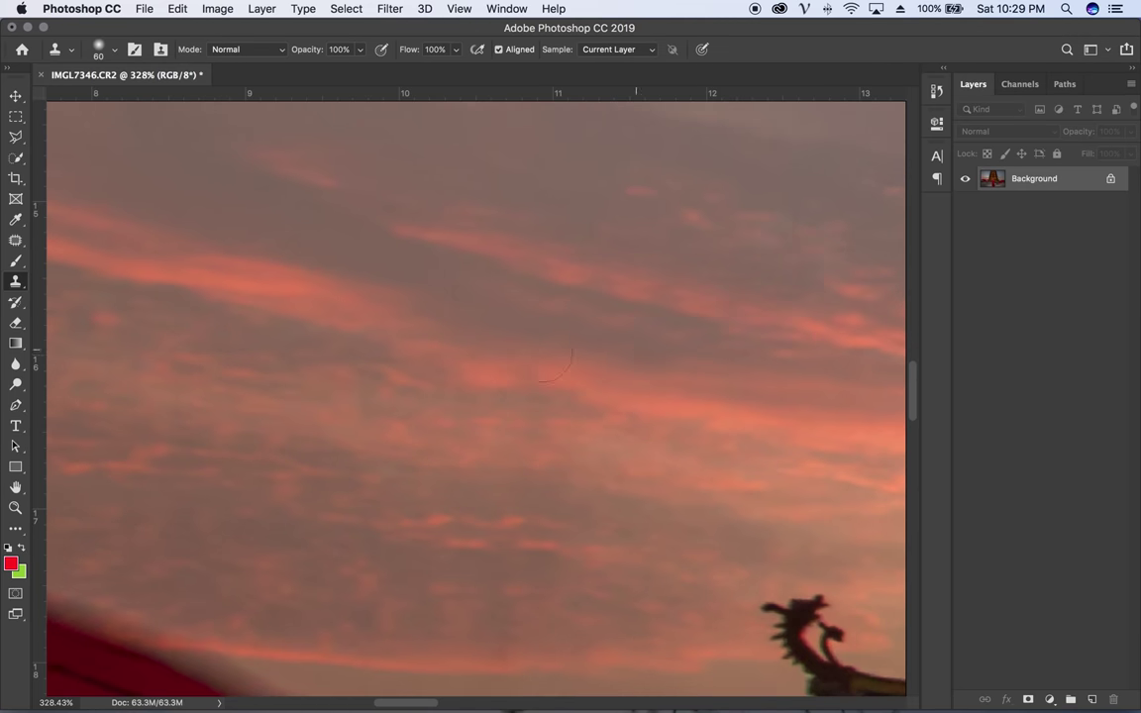
key(z)
key(ctrl+0)
drag(484, 477, 534, 476)
key(s)
scroll(583, 357, down, 5)
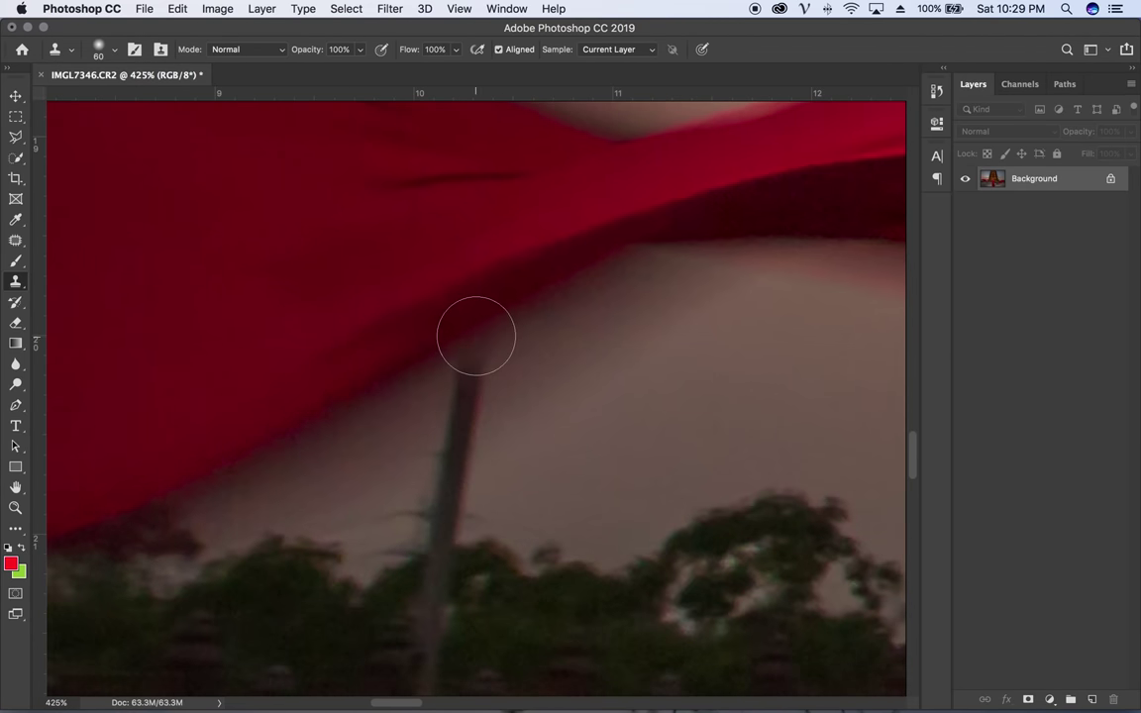
drag(476, 337, 483, 446)
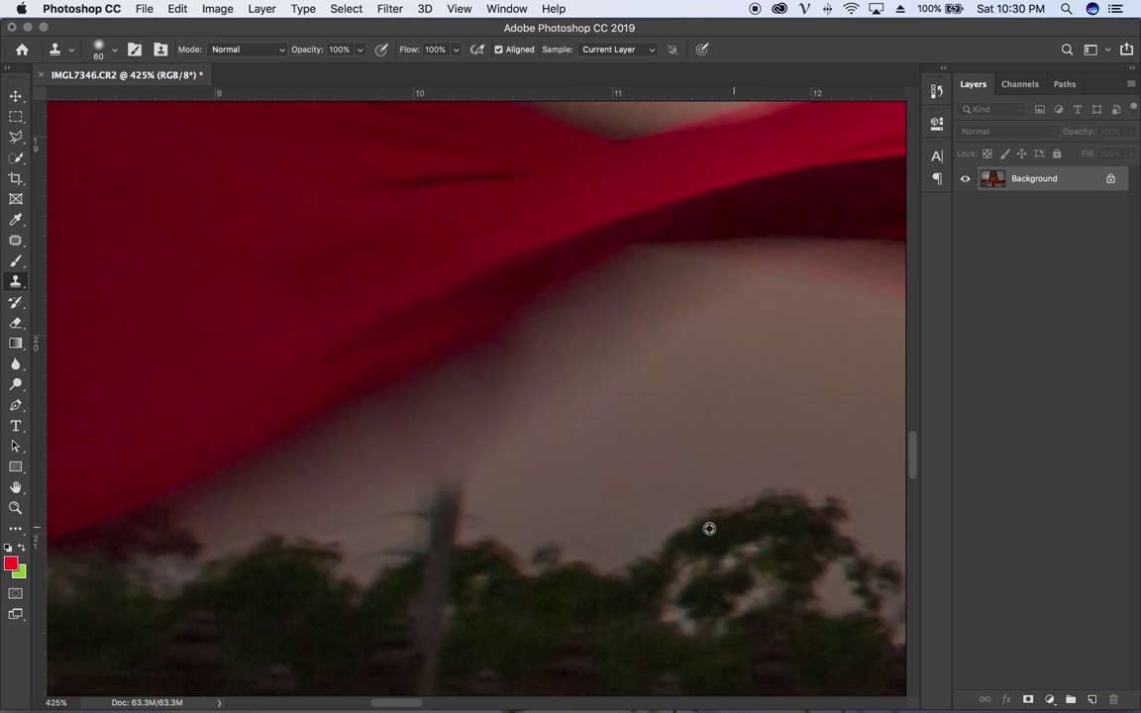
scroll(709, 529, down, 5)
- Inspect the red fabric's lower edge up close, then fit the whole photo on screen
key(z)
key(ctrl+0)
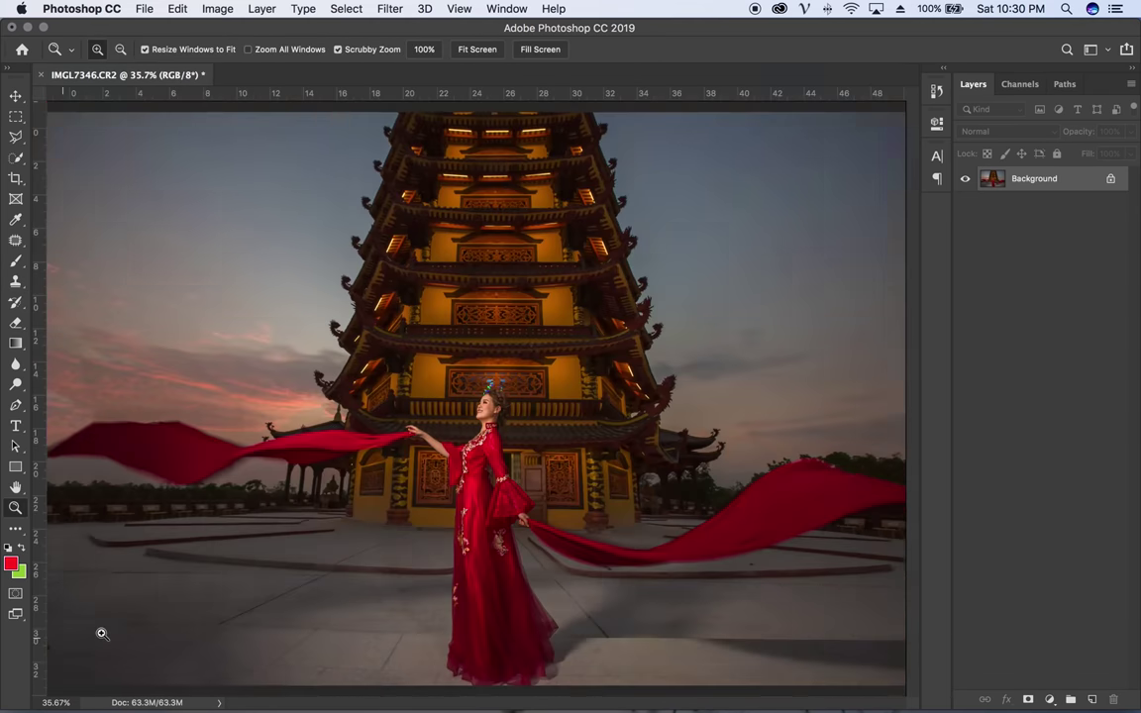
drag(101, 633, 384, 501)
key(s)
key(z)
right_click(553, 380)
drag(554, 381, 718, 547)
key(s)
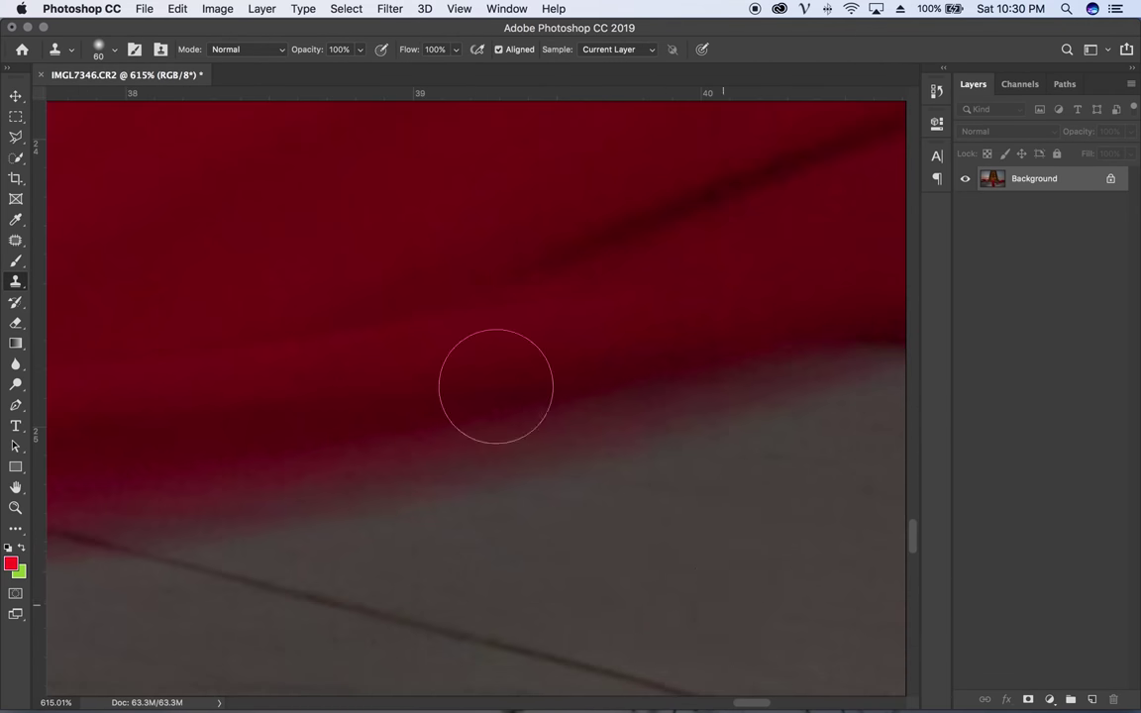
key(z)
key(ctrl+0)
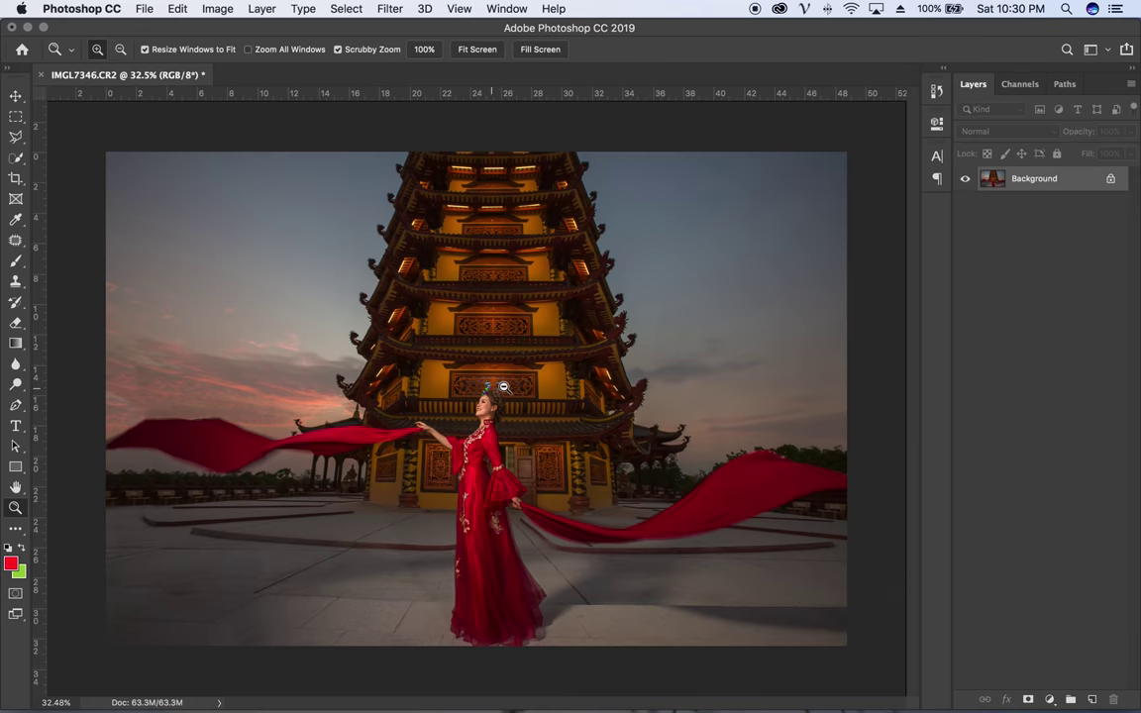
- Zoom in on the carved panel above the woman's head
mouse_move(485, 381)
mouse_down()
mouse_move(626, 387)
mouse_move(544, 510)
mouse_up()
scroll(532, 364, up, 5)
scroll(530, 303, up, 3)
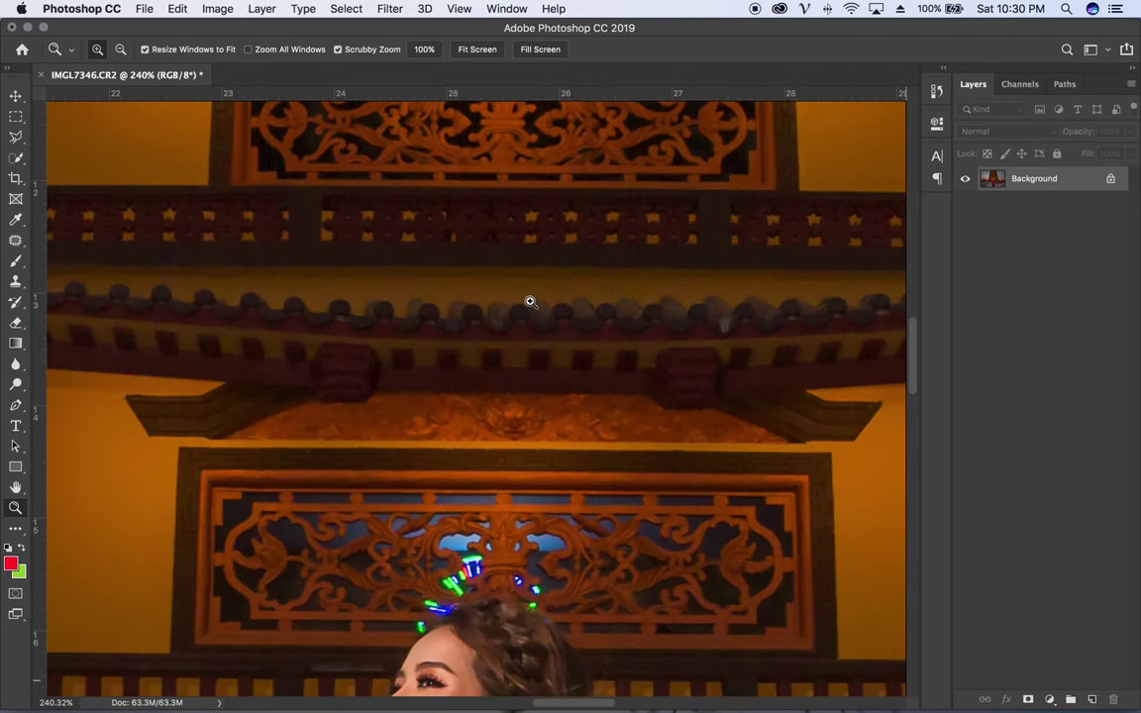
scroll(526, 333, up, 2)
- Clone-stamp away the blue and green lights across the carved panel, resizing the brush with [ and ]
key(s)
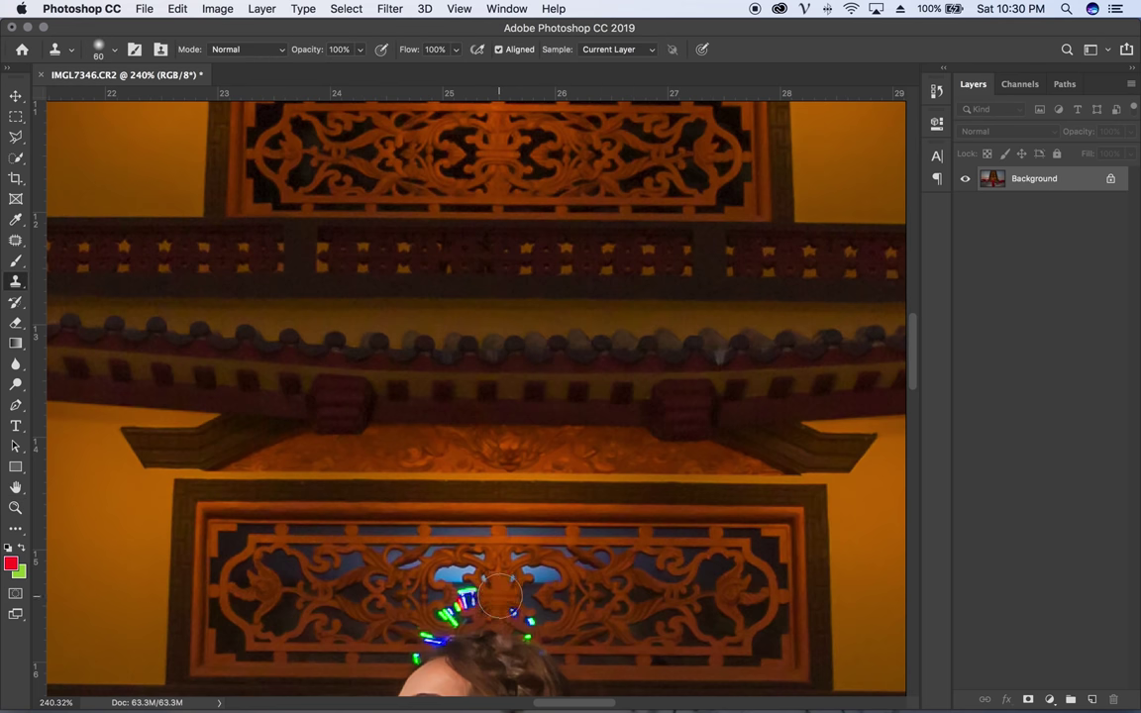
key(bracketleft)
key(bracketleft)
key(bracketleft)
drag(465, 594, 421, 645)
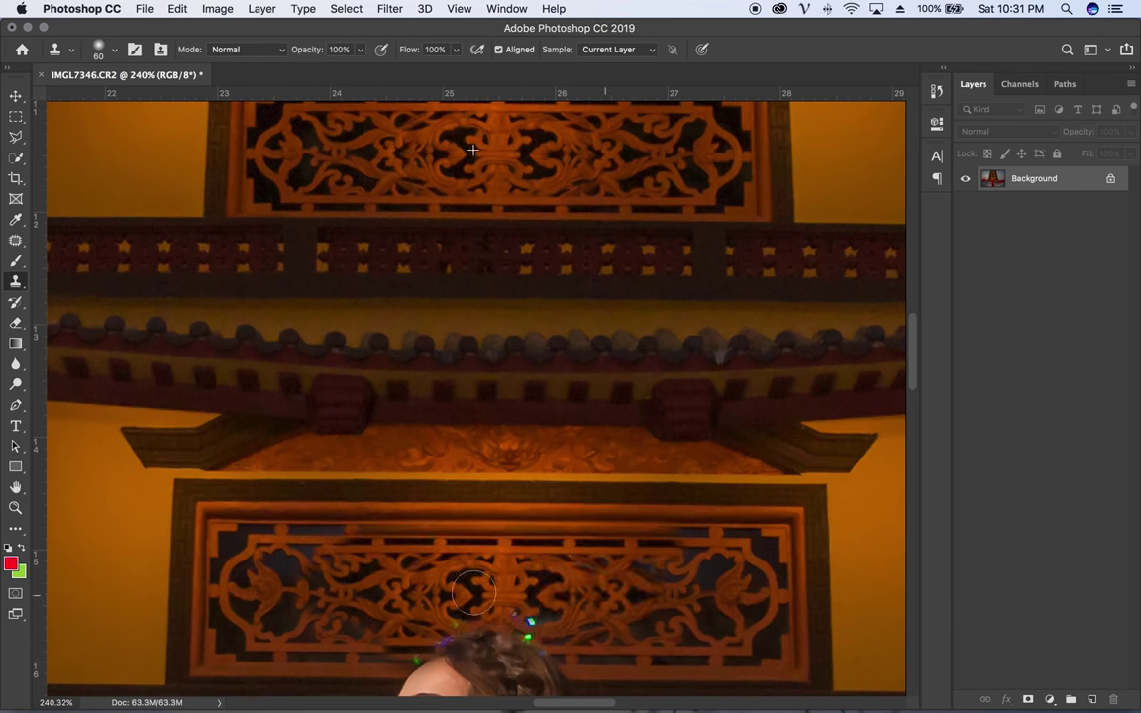
key(bracketright)
key(bracketright)
key(bracketright)
mouse_move(367, 594)
mouse_down()
mouse_move(295, 547)
mouse_move(315, 627)
mouse_up()
key(bracketleft)
key(bracketleft)
key(bracketleft)
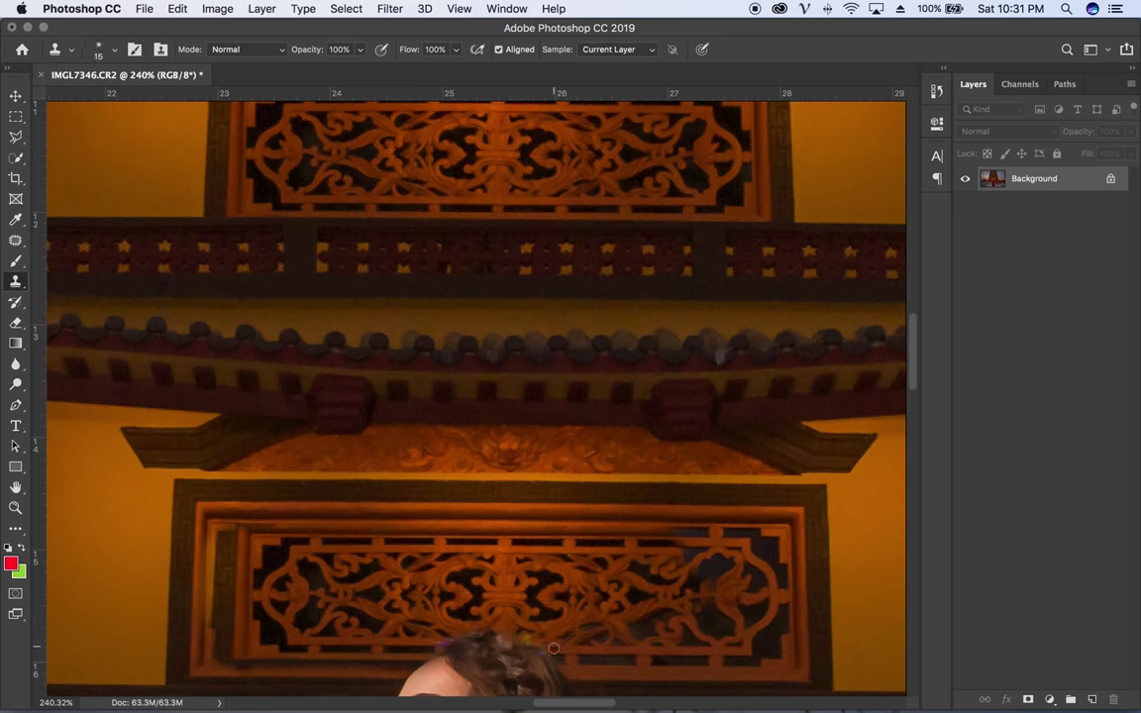
scroll(396, 636, right, 5)
key(bracketright)
key(bracketright)
key(bracketright)
drag(464, 545, 536, 649)
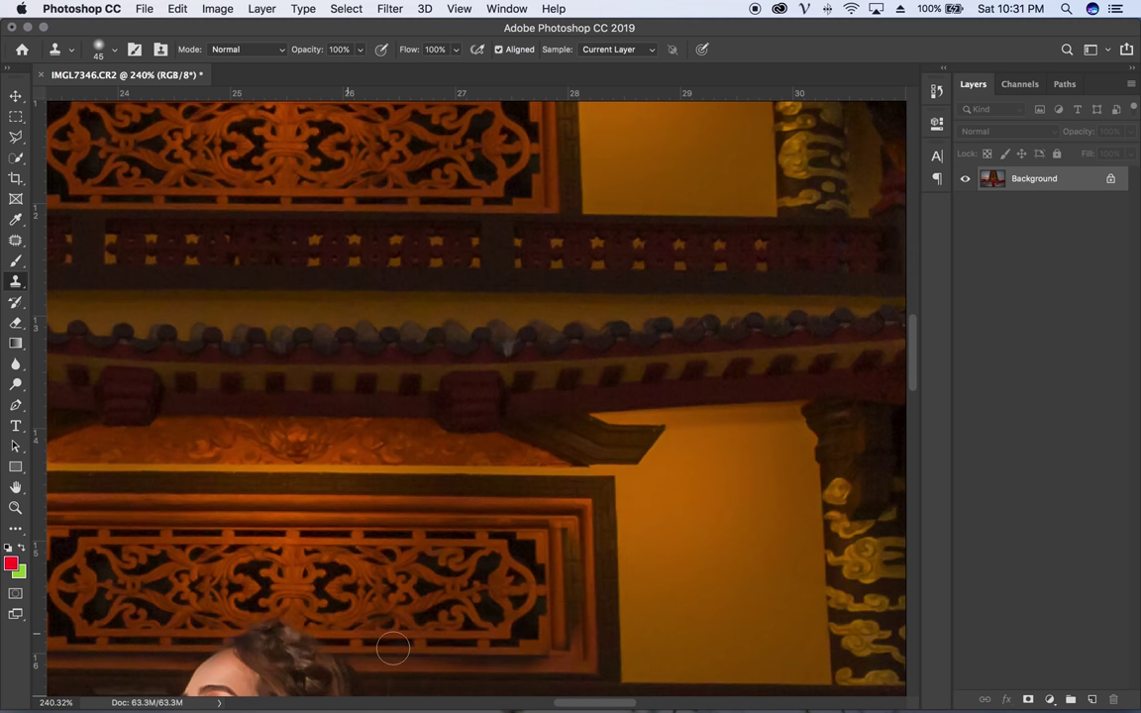
- Fit the whole photo on screen, then zoom back in around the woman's head
key(z)
scroll(515, 416, down, 3)
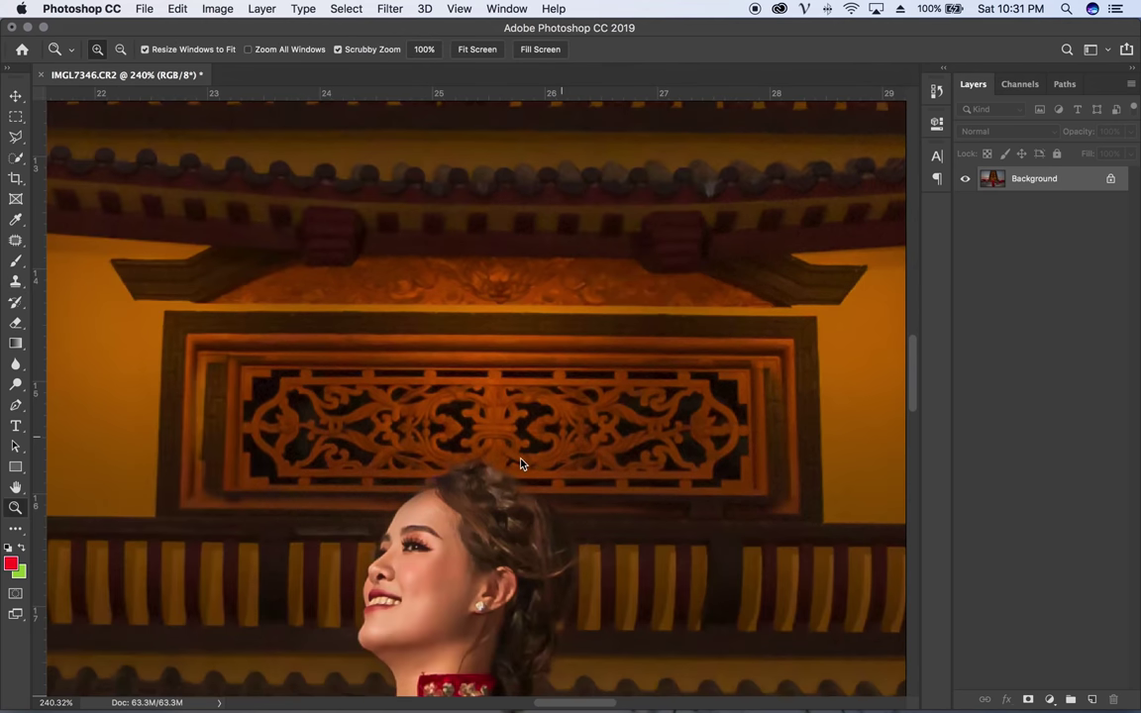
key(super+0)
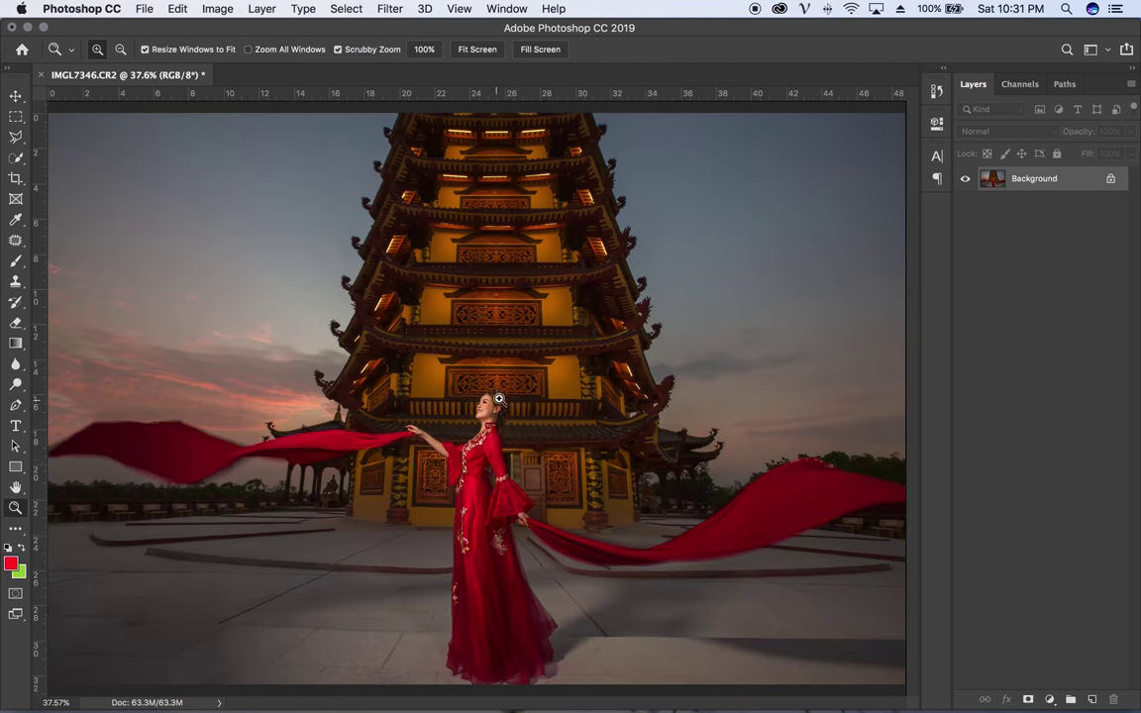
mouse_move(499, 398)
mouse_down()
mouse_move(621, 389)
mouse_move(502, 395)
mouse_up()
key(ctrl+r)
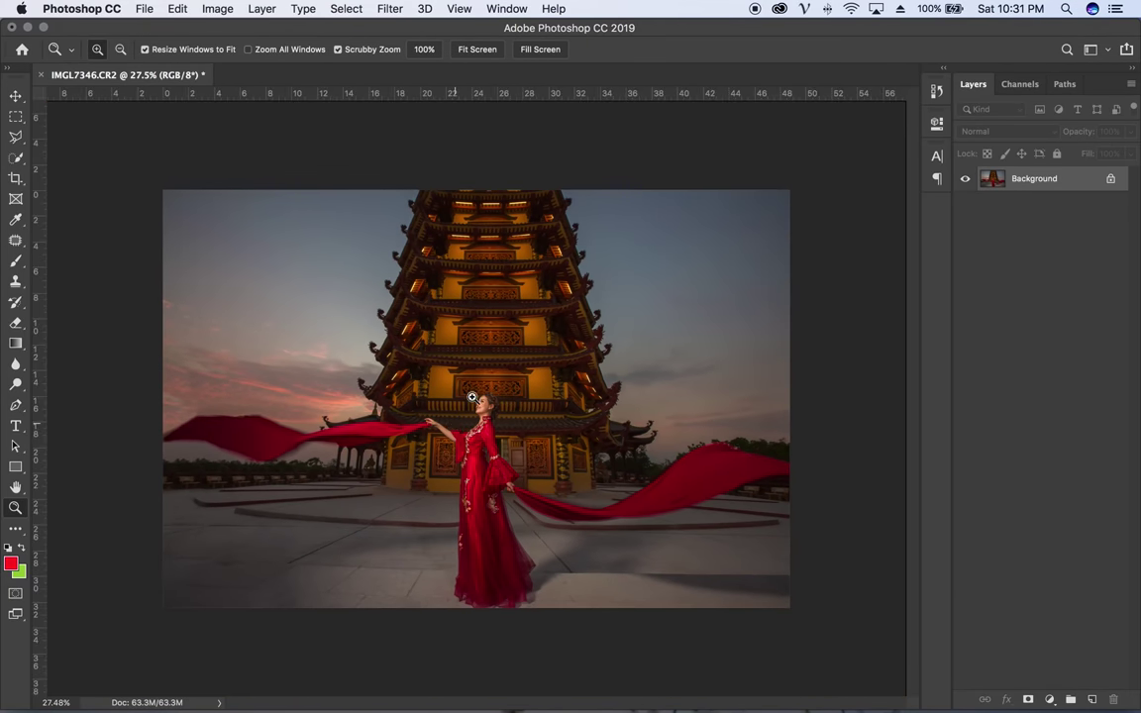
drag(465, 348, 478, 349)
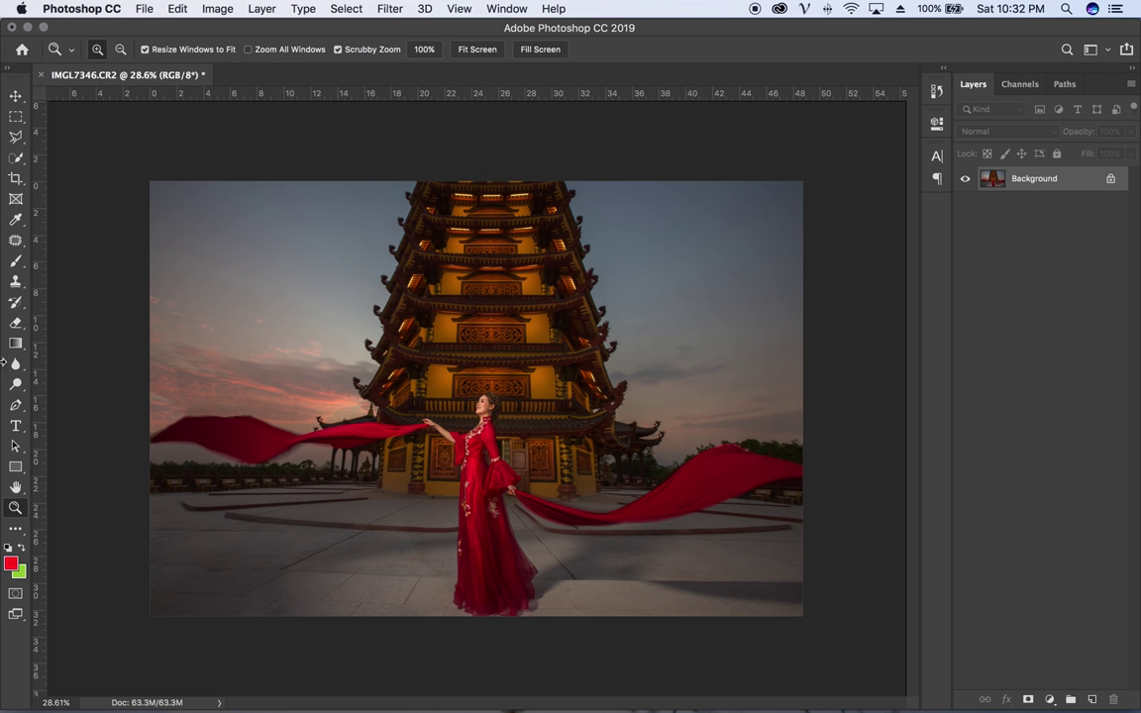
click(16, 260)
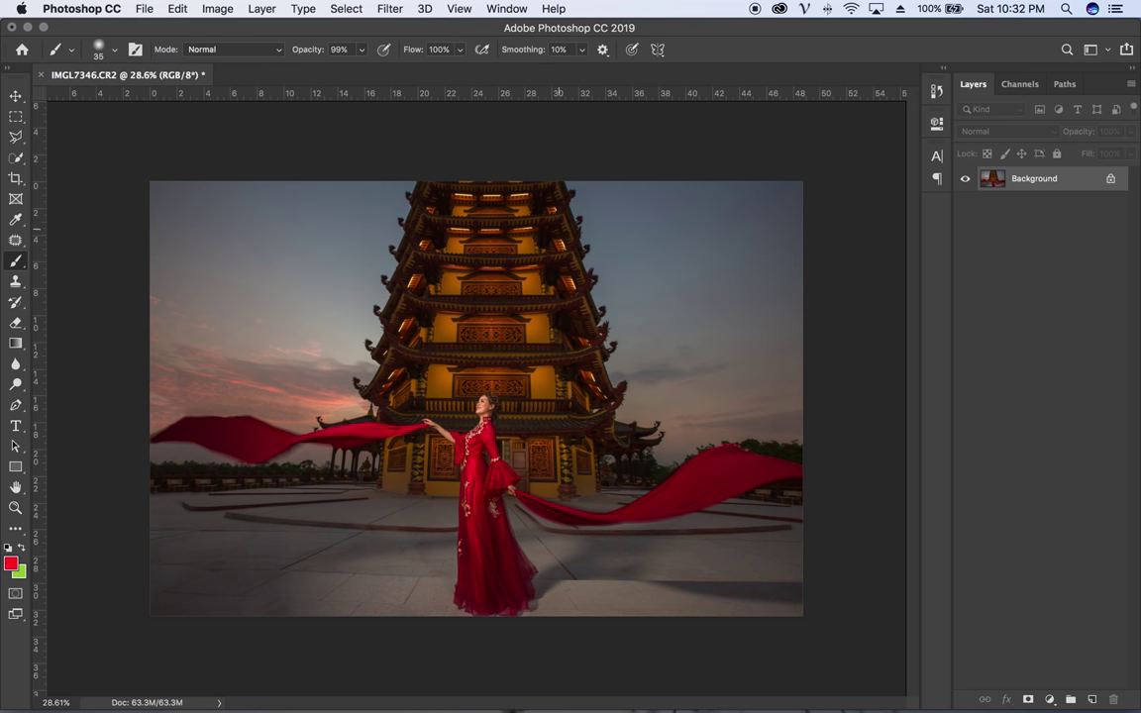
key(ctrl+shift+n)
key(Return)
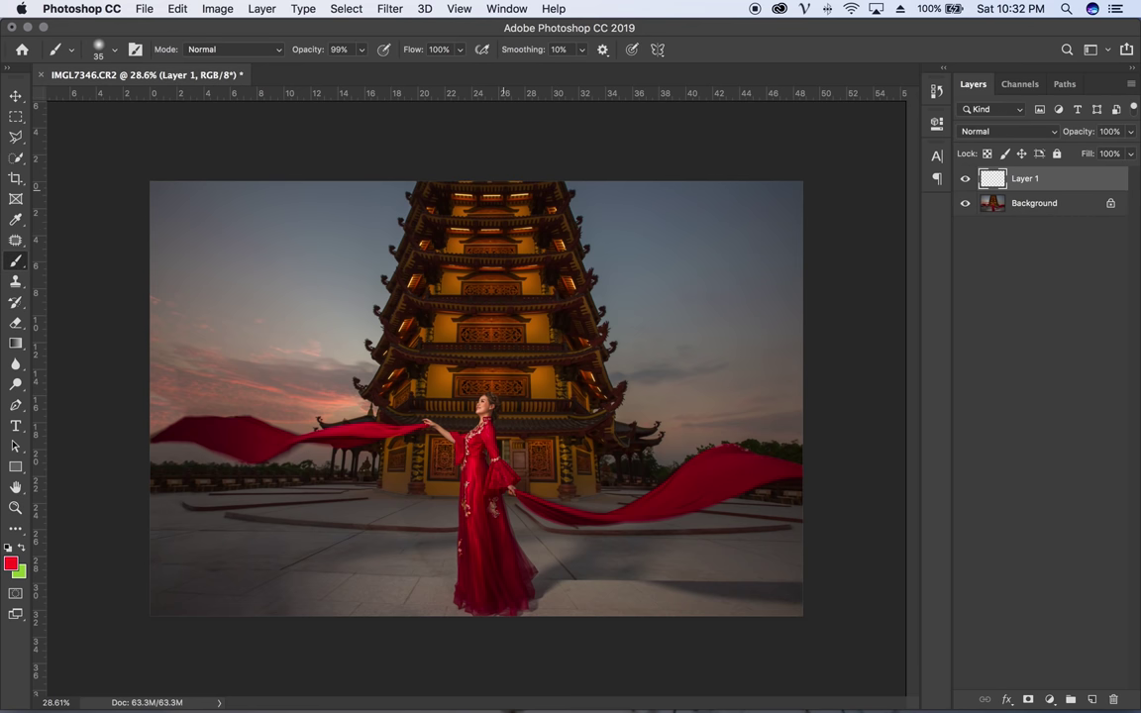
mouse_move(436, 183)
mouse_down()
mouse_move(440, 614)
mouse_move(423, 184)
mouse_up()
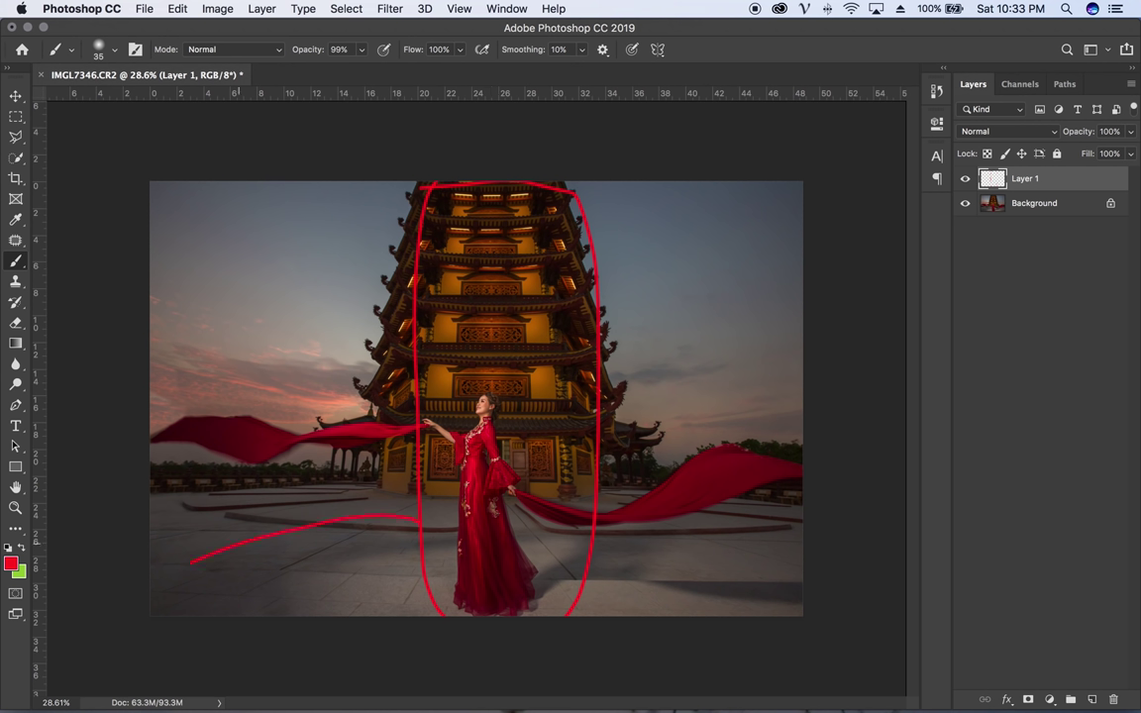
drag(322, 520, 205, 615)
drag(807, 548, 214, 599)
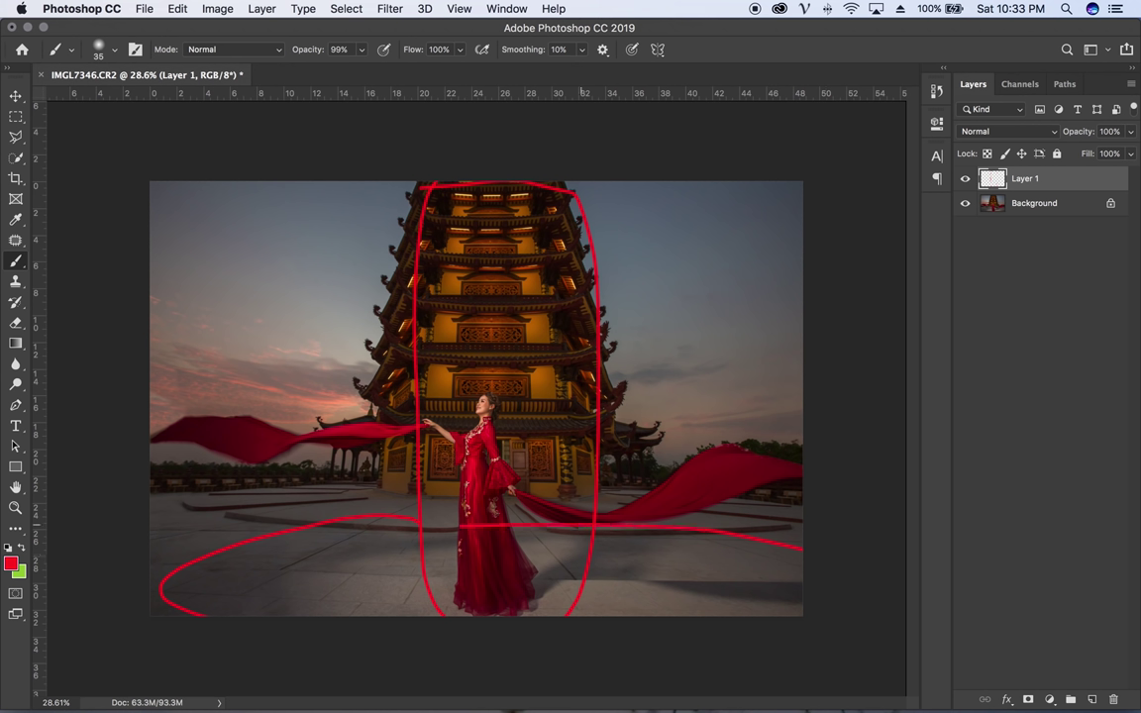
drag(800, 551, 789, 609)
drag(237, 614, 718, 609)
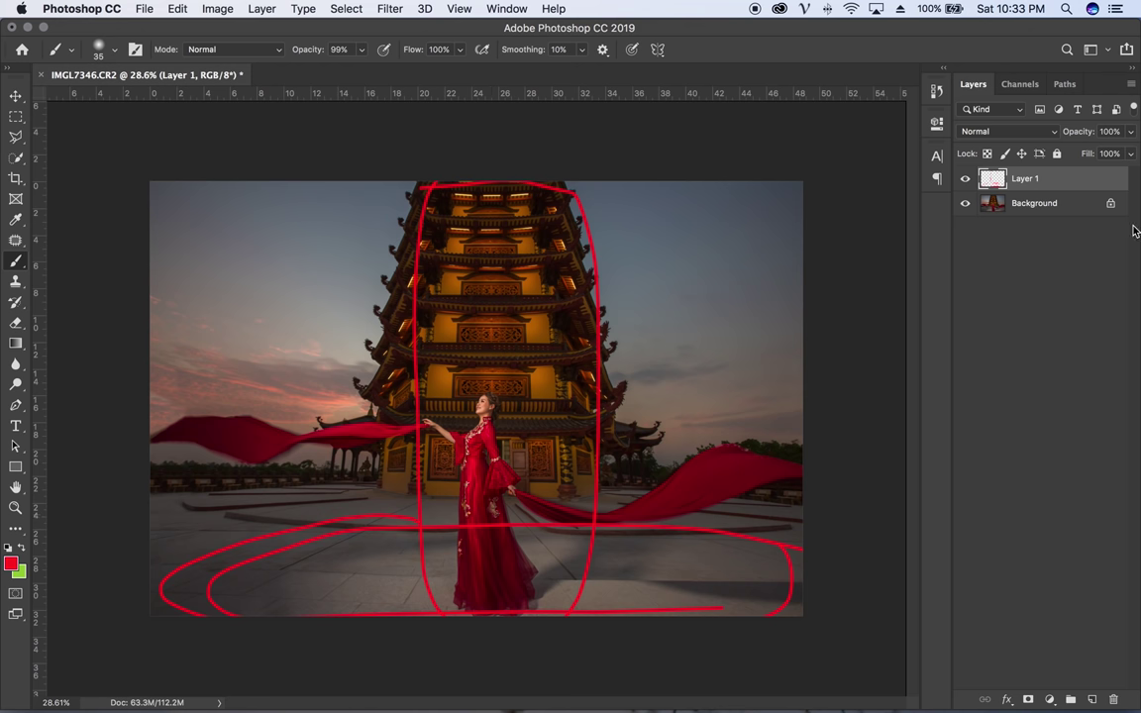
key(Delete)
key(ctrl+shift+n)
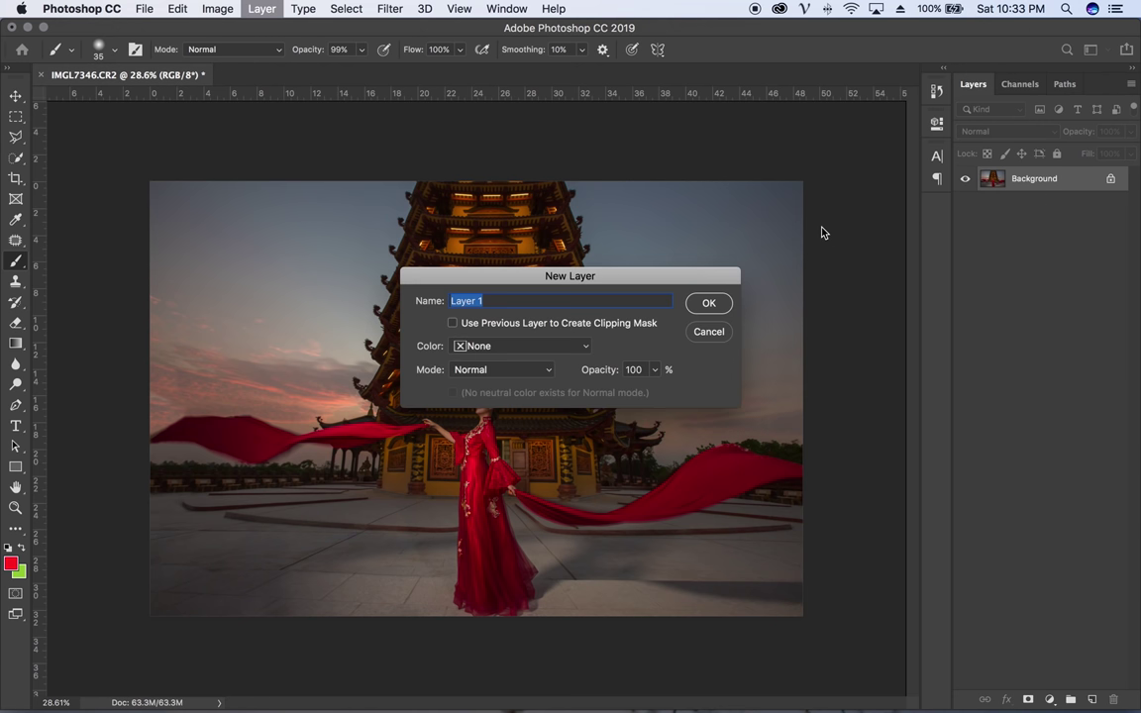
key(Return)
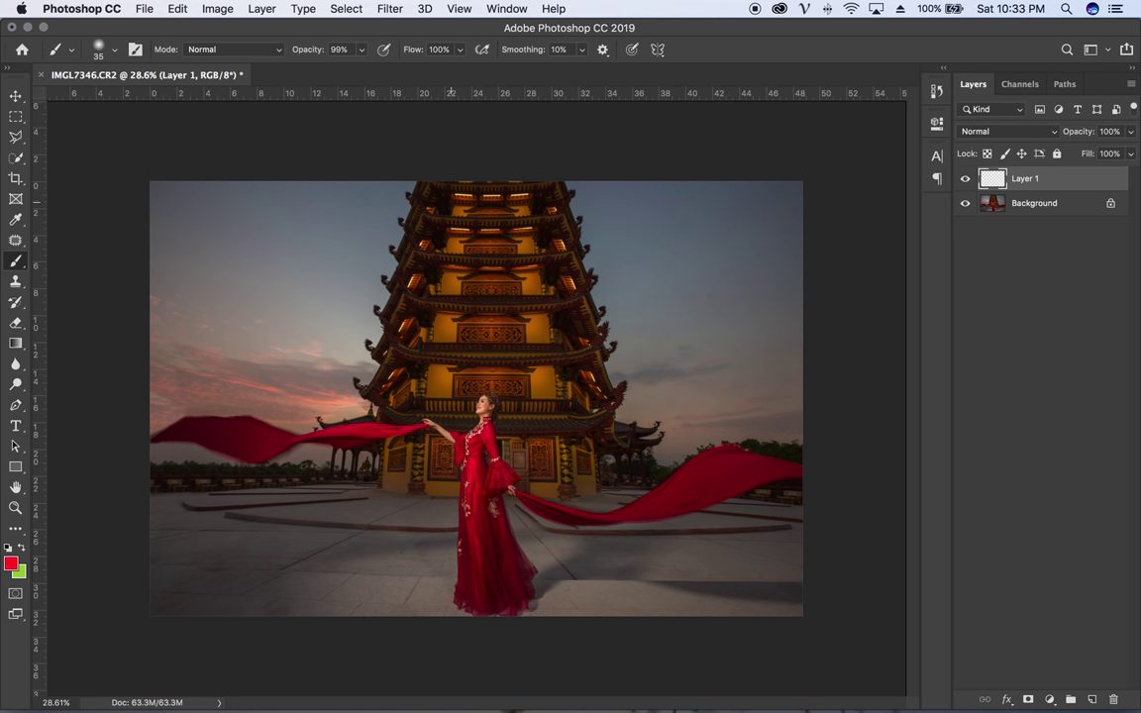
mouse_move(492, 265)
mouse_down()
mouse_move(492, 401)
mouse_move(512, 391)
mouse_up()
drag(466, 489, 510, 490)
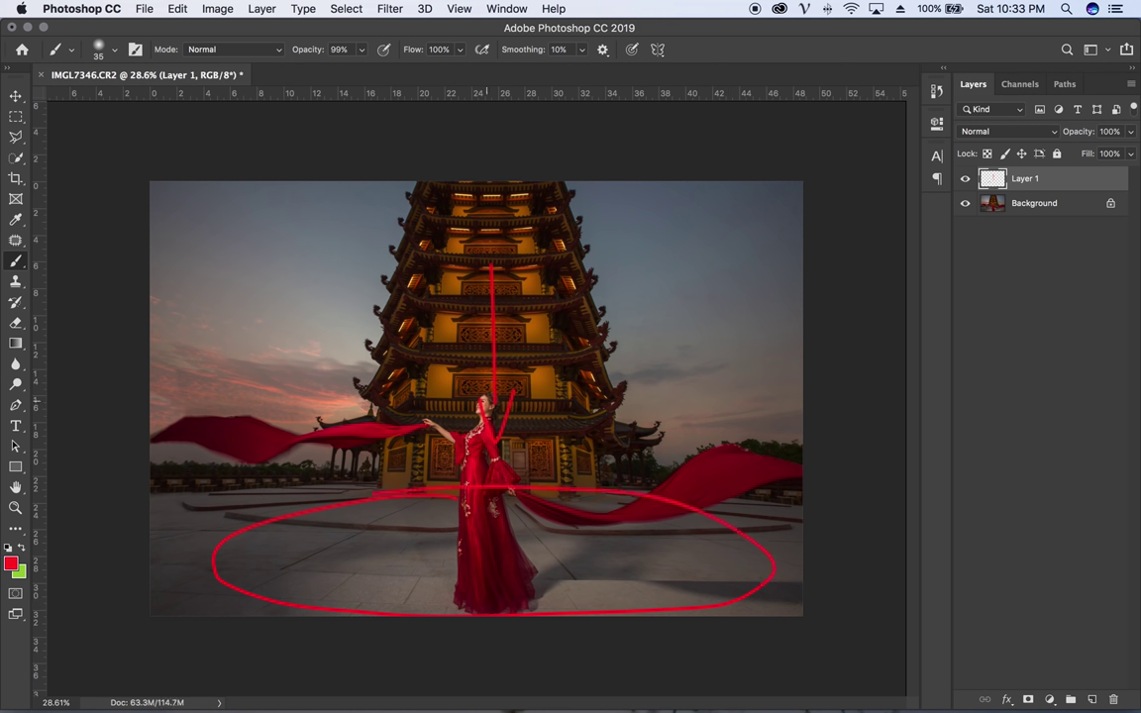
key(BackSpace)
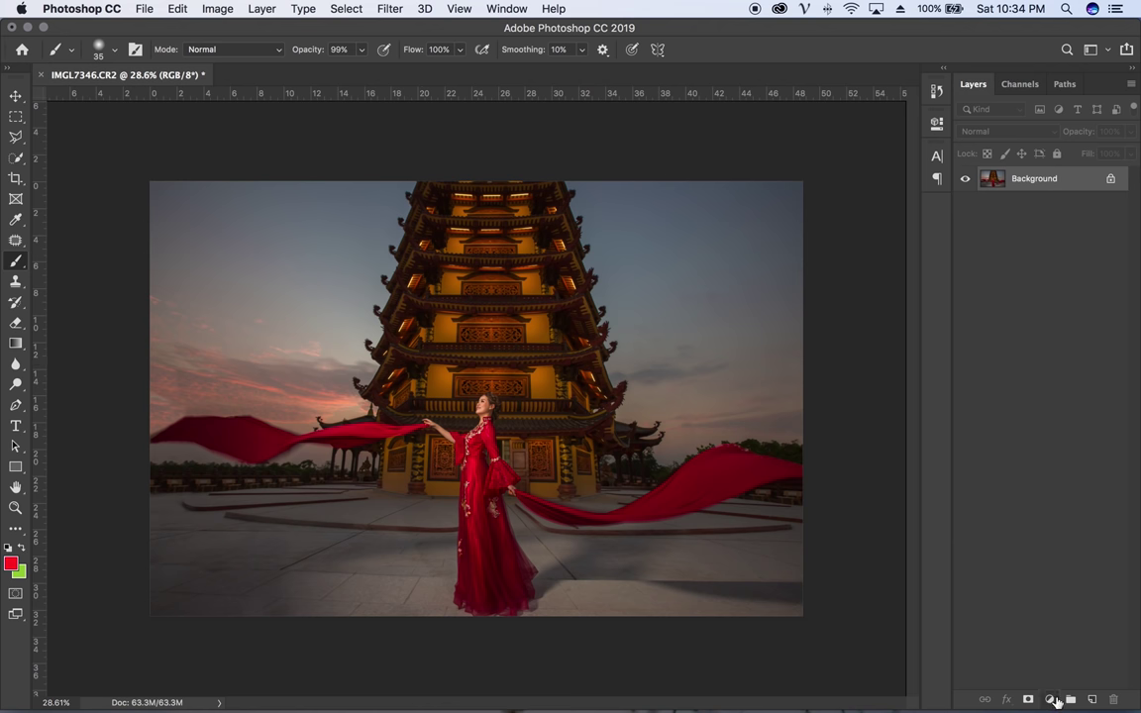
- Add a Selective Color adjustment layer and reduce cyan in the Reds
click(1050, 699)
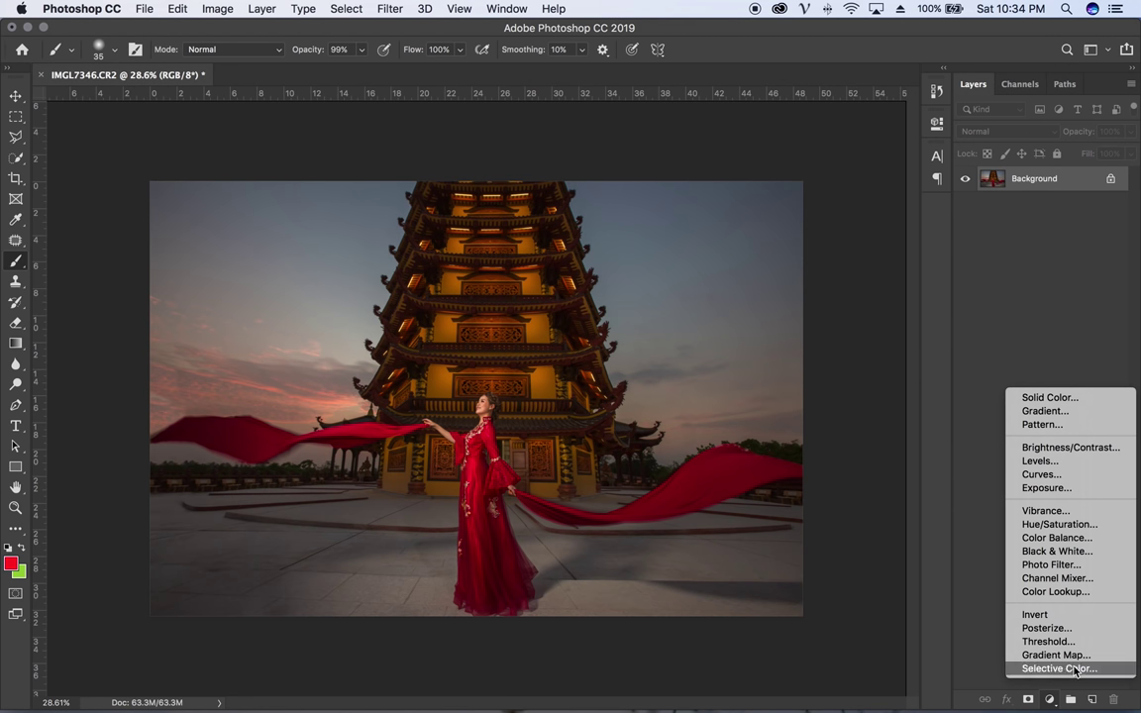
click(598, 367)
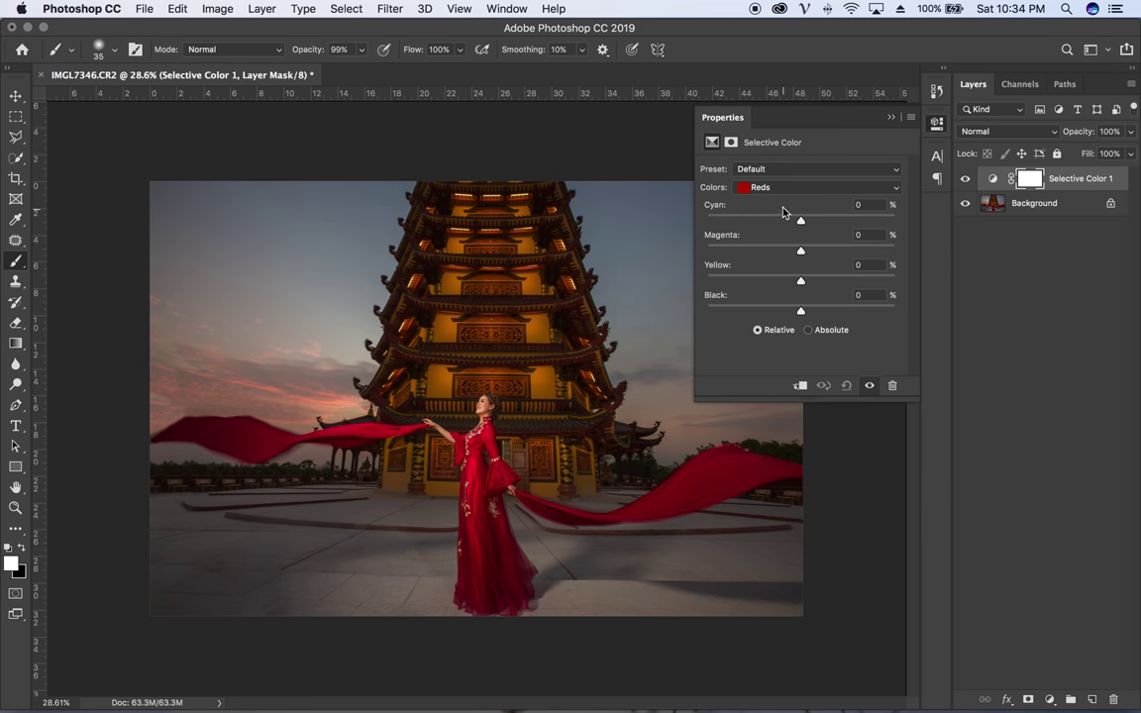
click(762, 187)
click(759, 187)
mouse_move(800, 220)
mouse_down()
mouse_move(688, 225)
mouse_move(751, 229)
mouse_up()
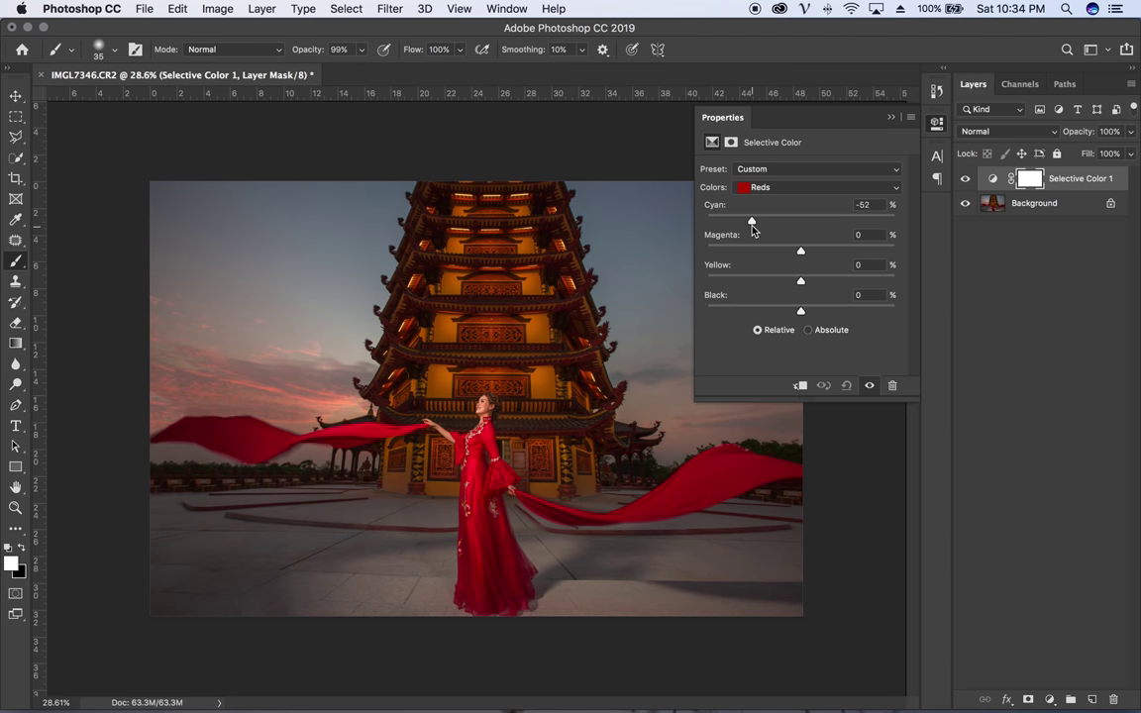
- Add yellow to the Yellows and add cyan to the Cyans
click(817, 187)
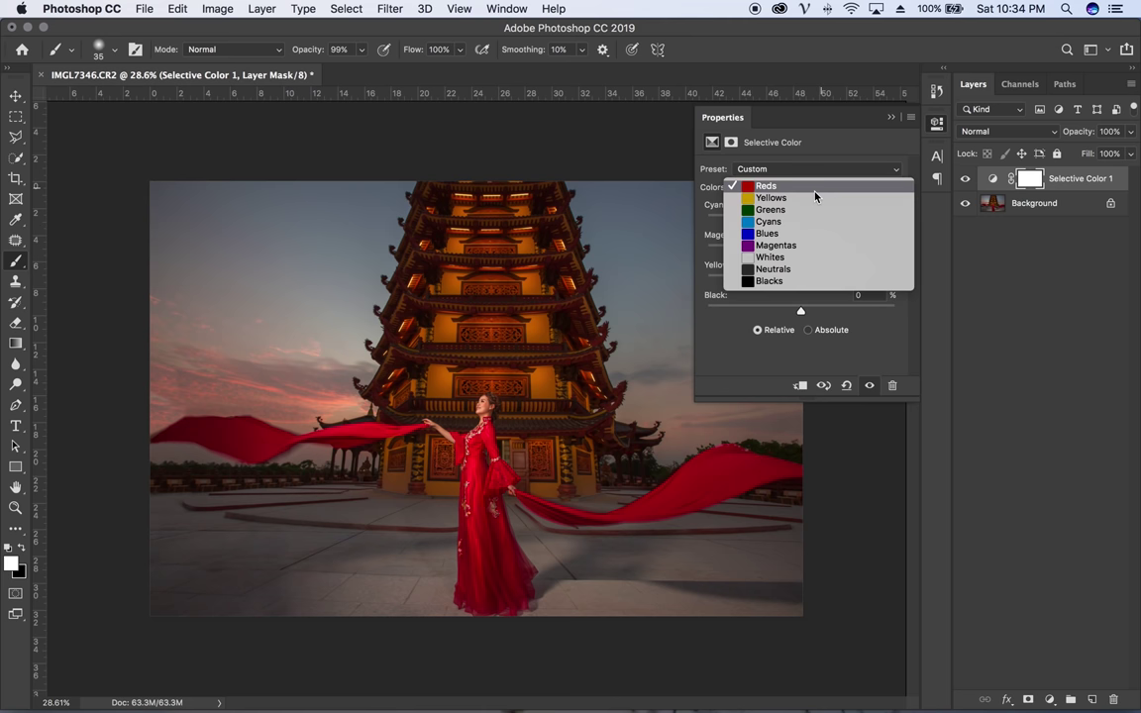
click(808, 187)
click(808, 187)
click(800, 199)
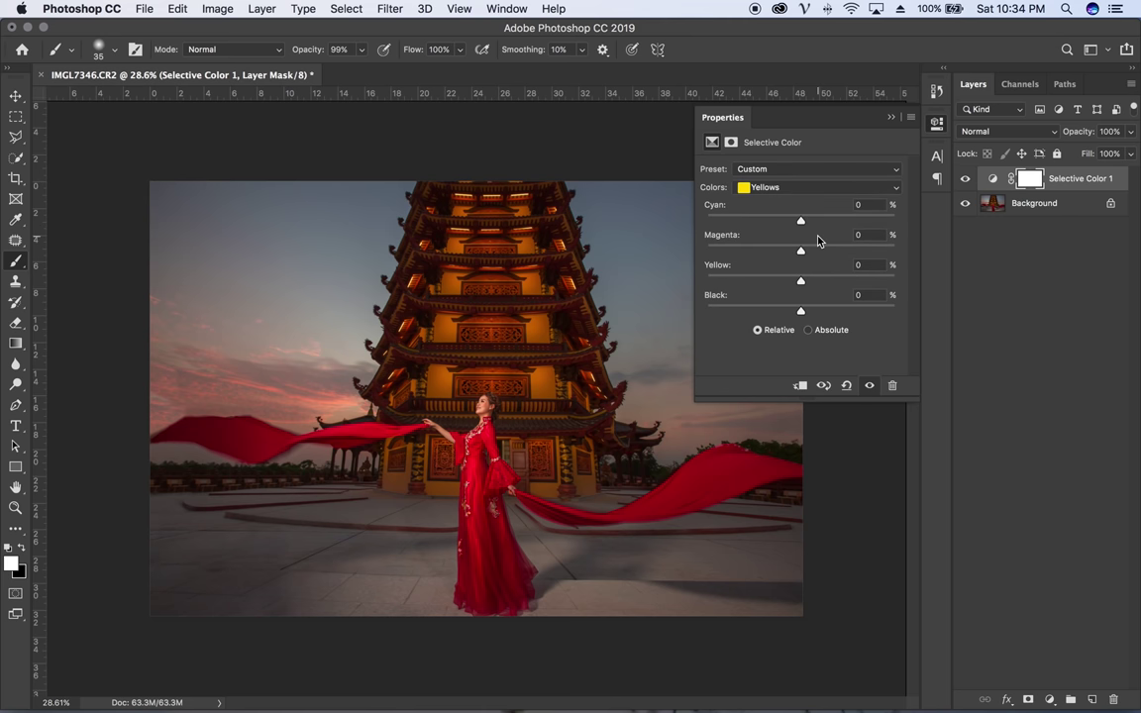
drag(800, 281, 849, 285)
click(788, 187)
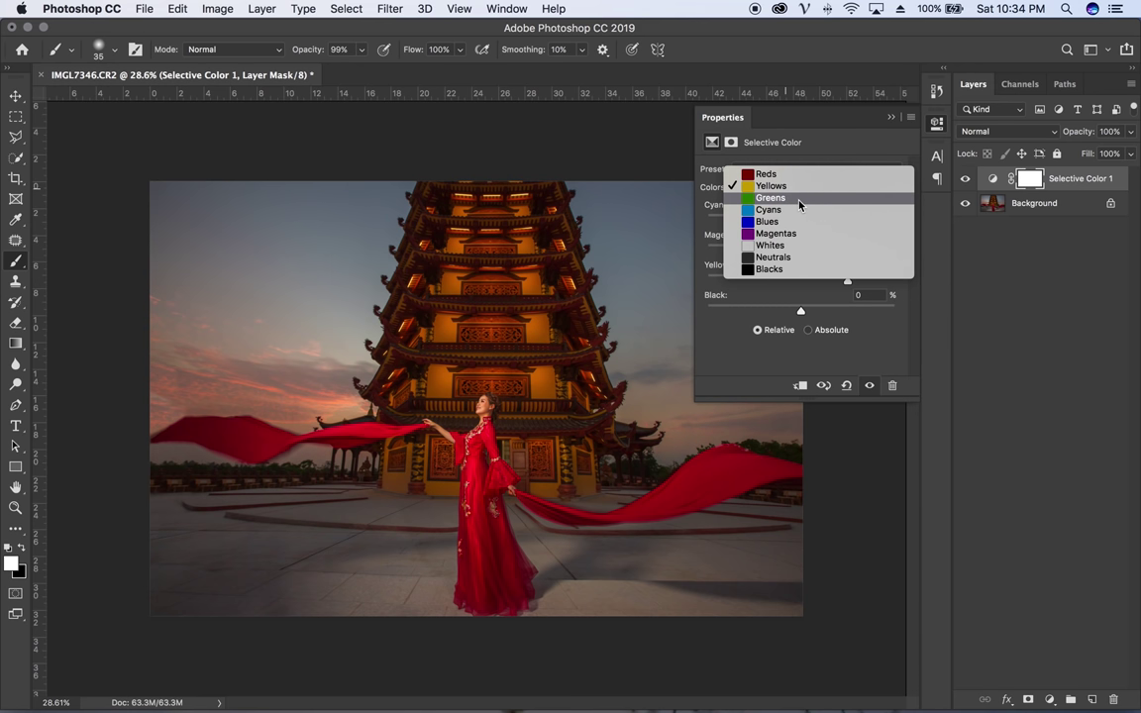
click(804, 210)
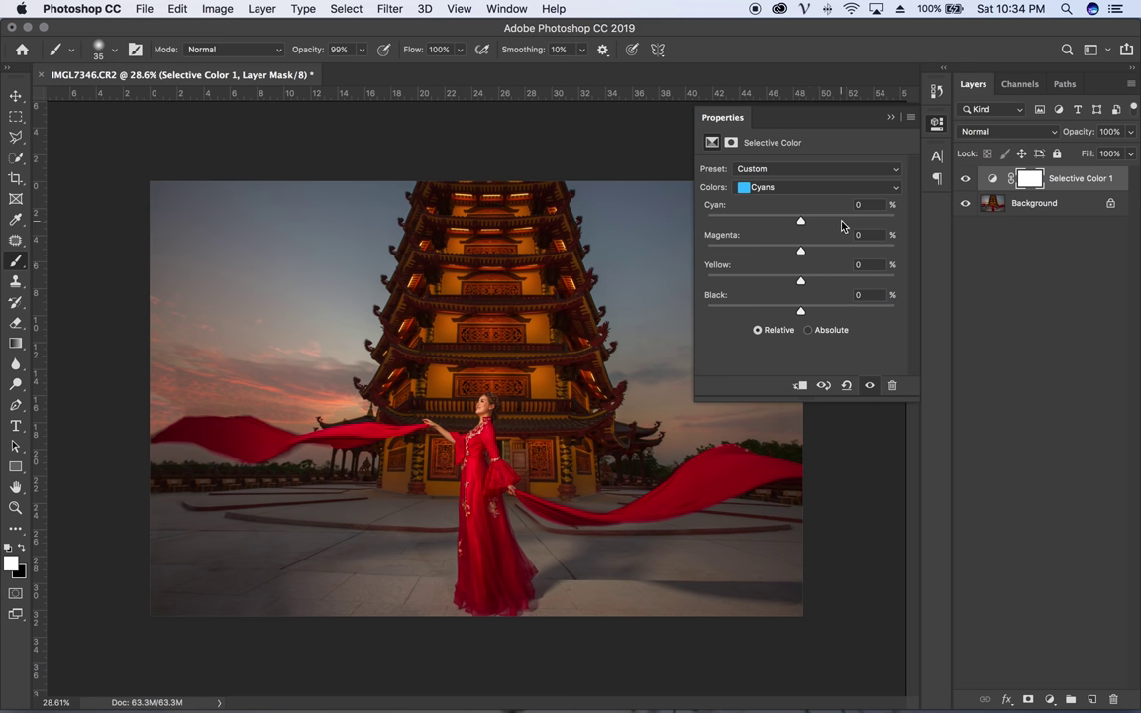
drag(842, 220, 862, 220)
- Adjust Cyan for the Blues, set Blacks cyan to -27, and lower cyan in the Whites
click(804, 188)
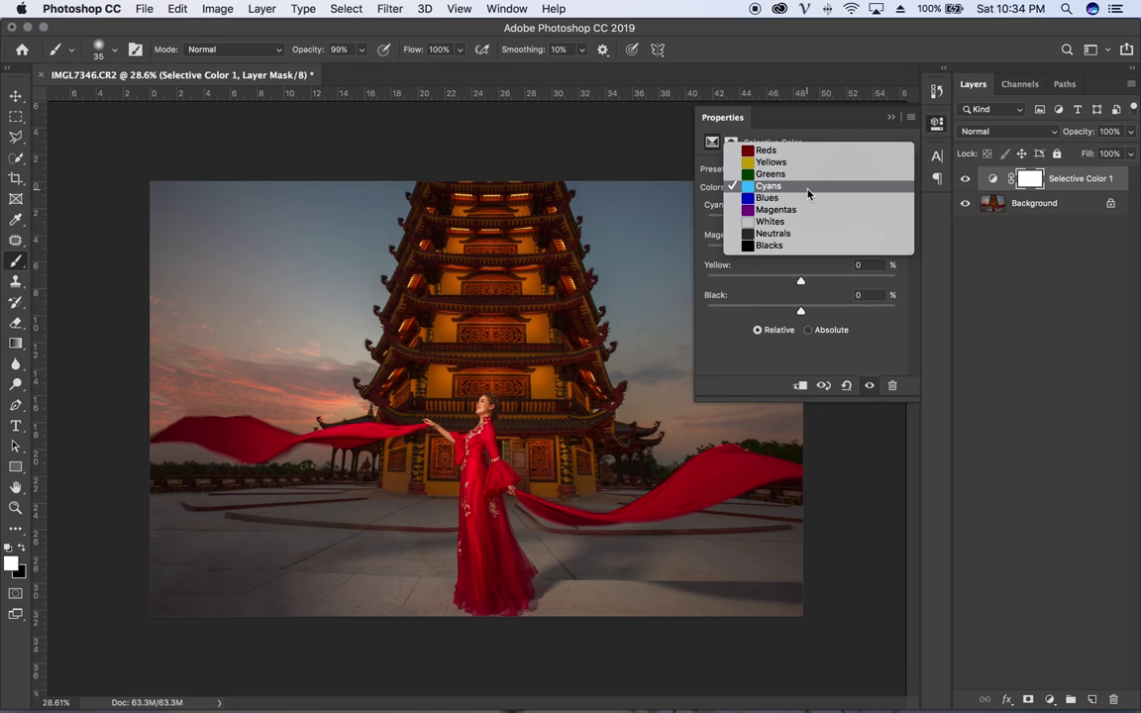
click(804, 208)
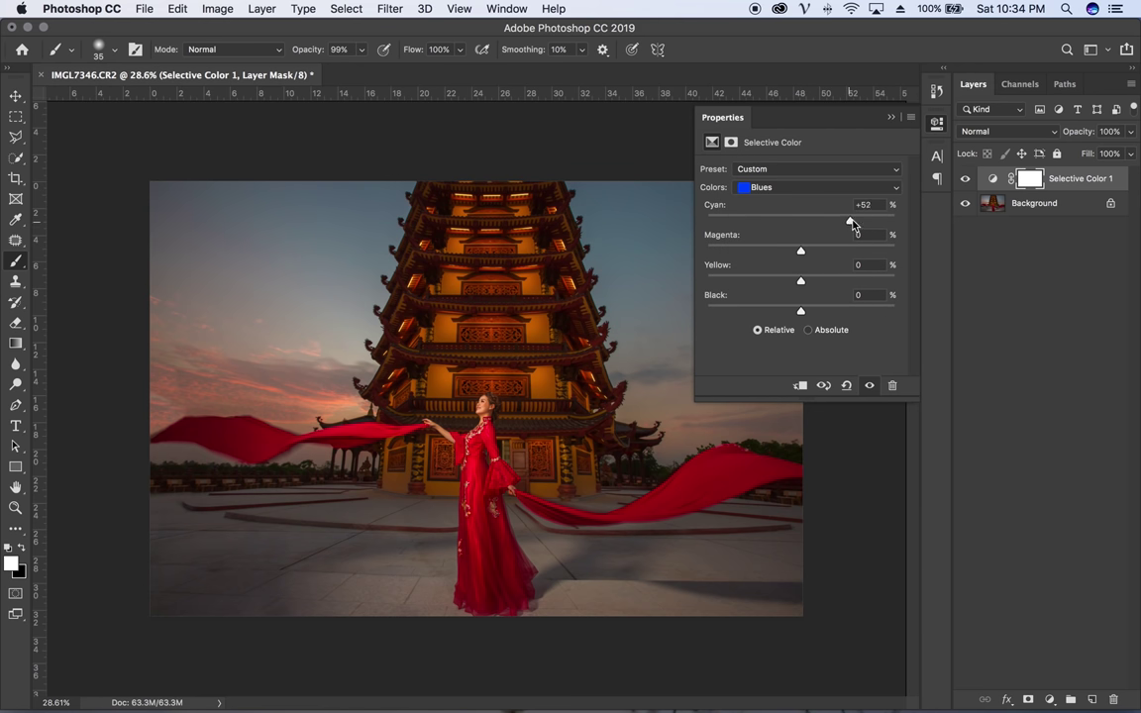
click(782, 187)
click(783, 235)
mouse_move(800, 221)
mouse_down()
mouse_move(775, 222)
mouse_move(807, 222)
mouse_up()
click(812, 188)
click(784, 173)
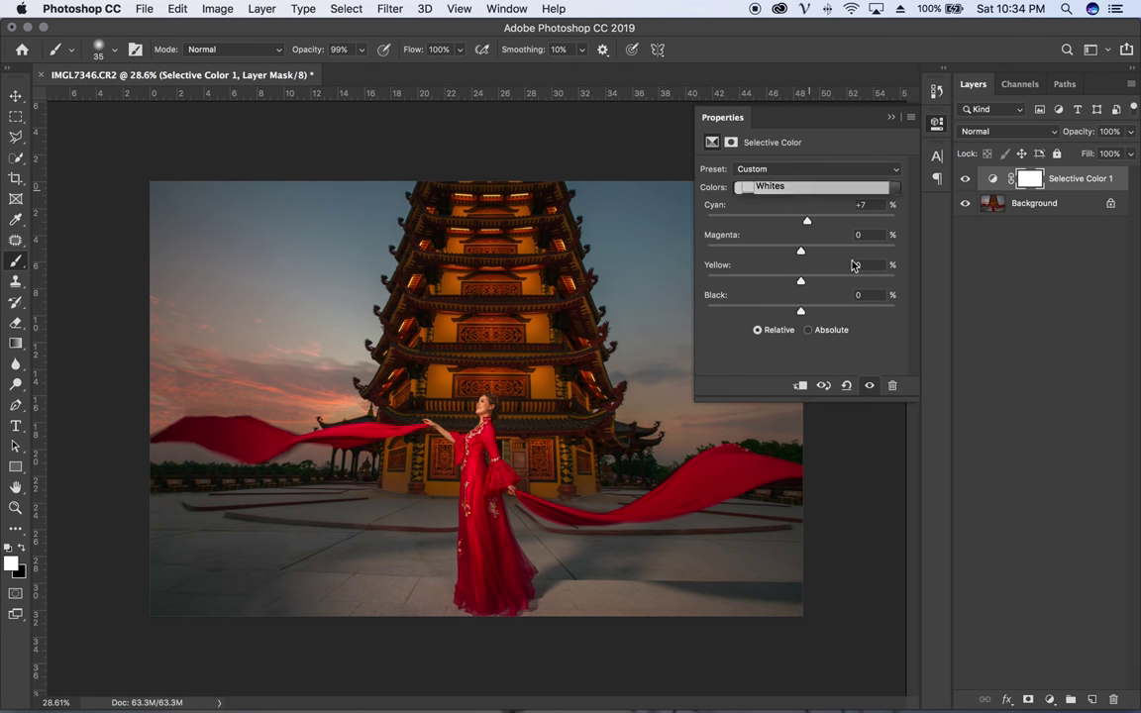
drag(800, 222, 624, 227)
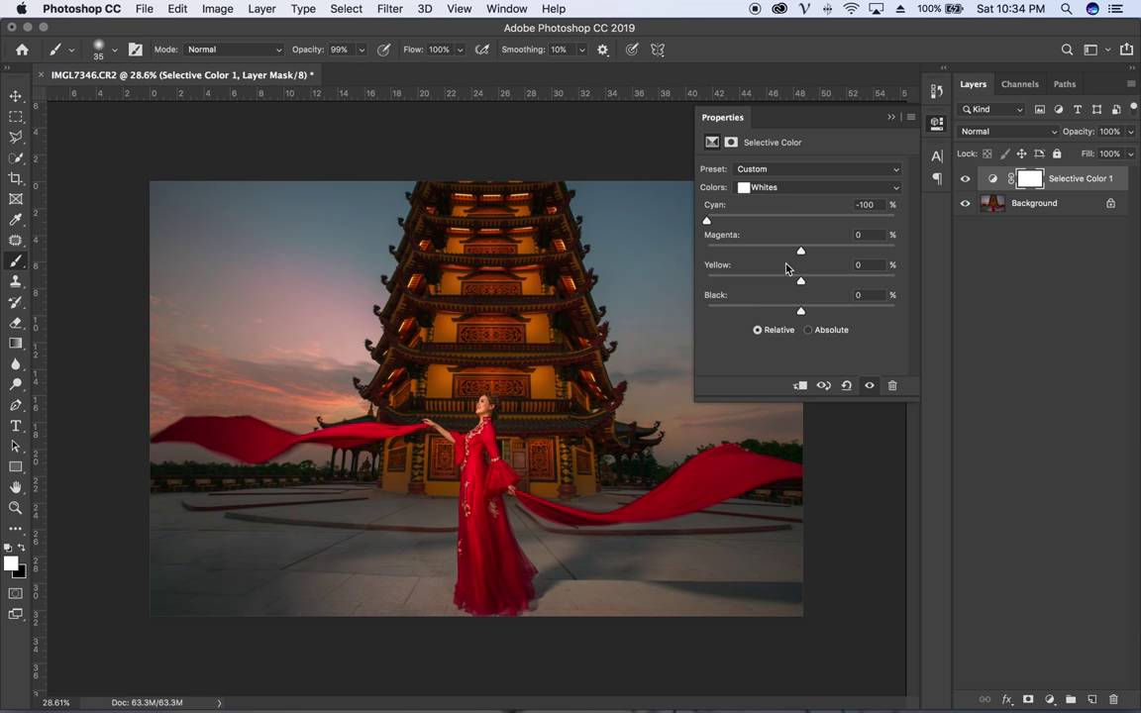
mouse_move(706, 220)
mouse_down()
mouse_move(916, 243)
mouse_move(778, 250)
mouse_up()
- Close the properties and toggle Selective Color 1 on and off to compare the effect
click(936, 123)
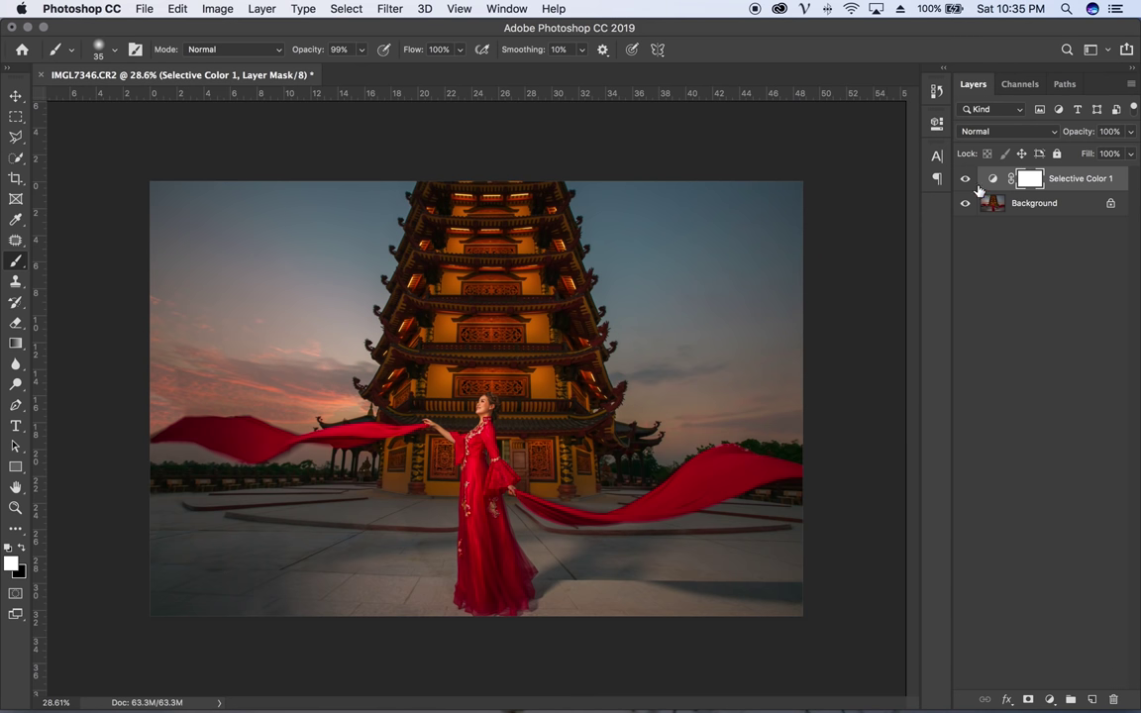
click(964, 180)
click(964, 181)
click(964, 181)
click(964, 180)
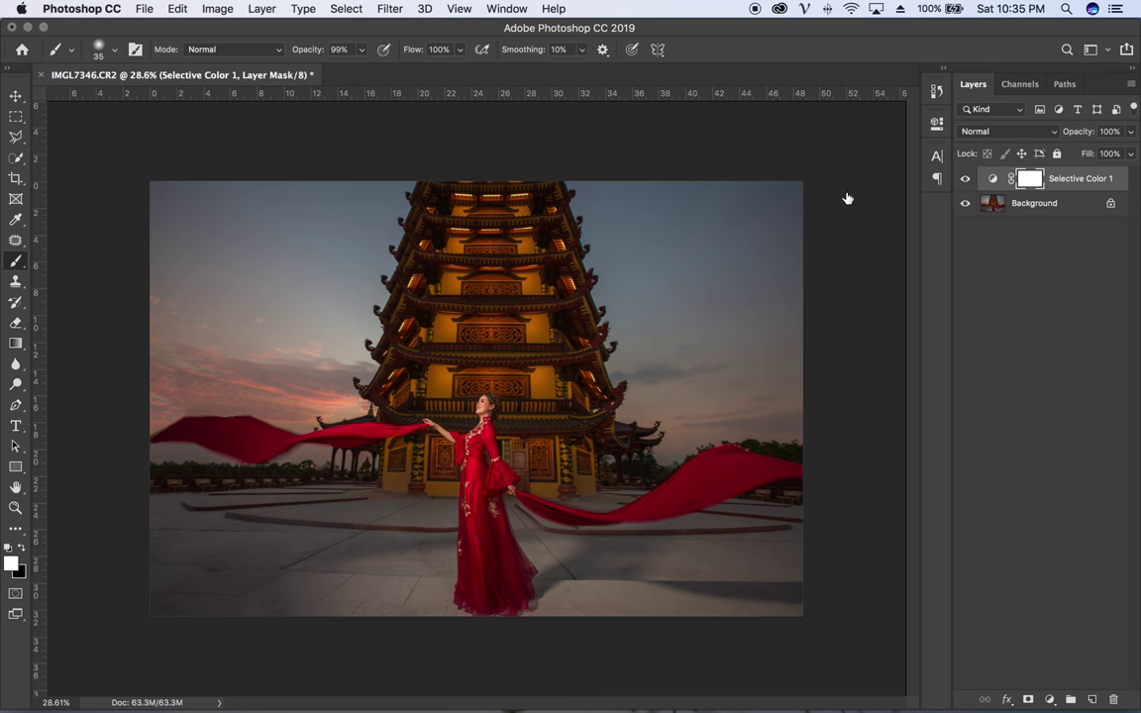
click(964, 180)
click(965, 180)
click(965, 180)
click(965, 180)
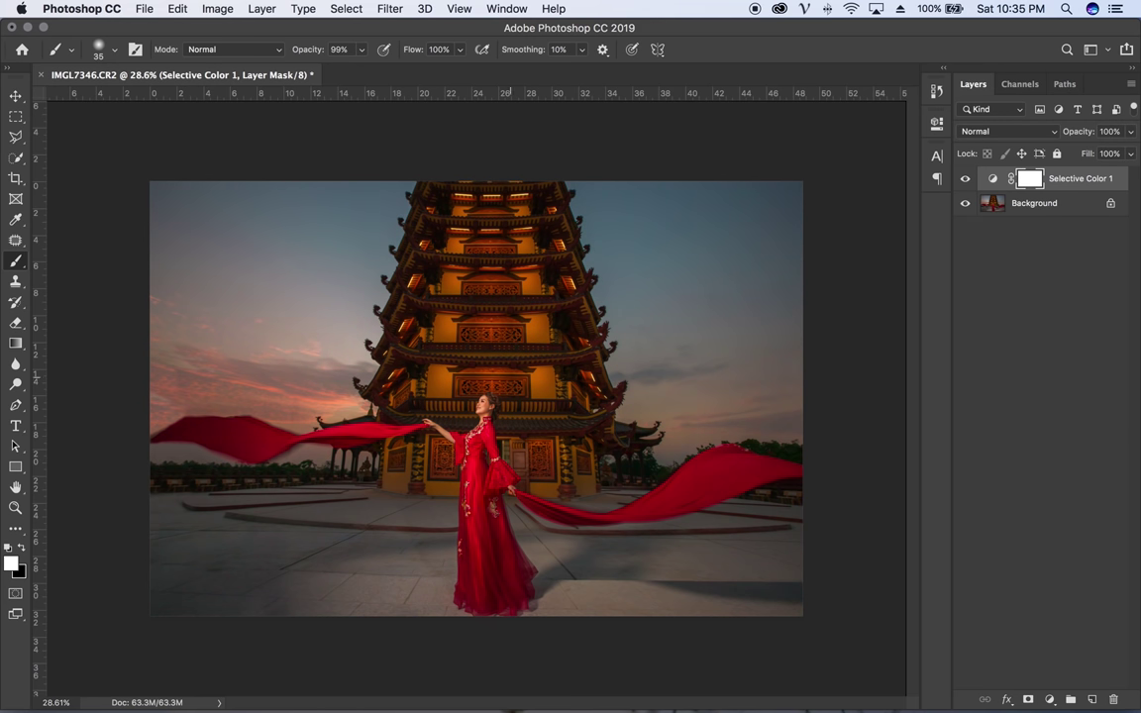
key(z)
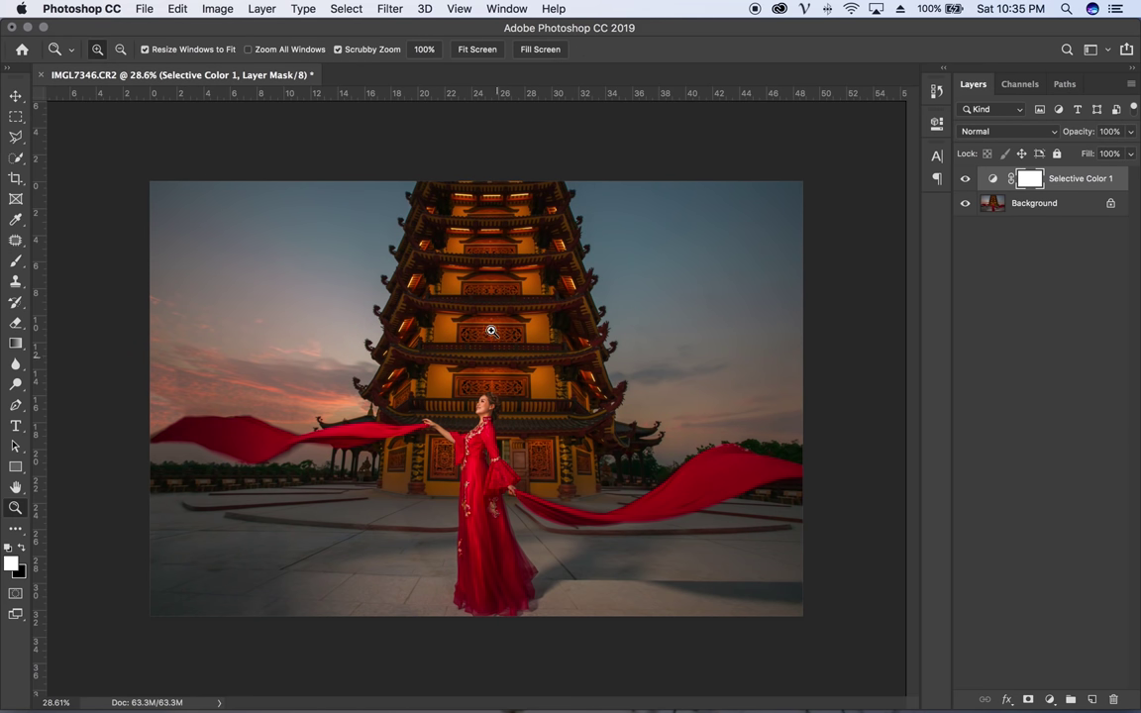
click(1049, 699)
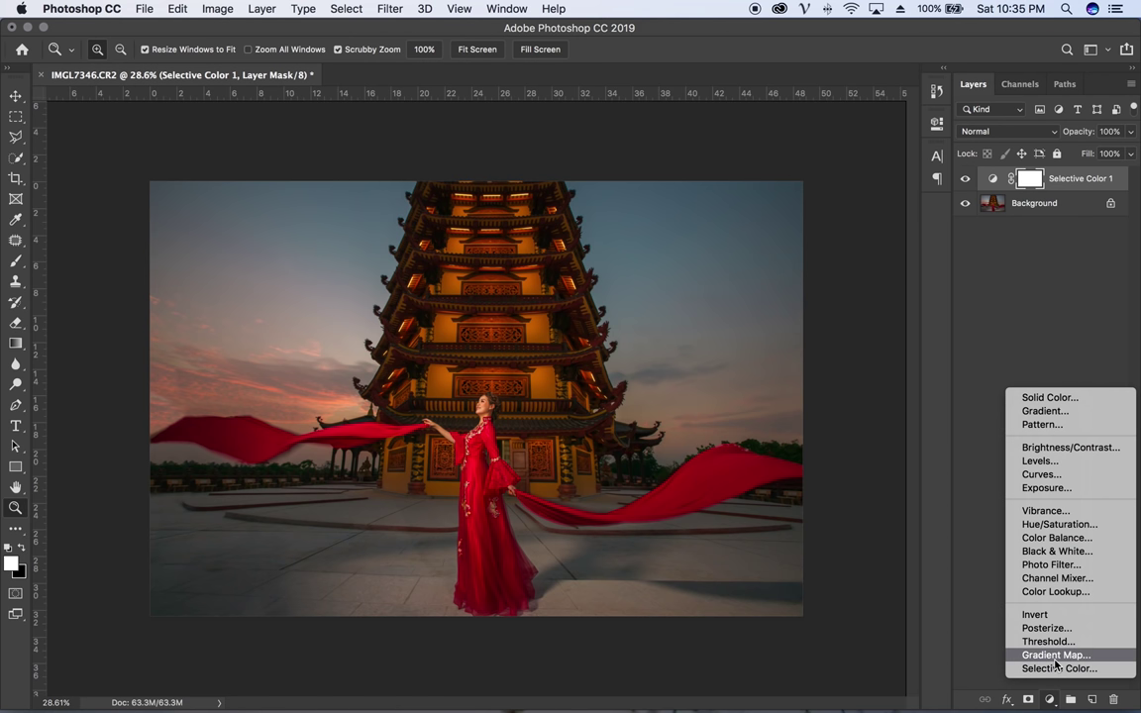
- Add a Brightness/Contrast adjustment layer set to Brightness -9 and Contrast 66
click(1065, 447)
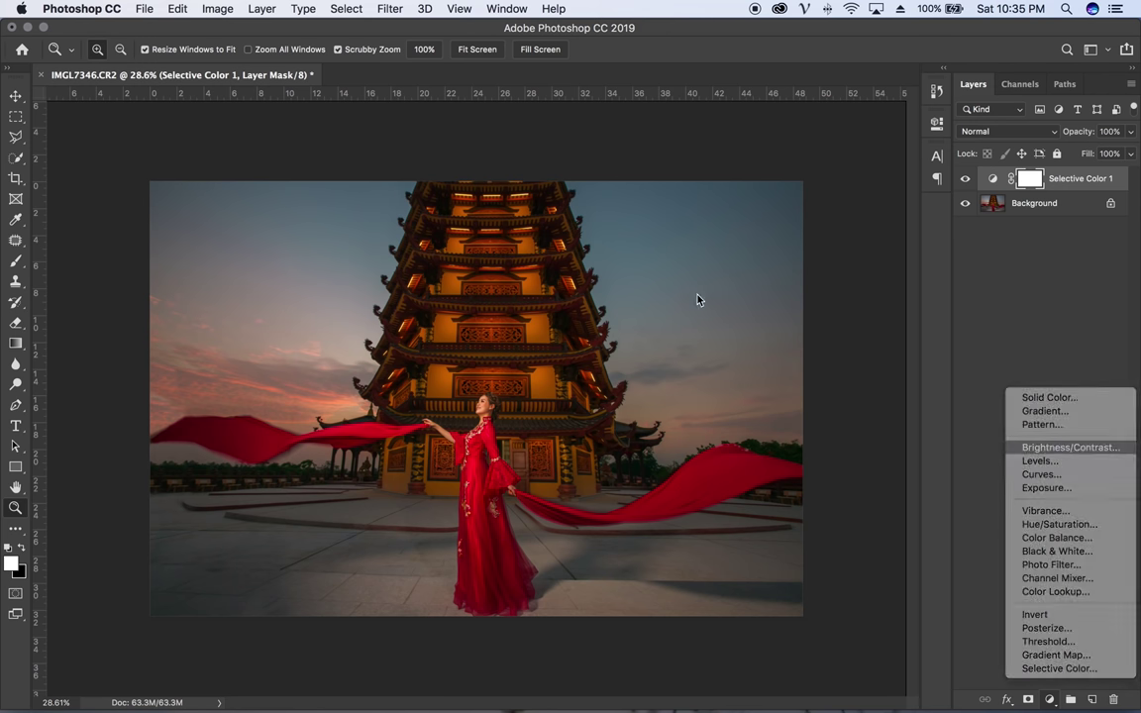
click(831, 244)
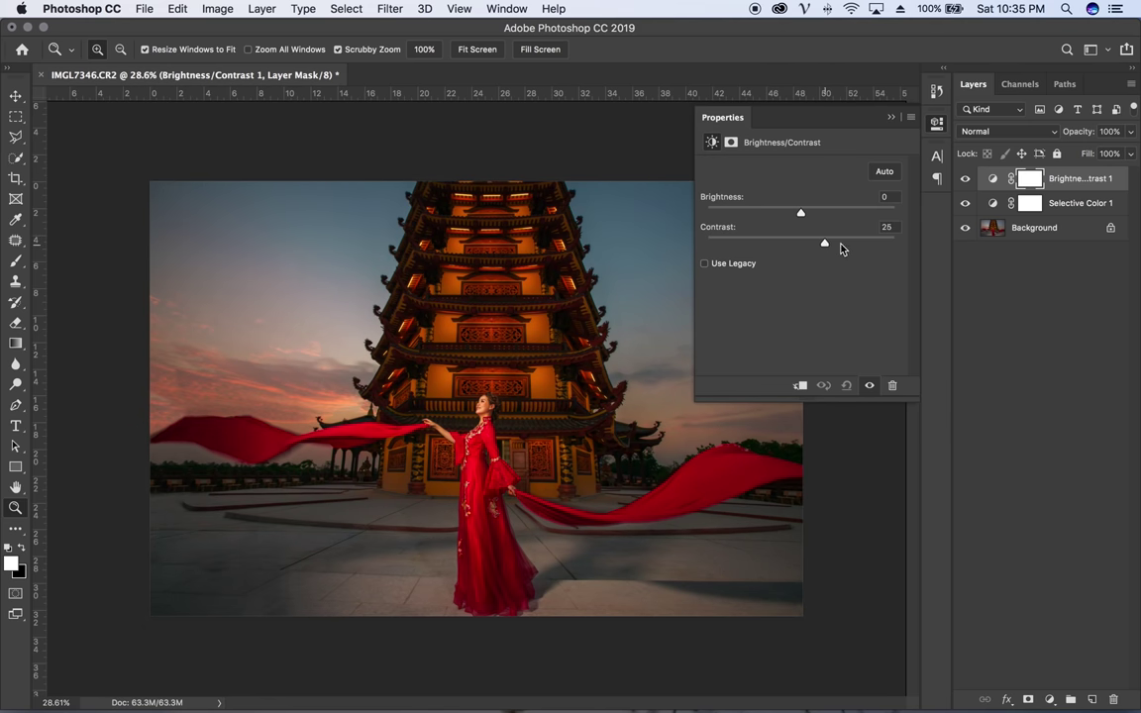
drag(831, 247, 825, 245)
drag(776, 214, 784, 217)
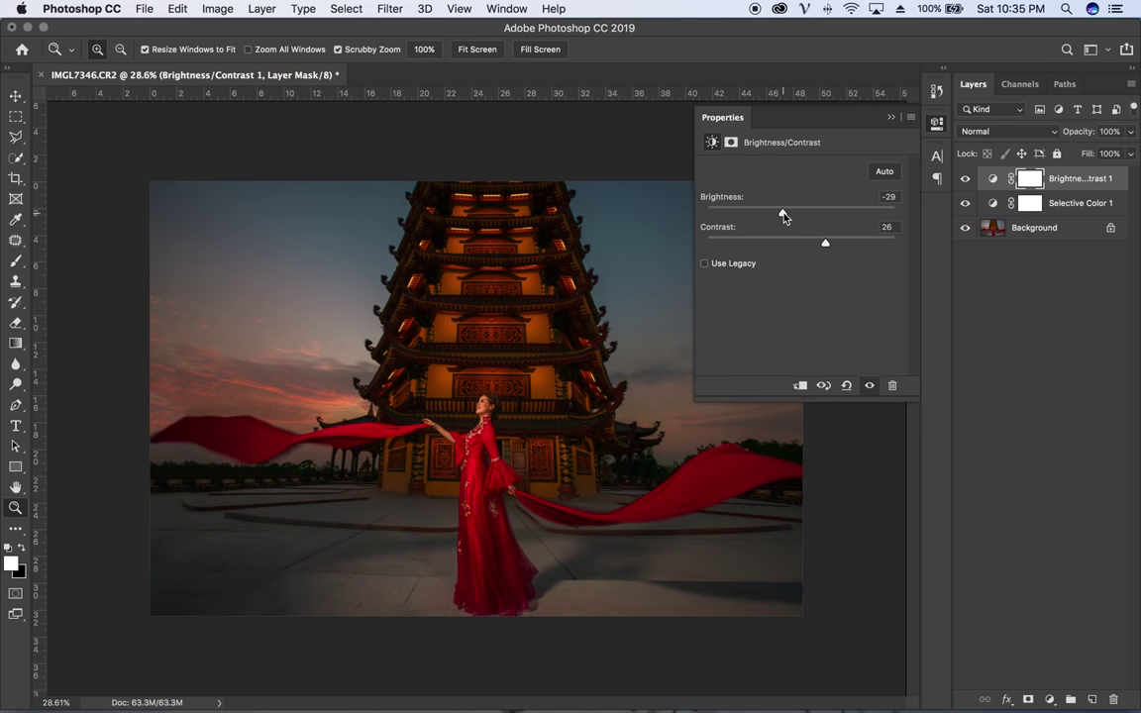
drag(783, 216, 775, 215)
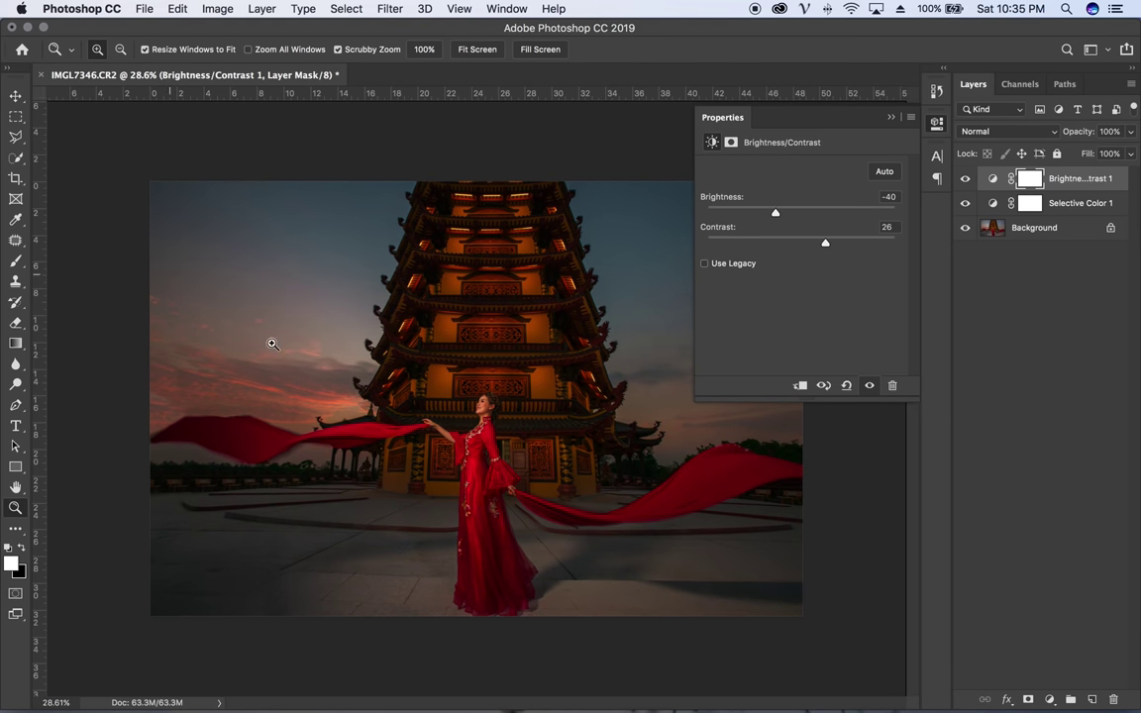
drag(859, 243, 862, 242)
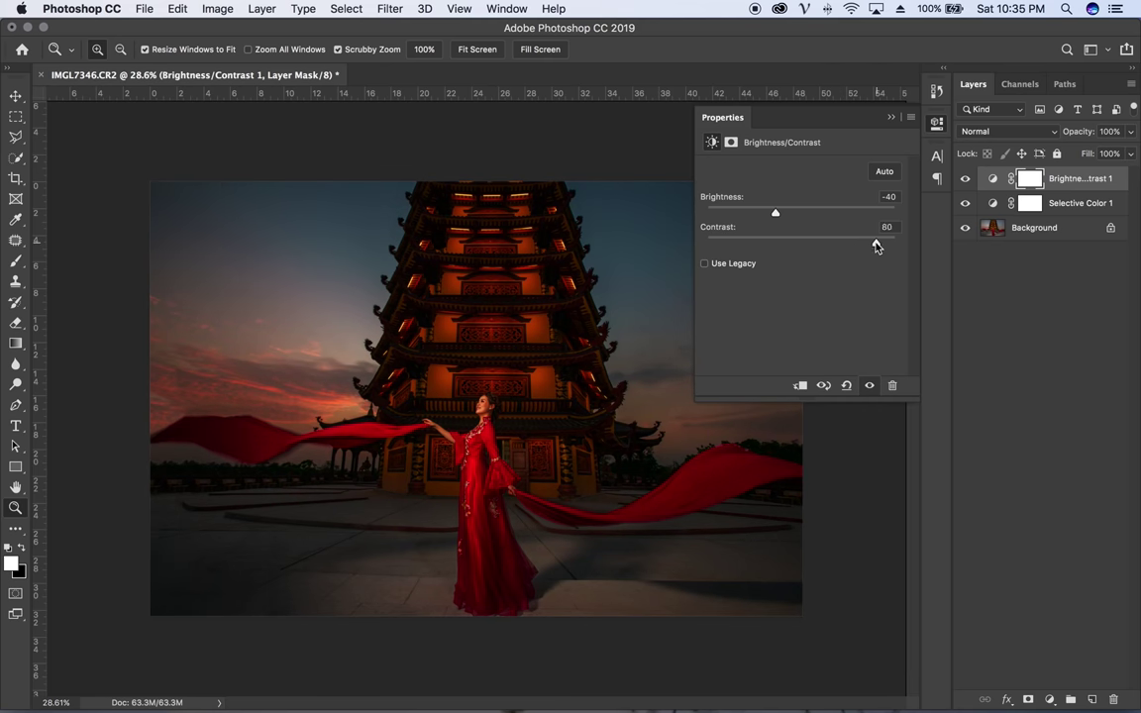
drag(776, 213, 794, 215)
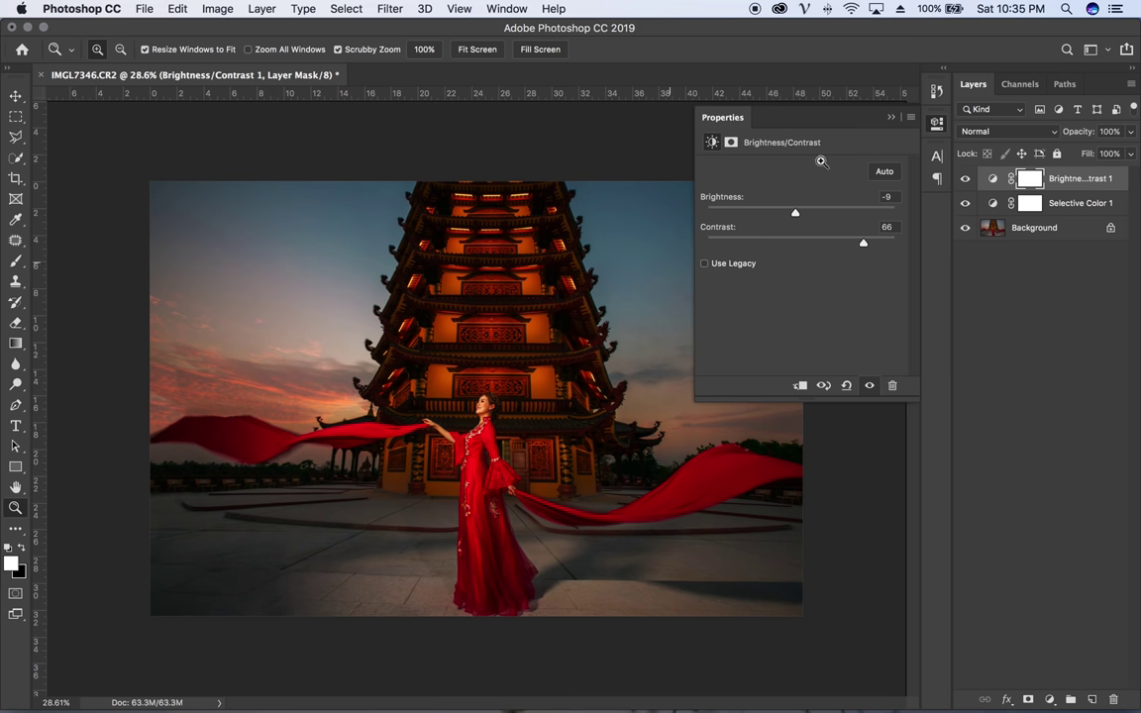
- Compare the image with and without the adjustment, then invert its mask to black
click(889, 118)
click(966, 179)
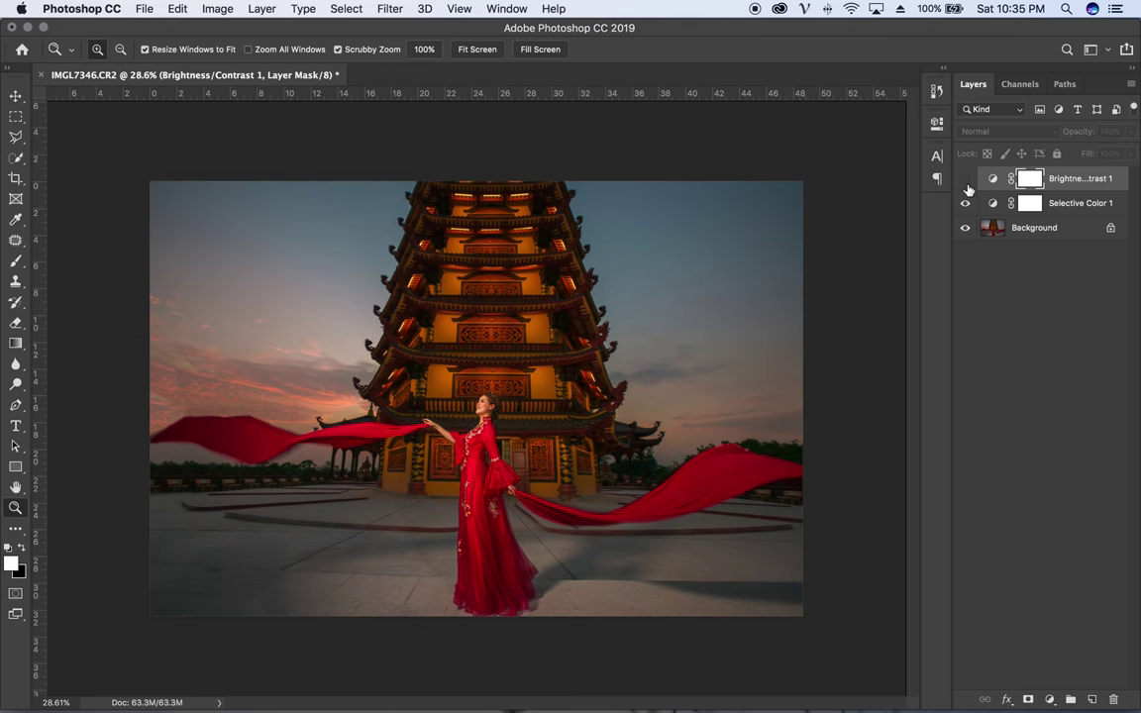
click(965, 180)
click(967, 181)
click(966, 181)
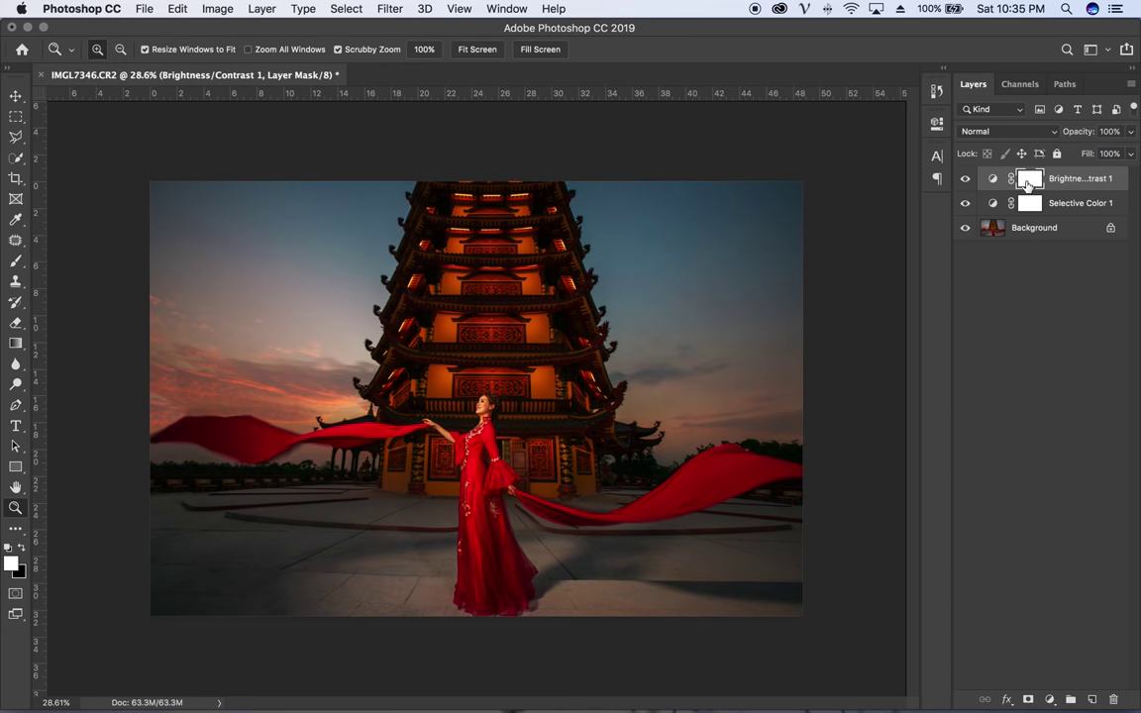
key(super+i)
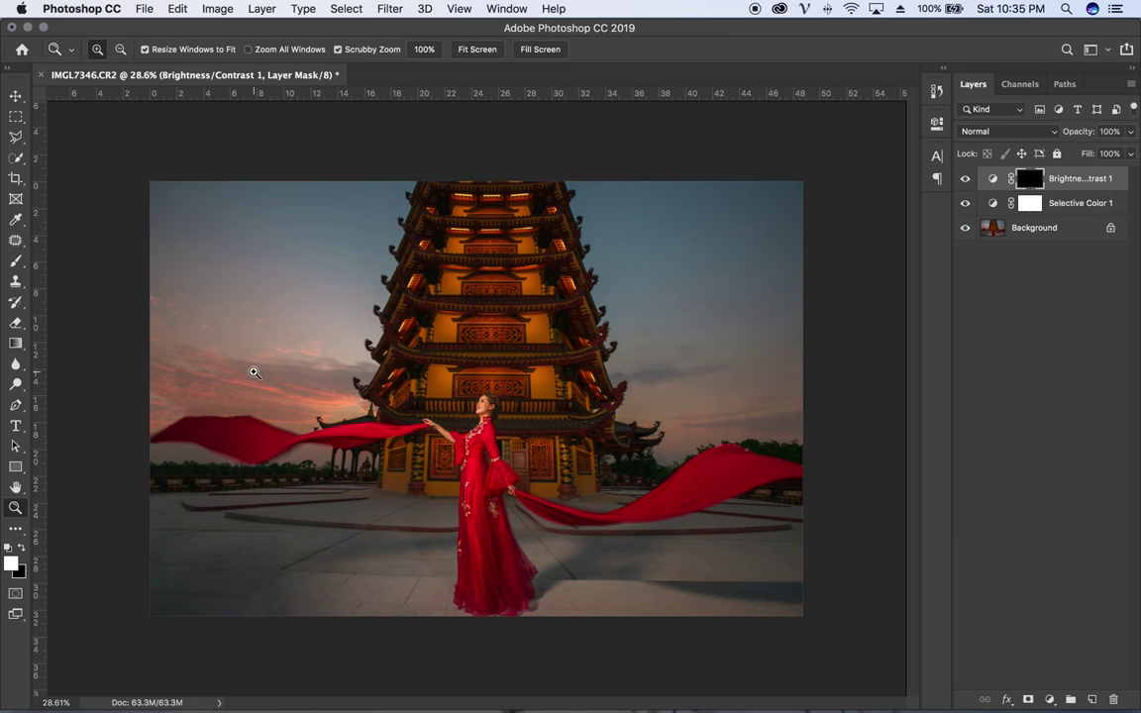
- Quick-select the whole sky on the Background layer, including around the red scarf
key(c)
click(16, 158)
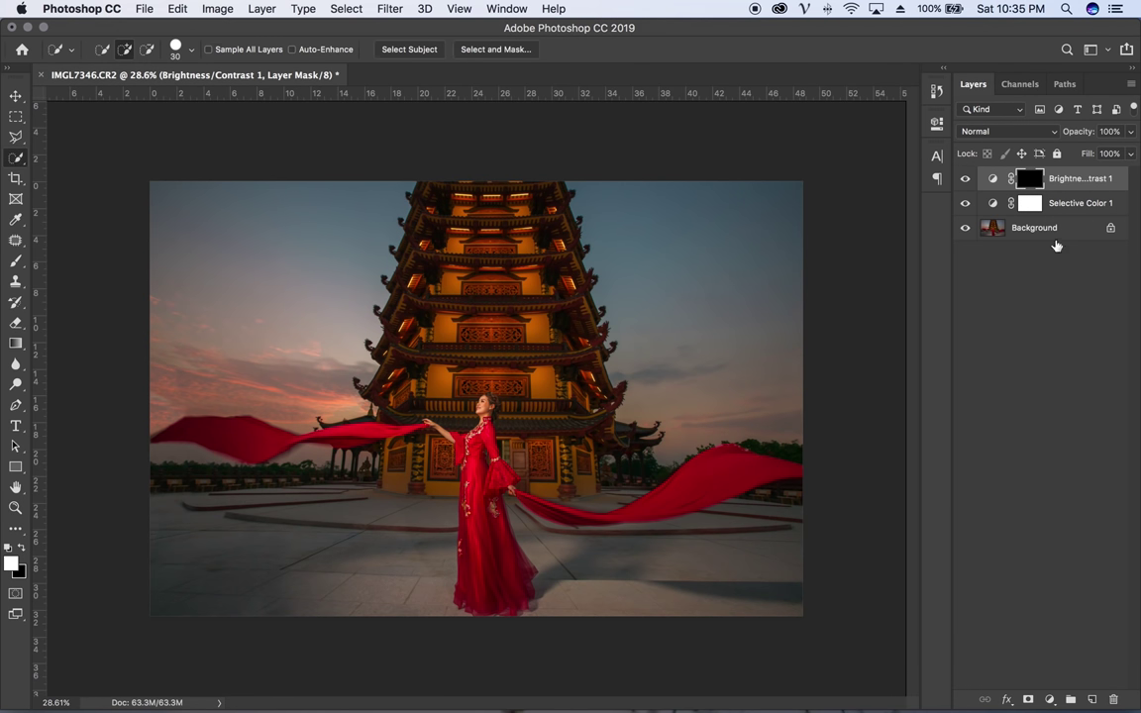
click(1055, 236)
drag(233, 277, 282, 371)
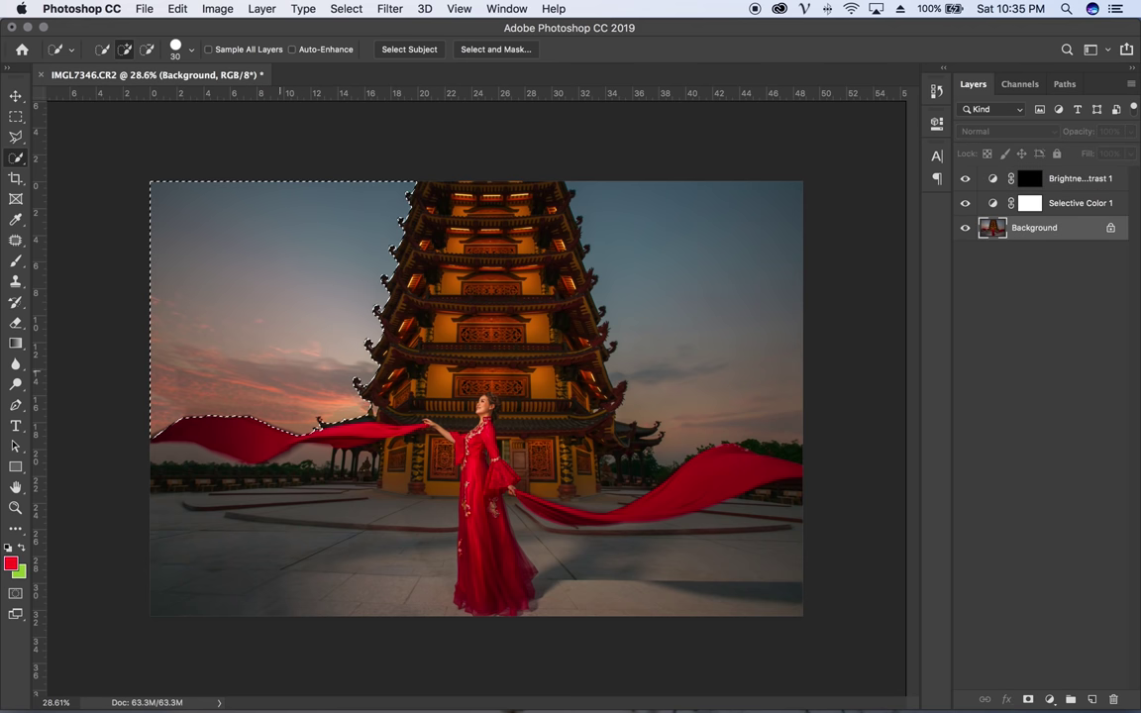
drag(692, 178, 710, 324)
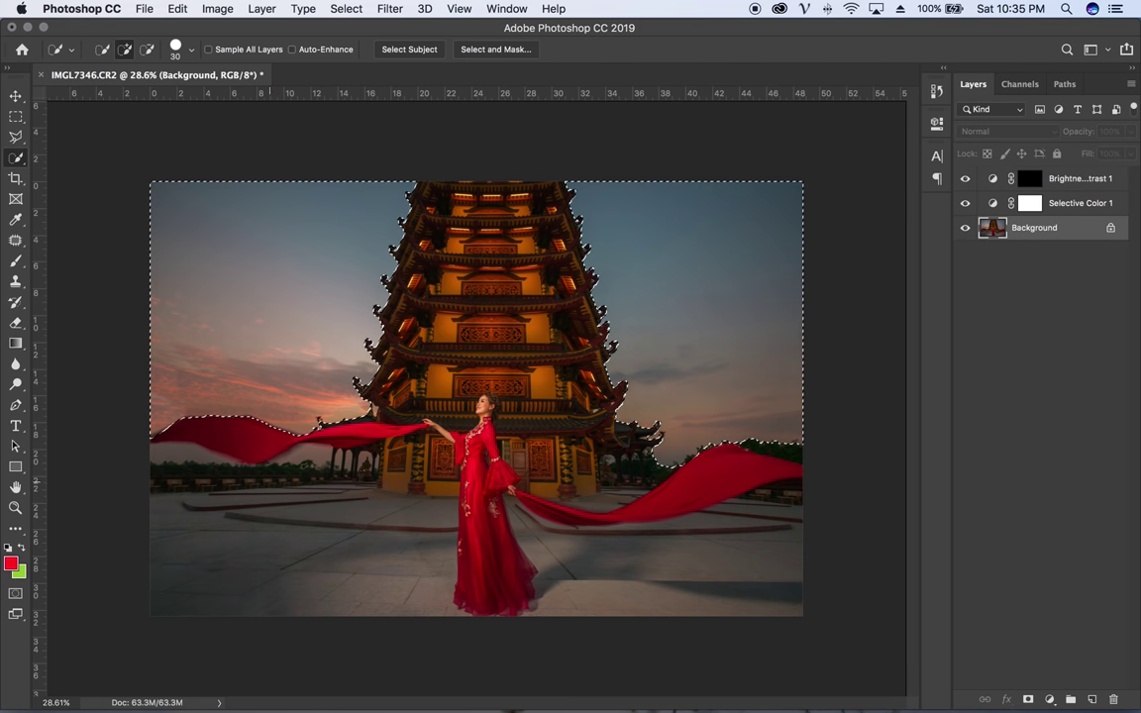
drag(198, 440, 359, 465)
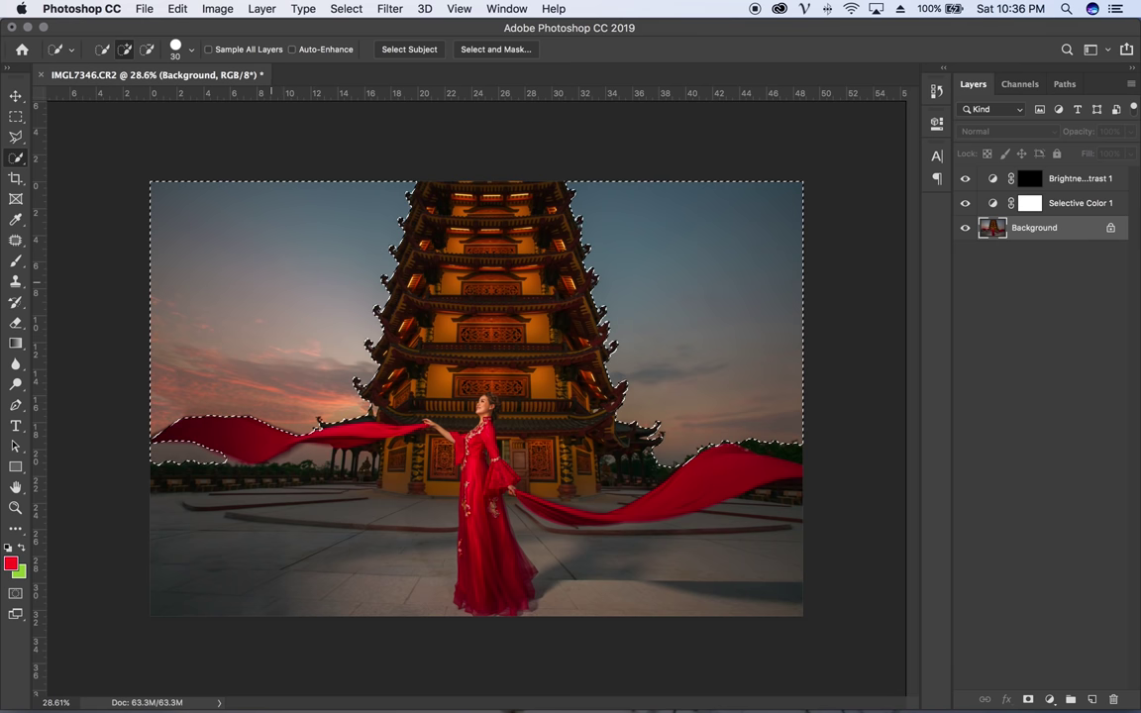
- Feather the sky selection by 20 pixels, fill it white on the Brightness/Contrast mask, and deselect
right_click(274, 277)
click(305, 311)
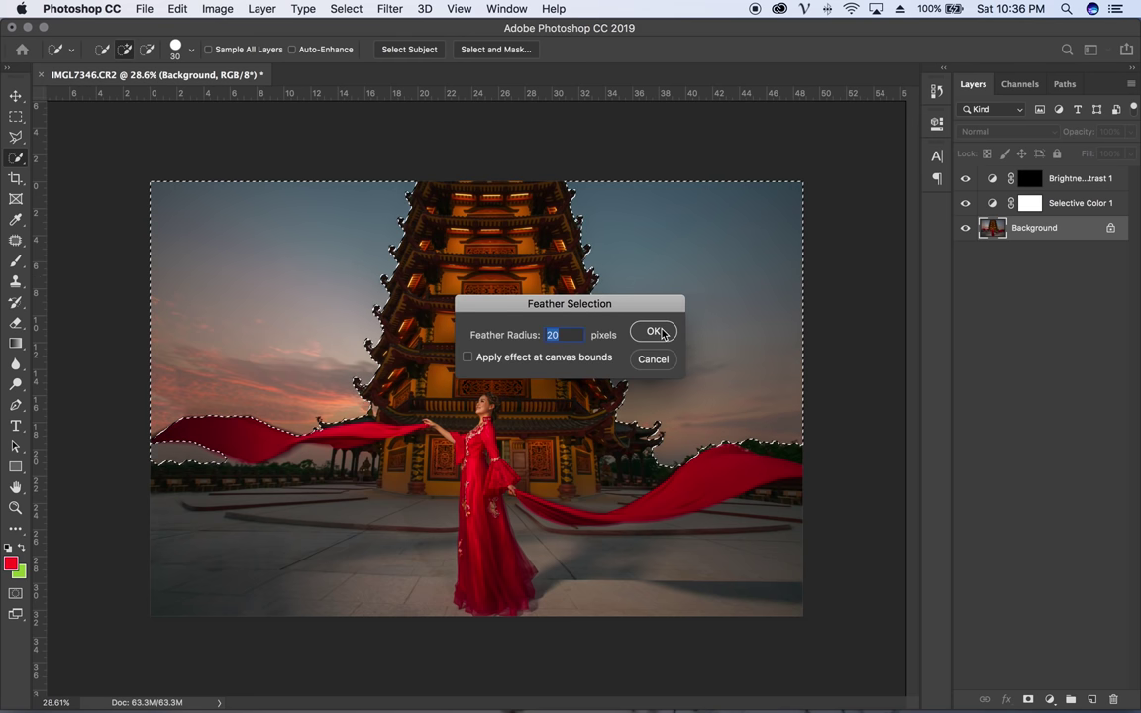
click(661, 333)
click(1031, 179)
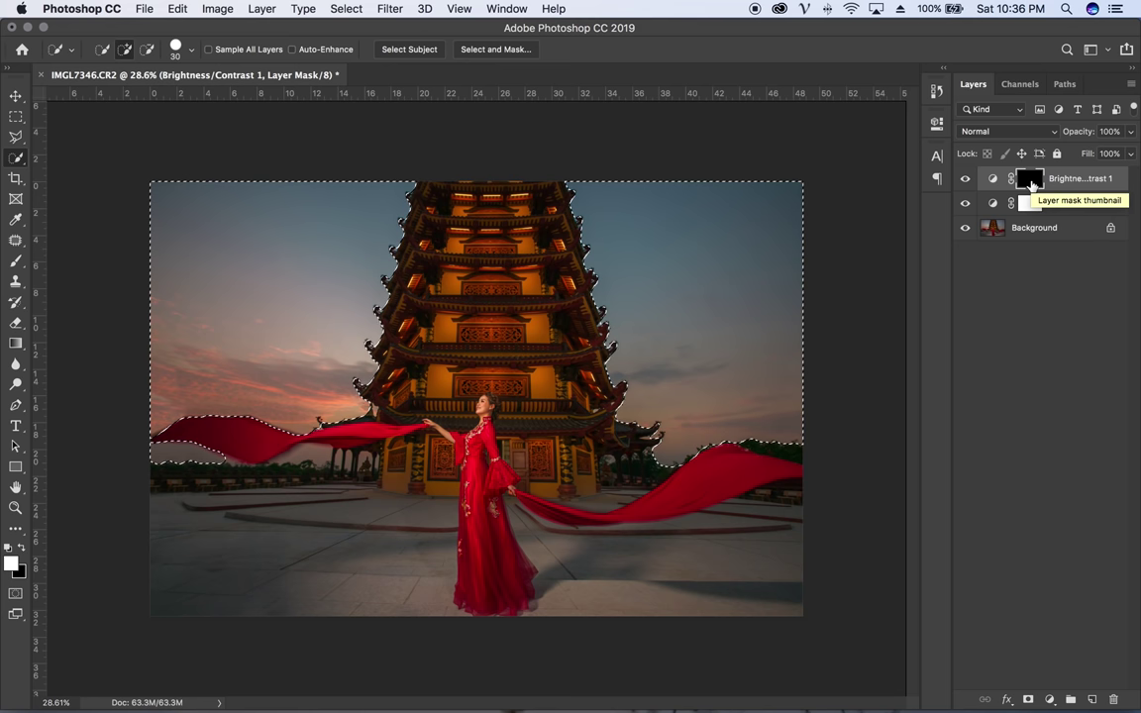
key(ctrl+i)
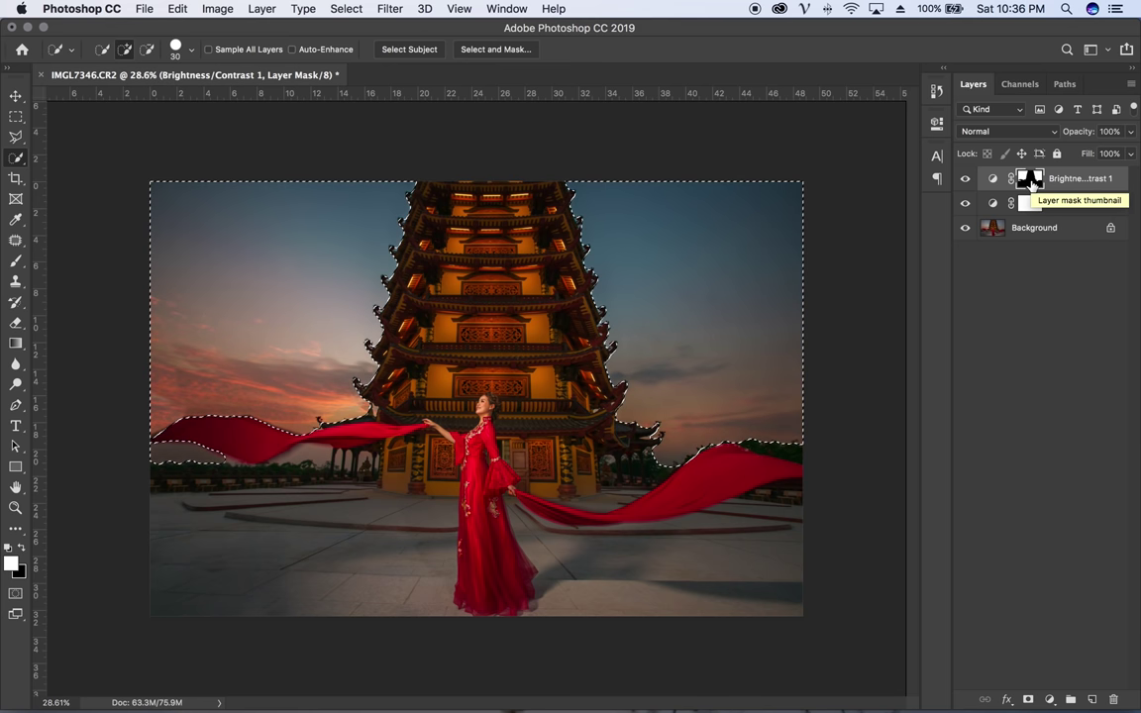
key(ctrl+d)
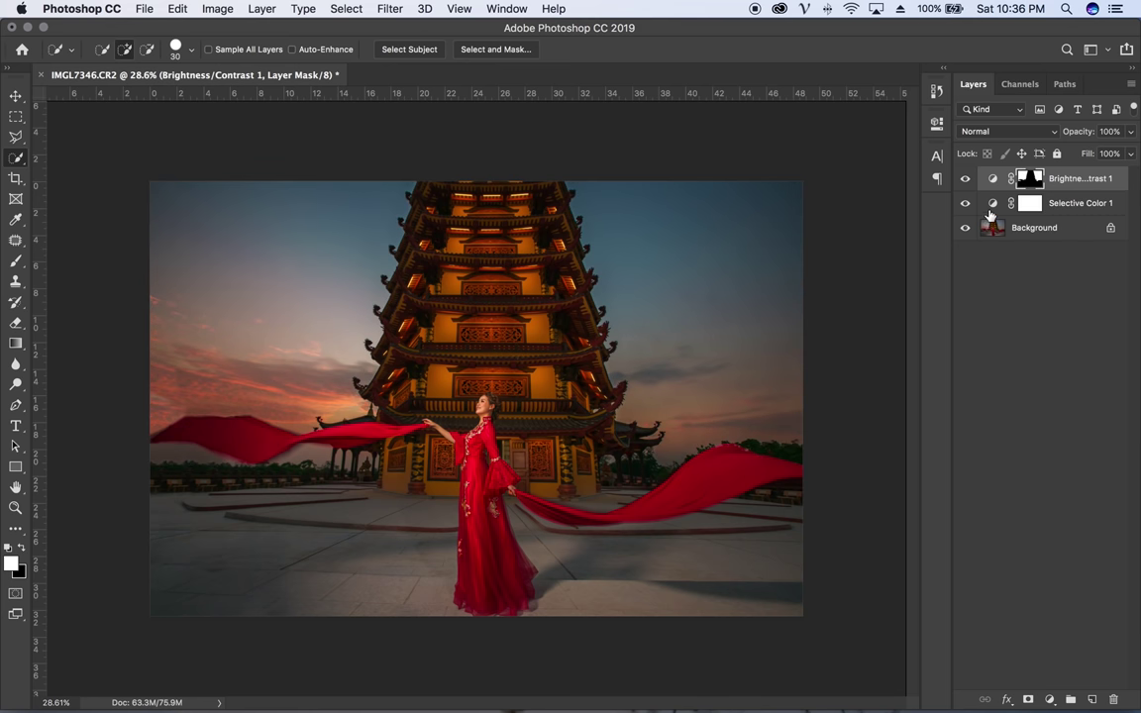
- Toggle the Brightness/Contrast layer to compare the sky with and without darkening
click(965, 180)
click(965, 181)
click(966, 180)
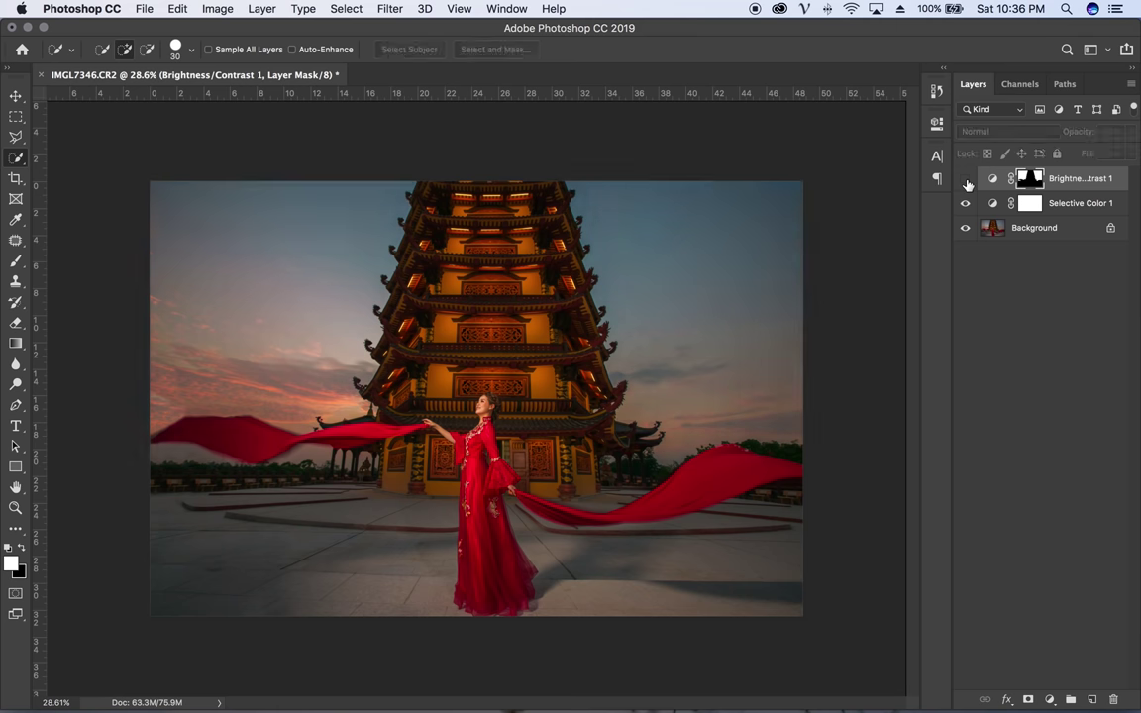
click(967, 181)
click(965, 180)
click(966, 180)
click(966, 180)
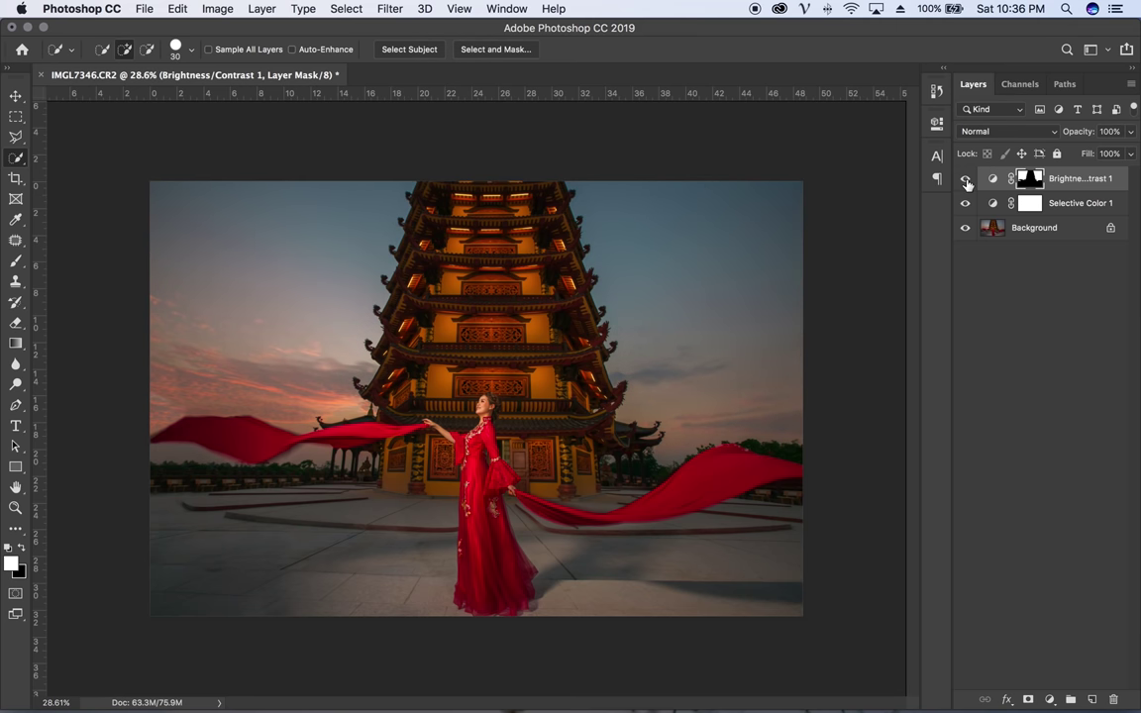
click(965, 181)
double_click(993, 180)
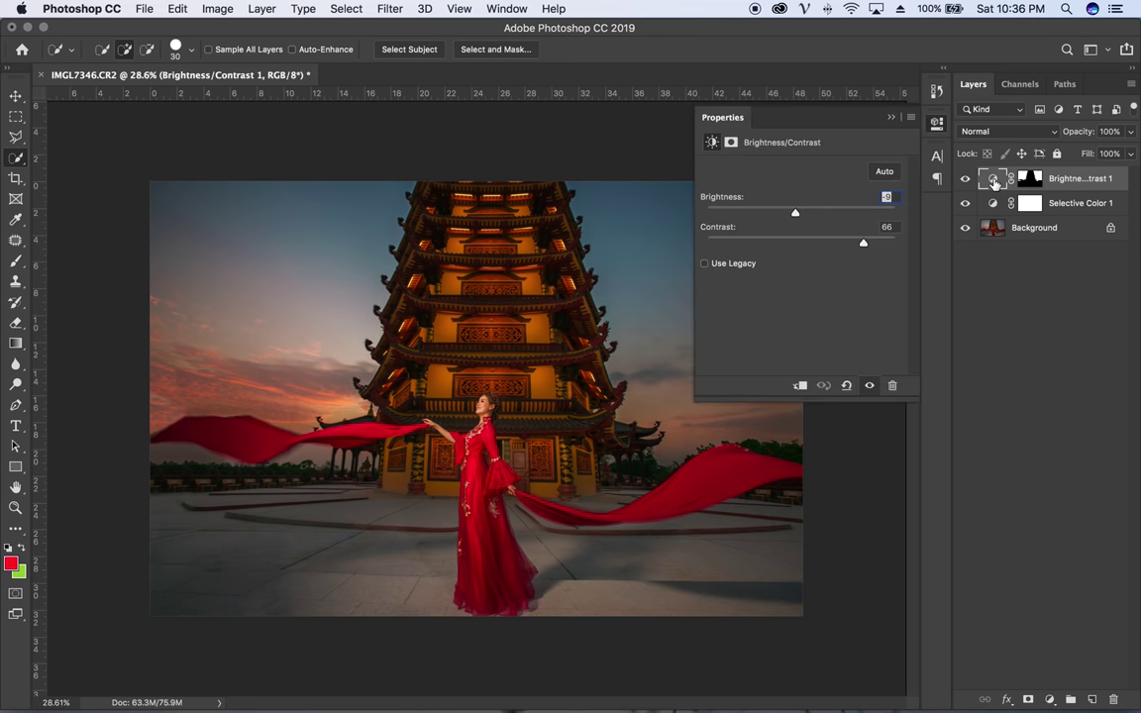
mouse_move(800, 226)
mouse_down()
mouse_move(758, 216)
mouse_move(810, 214)
mouse_move(766, 219)
mouse_up()
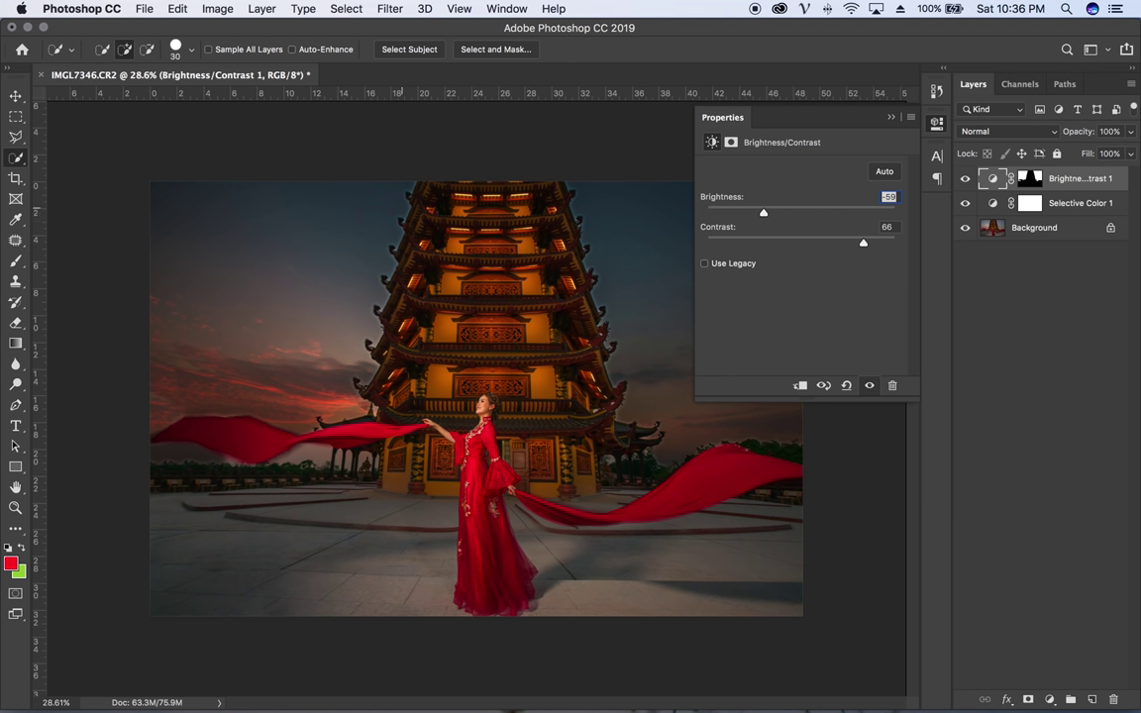
key(z)
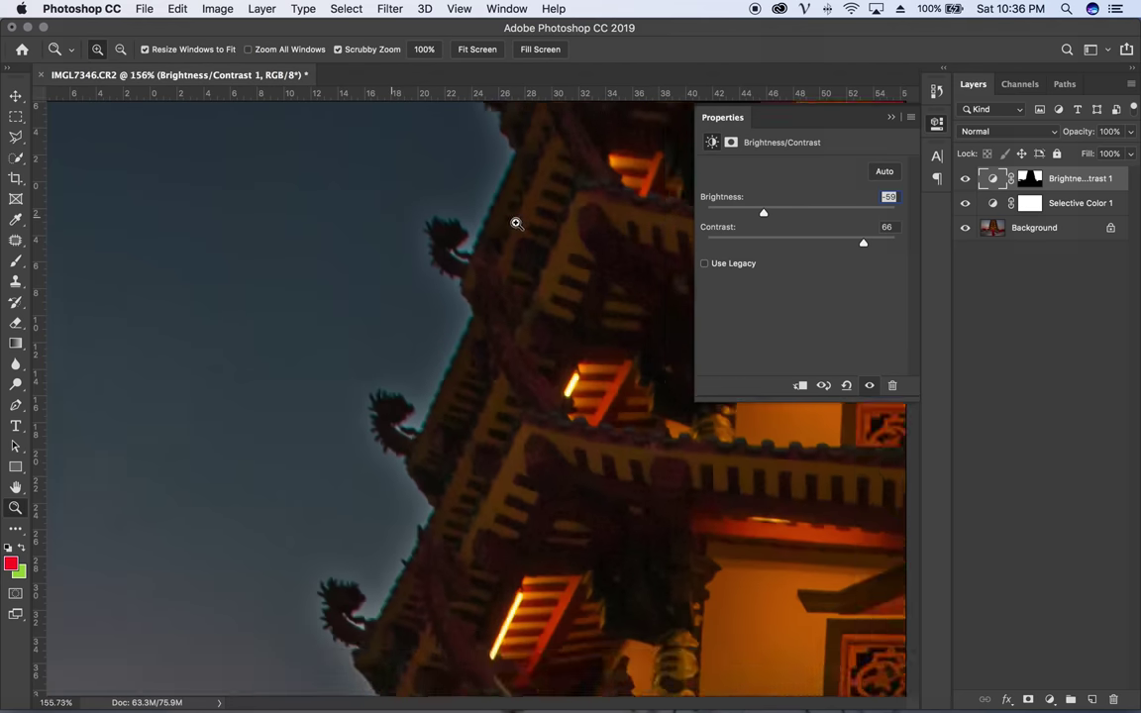
drag(394, 217, 527, 206)
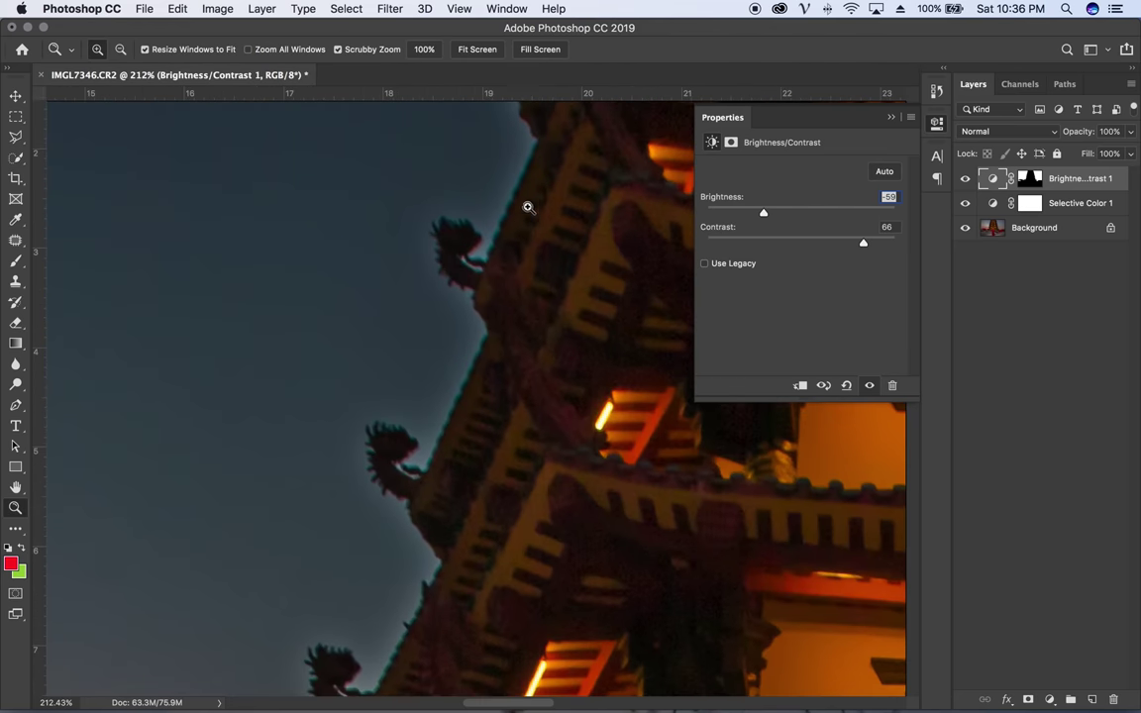
drag(462, 397, 356, 379)
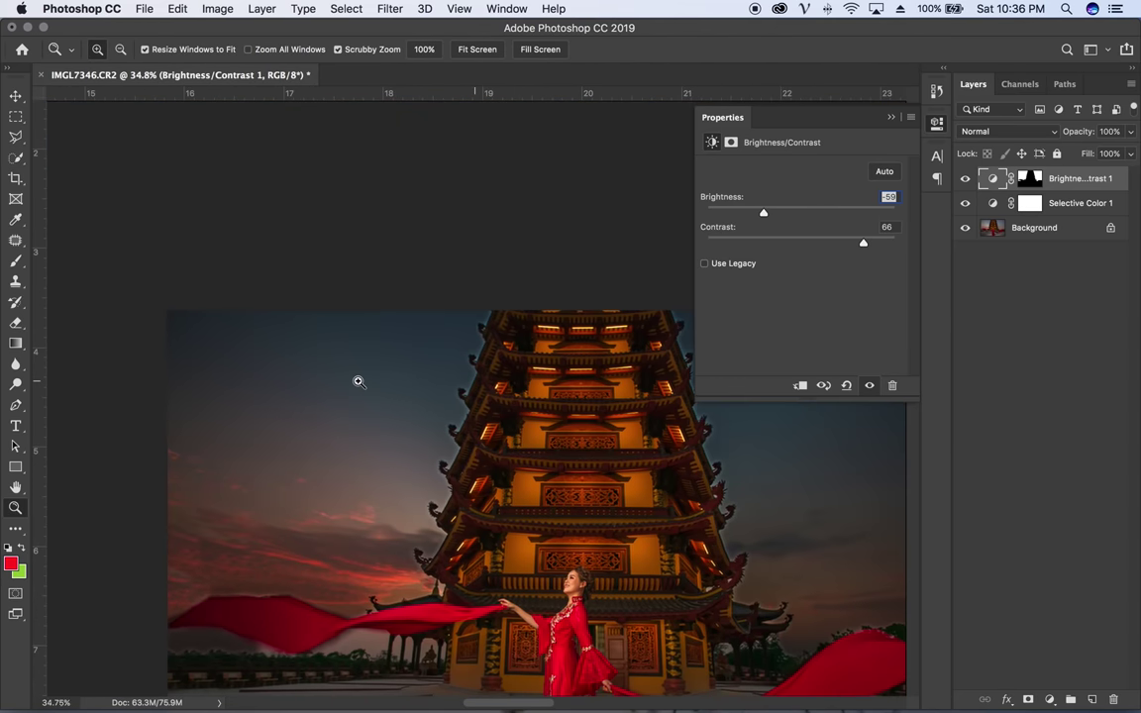
drag(787, 219, 784, 221)
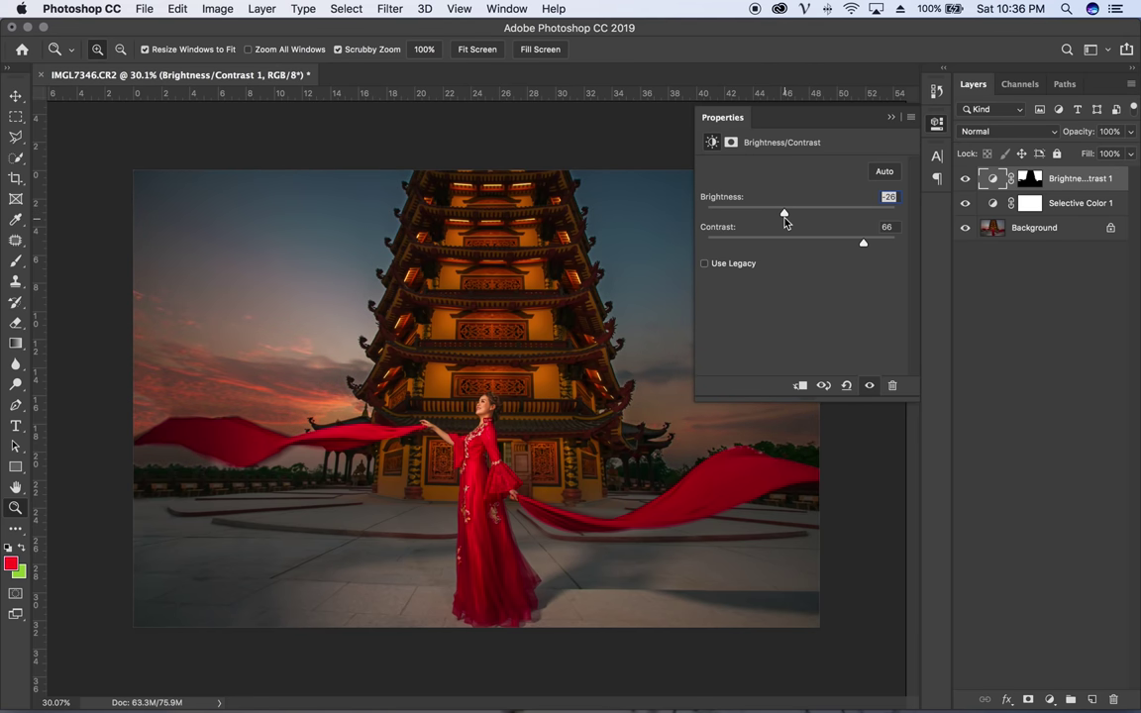
click(890, 117)
click(962, 181)
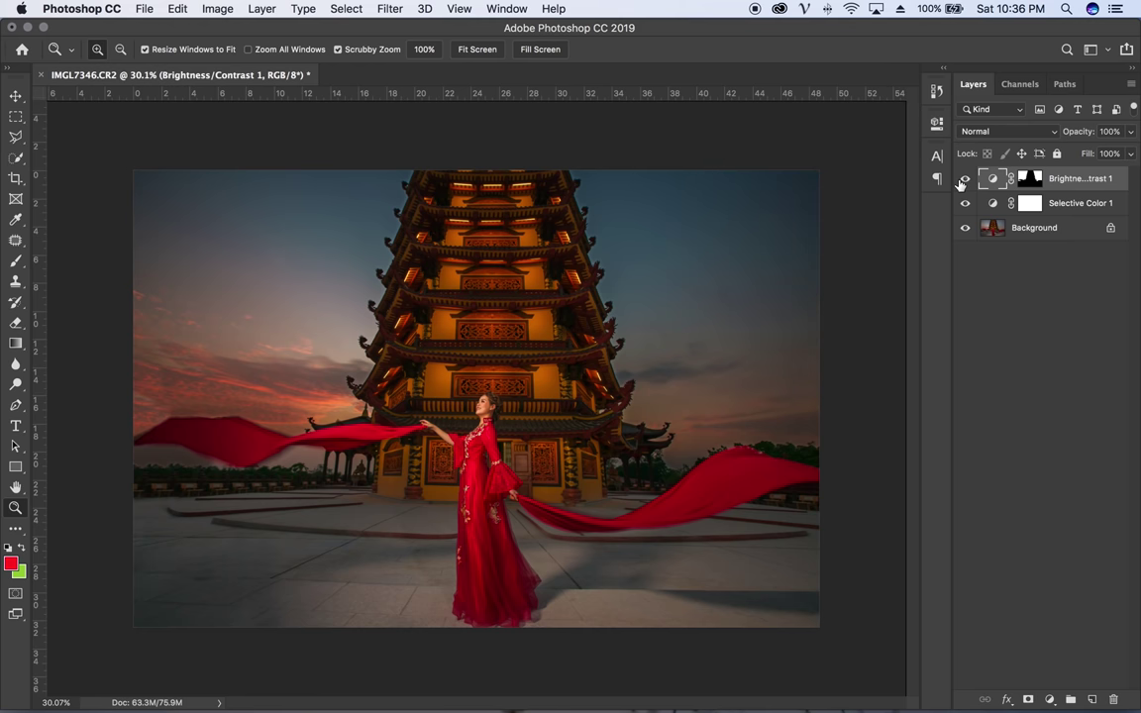
drag(584, 233, 687, 235)
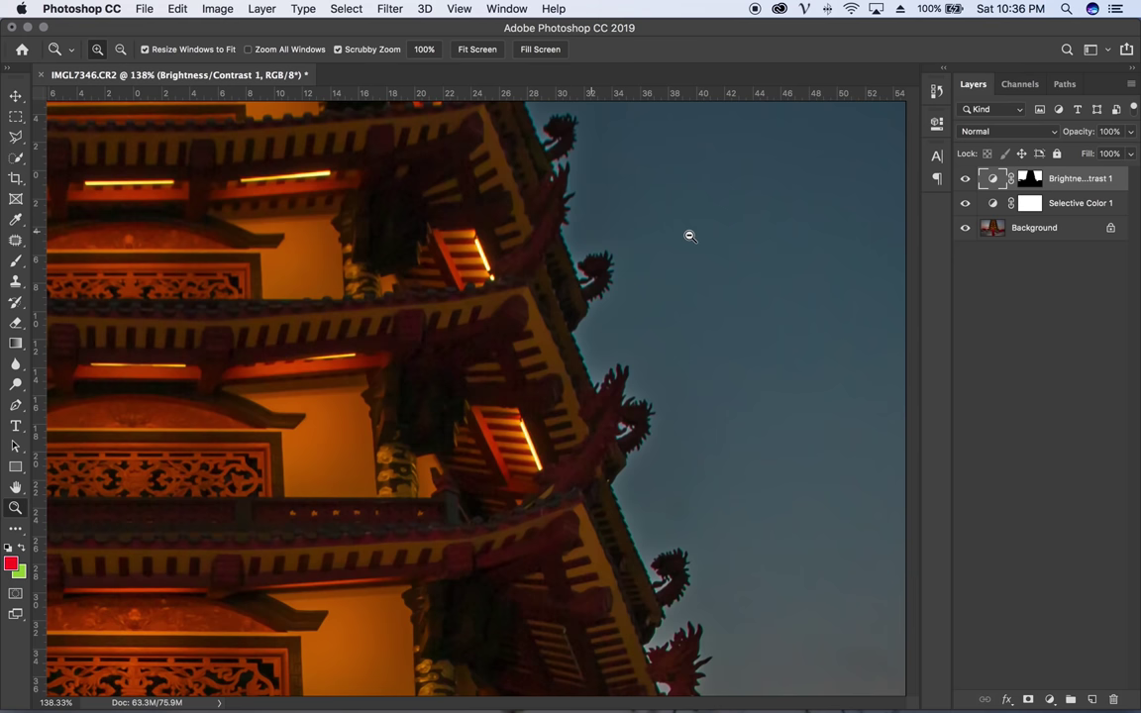
drag(570, 276, 342, 332)
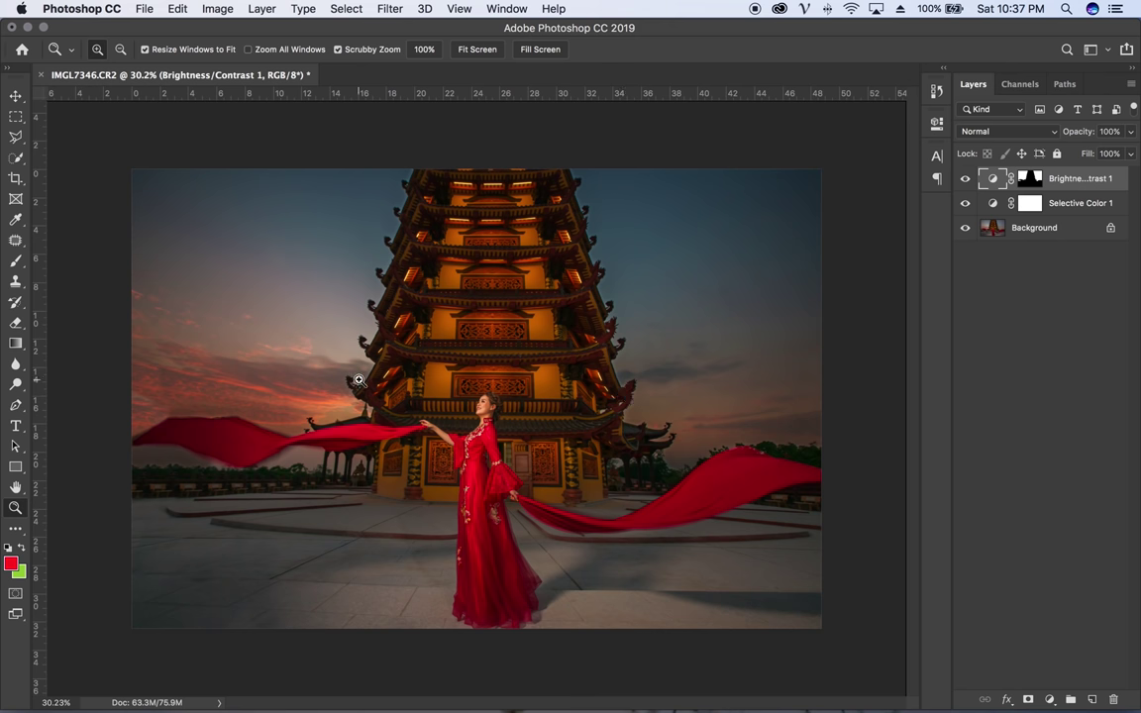
mouse_move(190, 257)
mouse_down()
mouse_move(247, 240)
mouse_move(306, 242)
mouse_up()
- Patch out a small sky speck on the Background layer by dragging it onto clean sky
click(1074, 233)
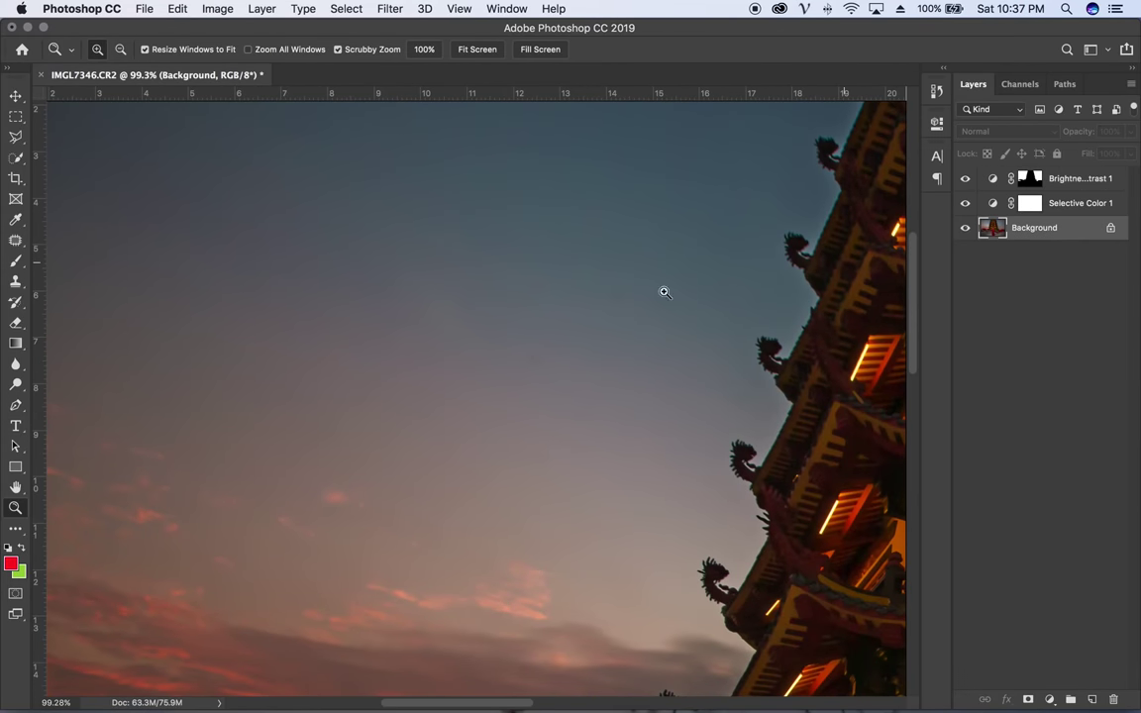
key(j)
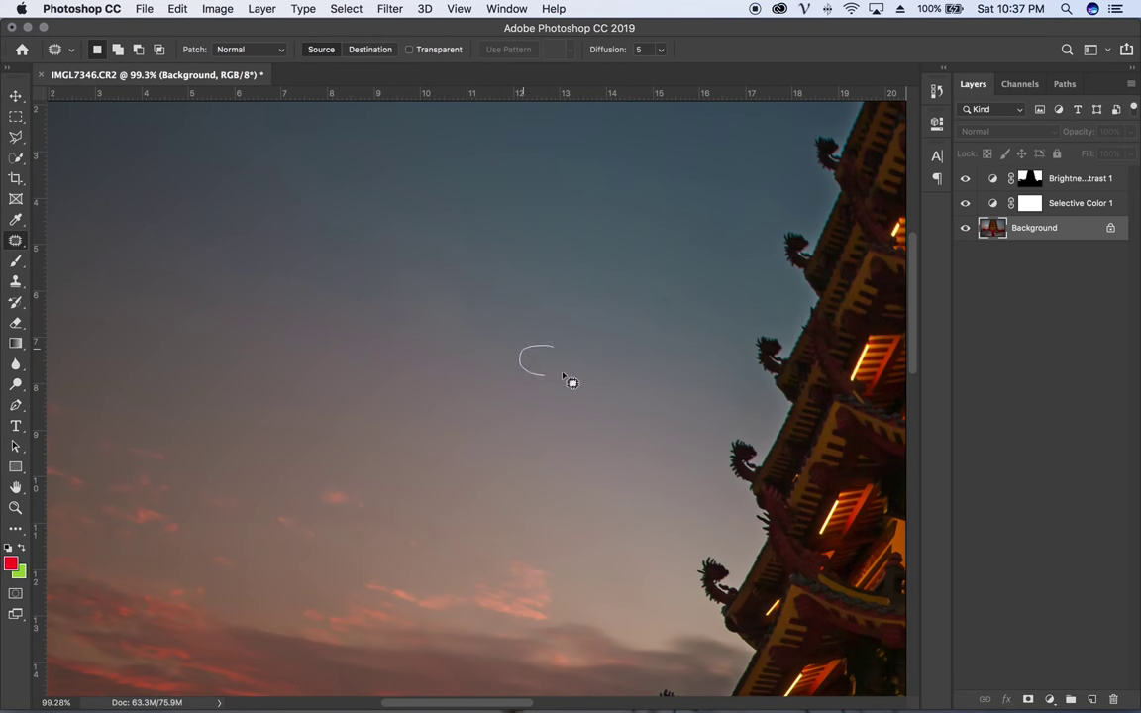
drag(564, 377, 562, 318)
drag(659, 300, 687, 298)
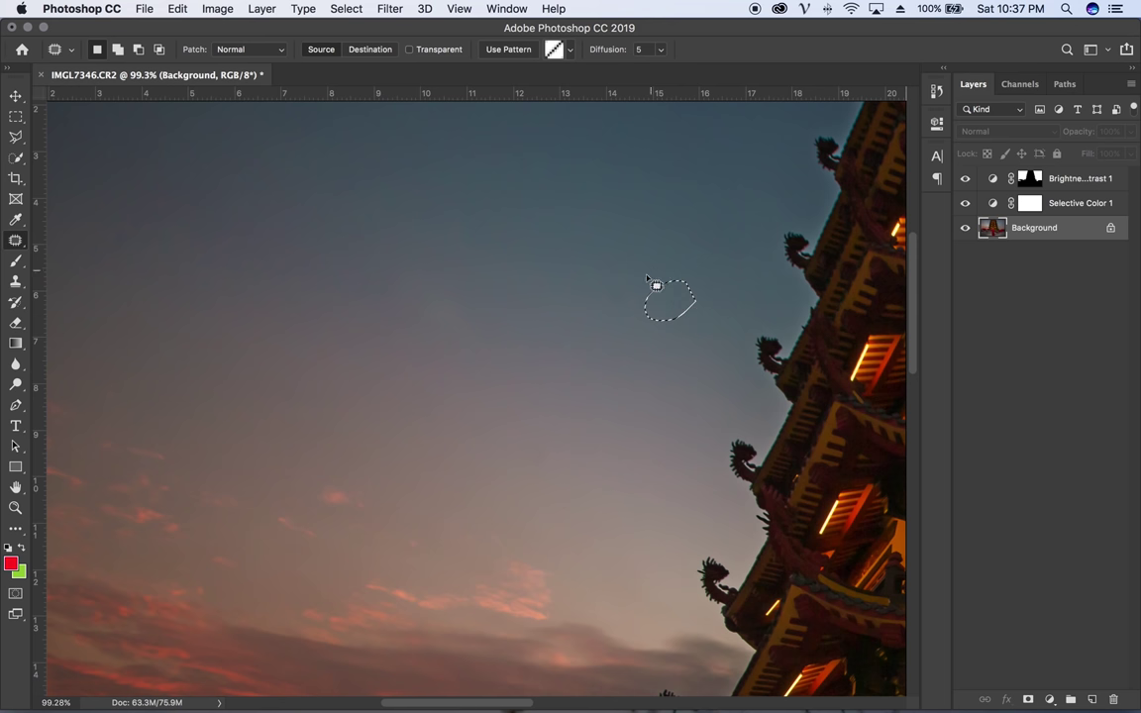
click(535, 269)
- Try patching another tiny sky speck and dismiss the no-pixels warning permanently
scroll(519, 496, up, 5)
scroll(419, 313, left, 5)
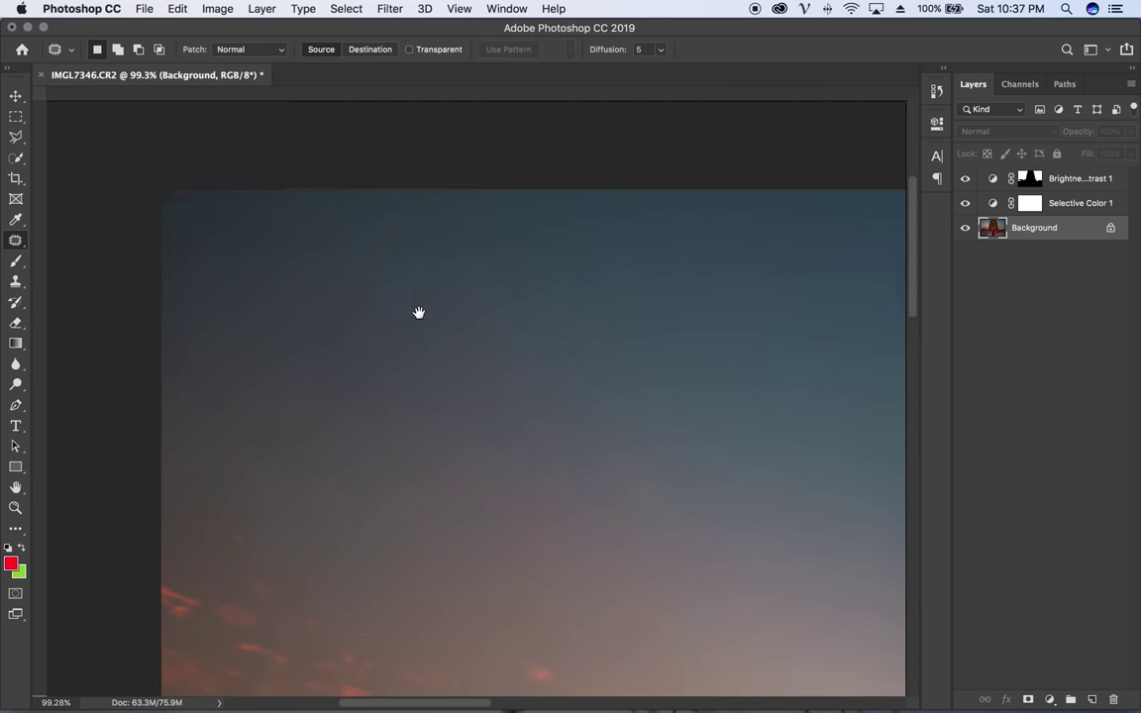
scroll(419, 313, down, 3)
scroll(406, 287, right, 5)
scroll(392, 262, right, 5)
scroll(270, 282, right, 5)
scroll(731, 324, right, 3)
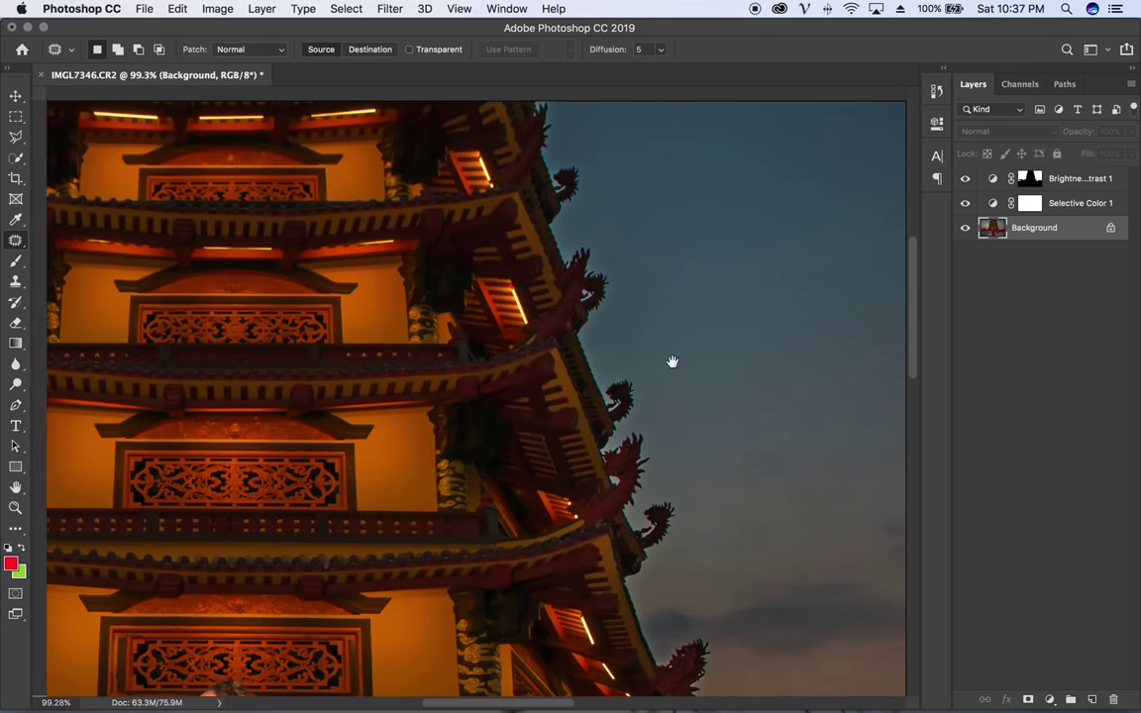
scroll(416, 445, right, 5)
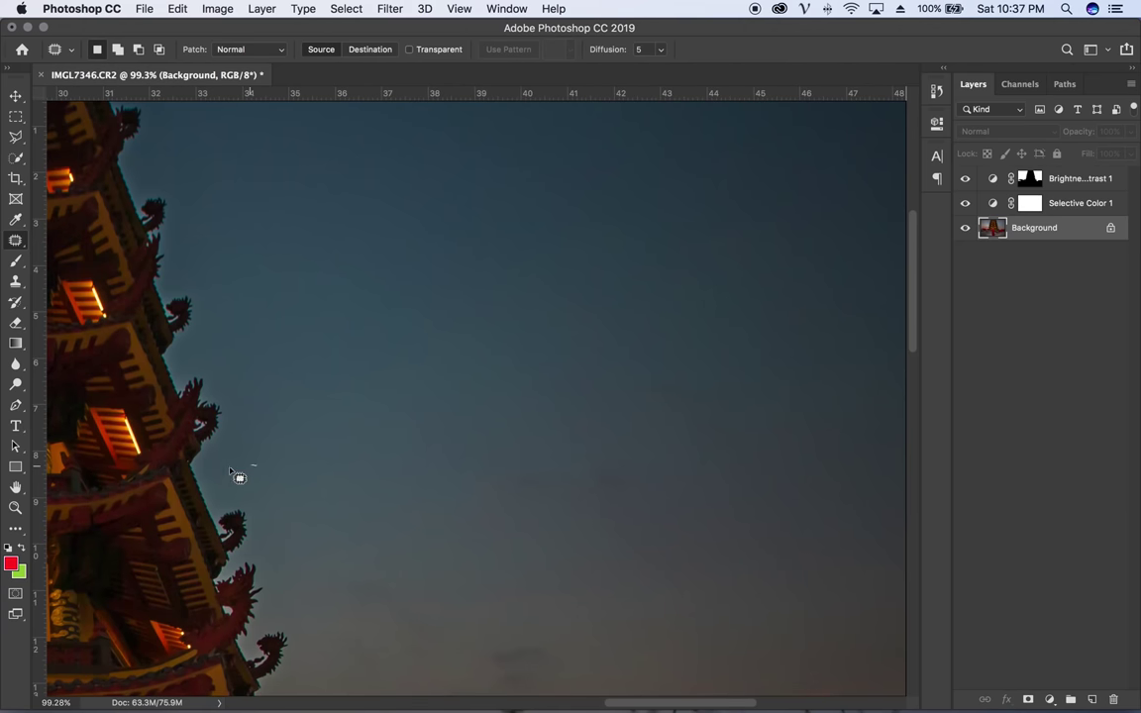
drag(267, 494, 228, 477)
click(302, 430)
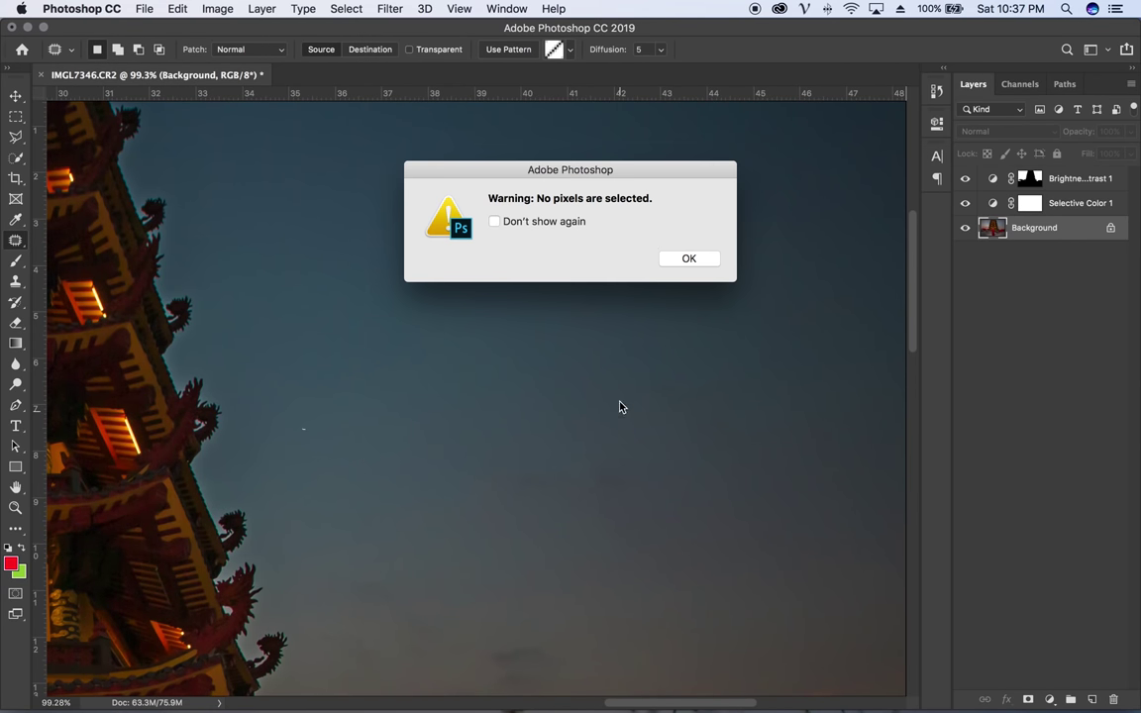
click(540, 222)
click(705, 260)
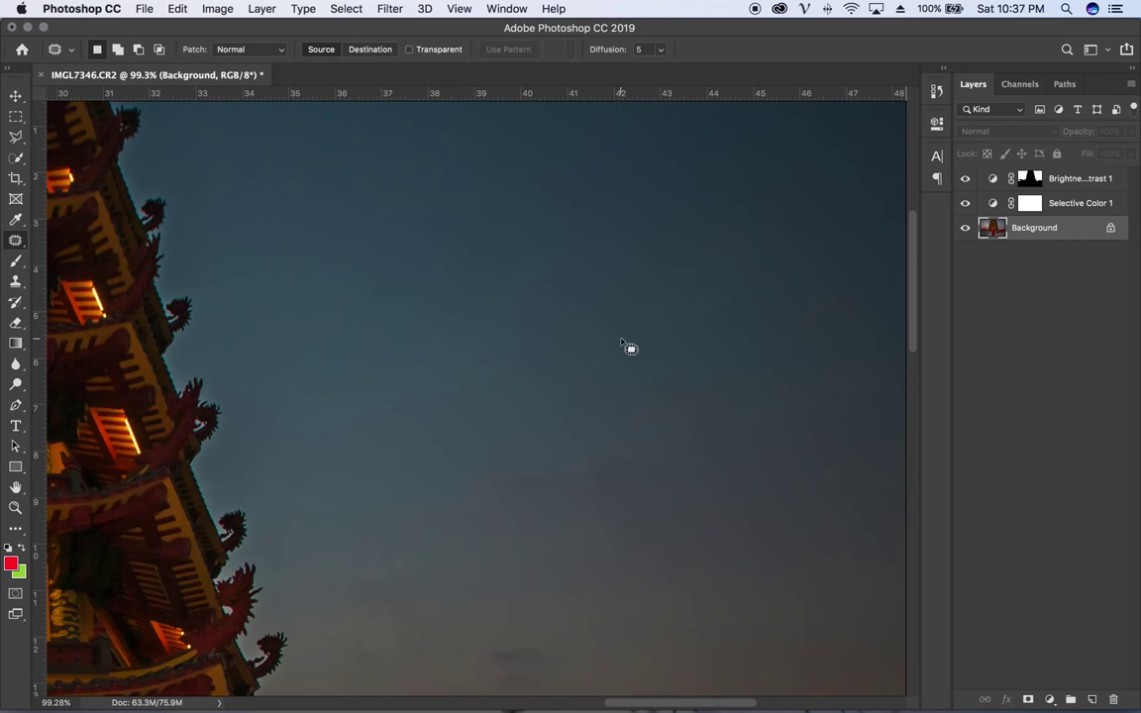
- Zoom out to check the cleaned sky, then zoom in on the woman's face
drag(629, 348, 452, 484)
scroll(453, 485, right, 3)
scroll(566, 237, left, 4)
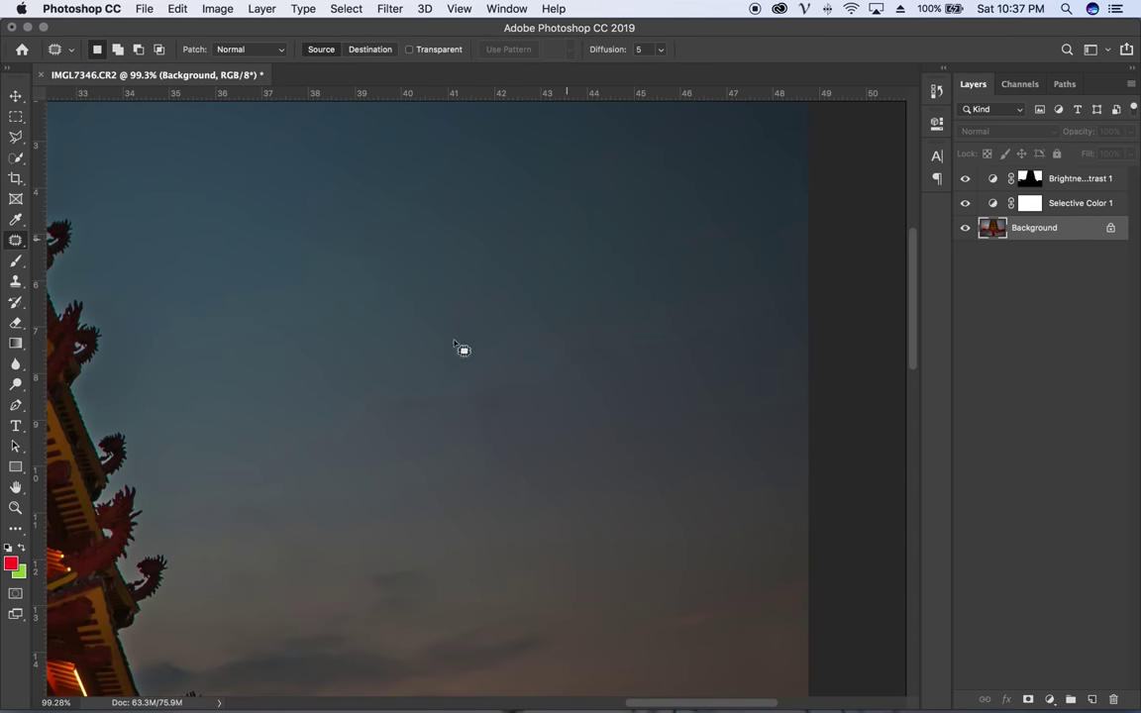
key(z)
mouse_move(464, 348)
mouse_down()
mouse_move(404, 361)
mouse_move(342, 334)
mouse_up()
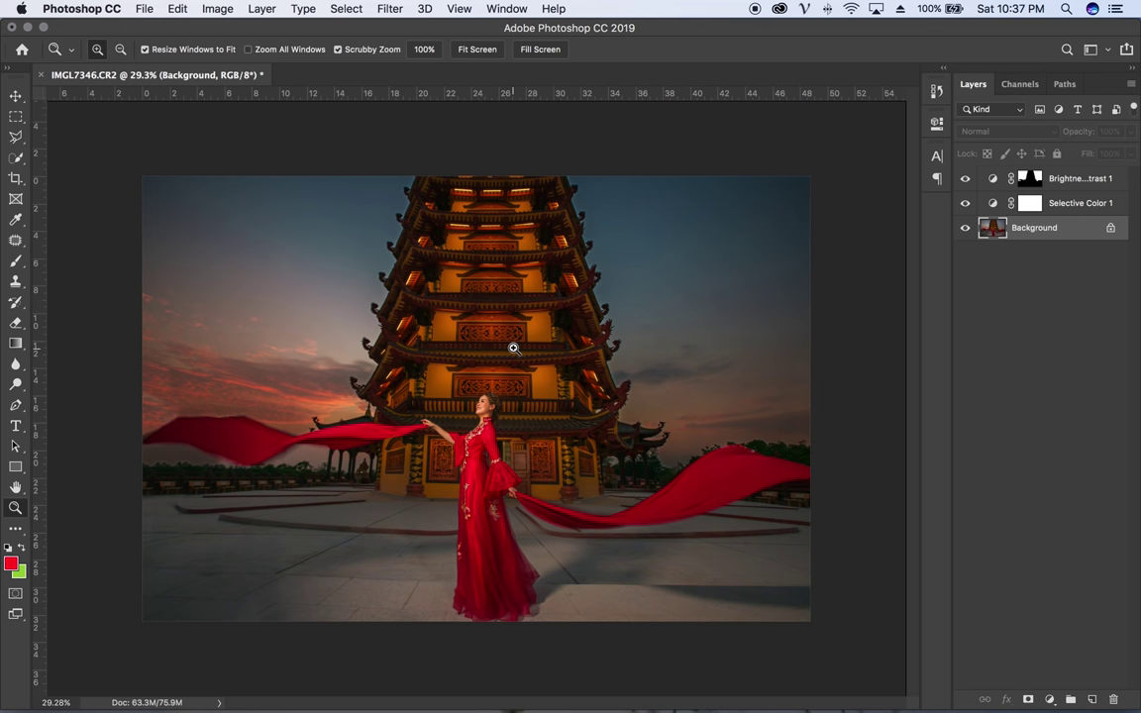
mouse_move(483, 404)
mouse_down()
mouse_move(552, 424)
mouse_move(288, 283)
mouse_up()
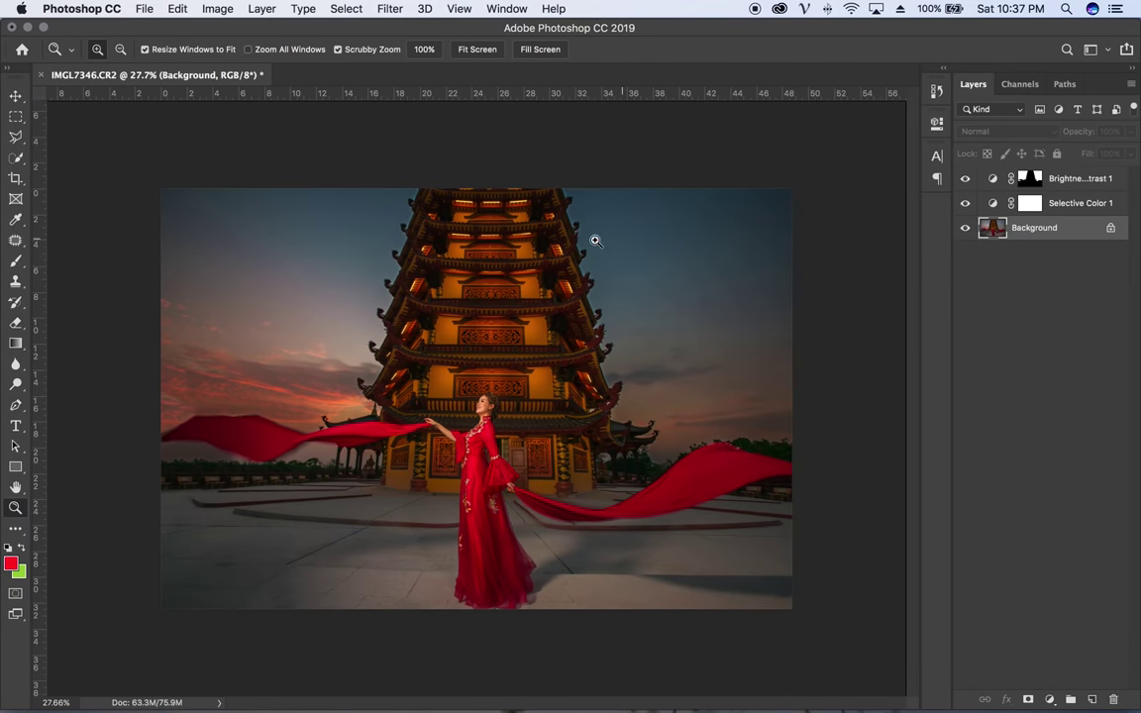
- Add a Gradient Map adjustment layer using the Black, White gradient
click(1064, 186)
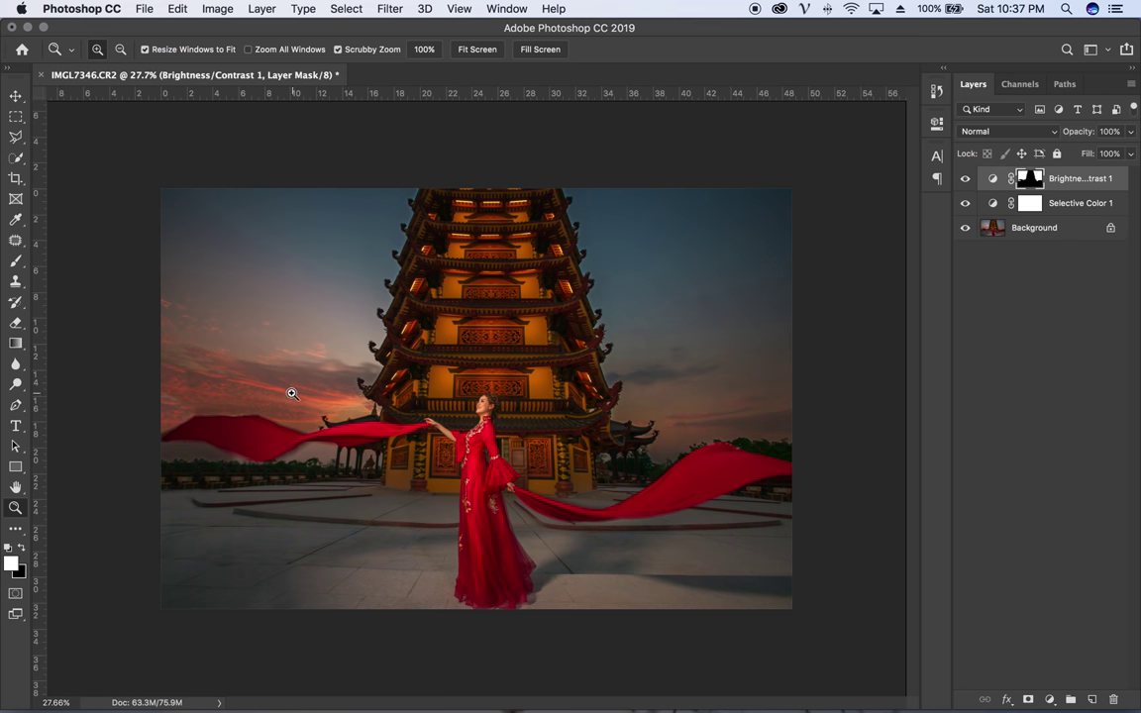
click(1050, 700)
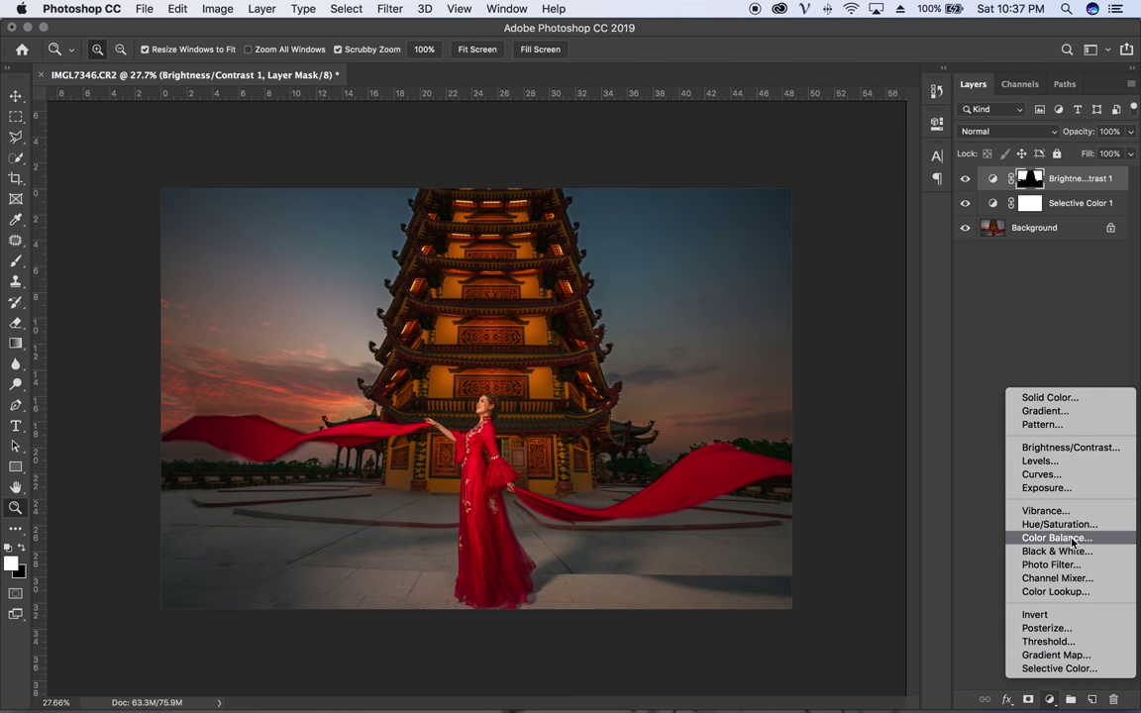
click(1074, 655)
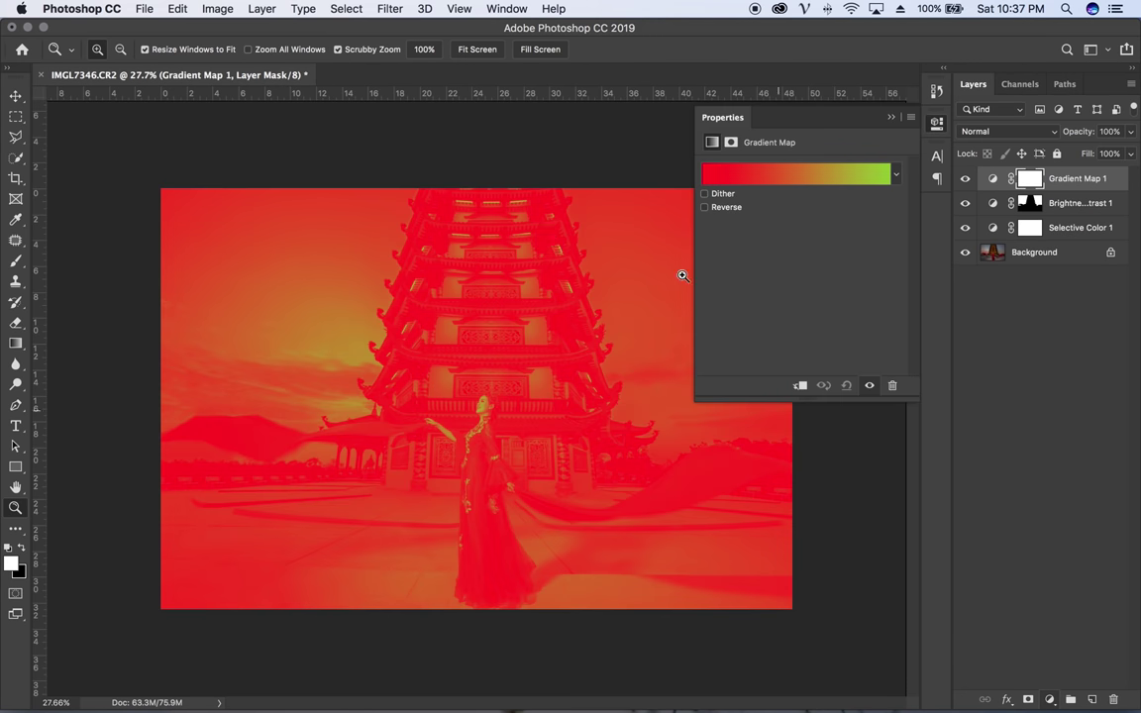
click(777, 176)
click(630, 180)
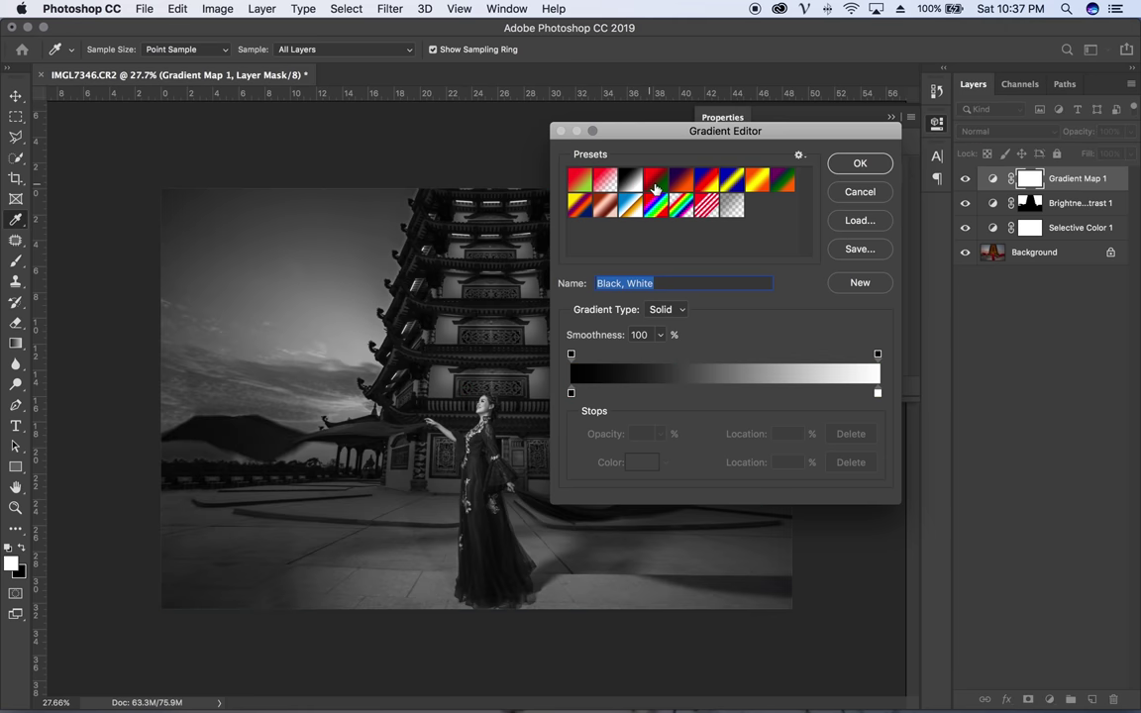
click(654, 183)
click(630, 179)
click(859, 165)
- Set the Gradient Map to Soft Light blend mode at 45% opacity
click(991, 131)
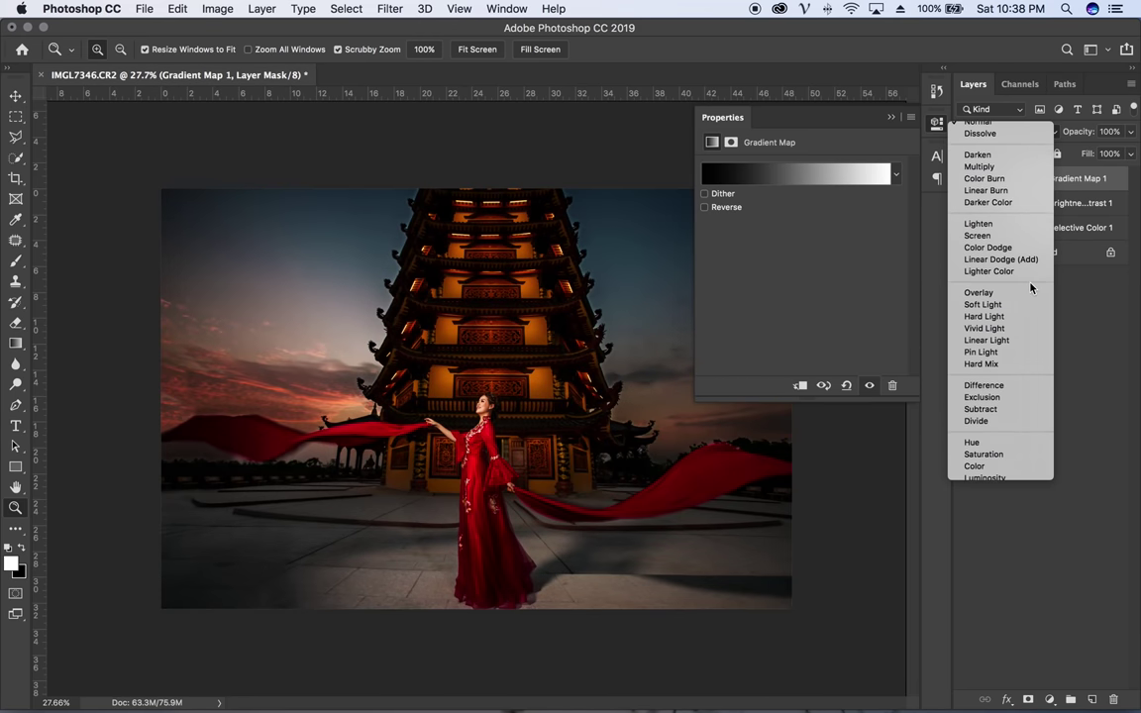
click(983, 307)
click(965, 179)
click(967, 180)
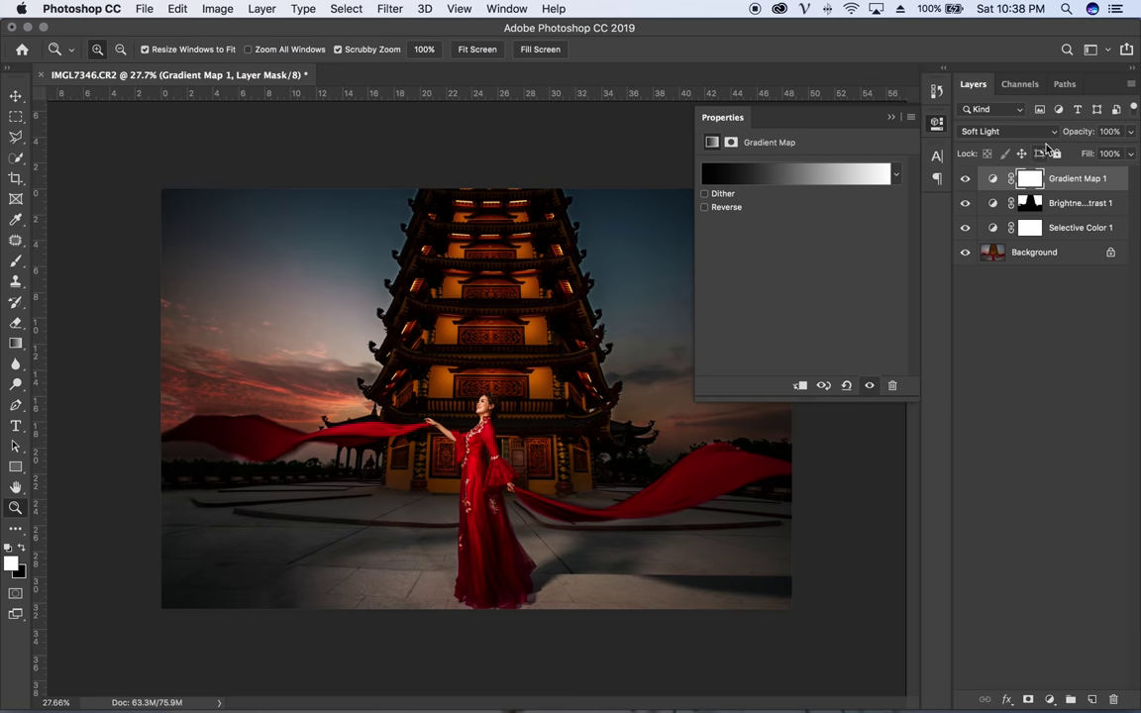
mouse_move(1071, 131)
mouse_down()
mouse_move(1007, 150)
mouse_move(1020, 149)
mouse_up()
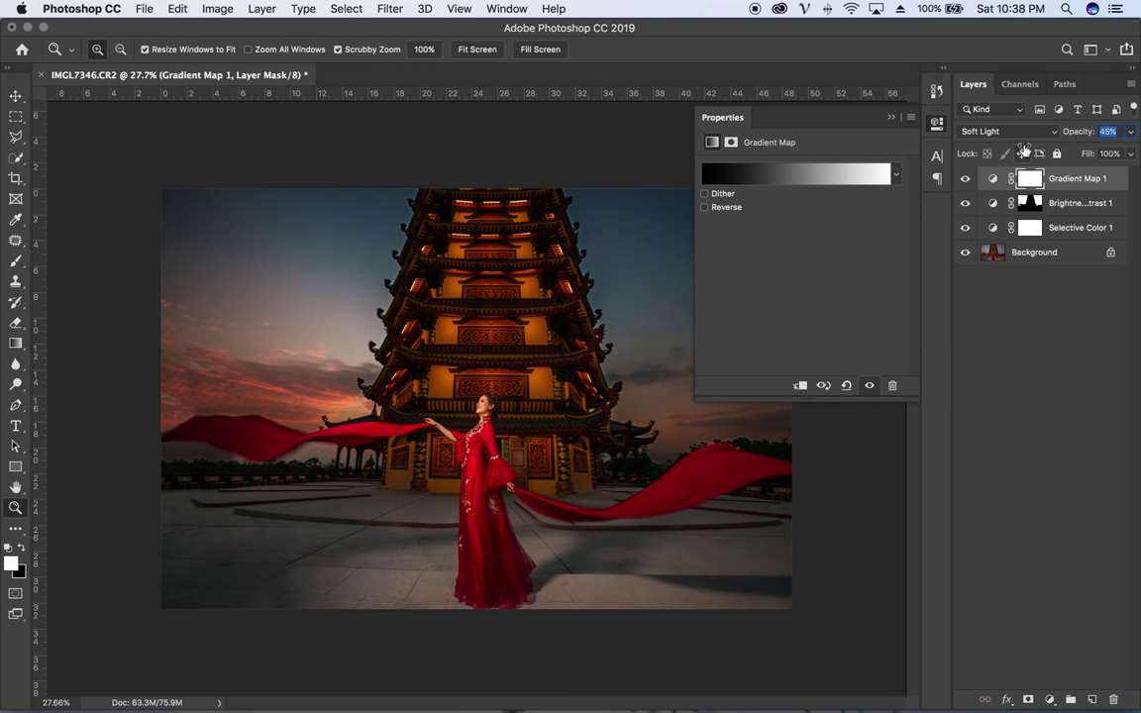
click(1031, 182)
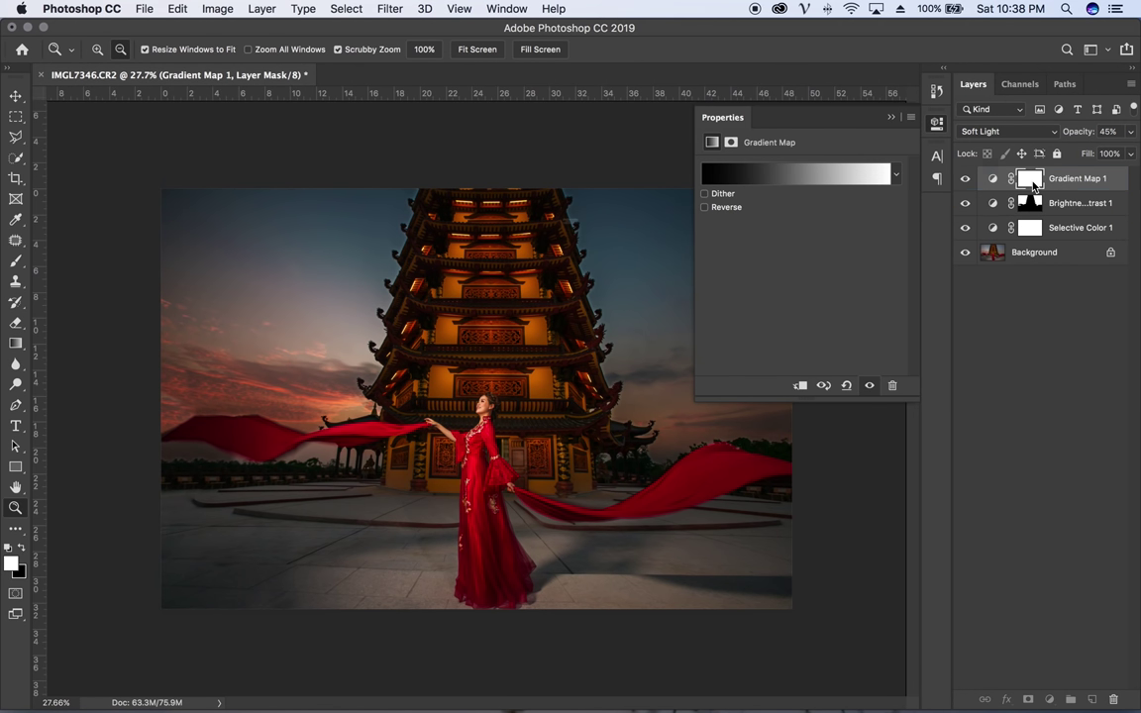
- Copy the Brightness/Contrast sky mask onto the Gradient Map layer, replacing its mask
drag(1032, 185, 1030, 180)
click(688, 261)
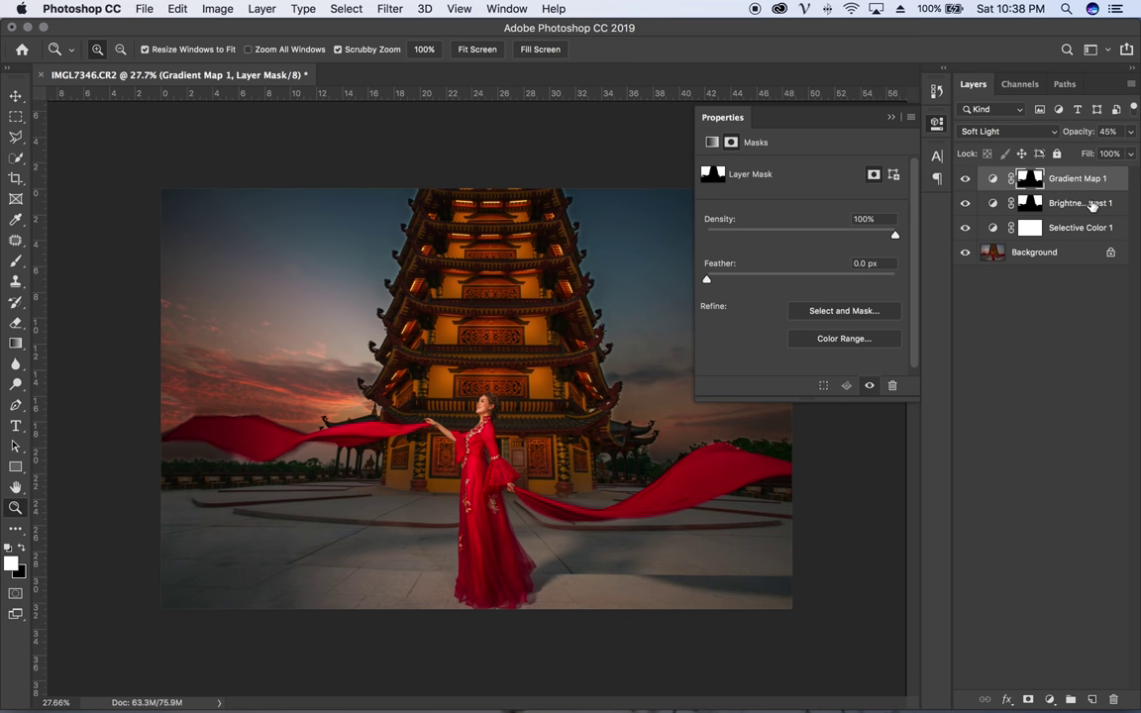
click(889, 118)
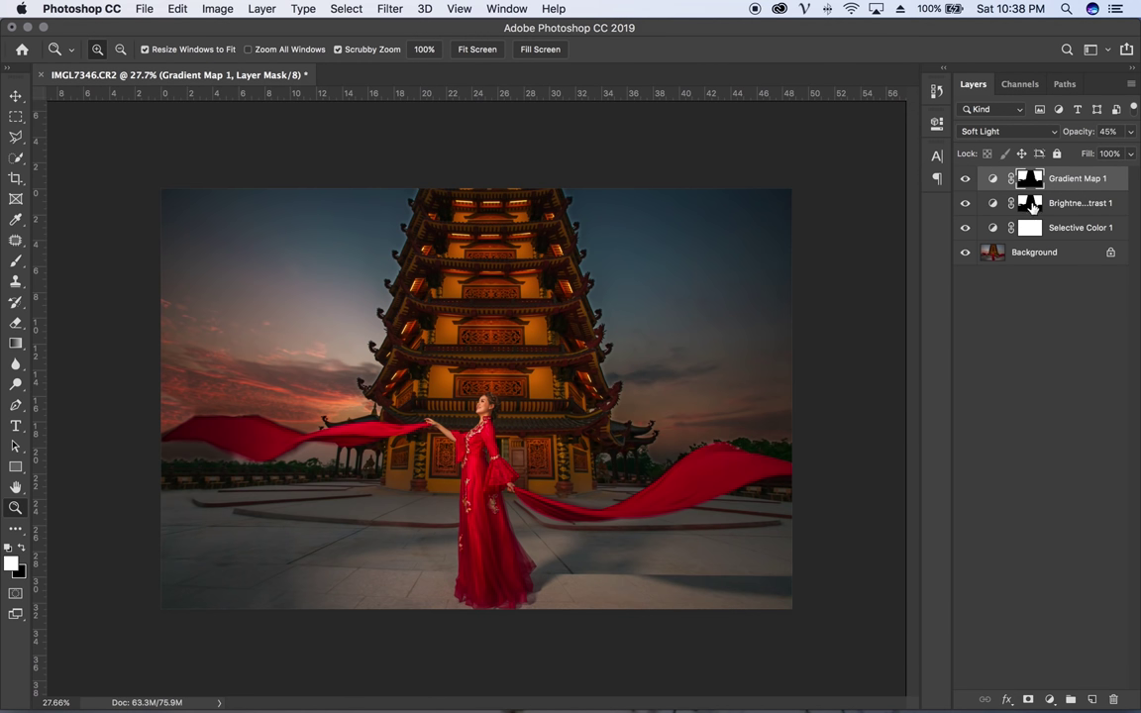
drag(1029, 186, 1030, 203)
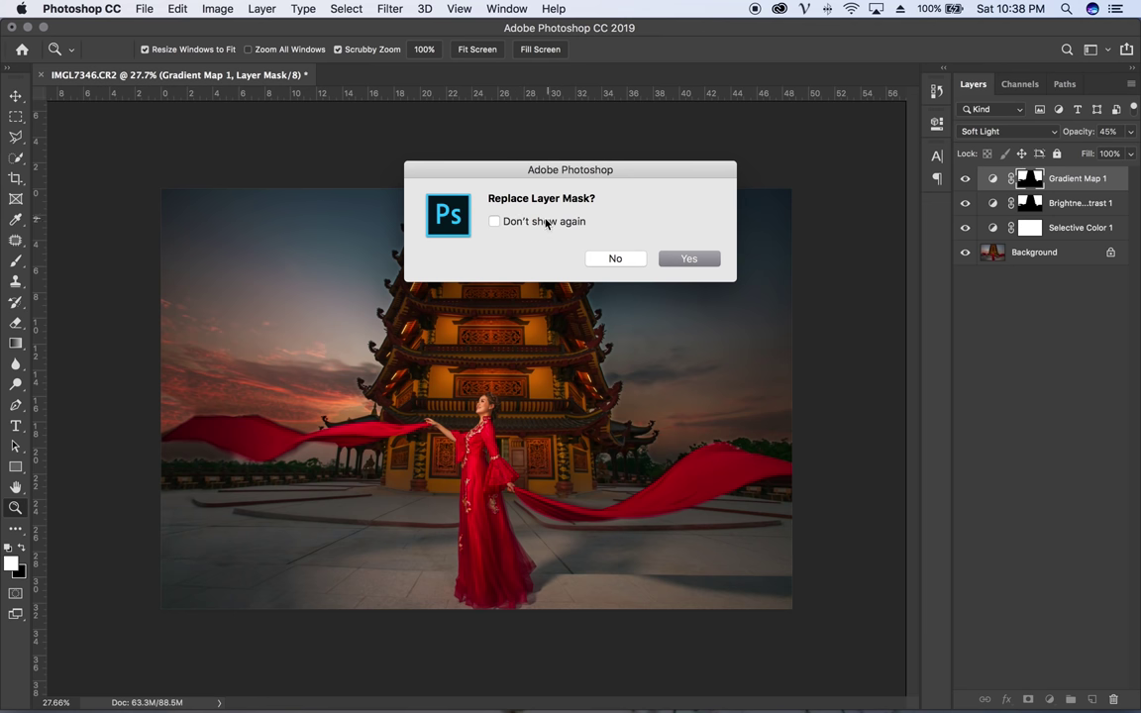
click(711, 259)
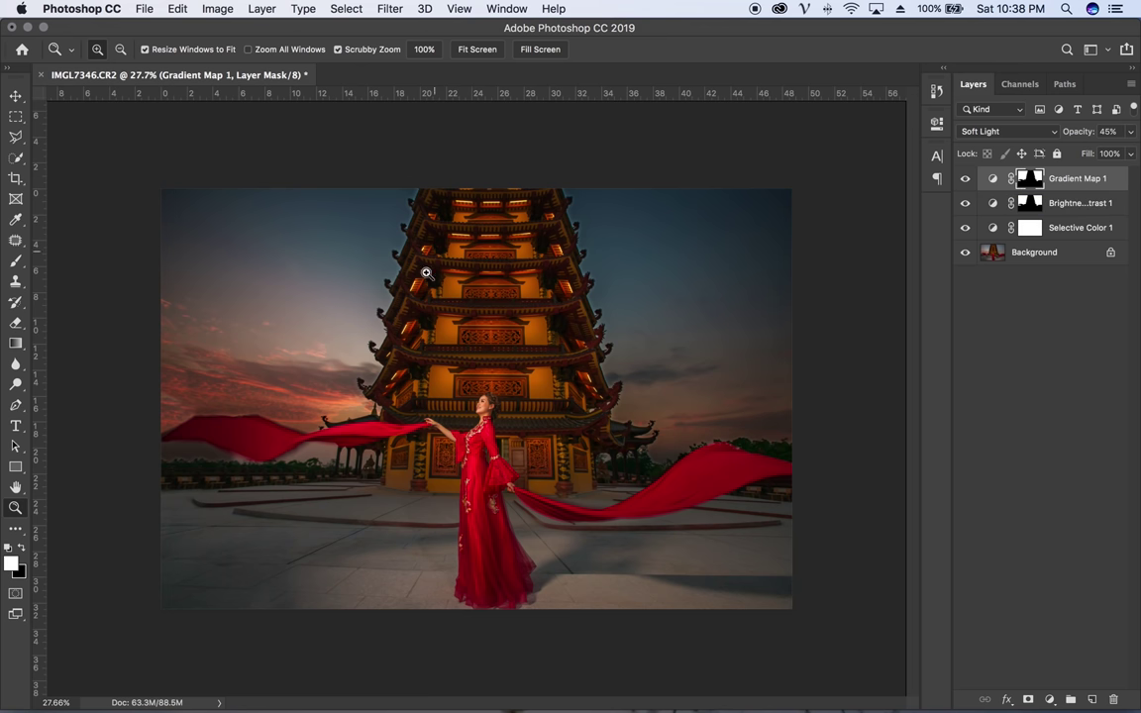
mouse_move(585, 255)
mouse_down()
mouse_move(713, 255)
mouse_move(585, 282)
mouse_move(736, 259)
mouse_up()
- Toggle Gradient Map 1 on and off to compare, leave it hidden, and zoom to the left edge
key(super+r)
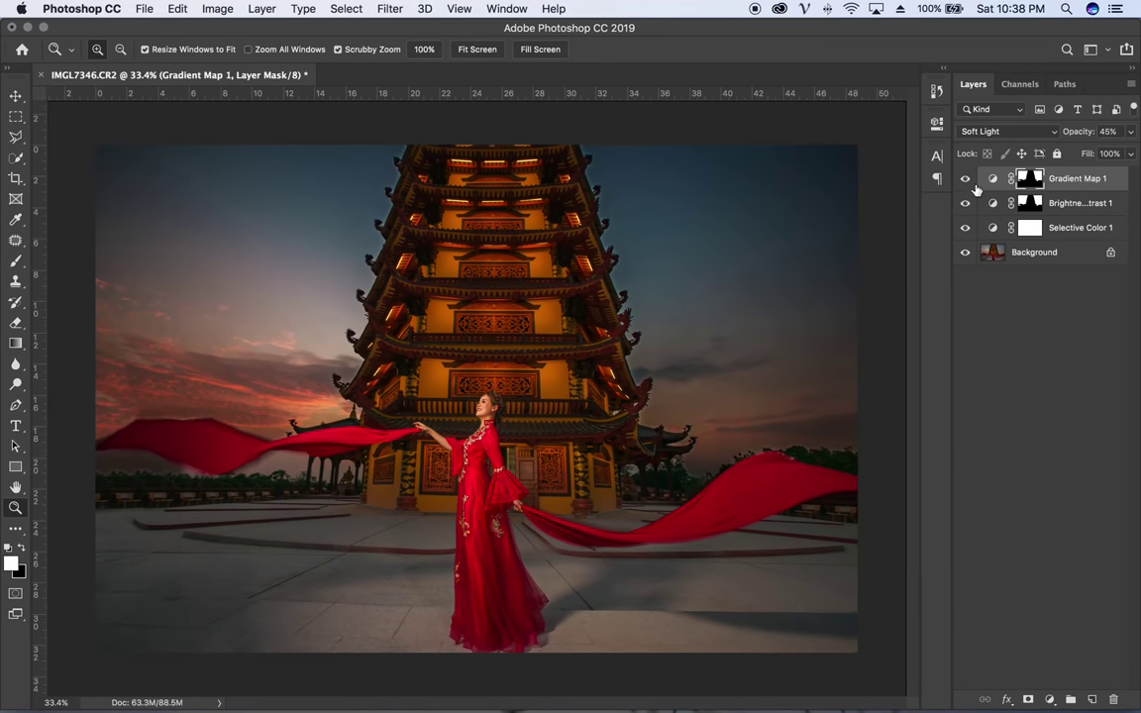
click(965, 179)
click(965, 178)
click(966, 179)
click(965, 178)
click(968, 184)
click(967, 184)
click(968, 184)
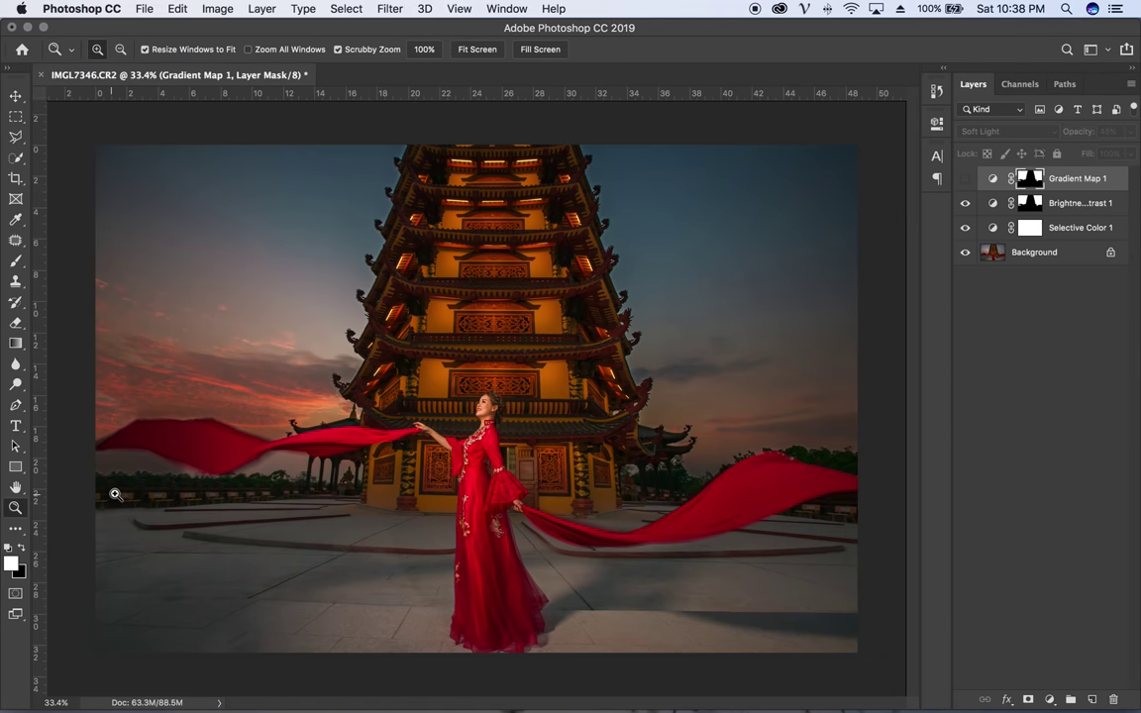
drag(115, 493, 169, 484)
drag(211, 433, 496, 399)
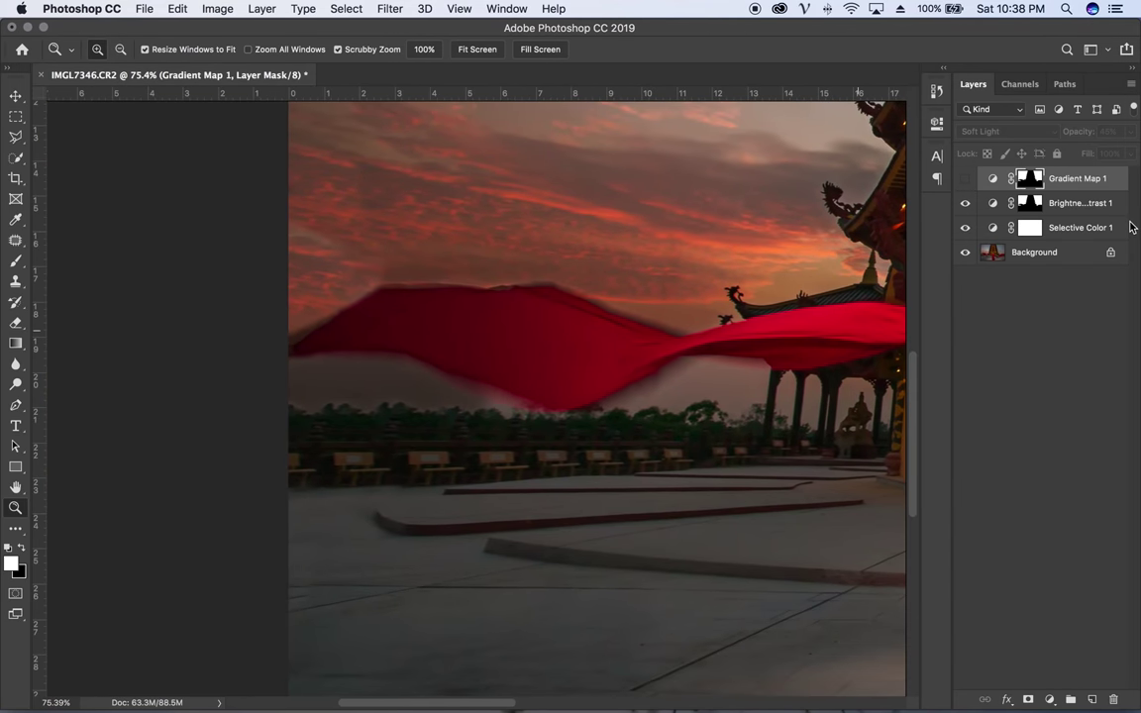
- Paint black on the Brightness/Contrast 1 mask beneath the left cloth, then view the whole image
click(1040, 203)
click(16, 262)
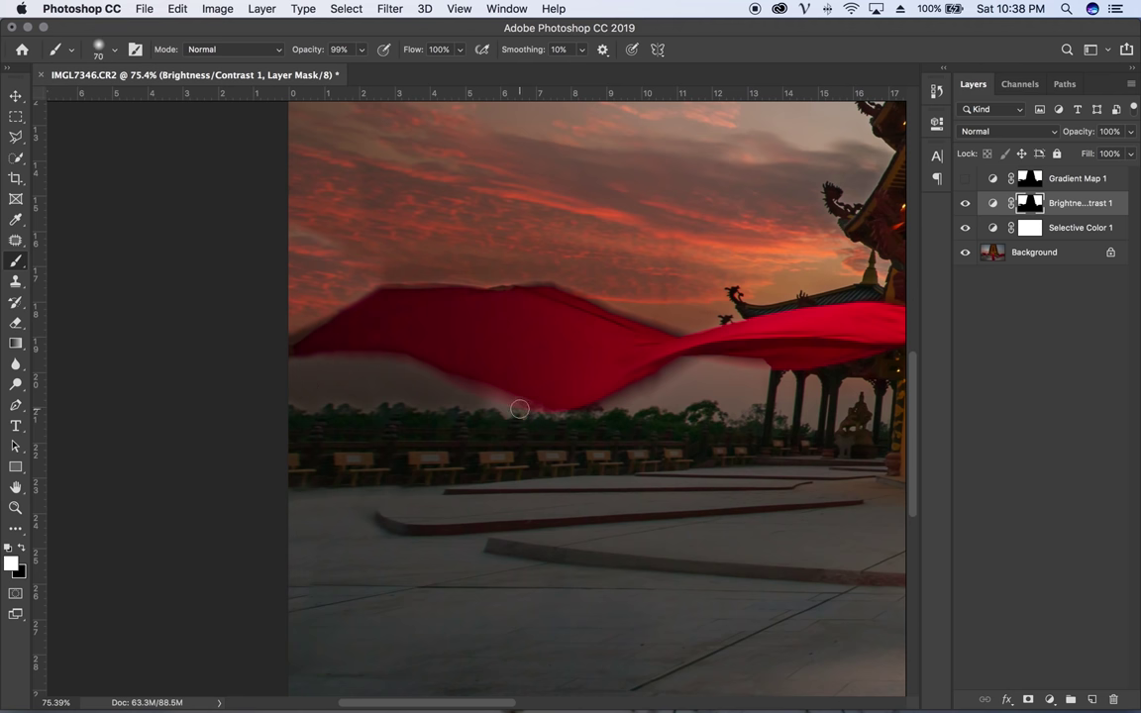
key(bracketright)
key(bracketright)
key(bracketright)
key(bracketright)
key(bracketright)
key(bracketright)
key(x)
drag(281, 376, 432, 377)
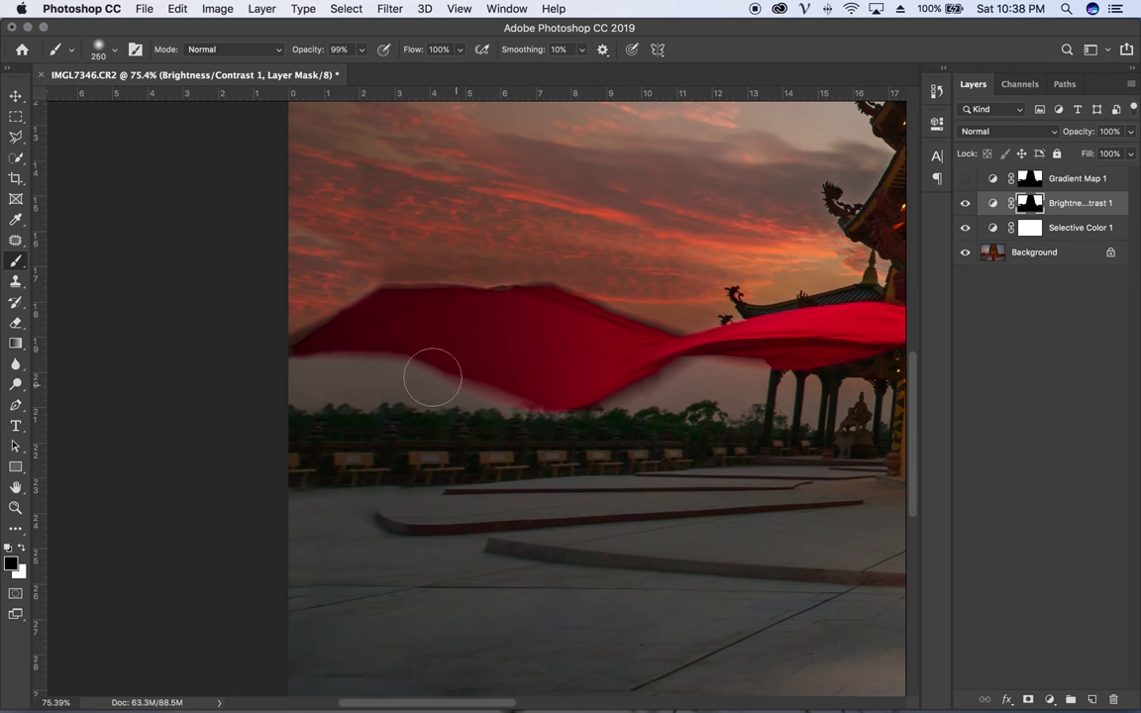
mouse_move(629, 437)
mouse_down()
mouse_move(447, 454)
mouse_move(509, 544)
mouse_up()
drag(470, 326, 412, 346)
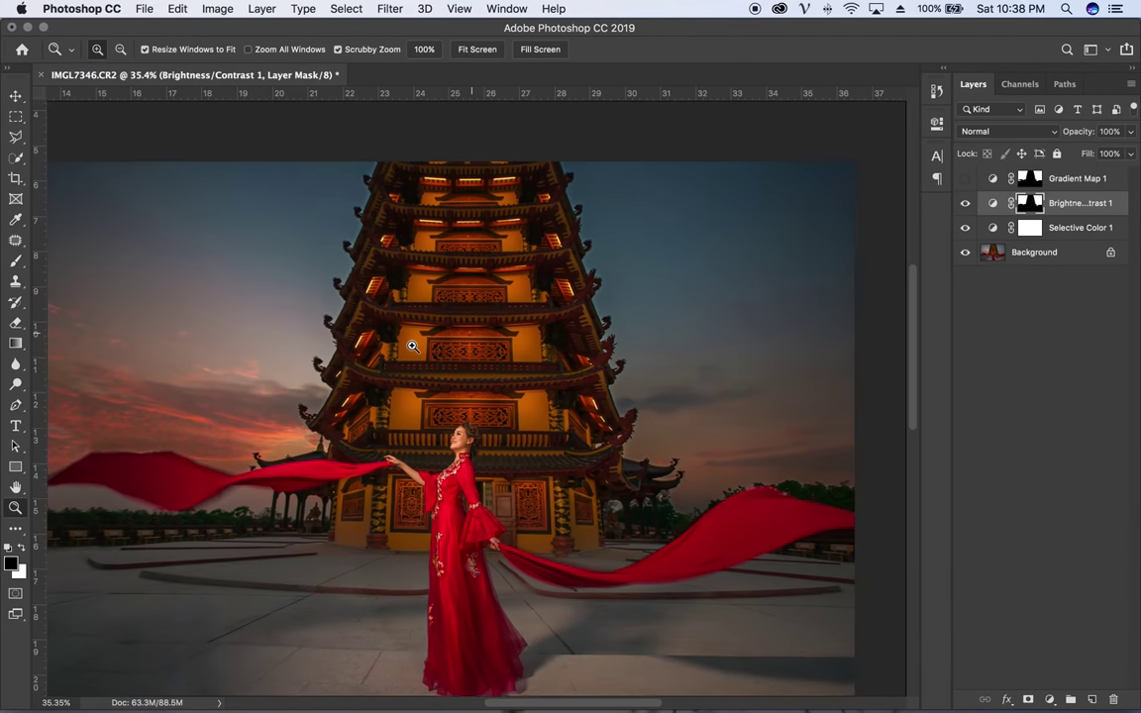
- Set a 1000 px brush at 63% opacity and target the Brightness/Contrast 1 mask
click(966, 178)
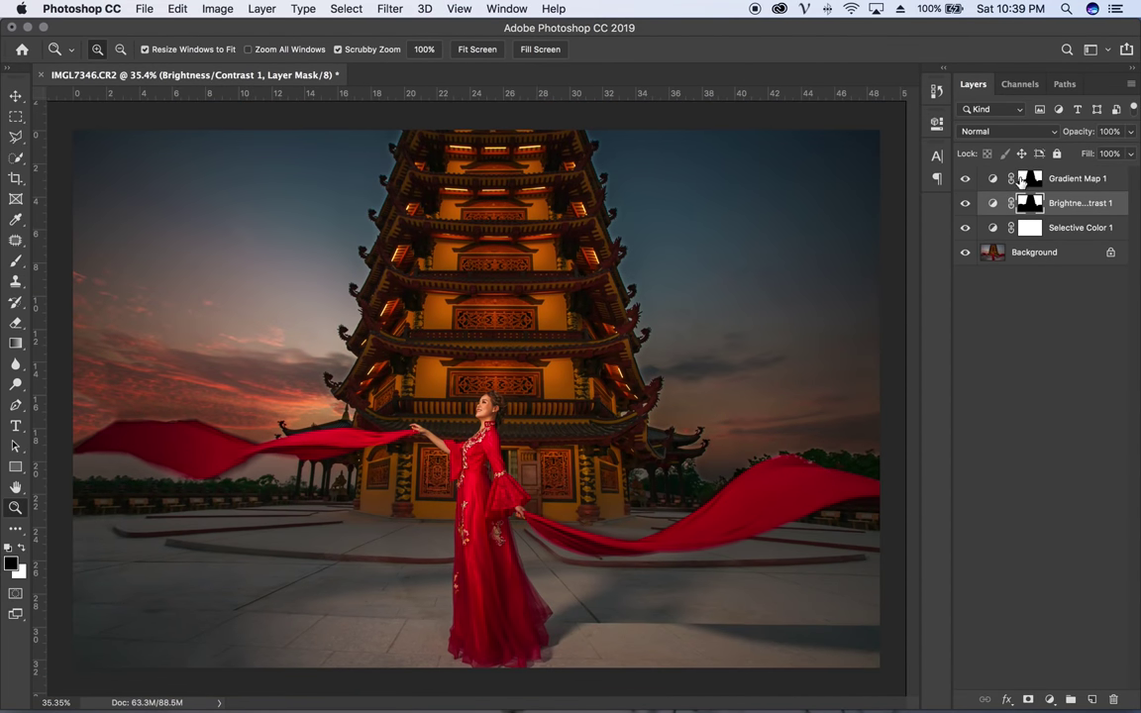
key(alt+bracketright)
key(b)
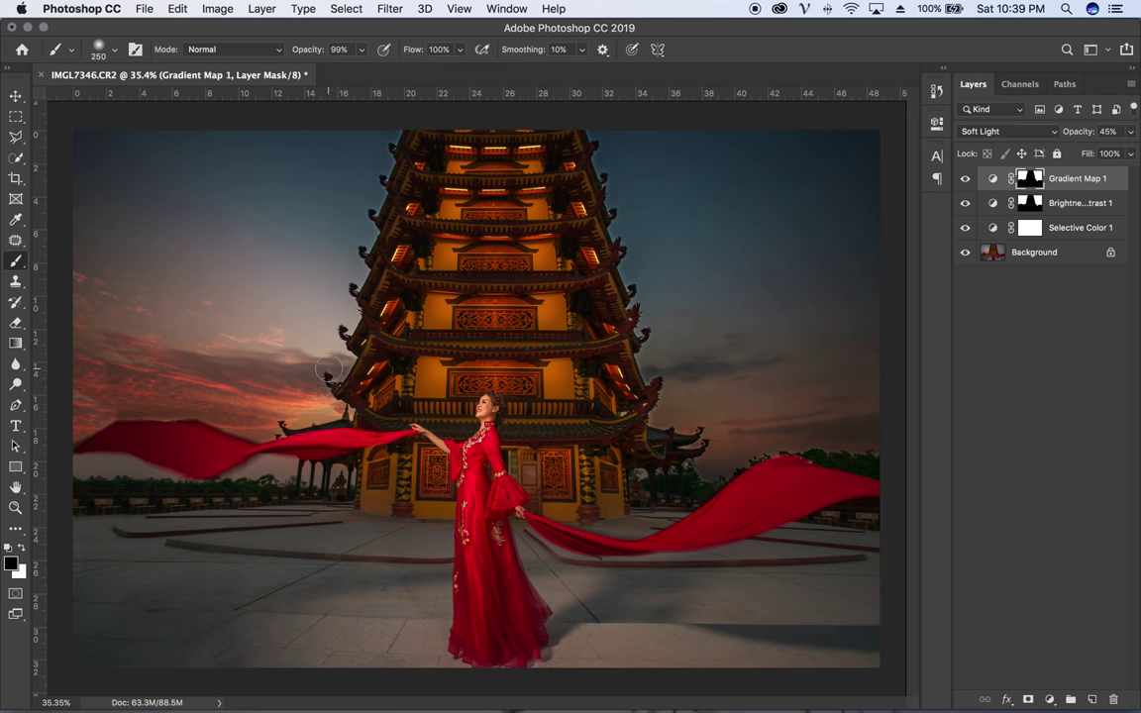
key(bracketright)
key(bracketright)
key(bracketright)
drag(331, 47, 267, 55)
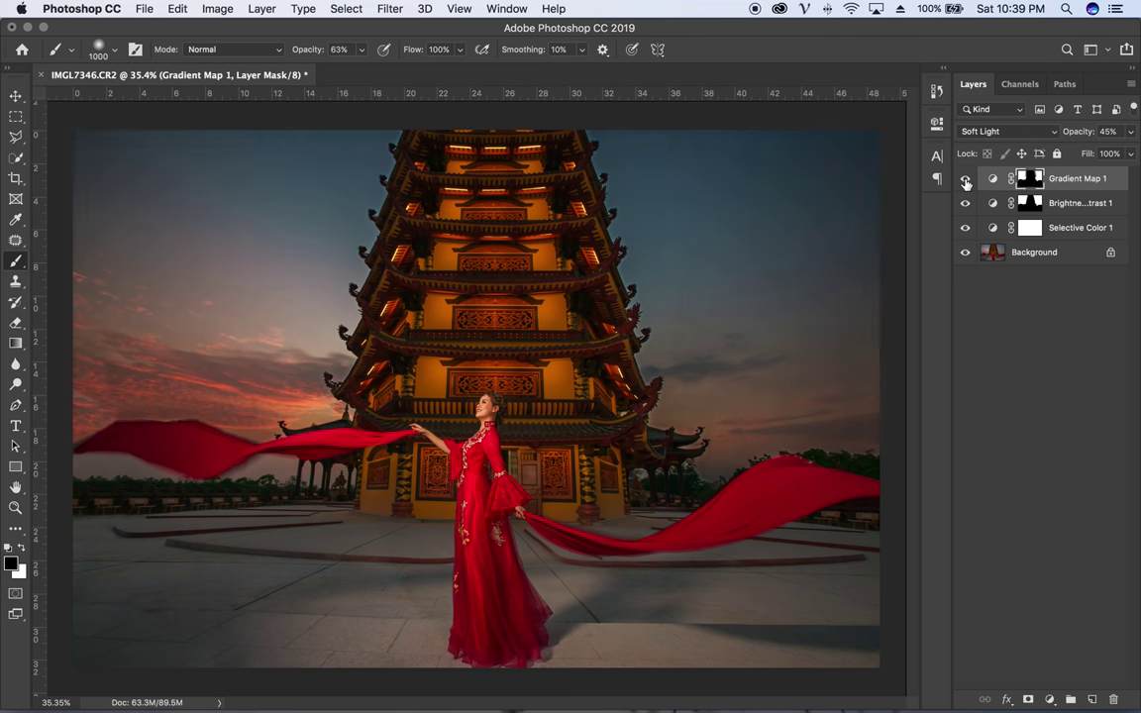
click(965, 179)
key(z)
click(1030, 203)
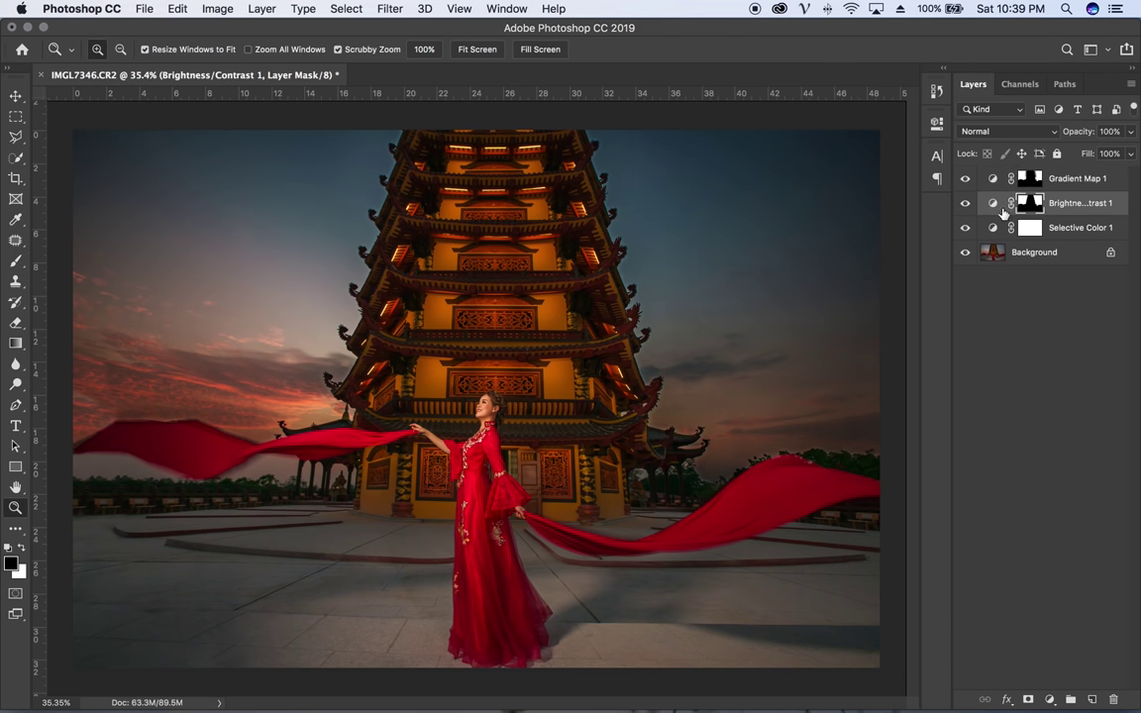
key(b)
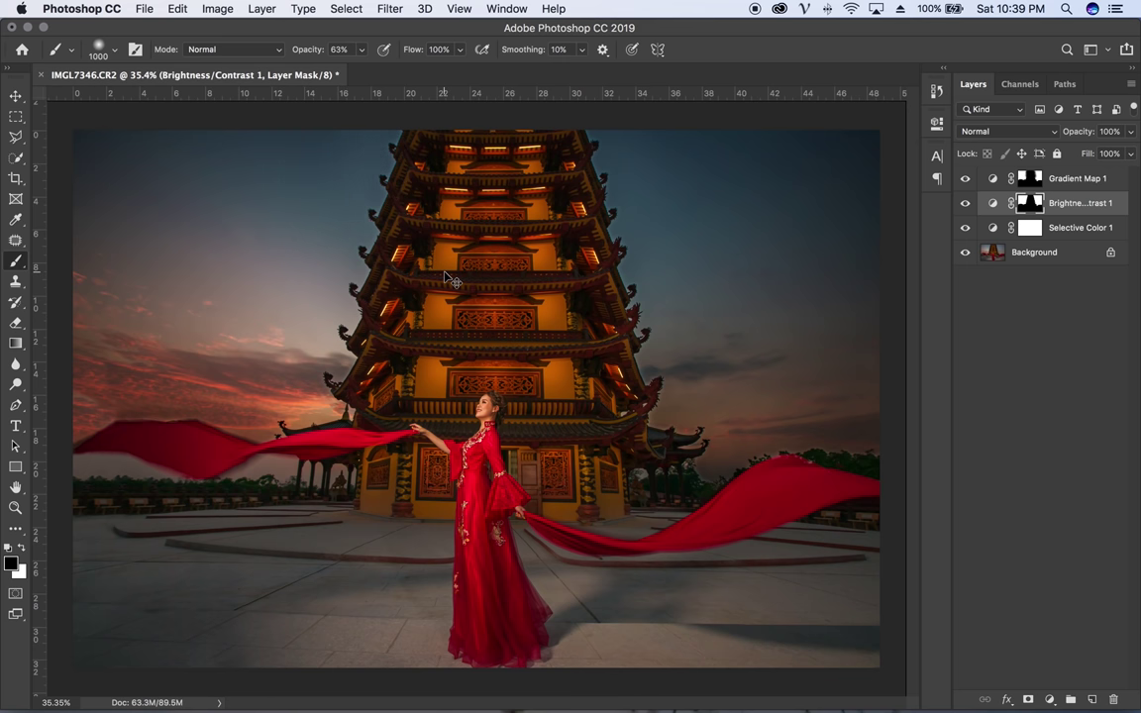
- Add a Curves adjustment layer and lift its midtone point slightly upward
key(z)
mouse_move(513, 267)
mouse_down()
mouse_move(479, 278)
mouse_move(433, 402)
mouse_up()
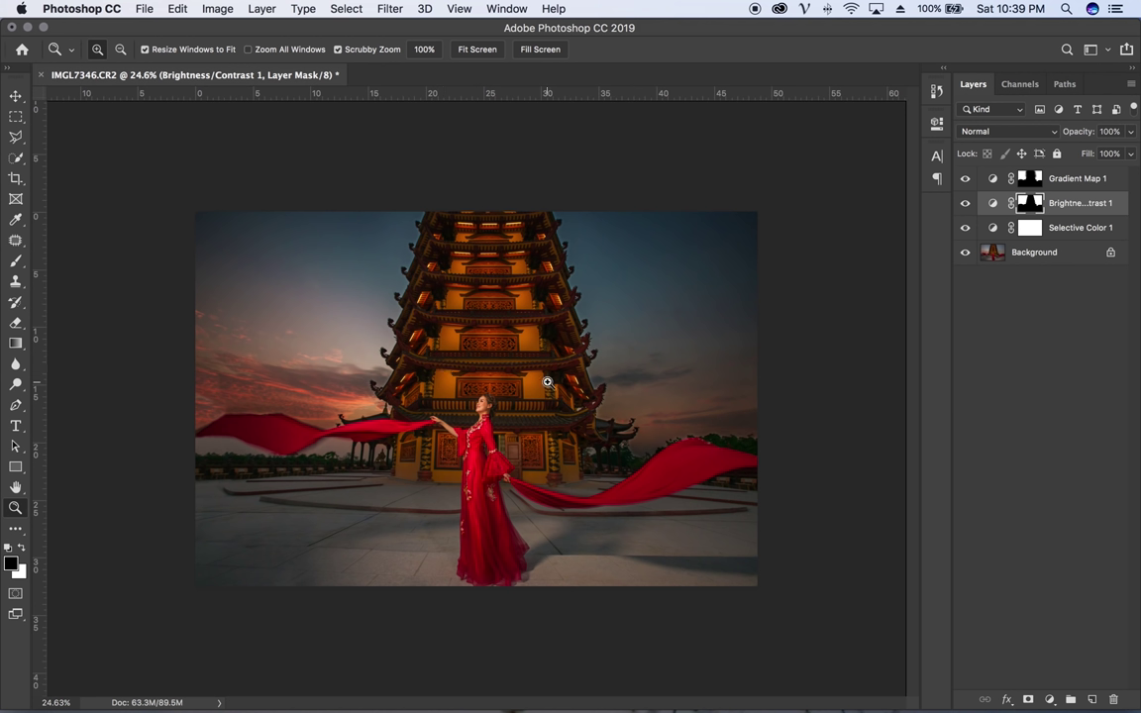
drag(529, 362, 506, 369)
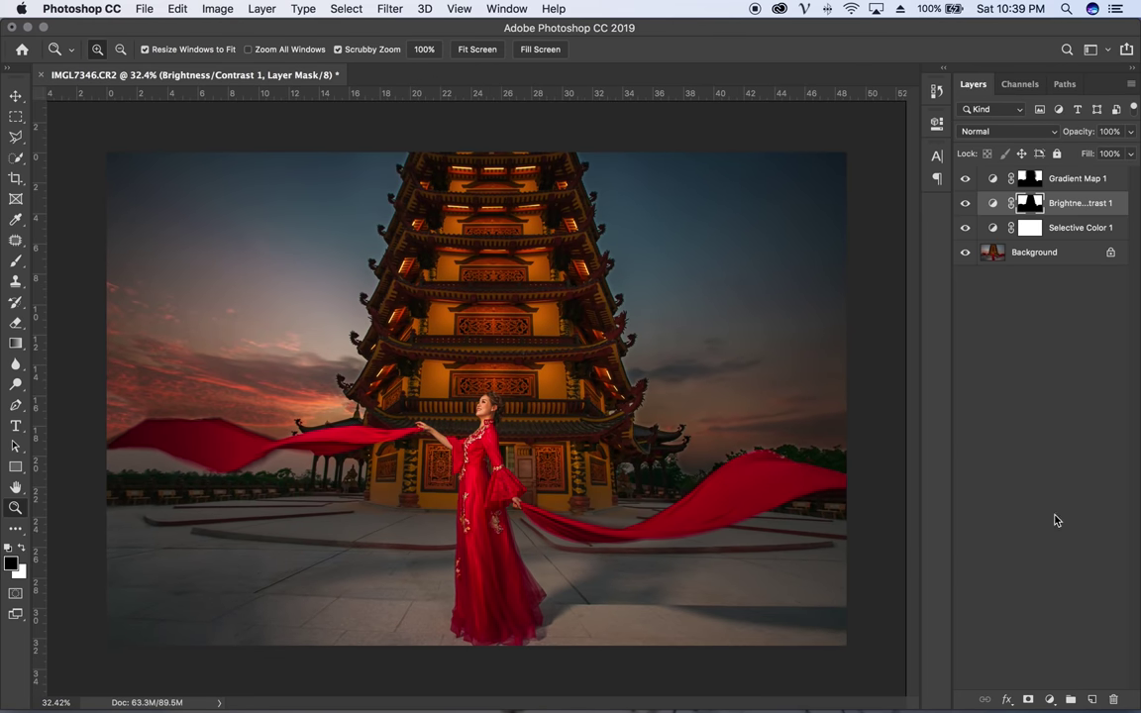
click(1050, 699)
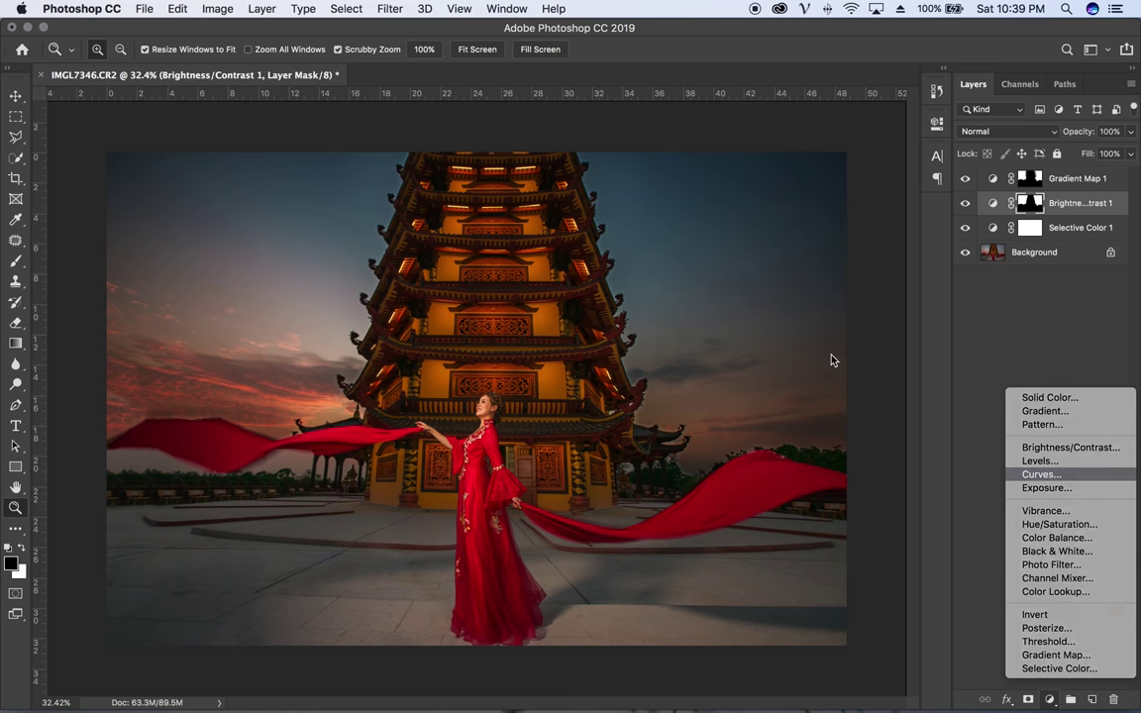
key(Return)
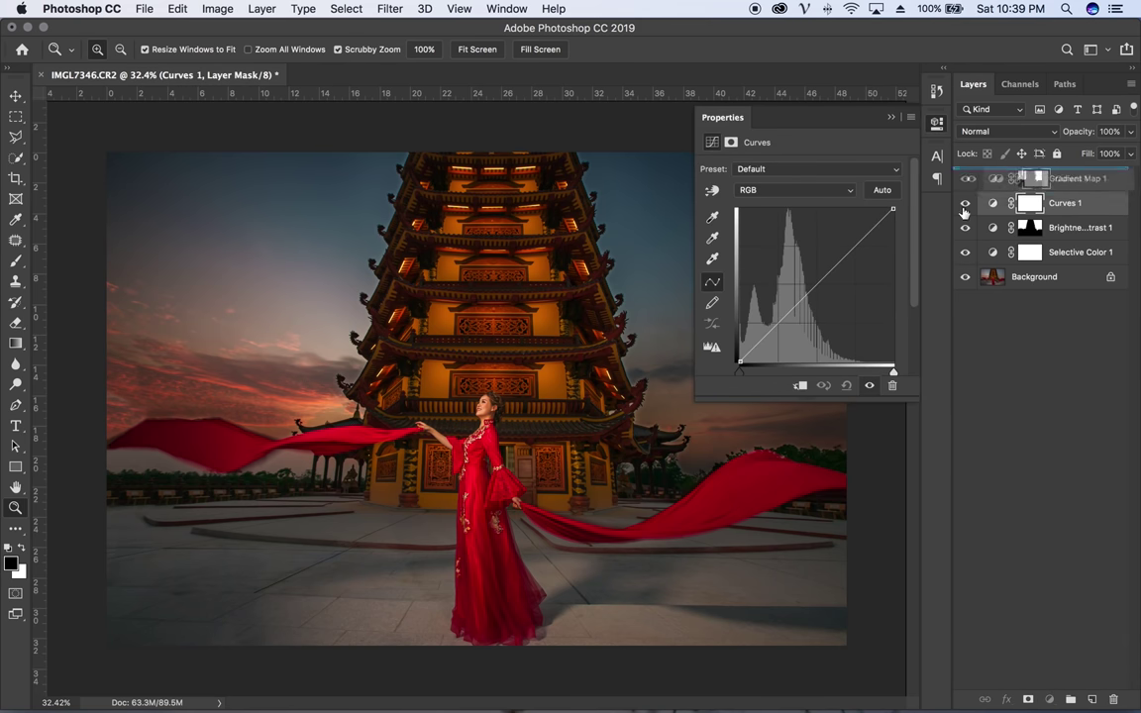
drag(841, 260, 840, 246)
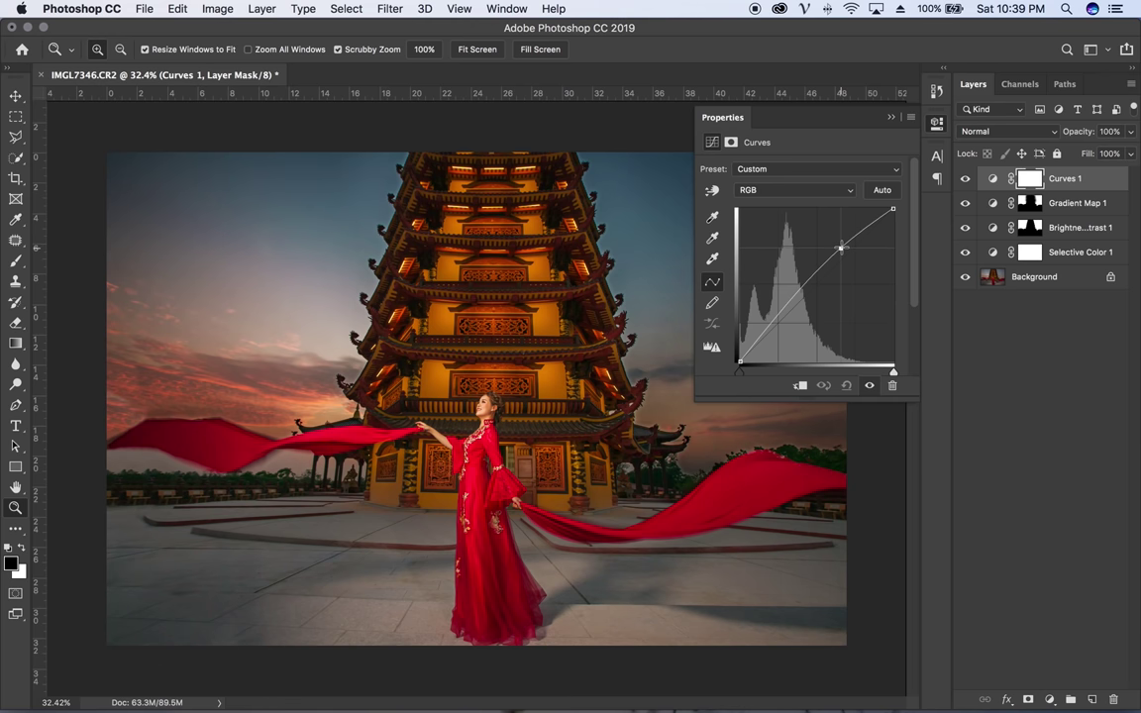
- Toggle Curves 1 on and off to compare the brightening, checking the cloth and trees
click(965, 179)
click(965, 180)
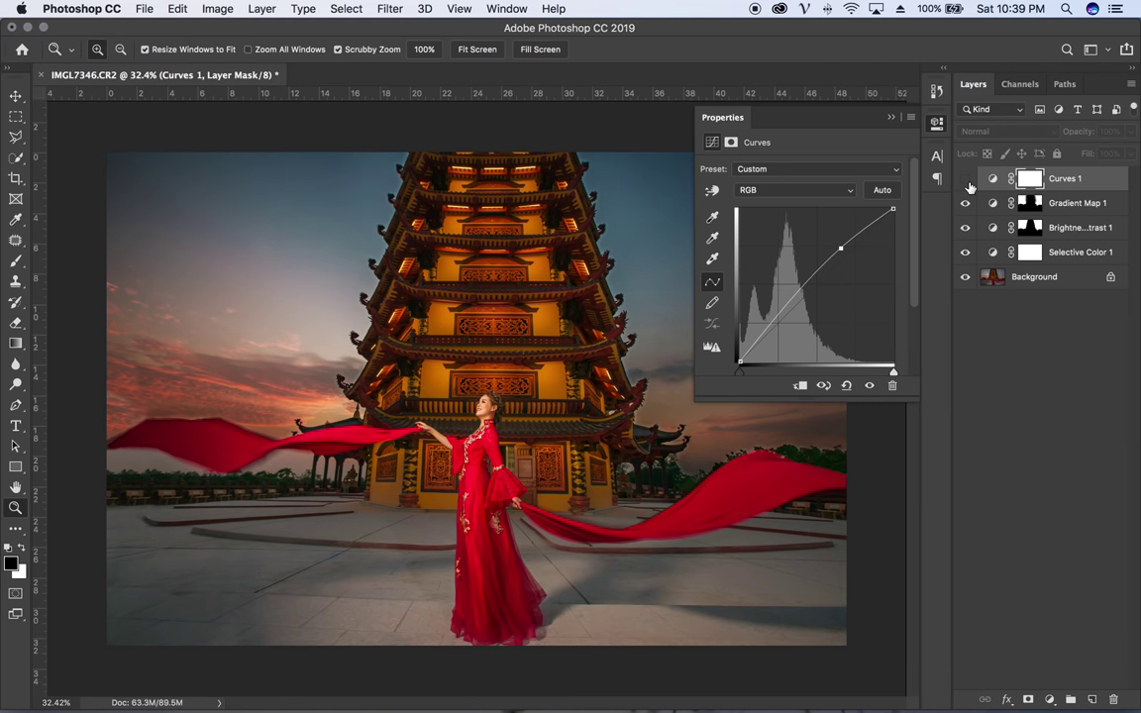
click(965, 179)
click(966, 179)
click(891, 117)
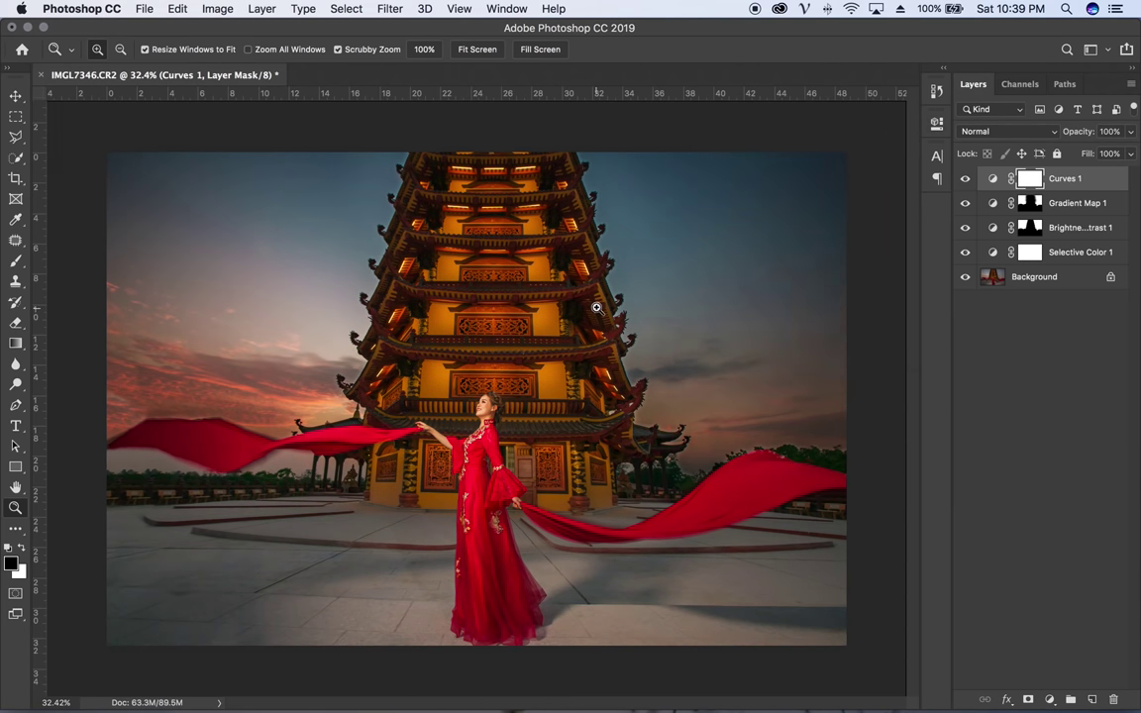
click(966, 179)
click(965, 180)
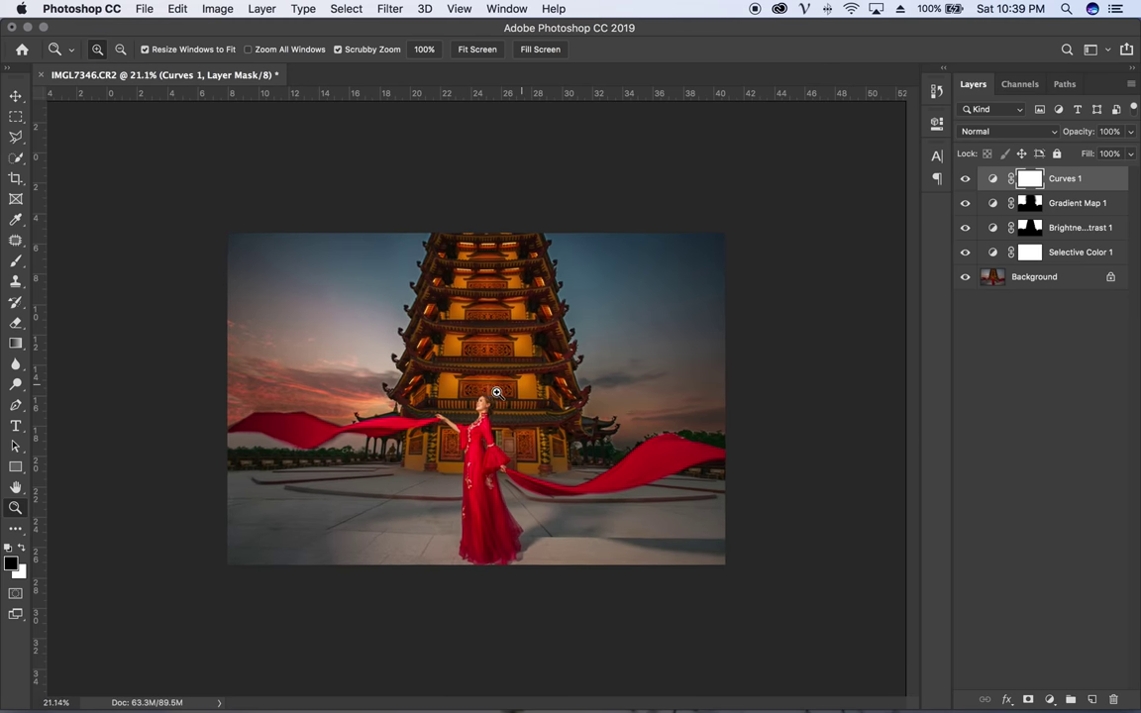
drag(522, 385, 515, 386)
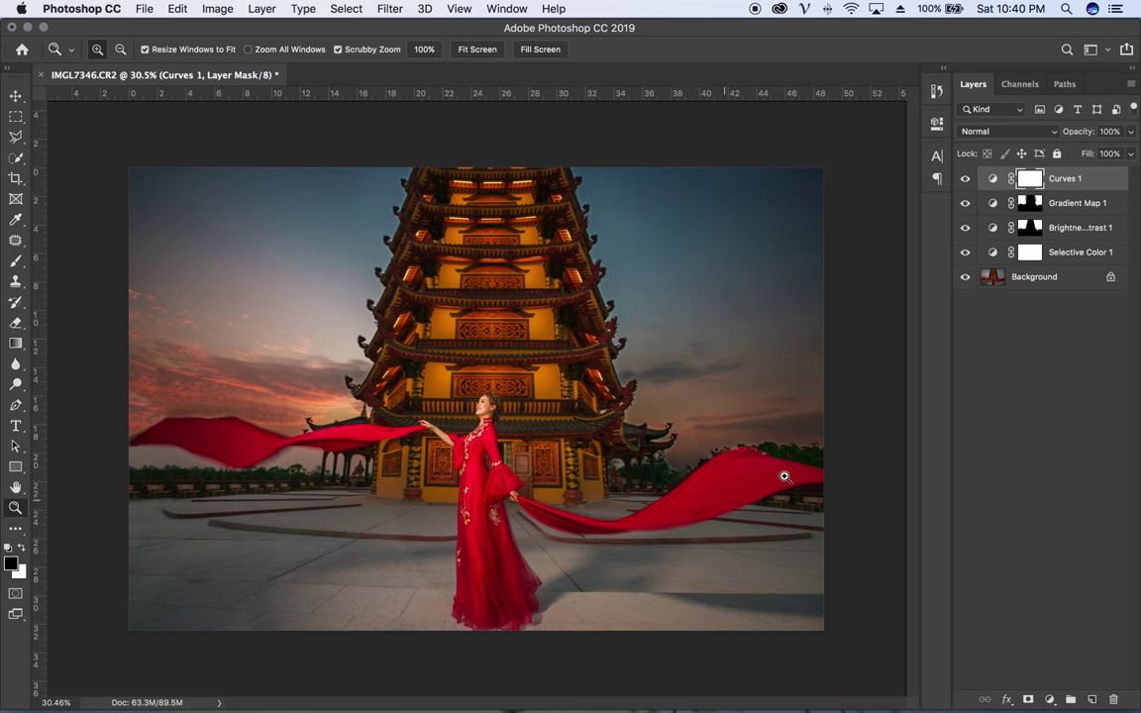
drag(666, 416, 817, 448)
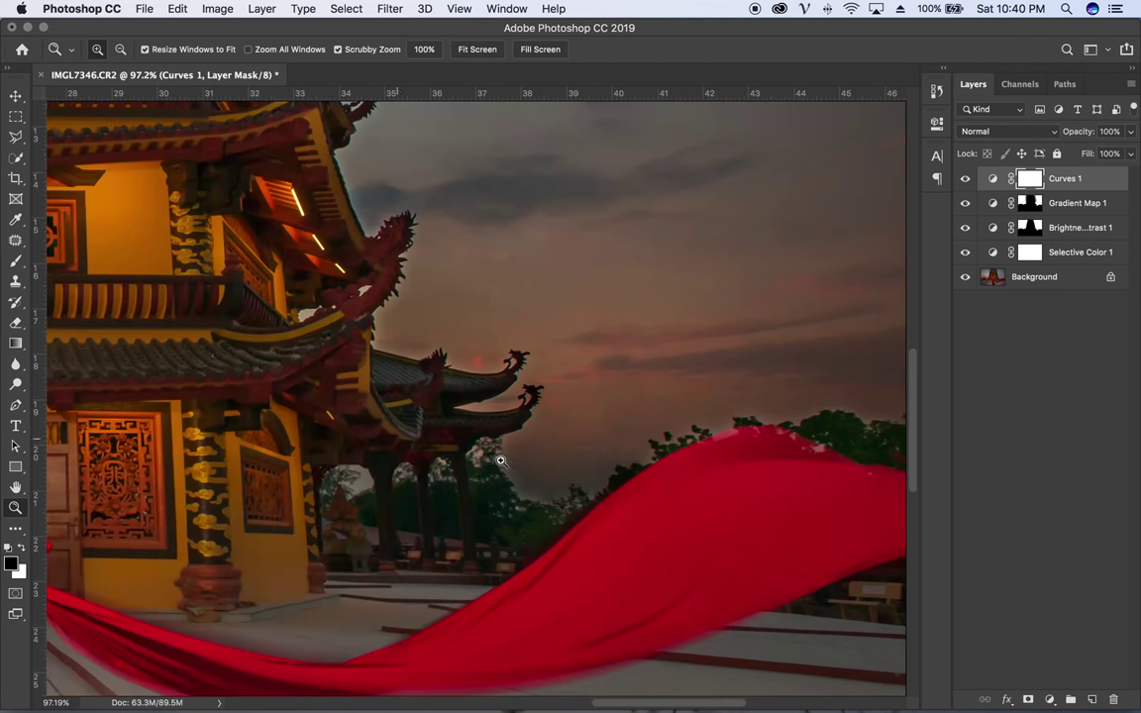
drag(539, 352, 531, 407)
- Select the Gradient Map 1 and Brightness/Contrast 1 masks and adjust the view
click(1030, 203)
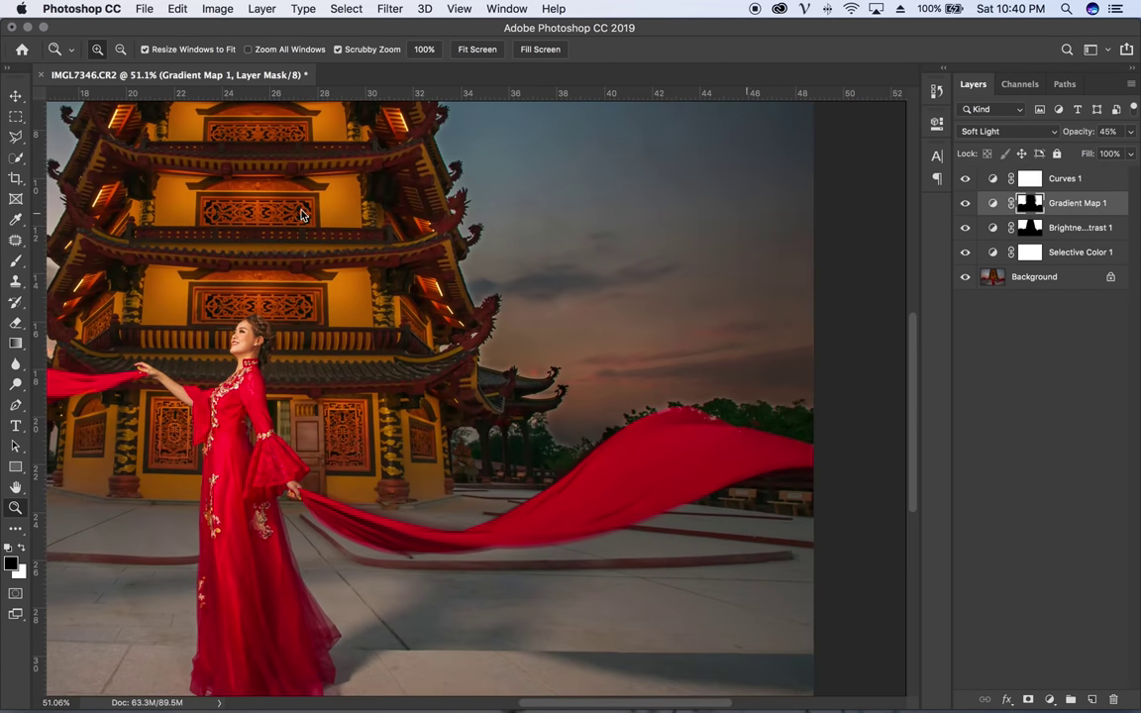
key(b)
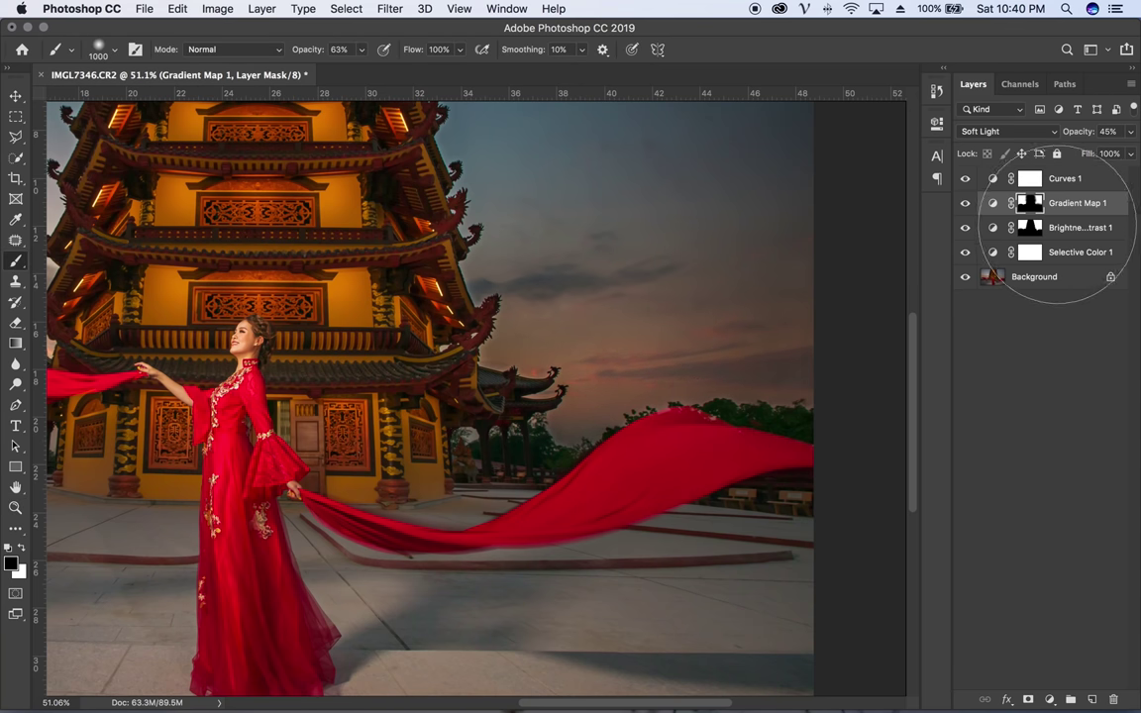
click(1030, 228)
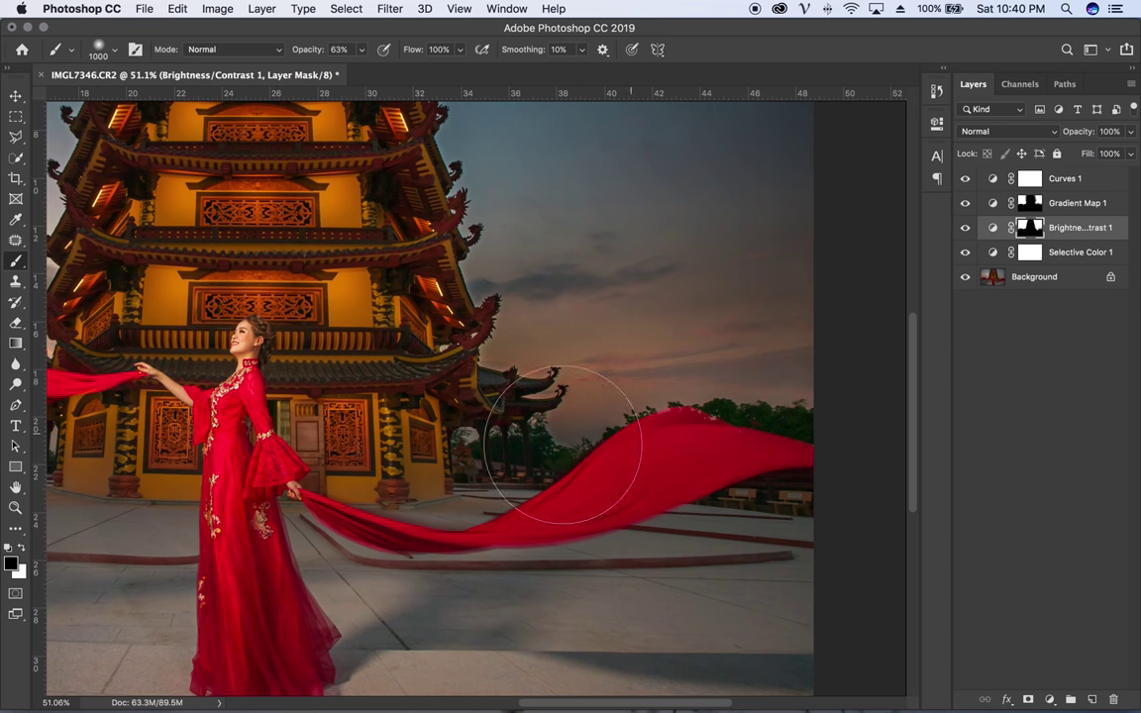
key(z)
scroll(355, 330, down, 2)
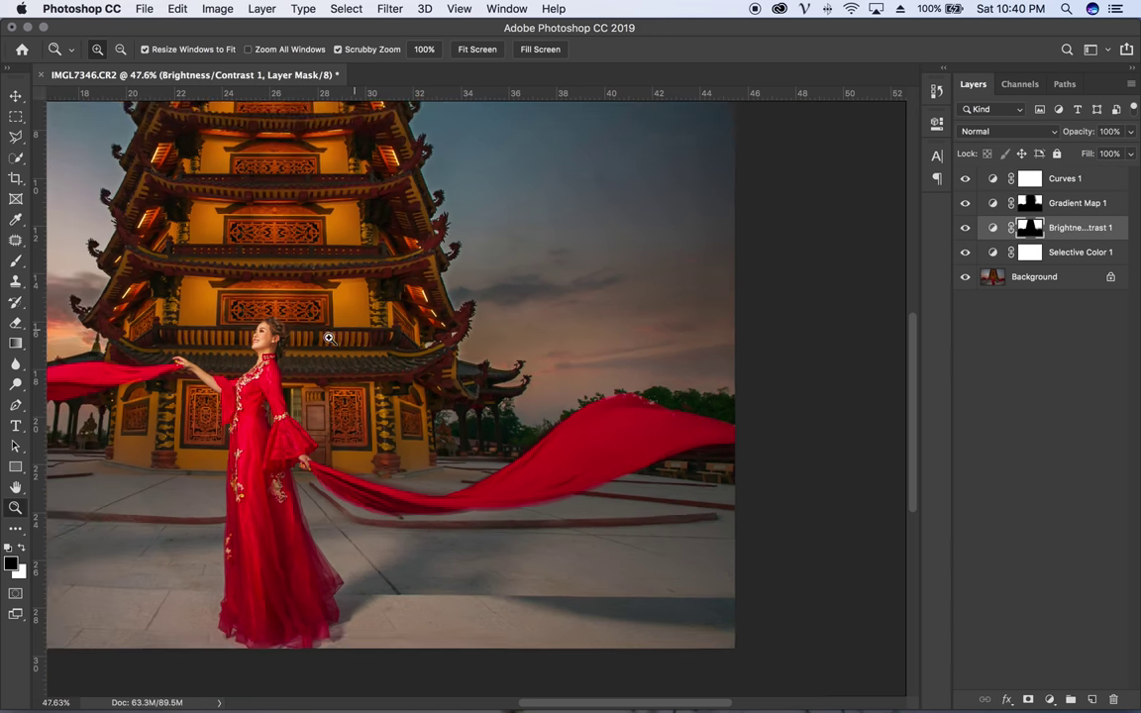
scroll(355, 330, down, 3)
scroll(367, 352, down, 2)
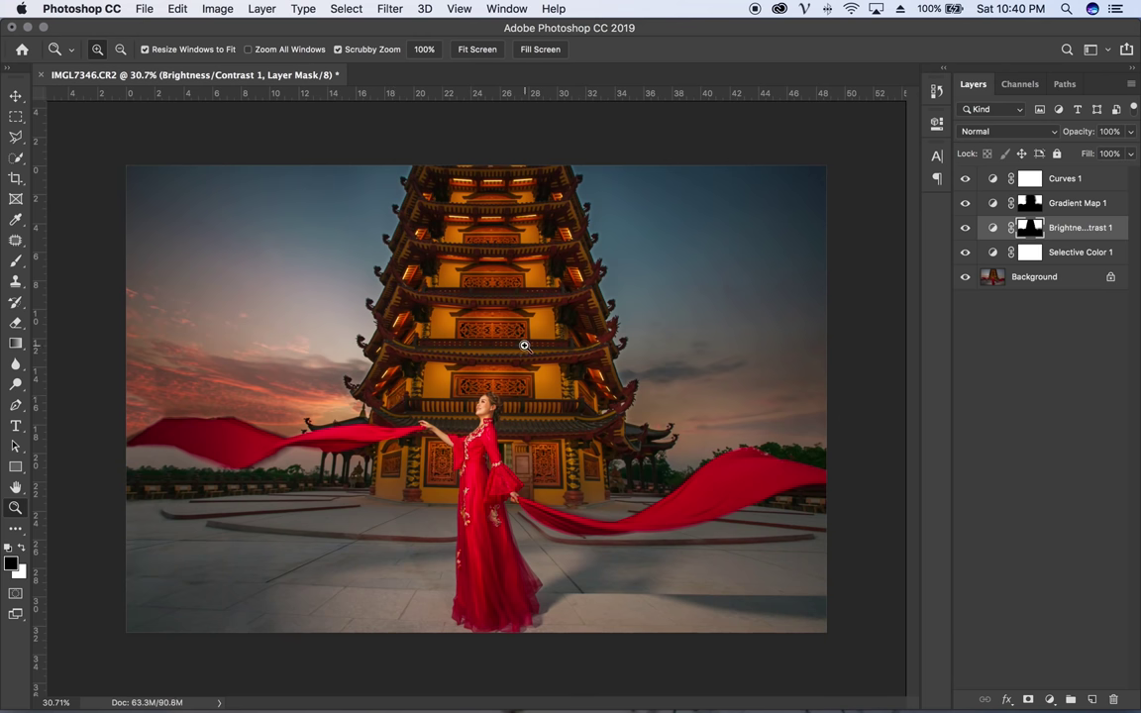
scroll(519, 350, down, 2)
scroll(515, 353, up, 2)
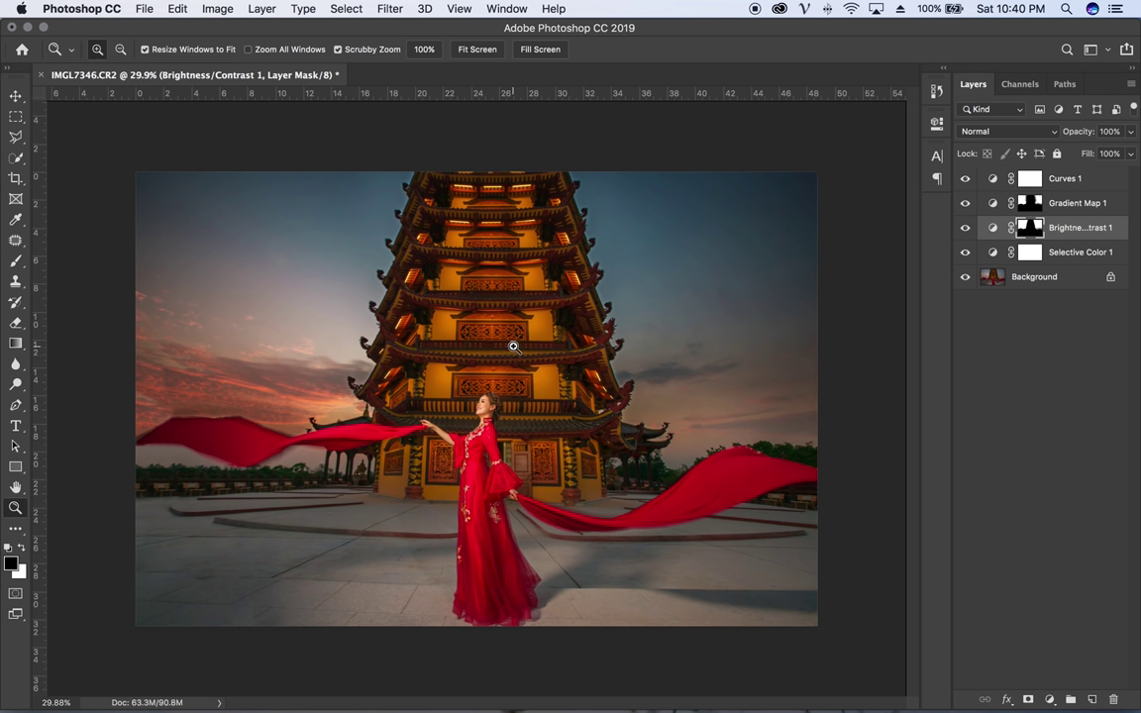
- Set the Curves 1 layer opacity to 51%, then switch to the web browser
click(965, 179)
click(1064, 179)
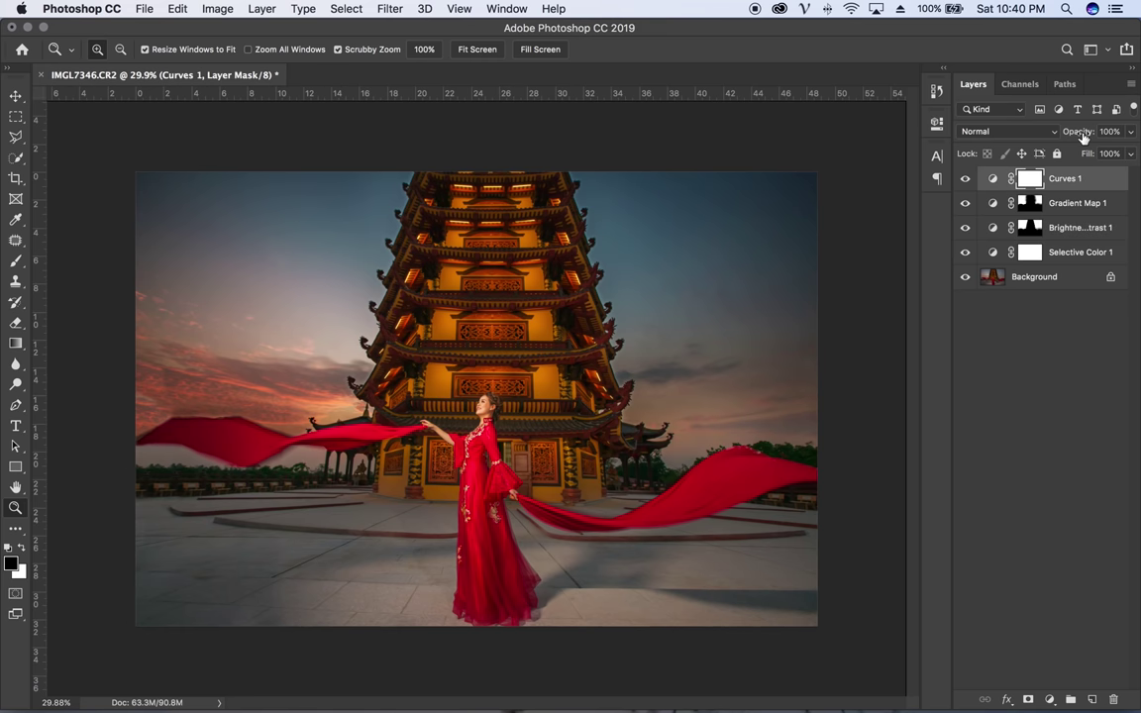
key(3)
key(6)
drag(1033, 144, 1039, 146)
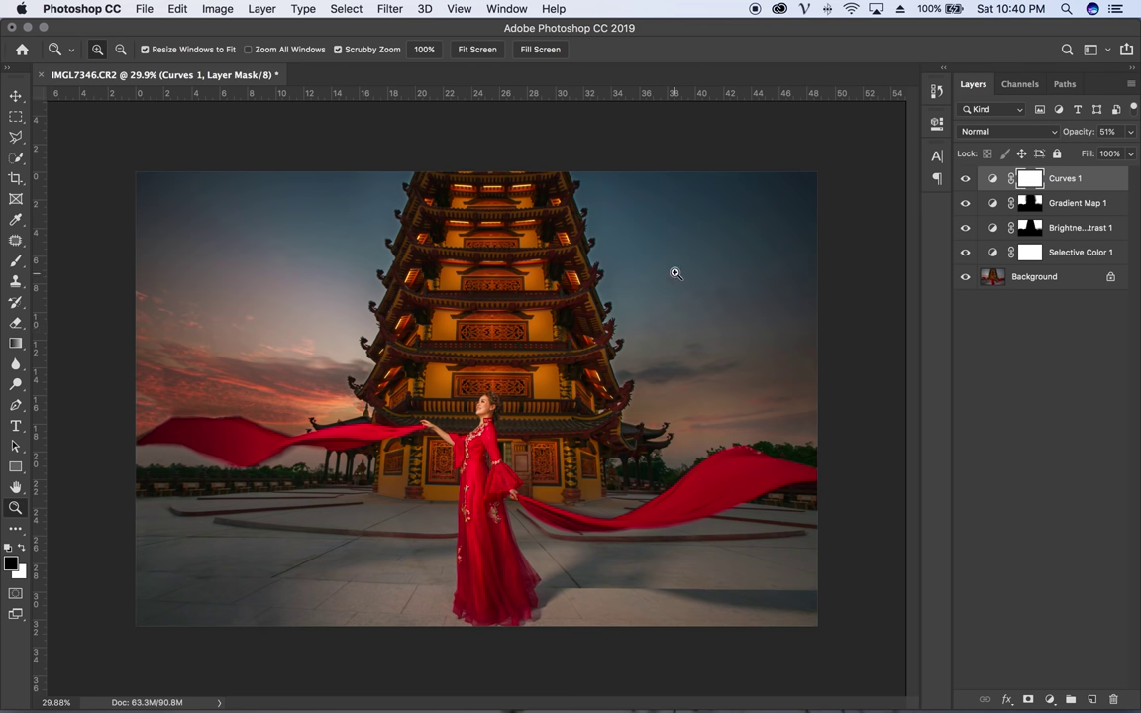
mouse_move(459, 705)
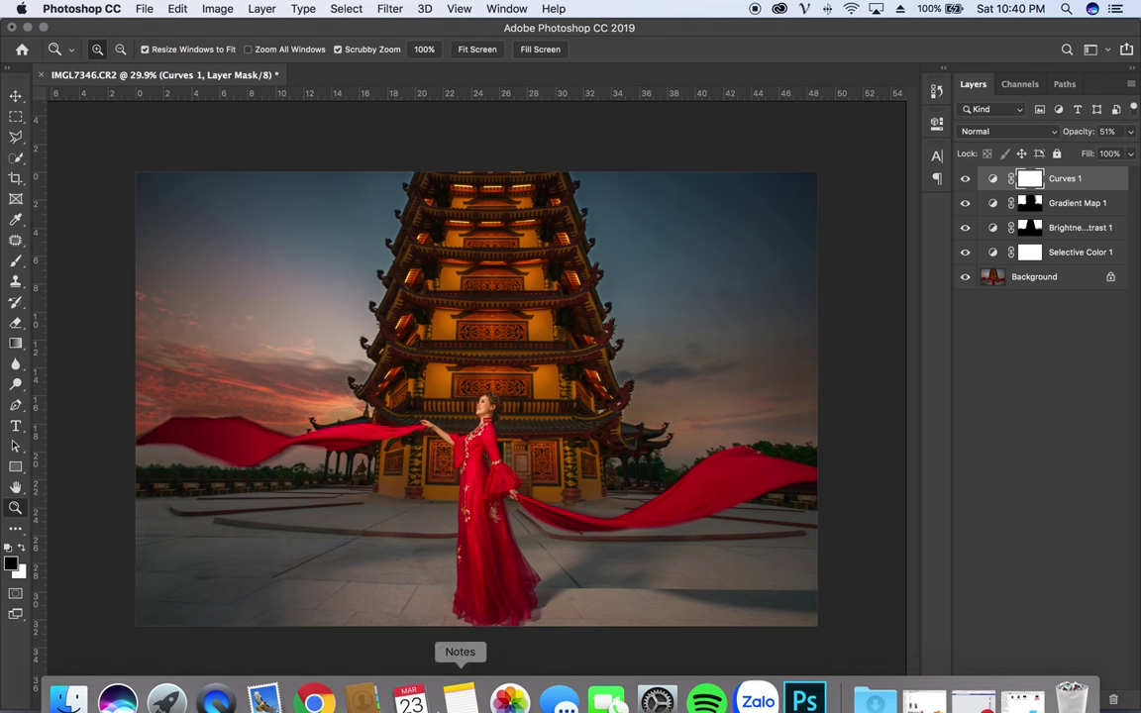
click(314, 684)
- Open Pexels in a new browser tab and search for 'night sky' photos
click(270, 37)
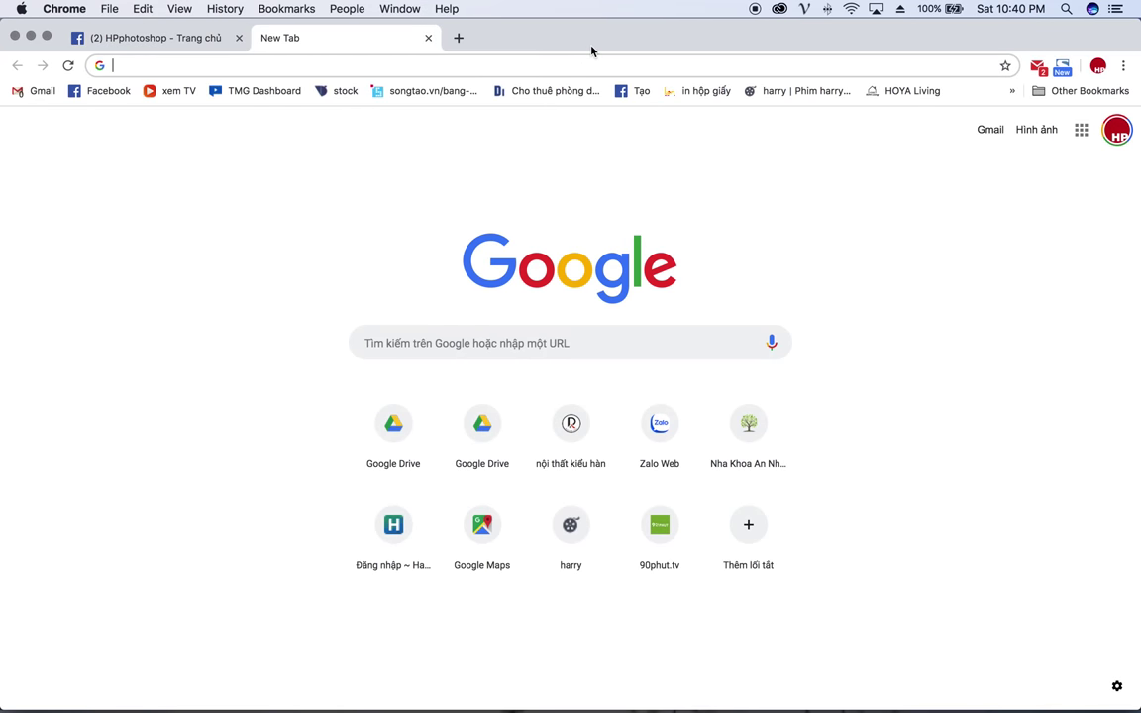
text(pexels.com)
key(Return)
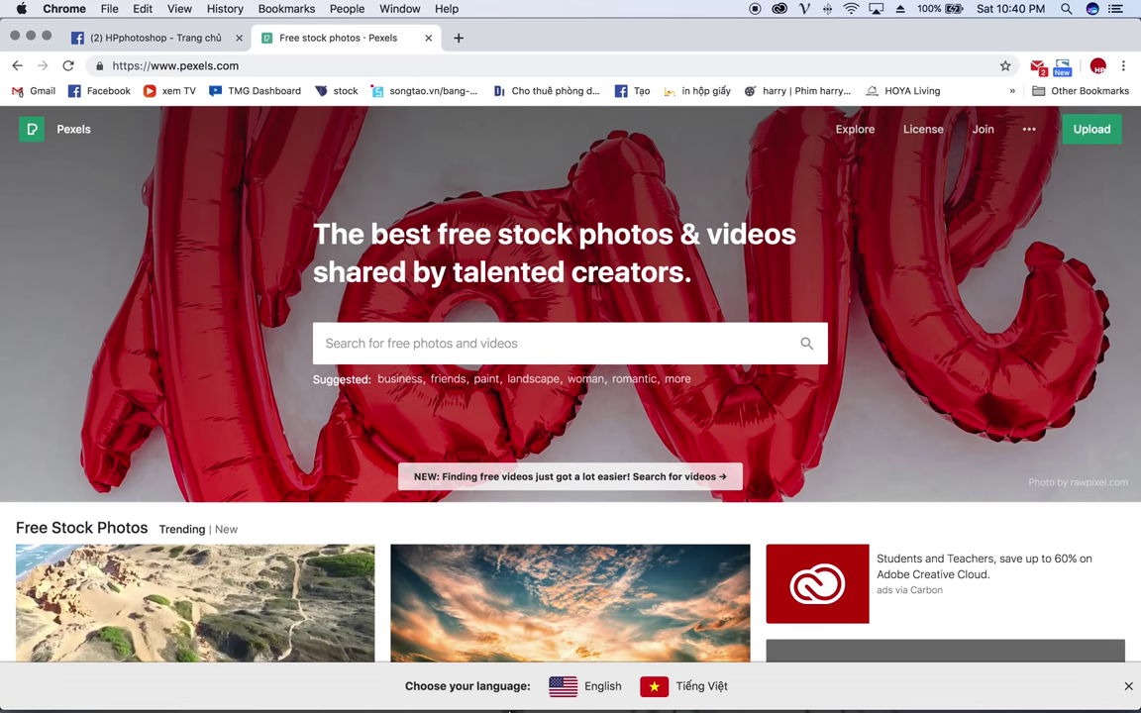
click(840, 682)
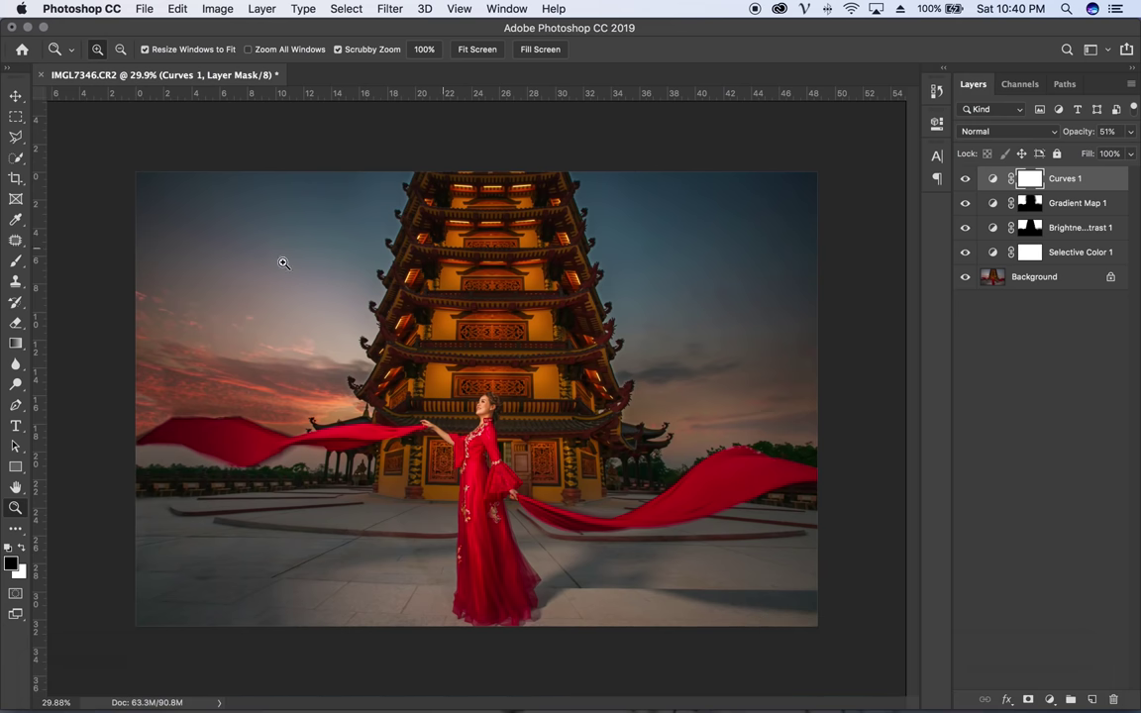
click(330, 683)
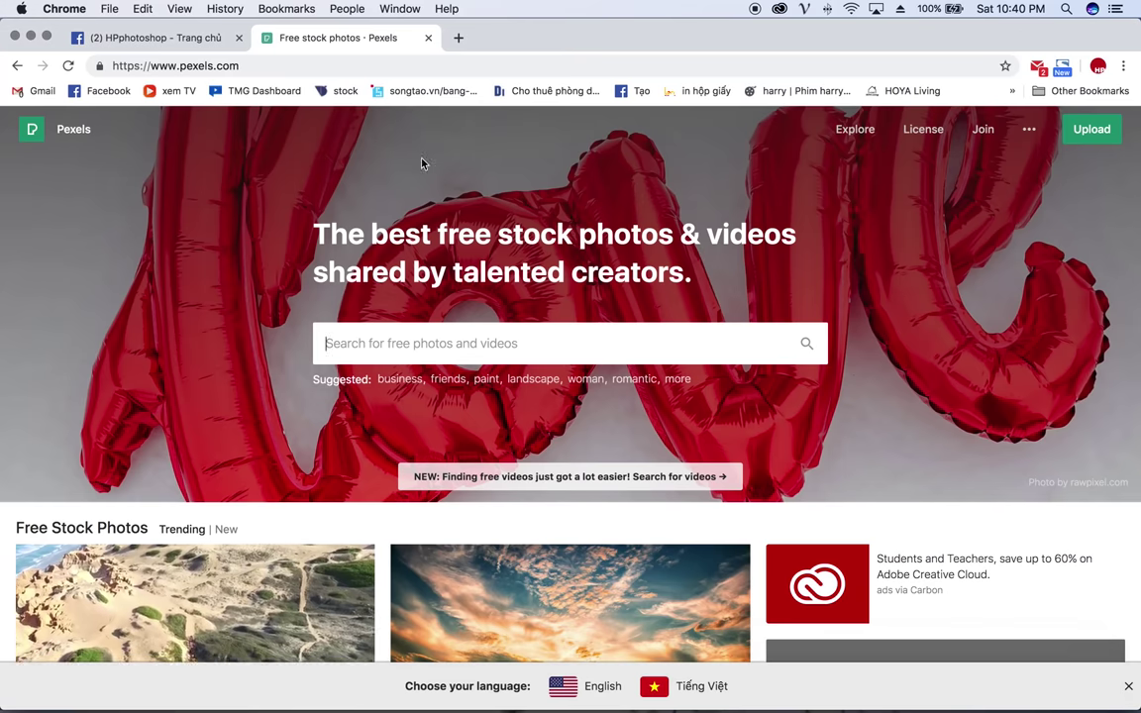
click(426, 343)
text(night)
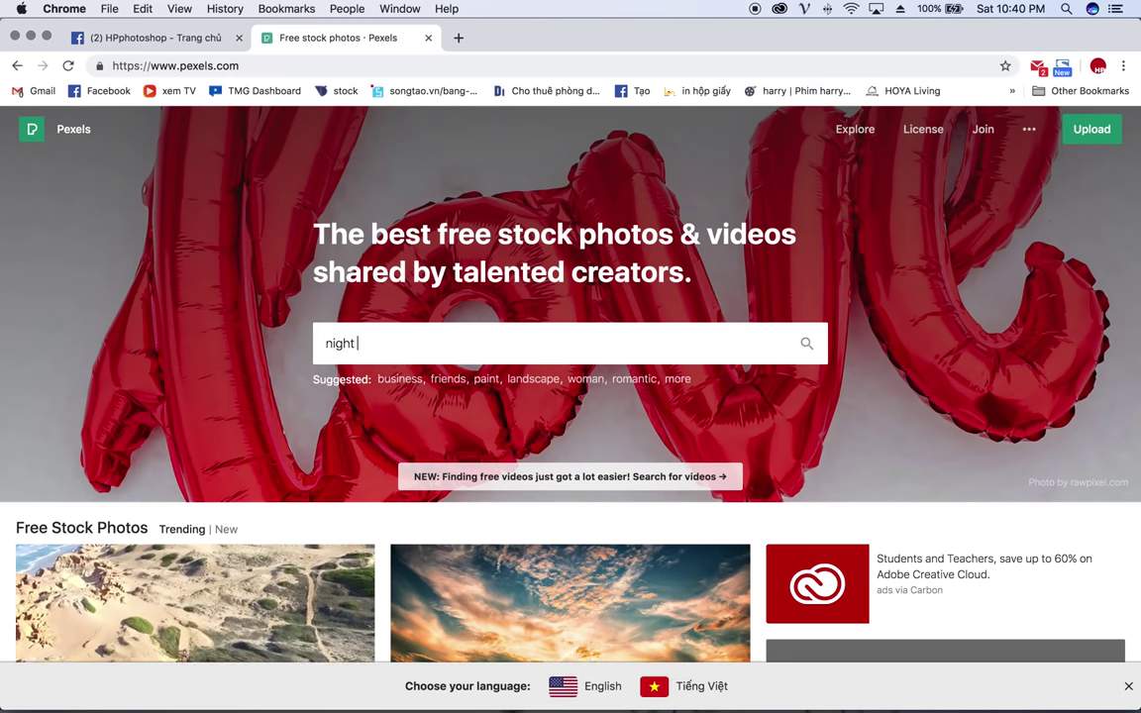
text( sky)
key(Return)
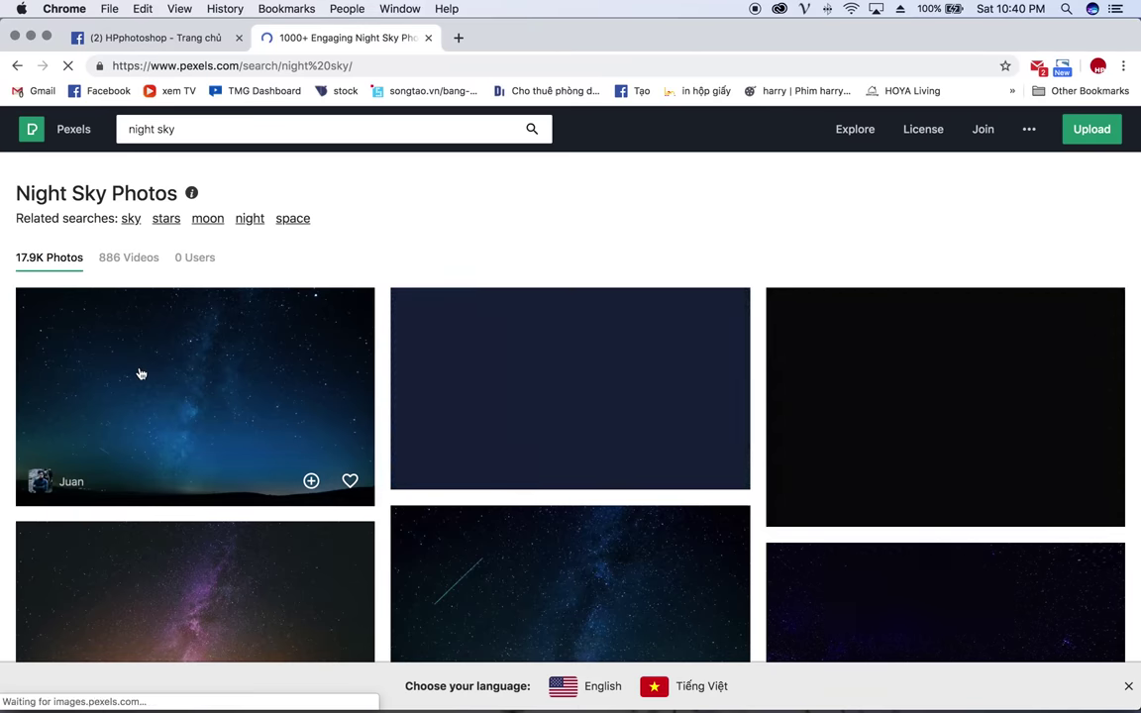
- Download the Pixabay Milky Way photo from the results and return to Photoshop
scroll(146, 371, down, 1)
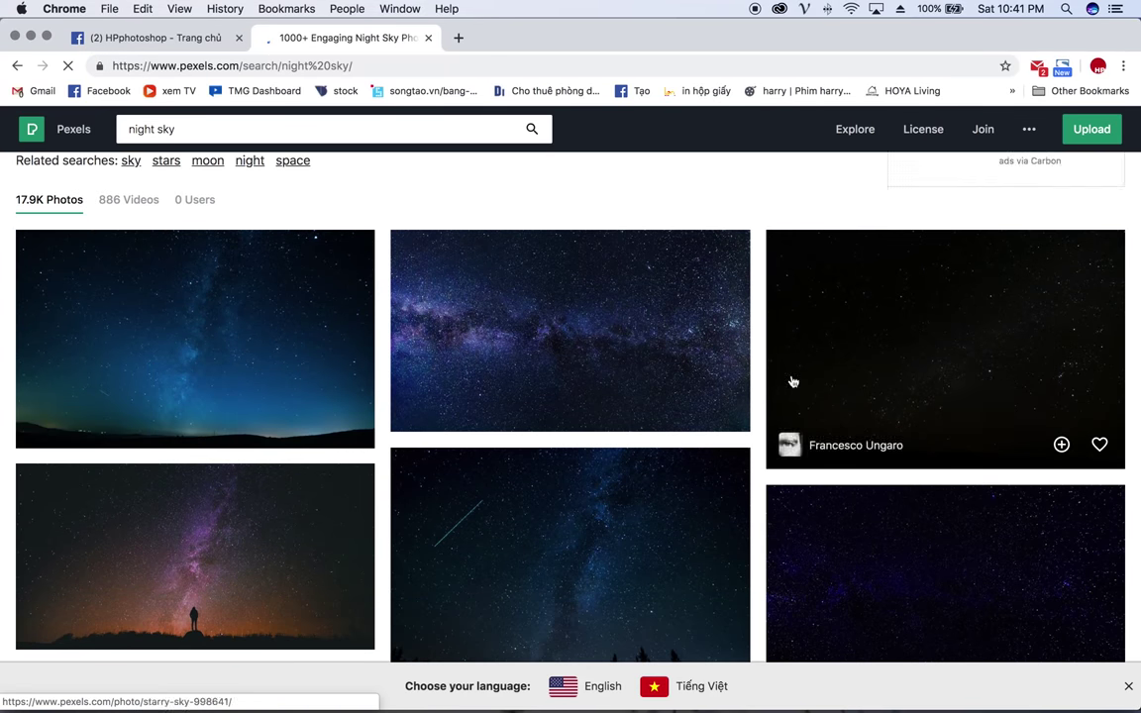
scroll(470, 325, down, 3)
scroll(471, 326, up, 2)
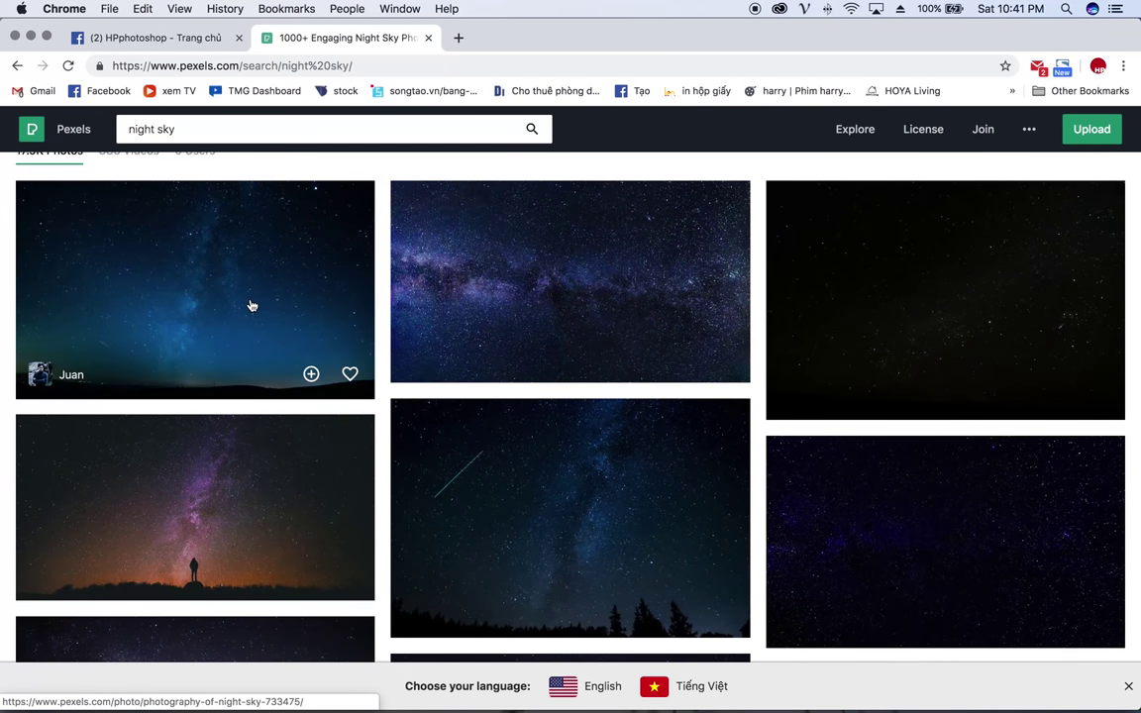
scroll(252, 305, down, 1)
scroll(251, 306, down, 5)
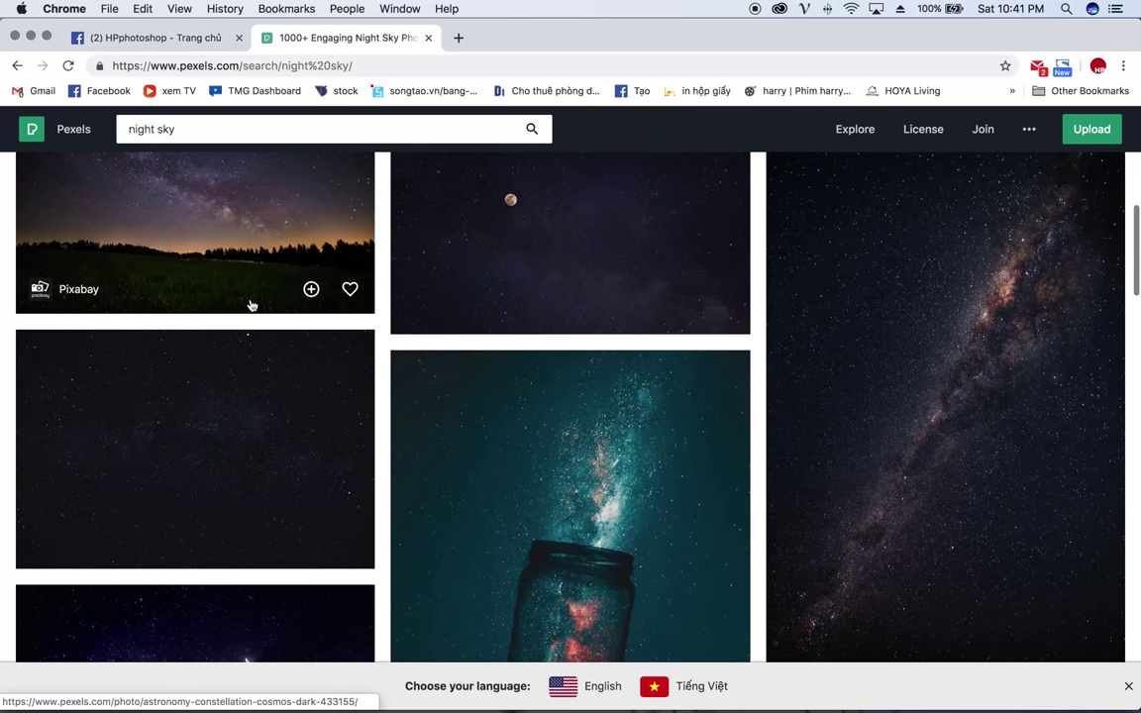
scroll(250, 303, up, 2)
click(249, 300)
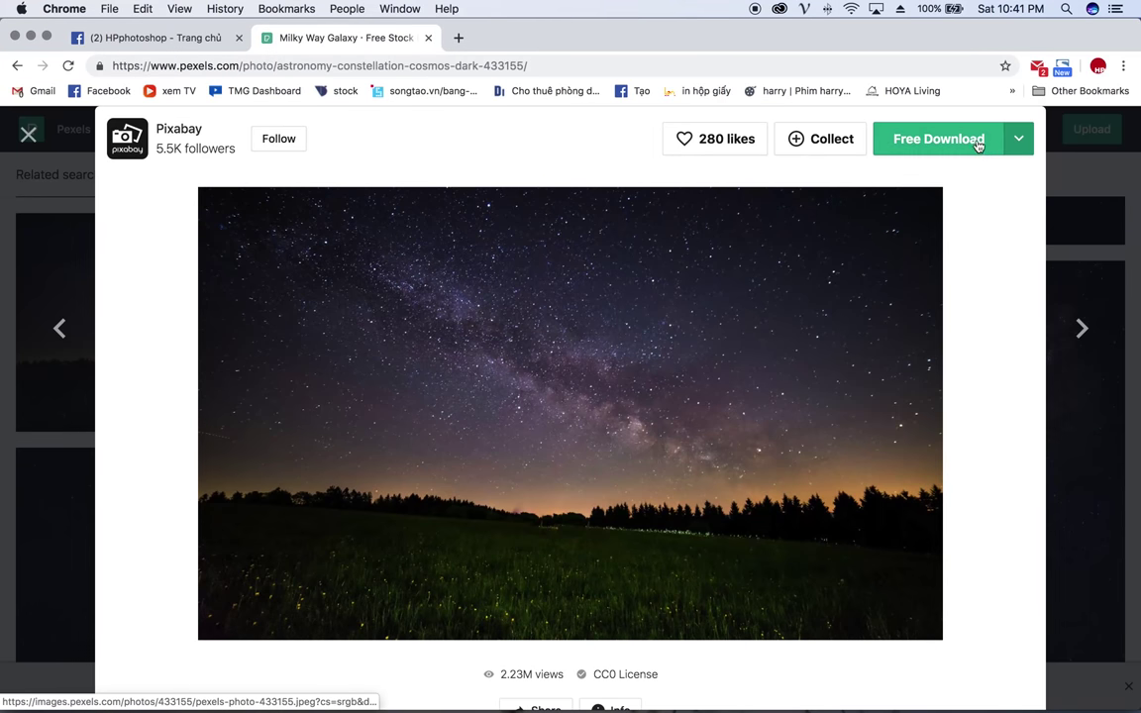
click(978, 144)
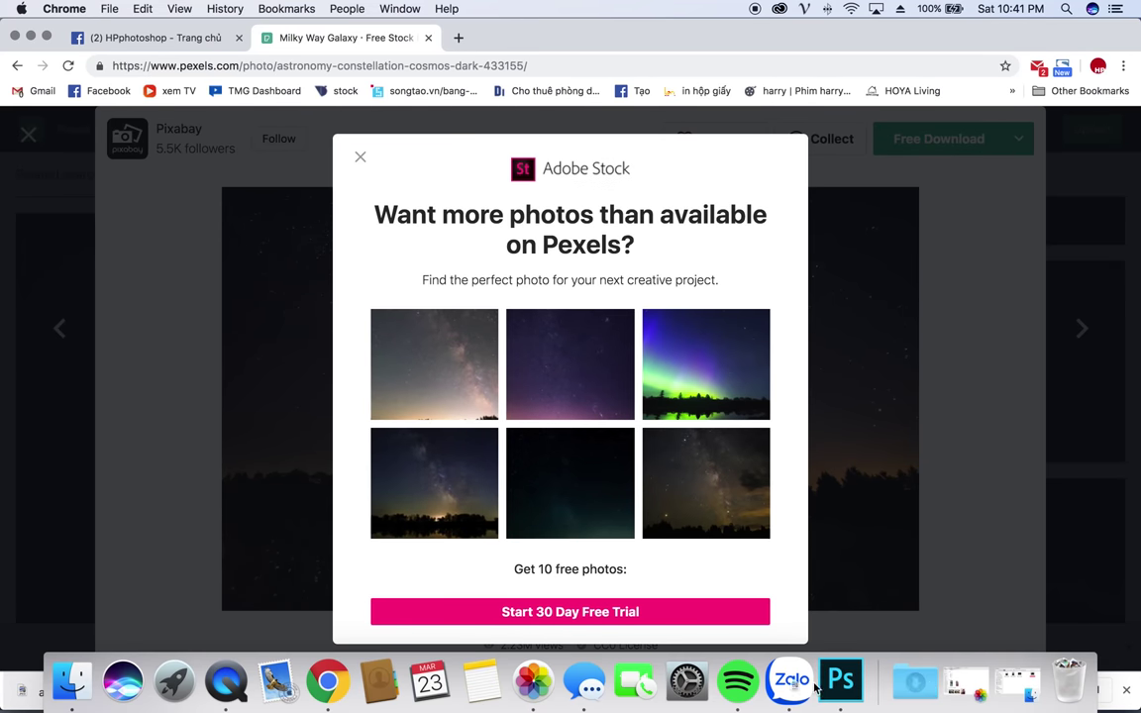
mouse_move(840, 684)
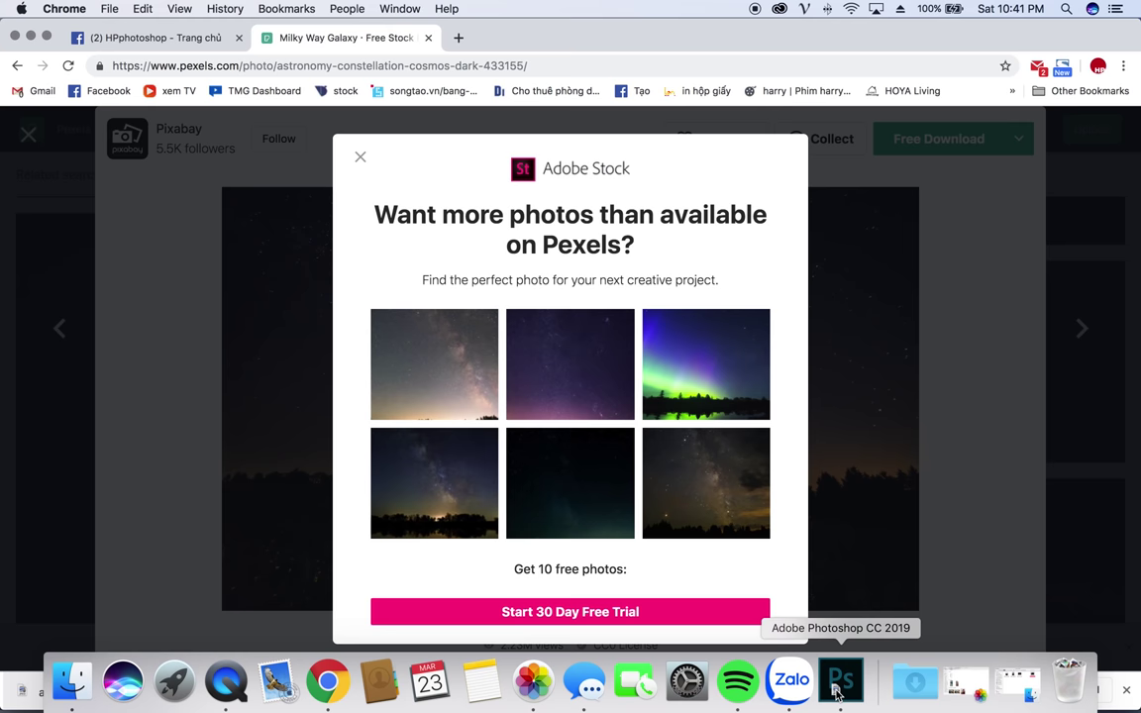
click(837, 693)
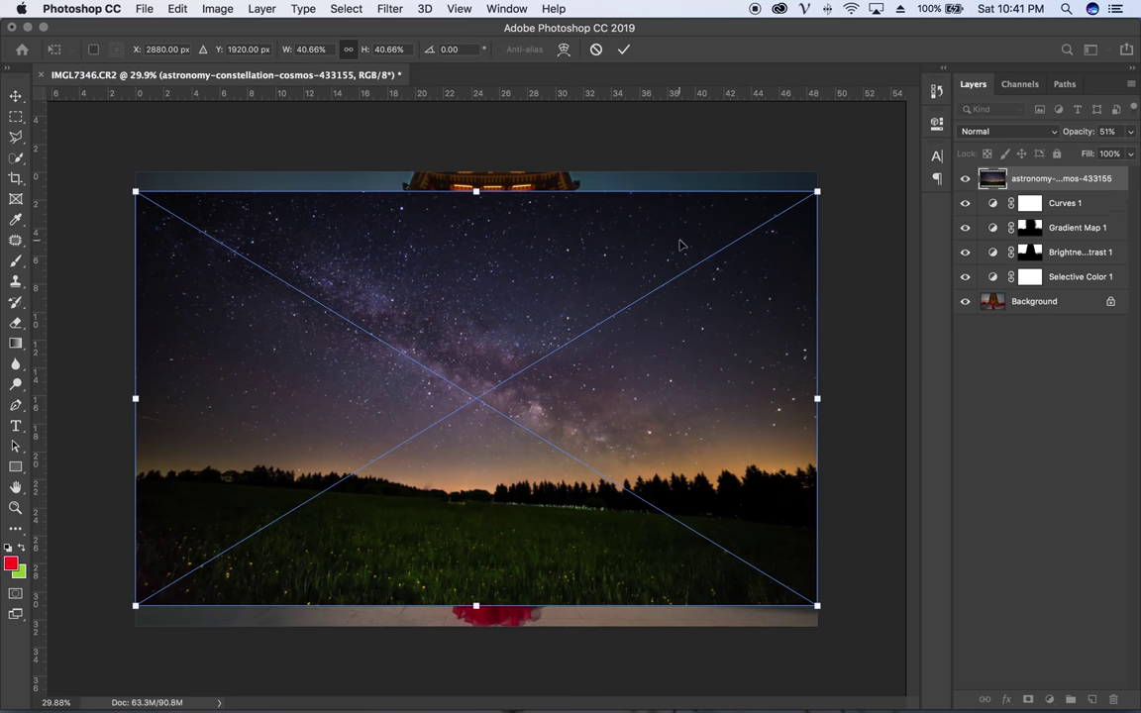
- Commit the placed Milky Way photo slightly raised, set it to Screen blend, and fit the view
drag(679, 244, 678, 224)
key(Return)
key(z)
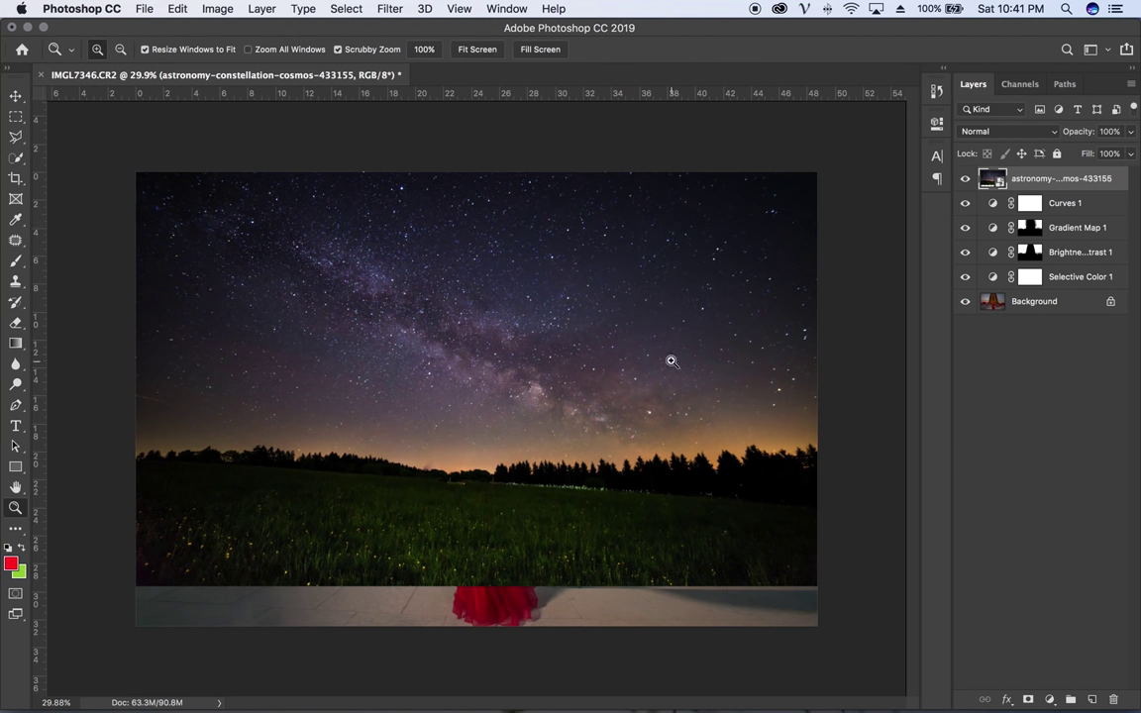
click(1019, 132)
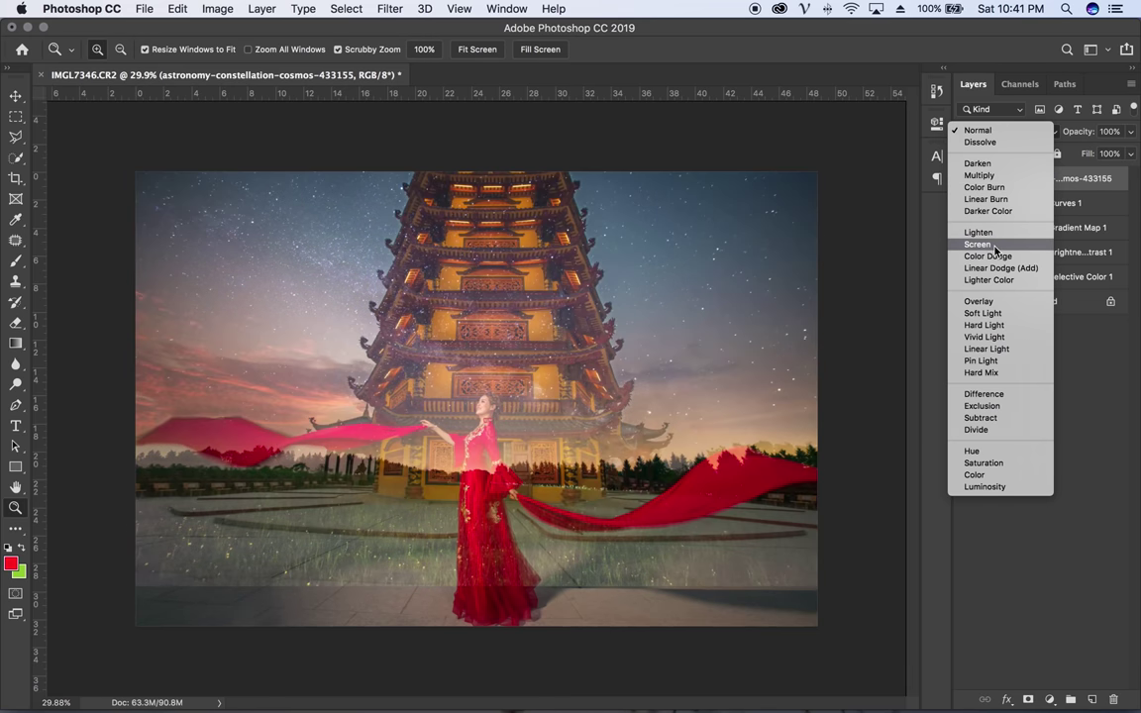
click(995, 244)
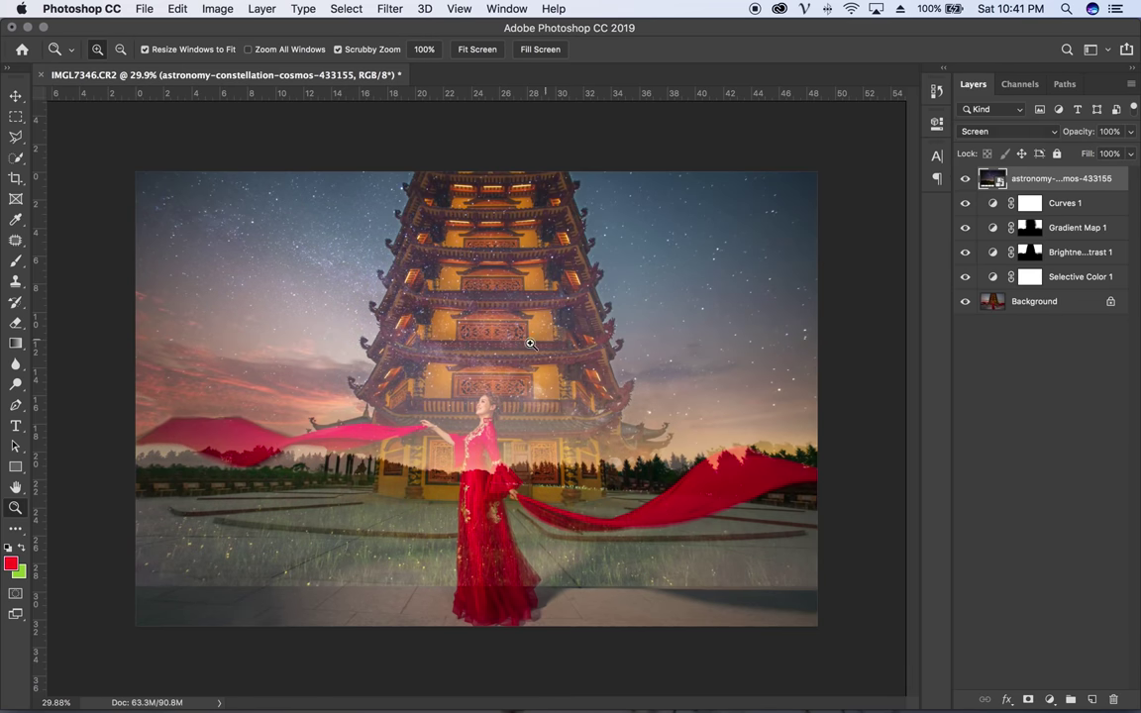
alt+click(478, 337)
click(495, 396)
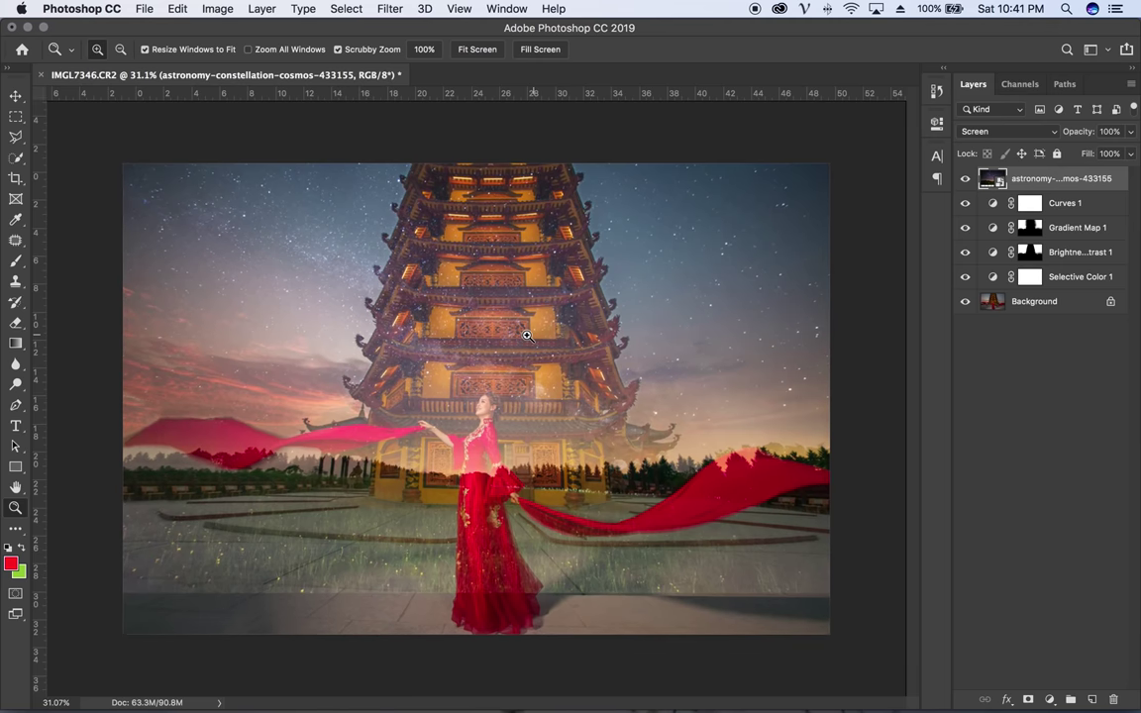
- In the Milky Way layer's Blending Options, split the Blend If sliders to fade its dark tones
double_click(1122, 181)
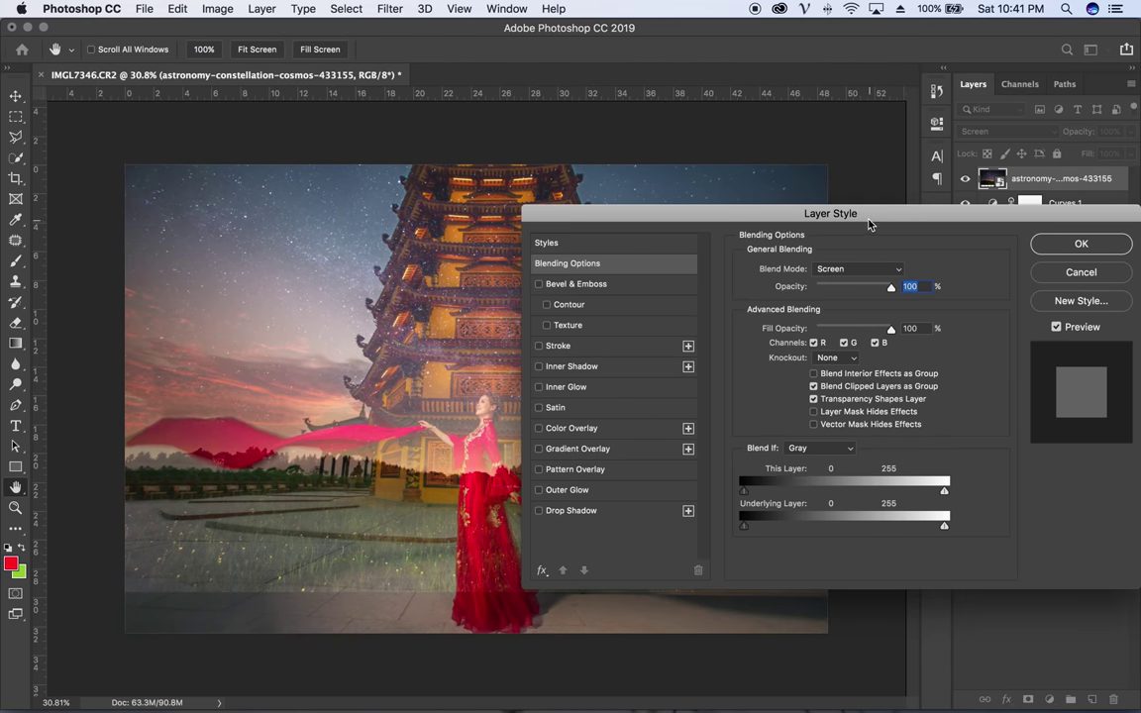
drag(869, 226, 804, 188)
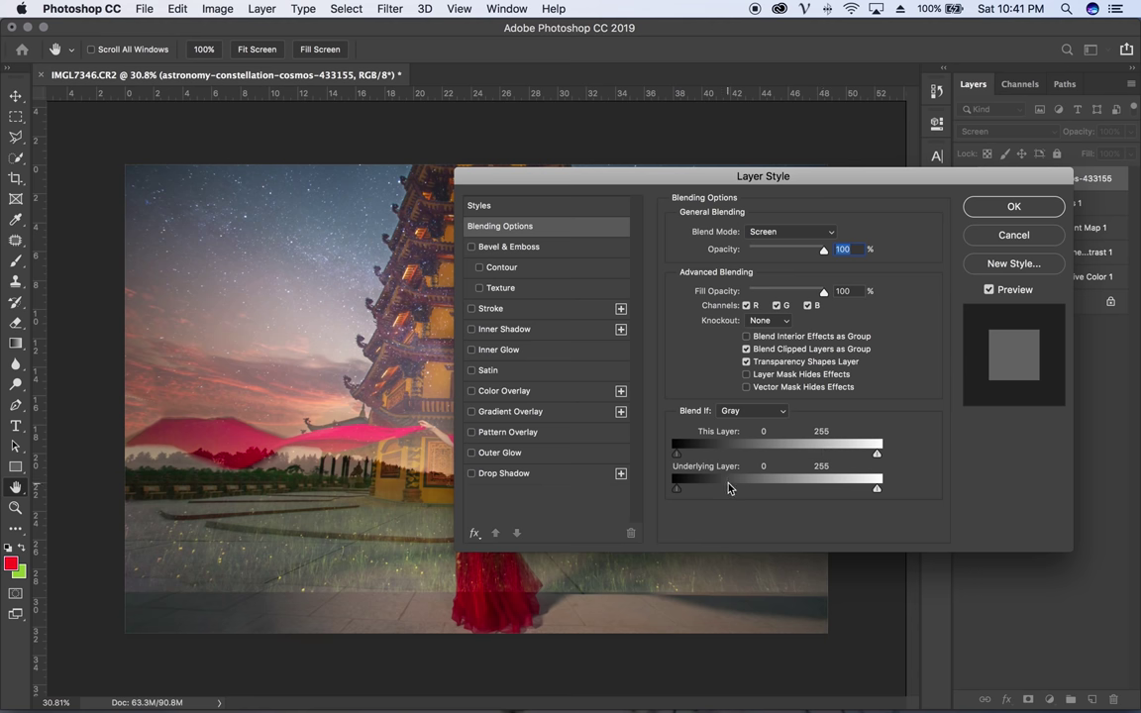
drag(676, 488, 804, 489)
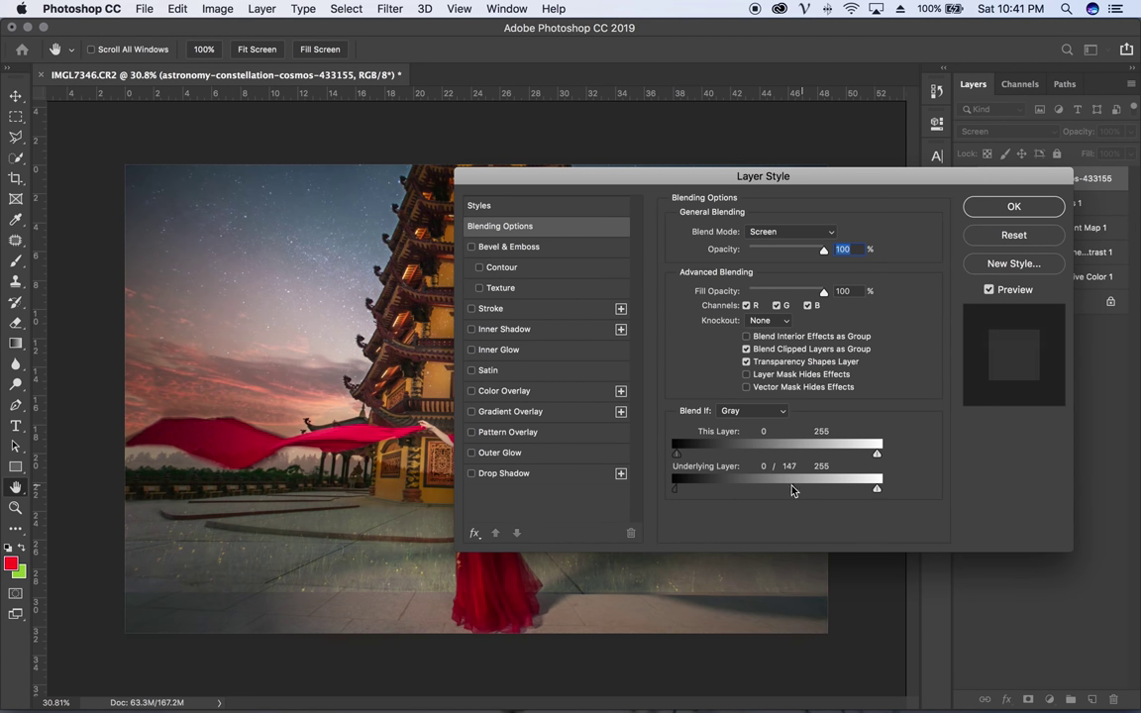
mouse_move(675, 455)
mouse_down()
mouse_move(813, 461)
mouse_move(675, 458)
mouse_up()
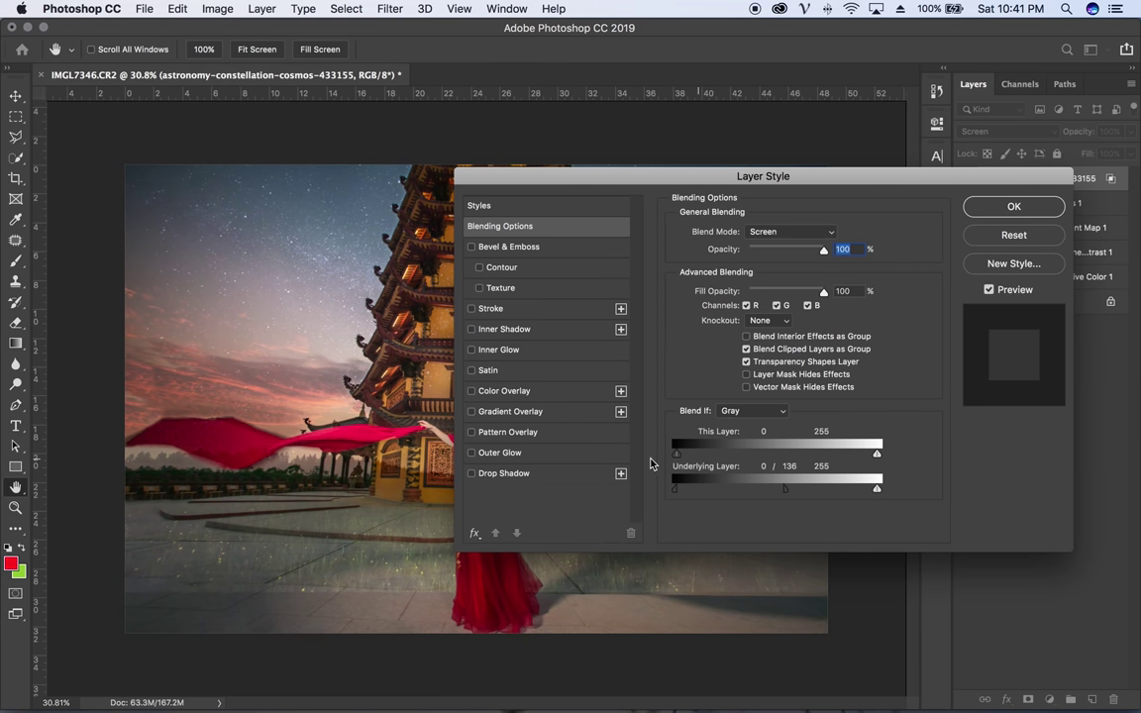
drag(784, 489, 675, 489)
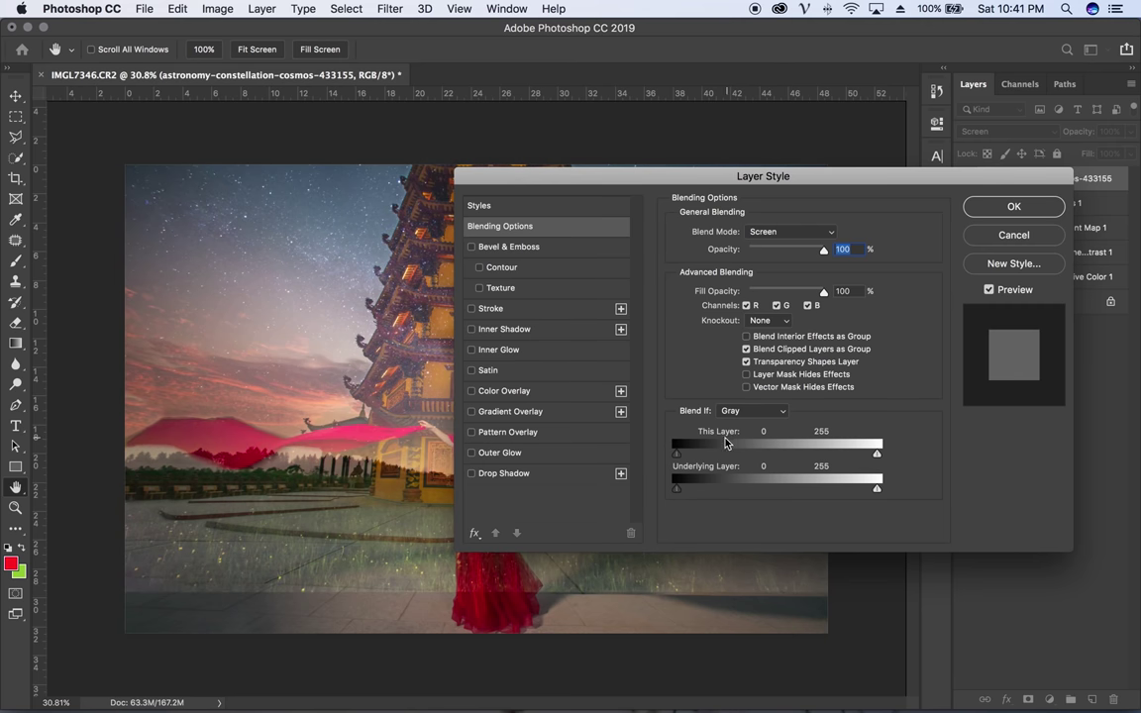
drag(676, 454, 712, 457)
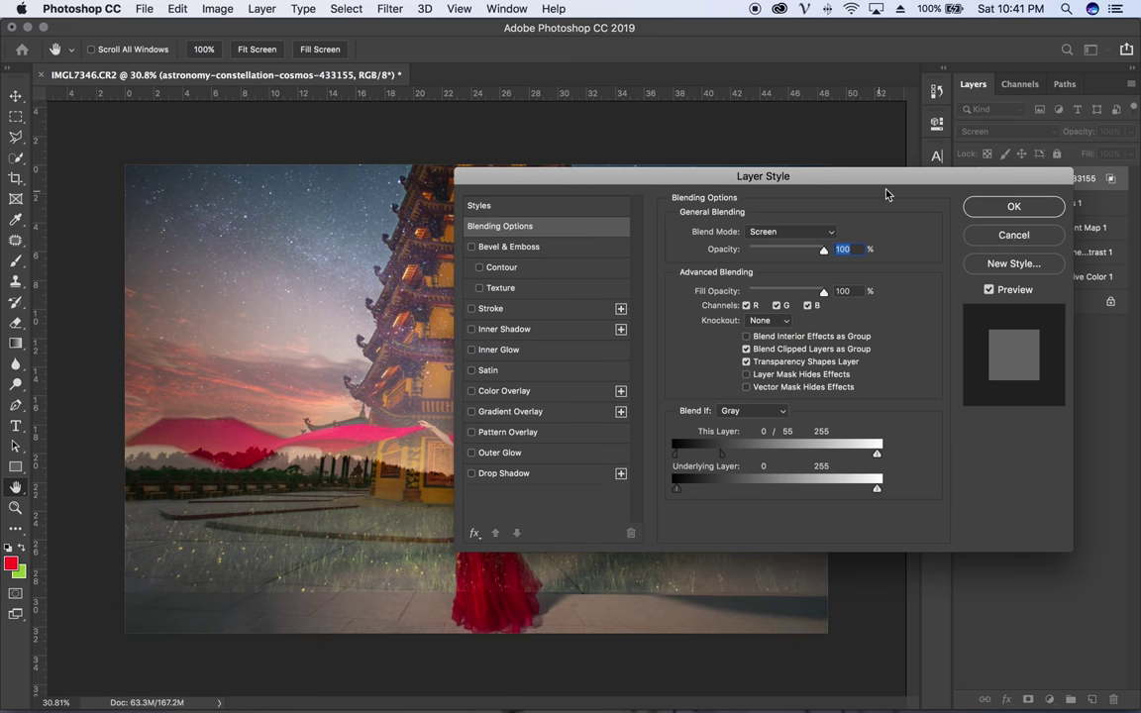
drag(896, 188, 703, 230)
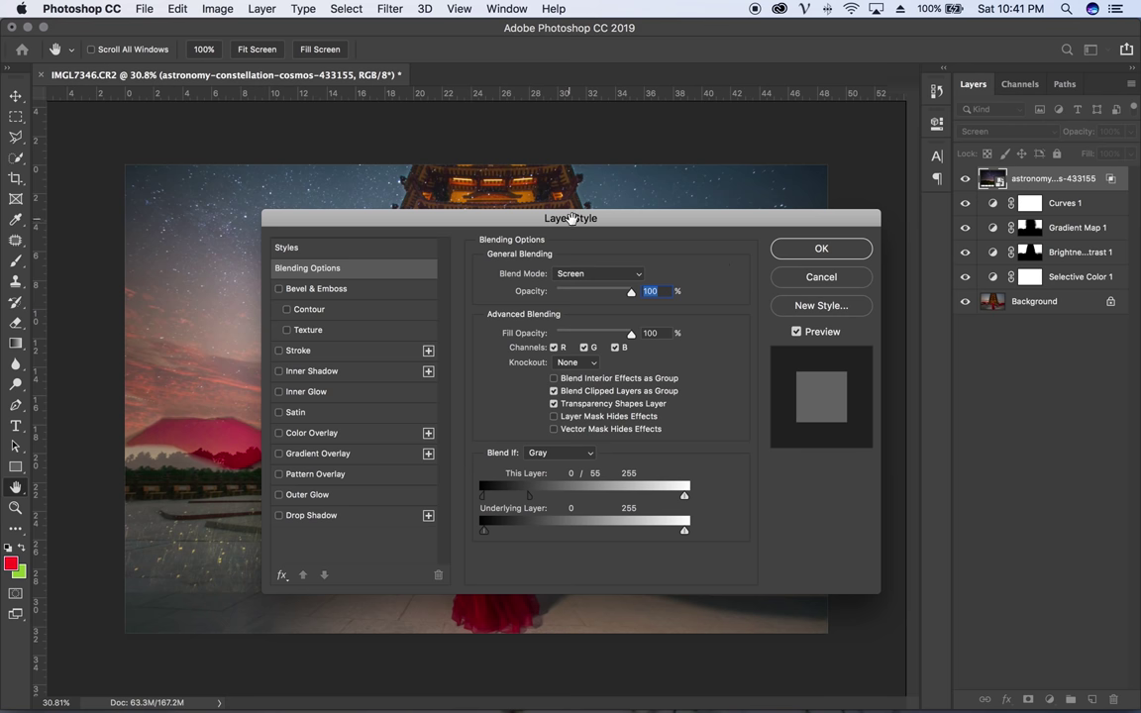
drag(571, 217, 608, 212)
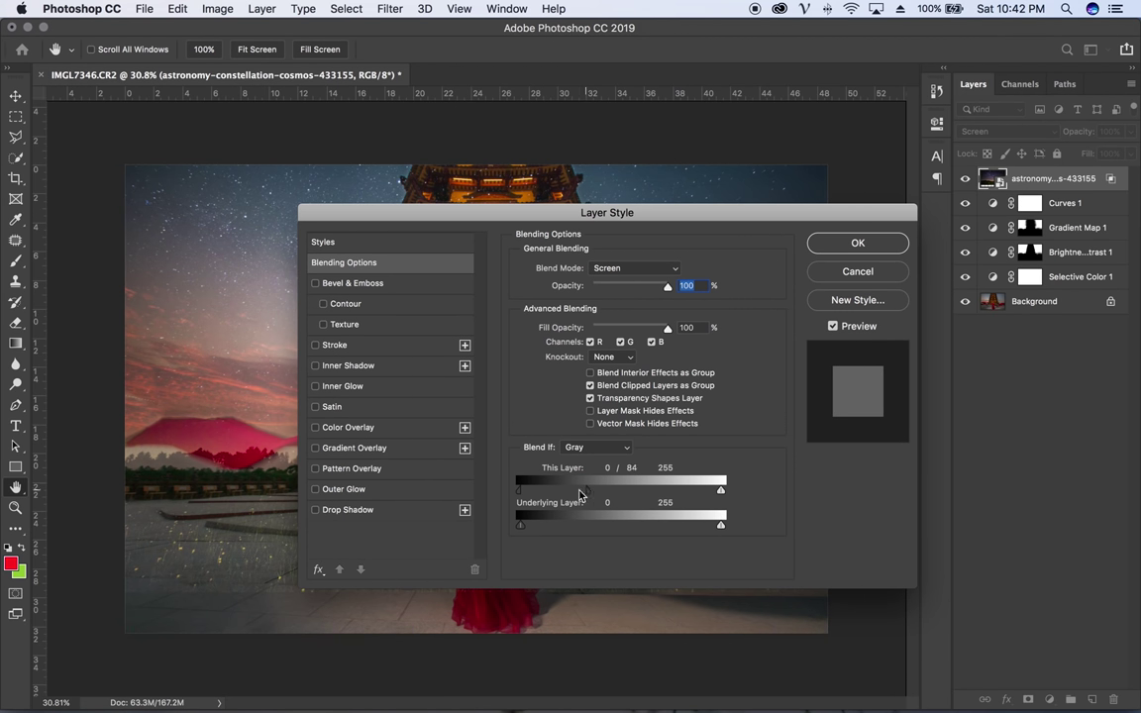
mouse_move(565, 489)
mouse_down()
mouse_move(517, 490)
mouse_move(574, 492)
mouse_up()
drag(717, 221, 681, 357)
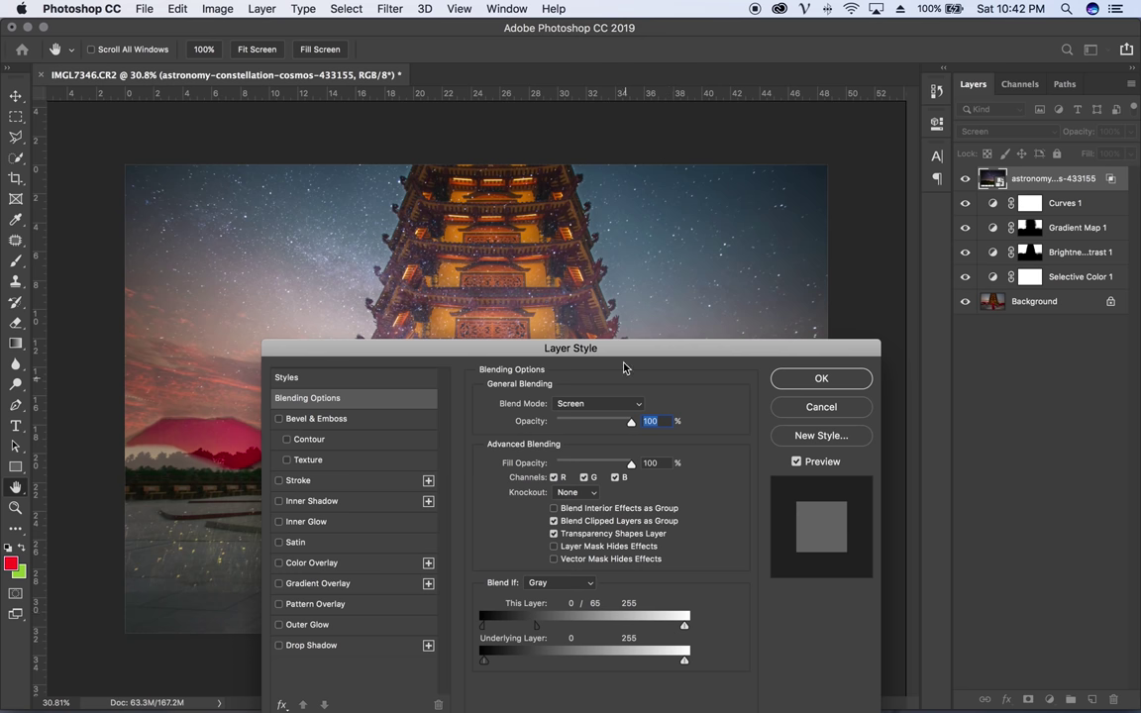
drag(637, 356, 718, 261)
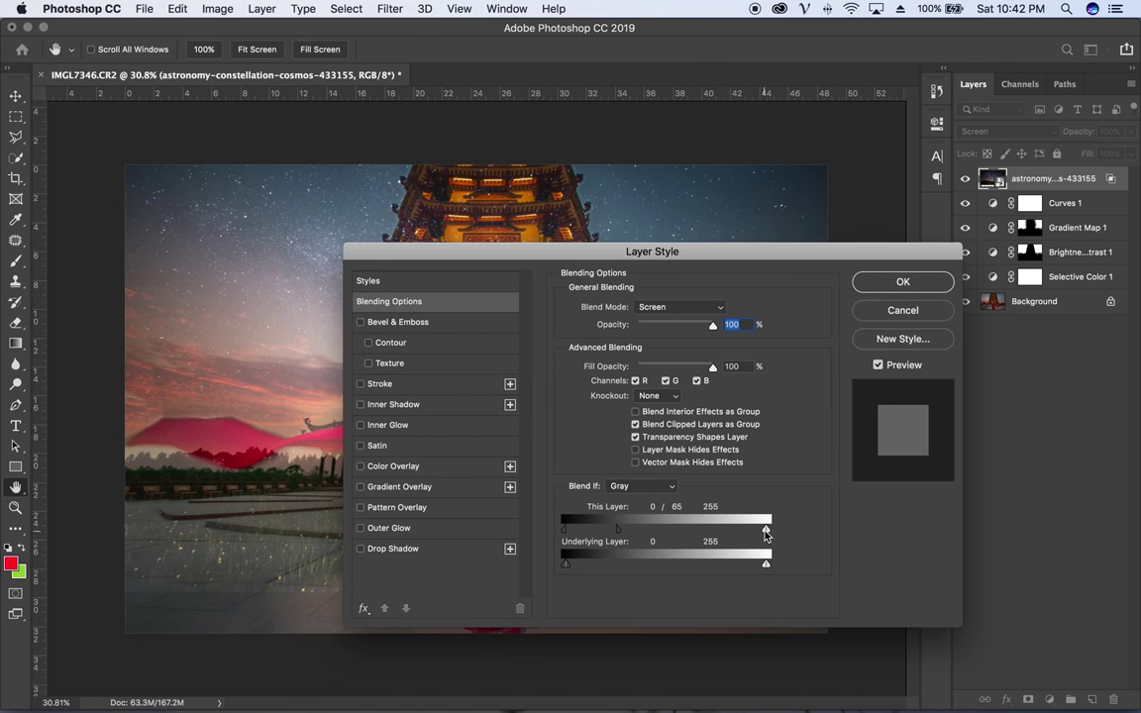
- Set the bright and Underlying Layer Blend If ranges (94/158), apply, and add a layer mask
mouse_move(765, 535)
mouse_down()
mouse_move(707, 531)
mouse_move(766, 530)
mouse_up()
mouse_move(696, 534)
mouse_down()
mouse_move(783, 534)
mouse_move(752, 534)
mouse_up()
drag(565, 563, 638, 568)
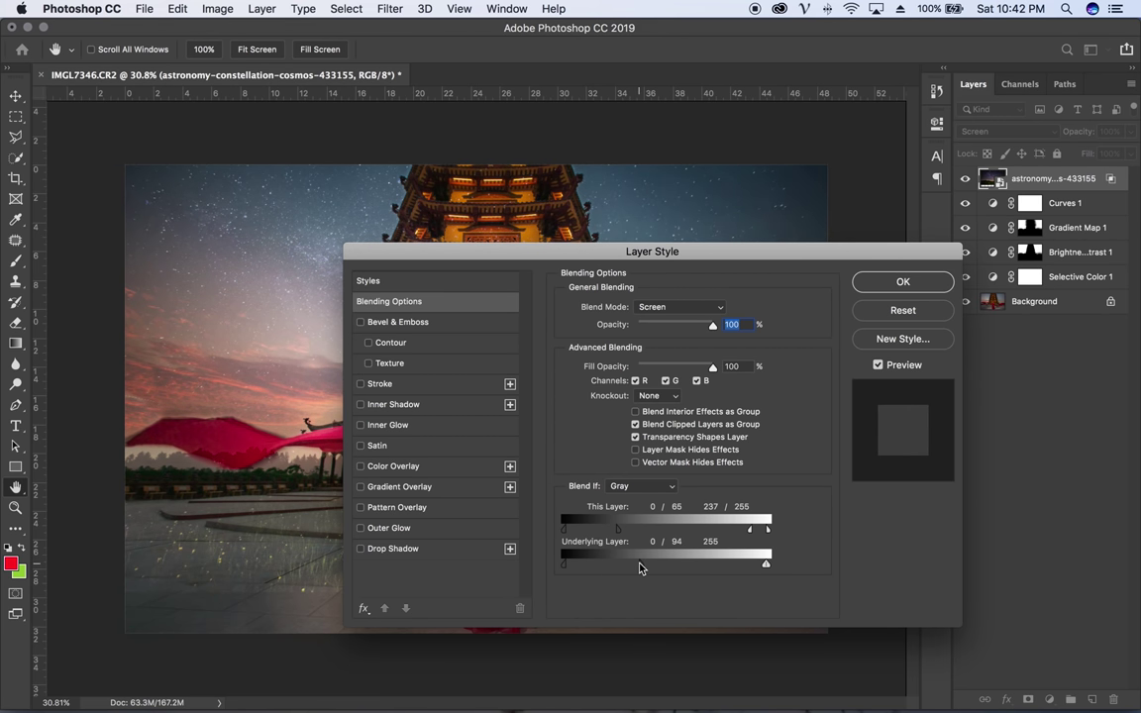
drag(761, 568, 742, 564)
click(902, 282)
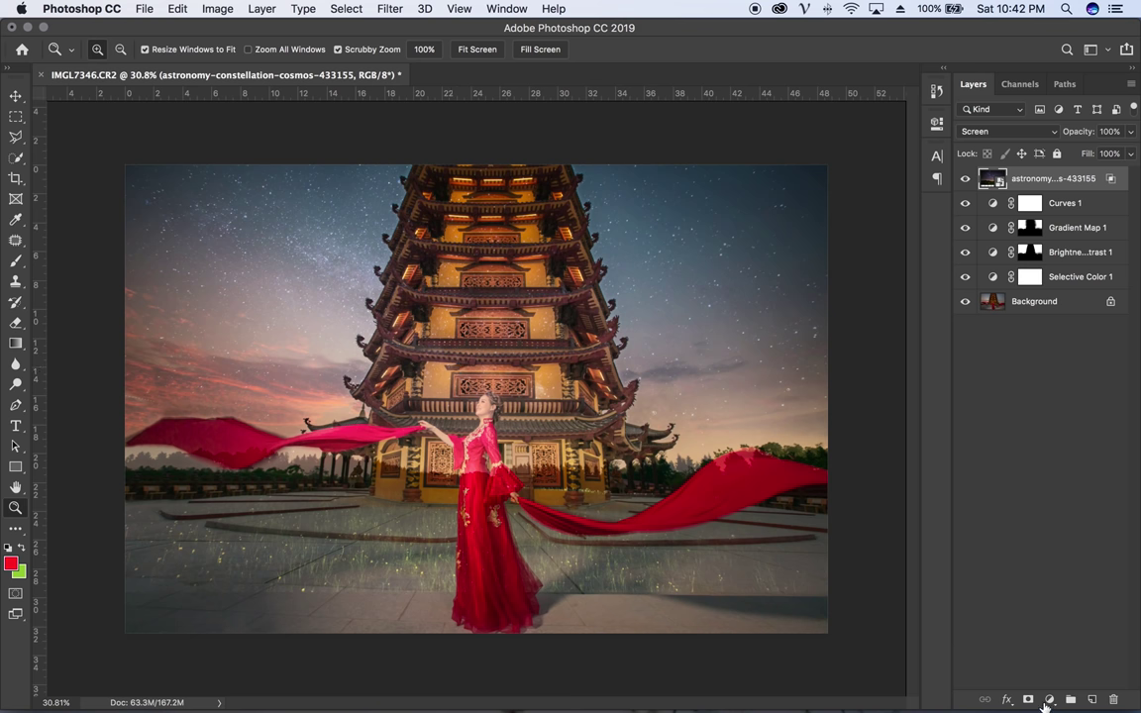
click(1029, 700)
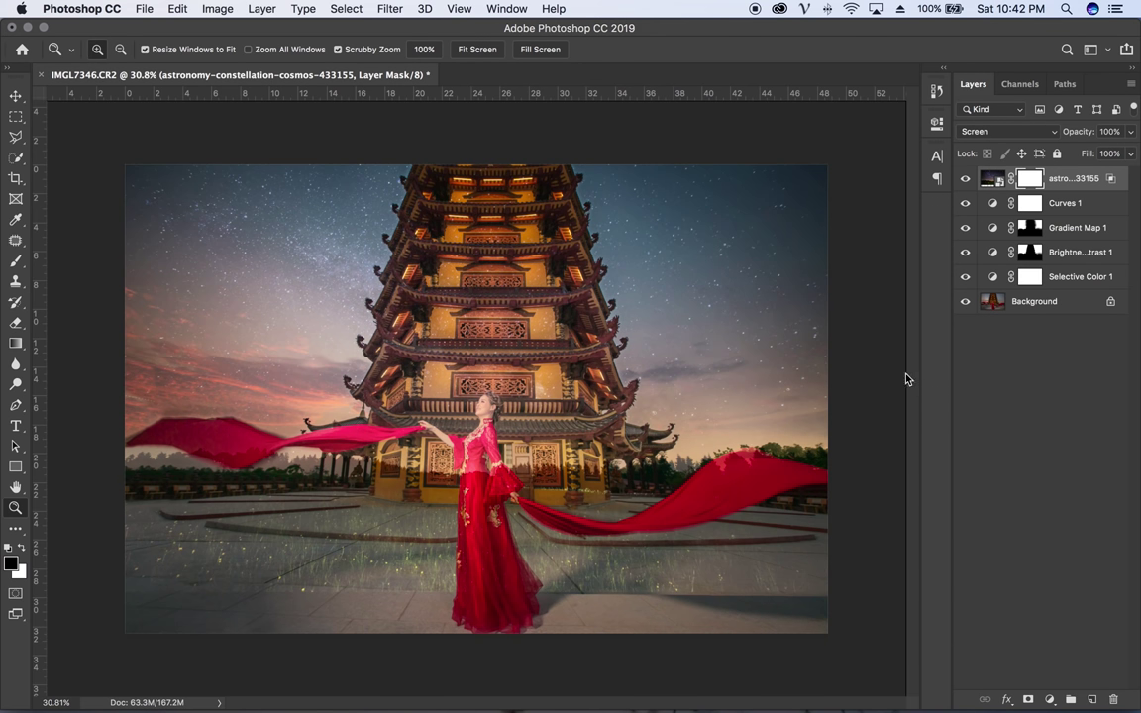
- Invert the Milky Way mask and paint stars back into the upper-left and upper-right sky with a 1400–1800 px brush
key(ctrl+i)
click(16, 260)
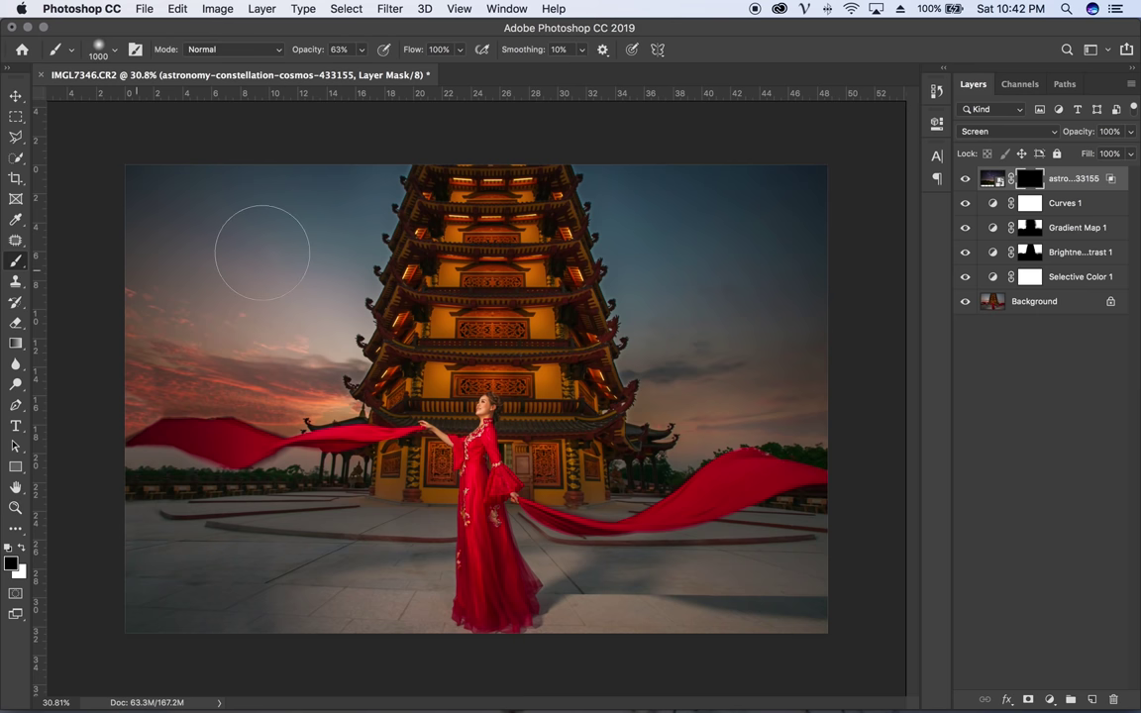
key(bracketright)
key(bracketright)
key(bracketright)
key(bracketright)
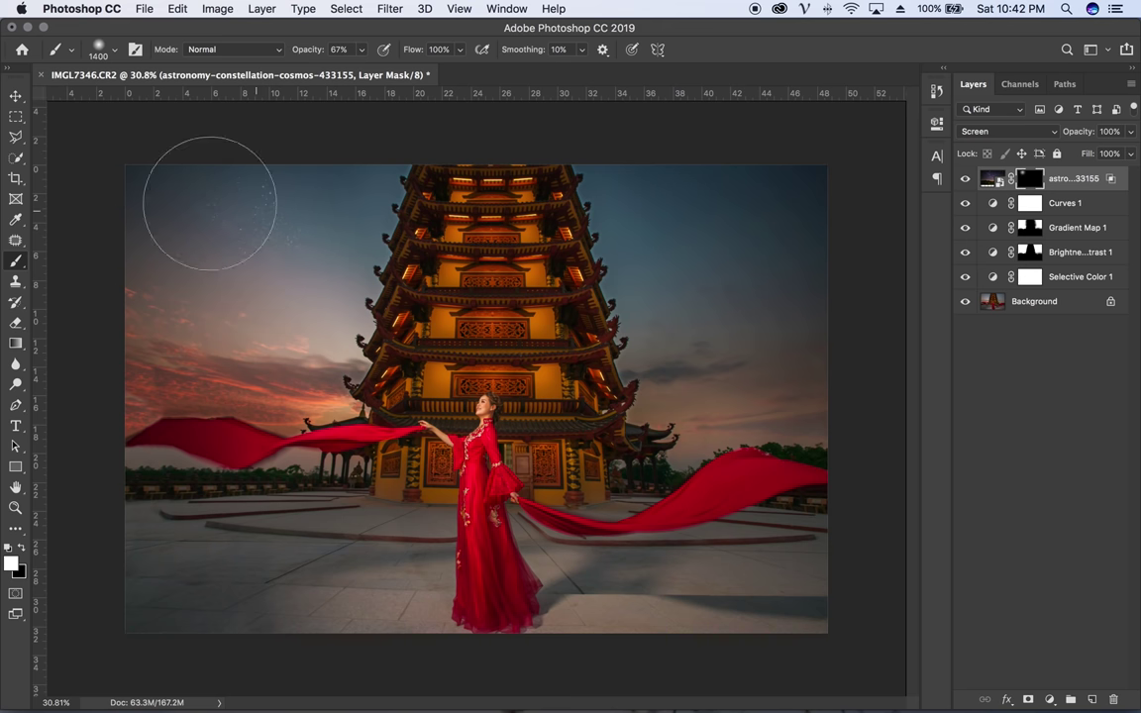
mouse_move(211, 191)
mouse_down()
mouse_move(178, 224)
mouse_move(215, 255)
mouse_move(183, 324)
mouse_move(344, 191)
mouse_move(344, 173)
mouse_move(229, 204)
mouse_move(173, 202)
mouse_up()
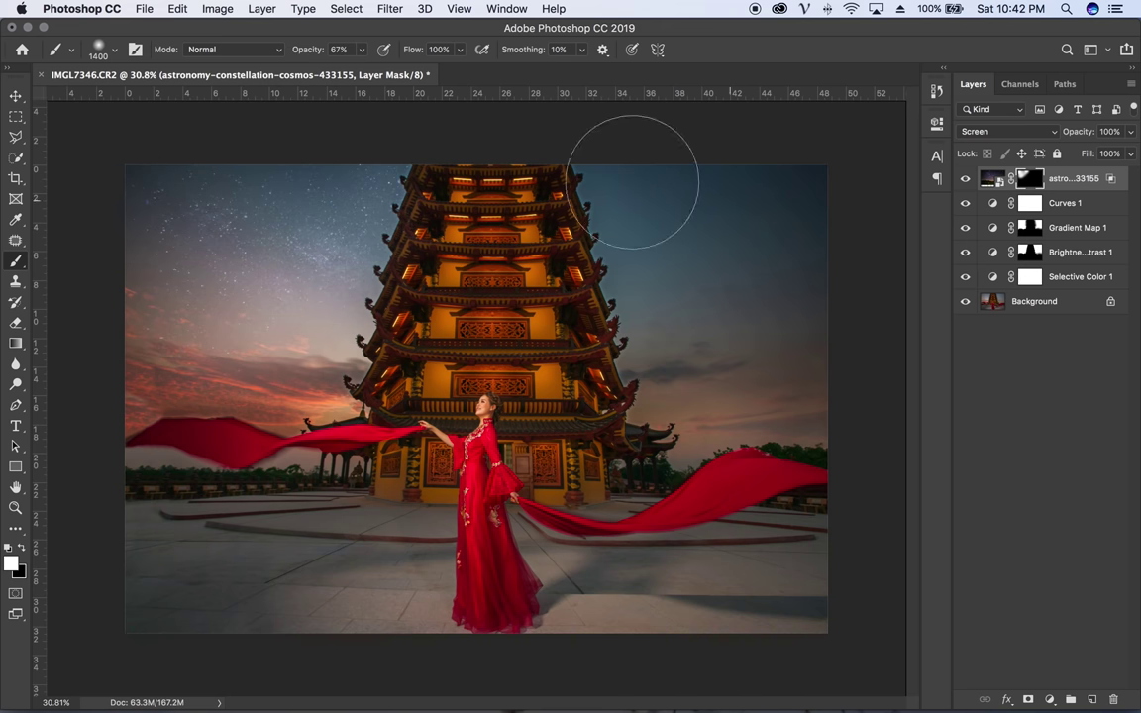
mouse_move(631, 178)
mouse_down()
mouse_move(693, 198)
mouse_move(848, 198)
mouse_move(708, 300)
mouse_move(764, 342)
mouse_move(815, 348)
mouse_move(723, 365)
mouse_up()
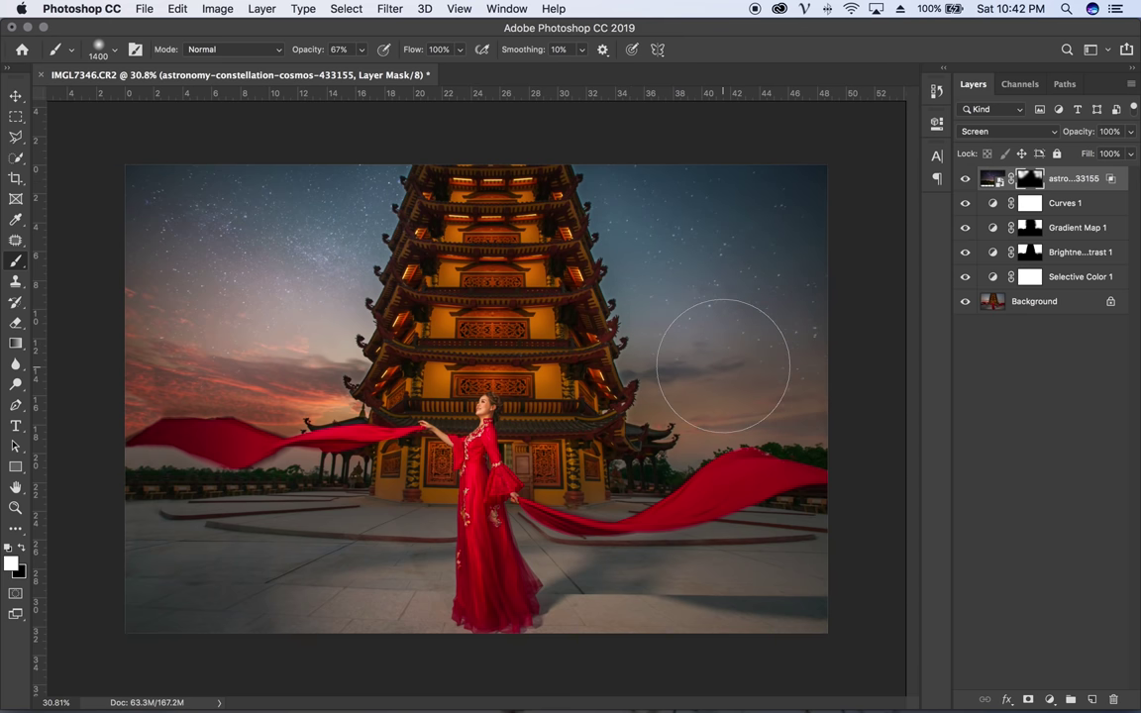
key(bracketright)
key(bracketright)
key(bracketright)
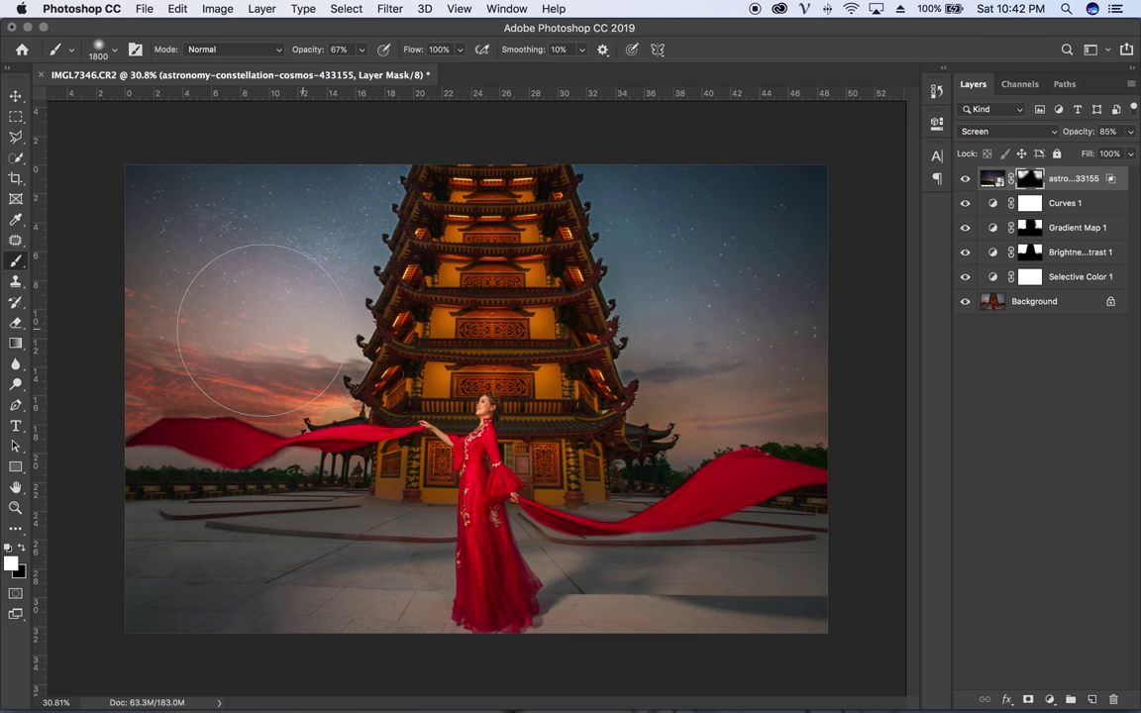
mouse_move(242, 242)
mouse_down()
mouse_move(229, 255)
mouse_move(306, 315)
mouse_up()
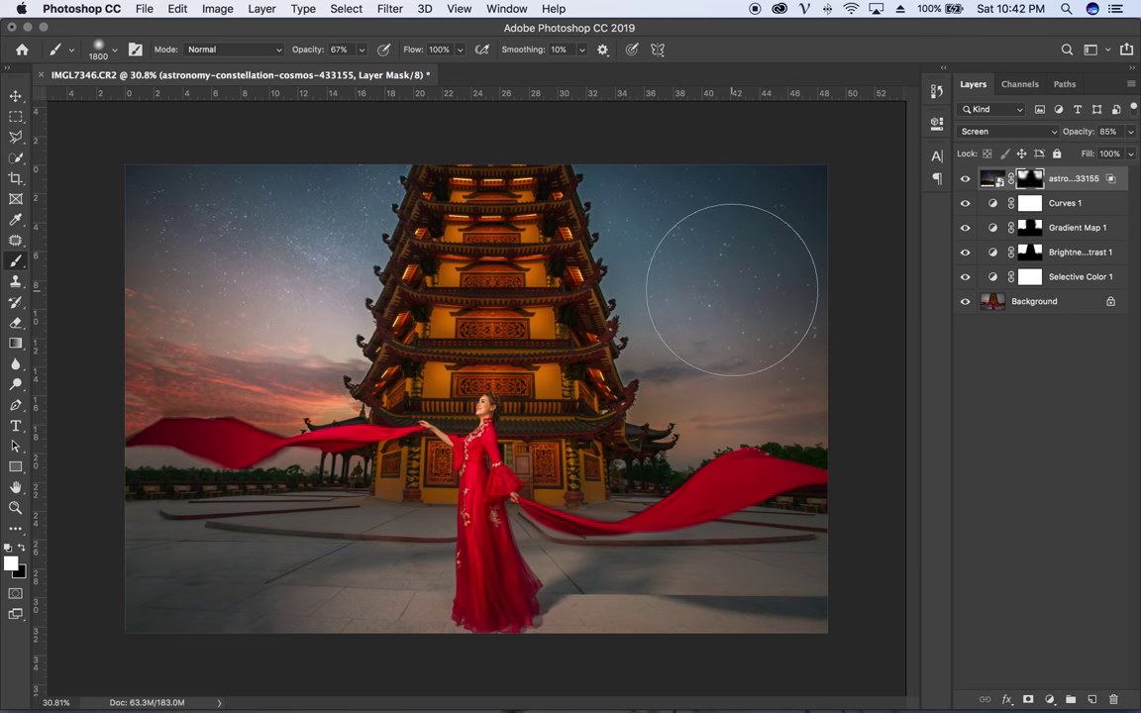
key(z)
mouse_move(713, 272)
mouse_down()
mouse_move(477, 317)
mouse_move(760, 325)
mouse_up()
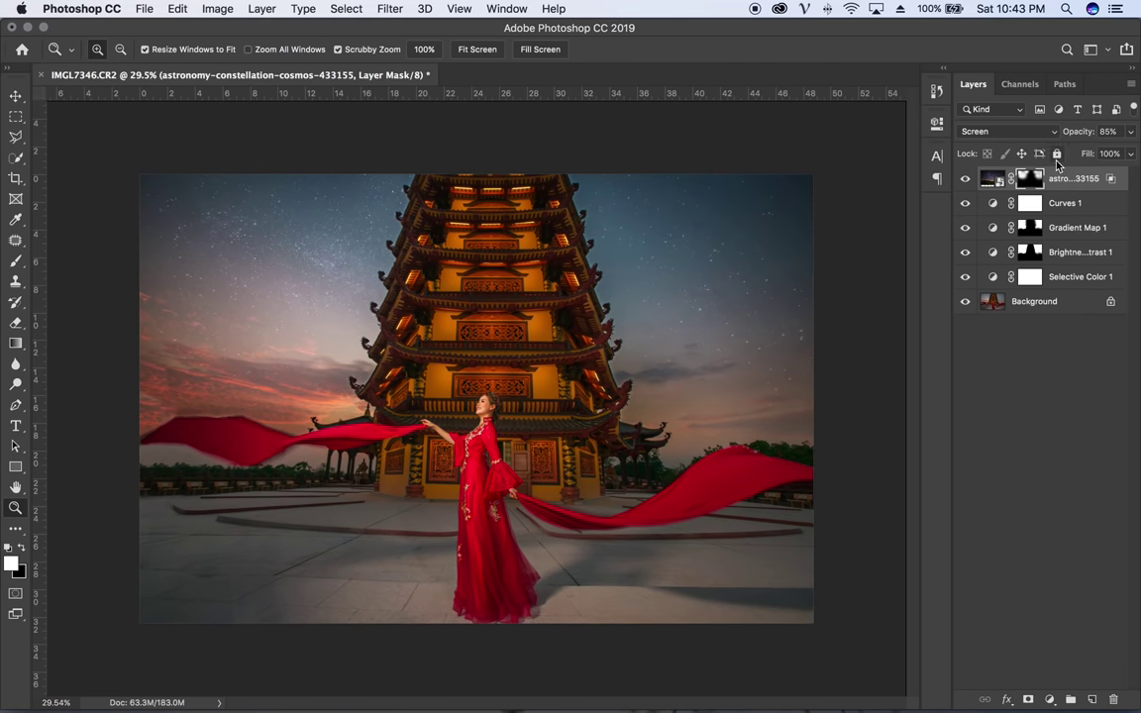
- Add a Brightness/Contrast 2 layer above Curves 1 with brightness lowered to -55
click(1075, 203)
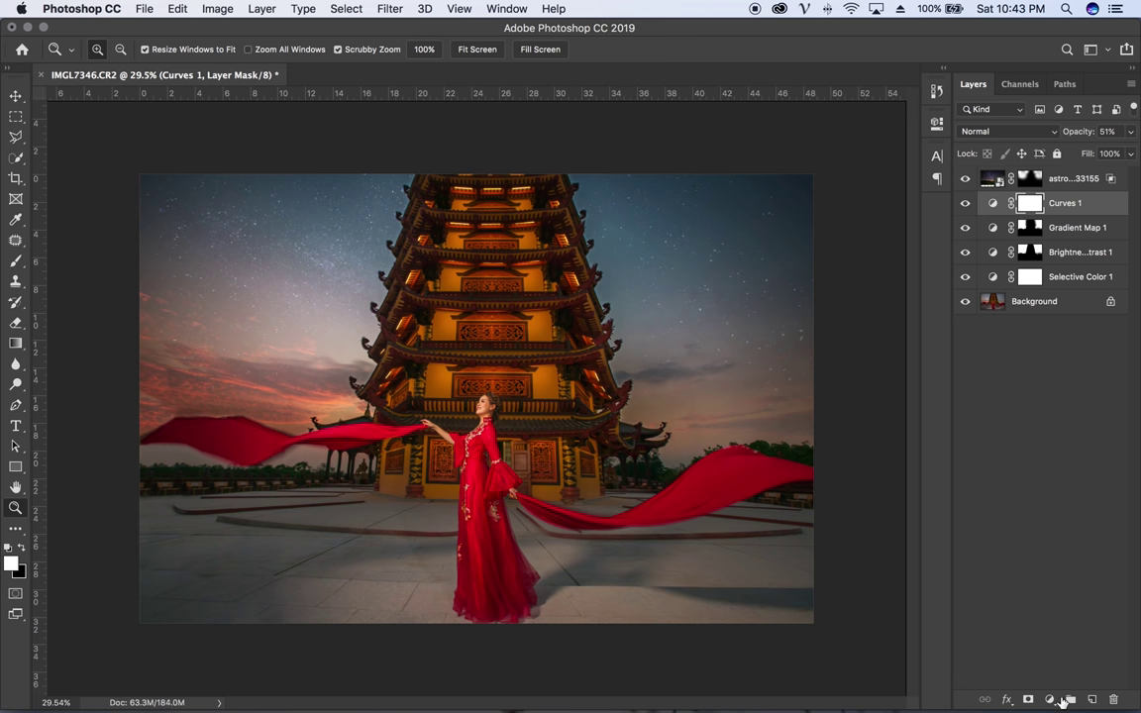
click(1062, 701)
click(1067, 483)
click(1051, 701)
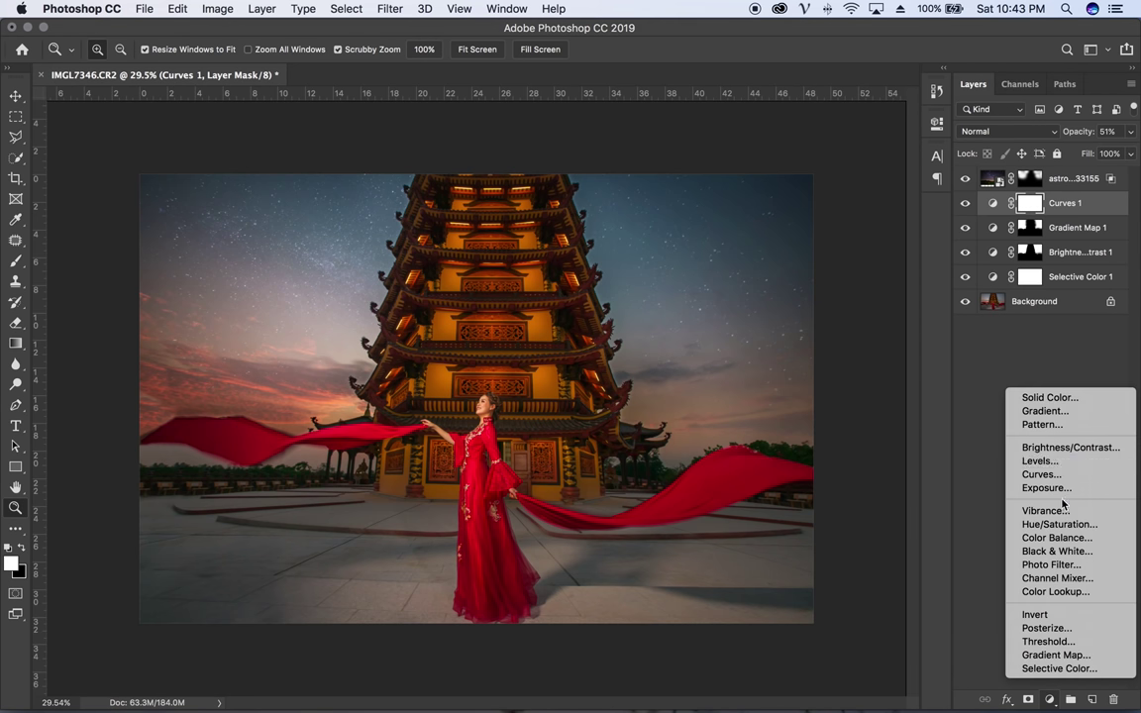
click(954, 406)
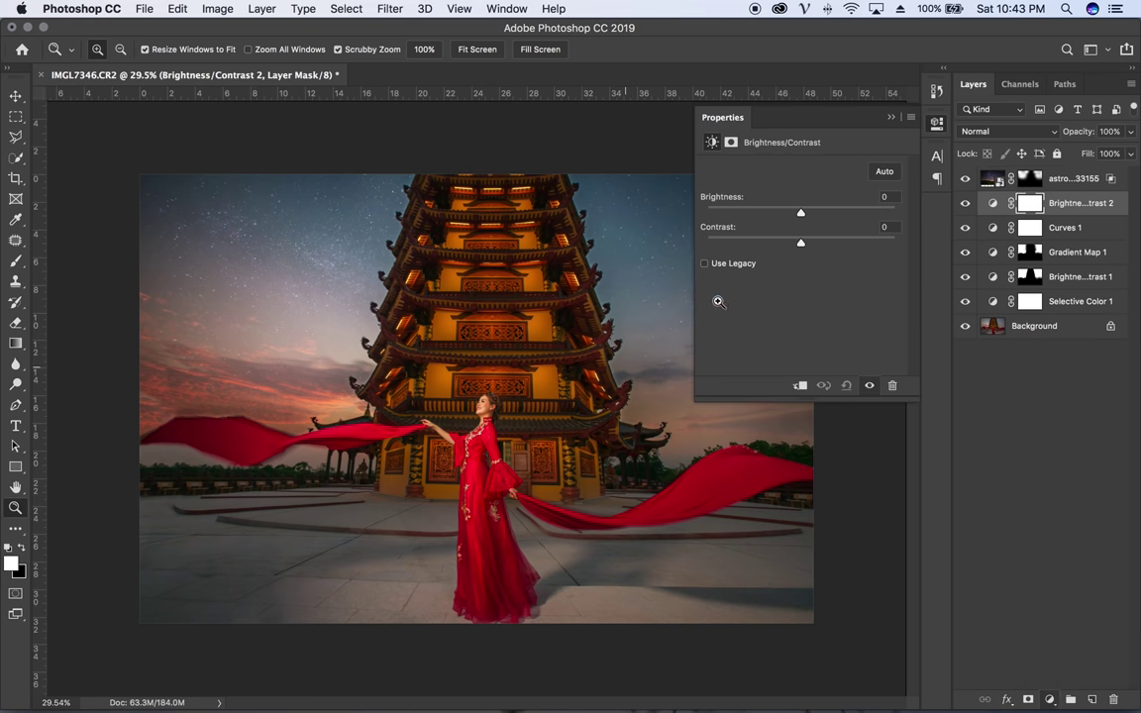
click(760, 213)
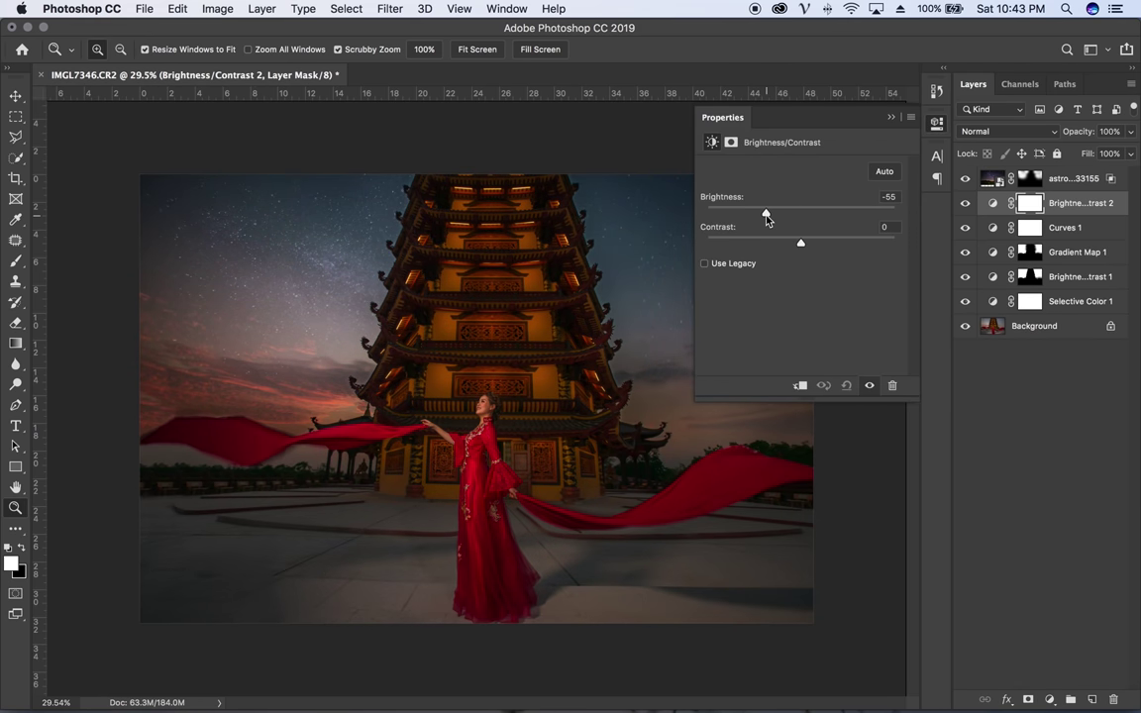
drag(772, 215, 779, 212)
click(892, 118)
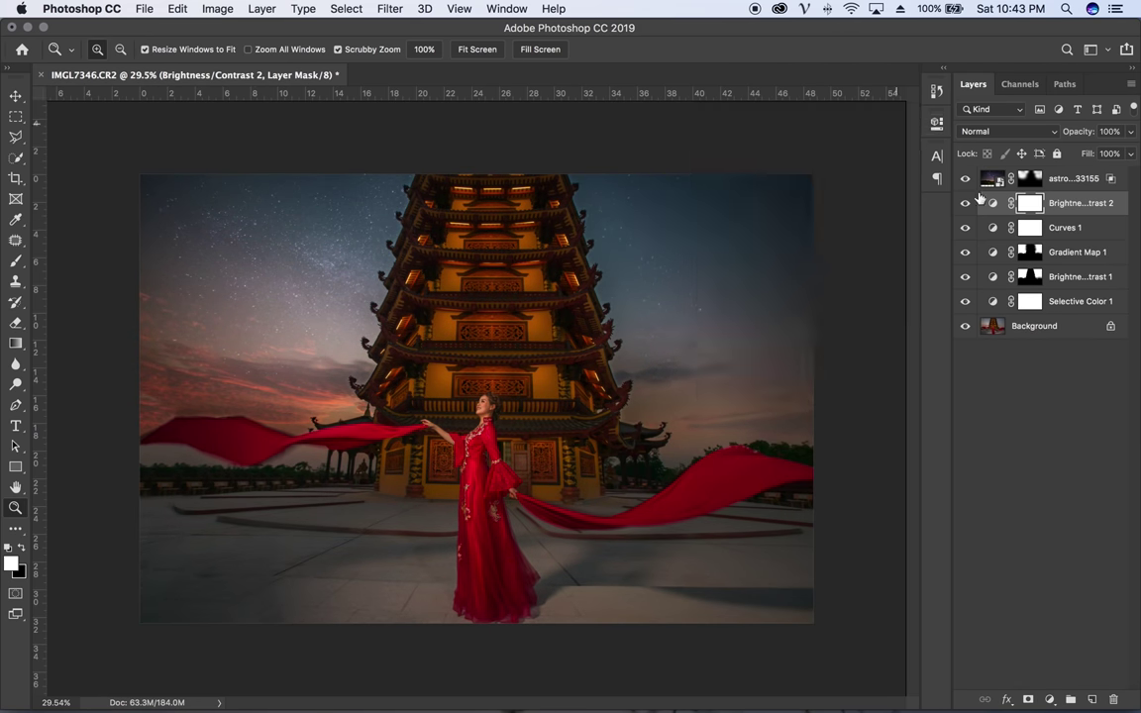
- Invert the Brightness/Contrast 2 mask to hide the darkening, ready for brushing
key(ctrl+i)
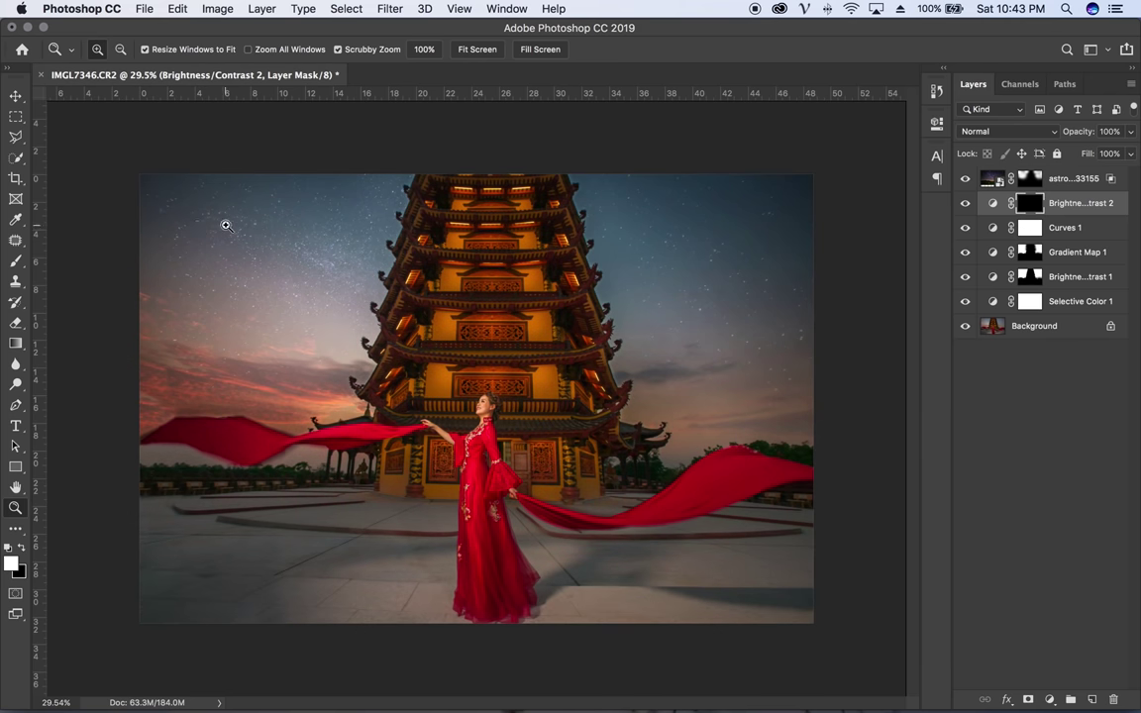
key(b)
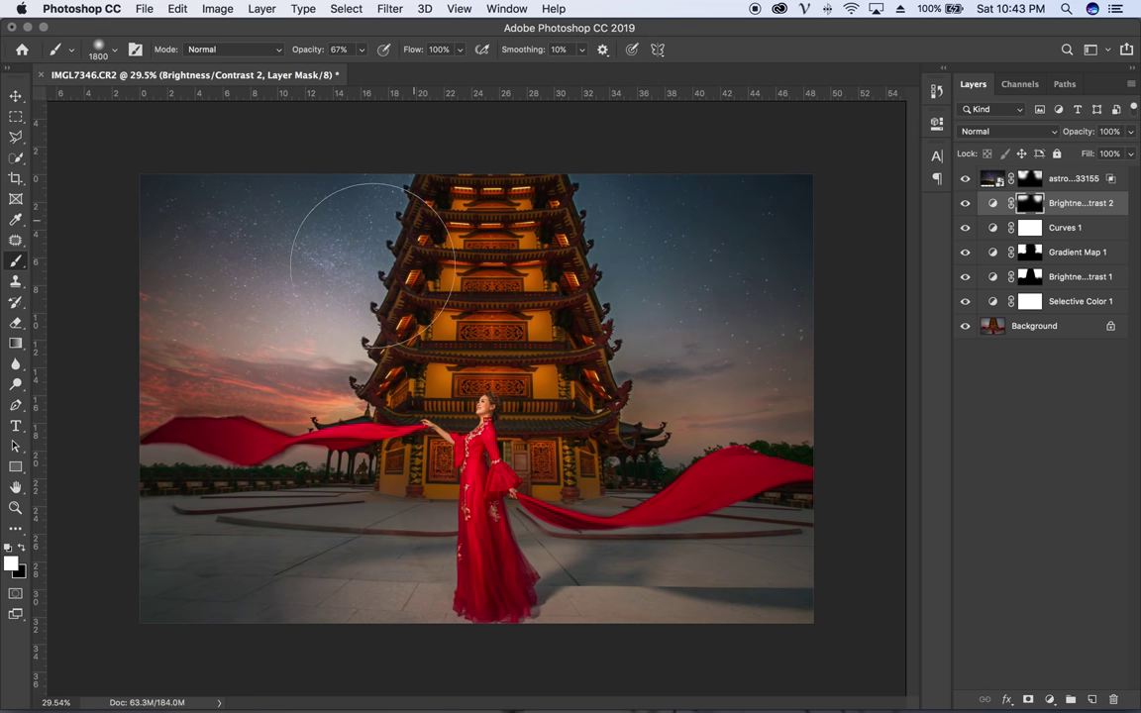
click(1074, 176)
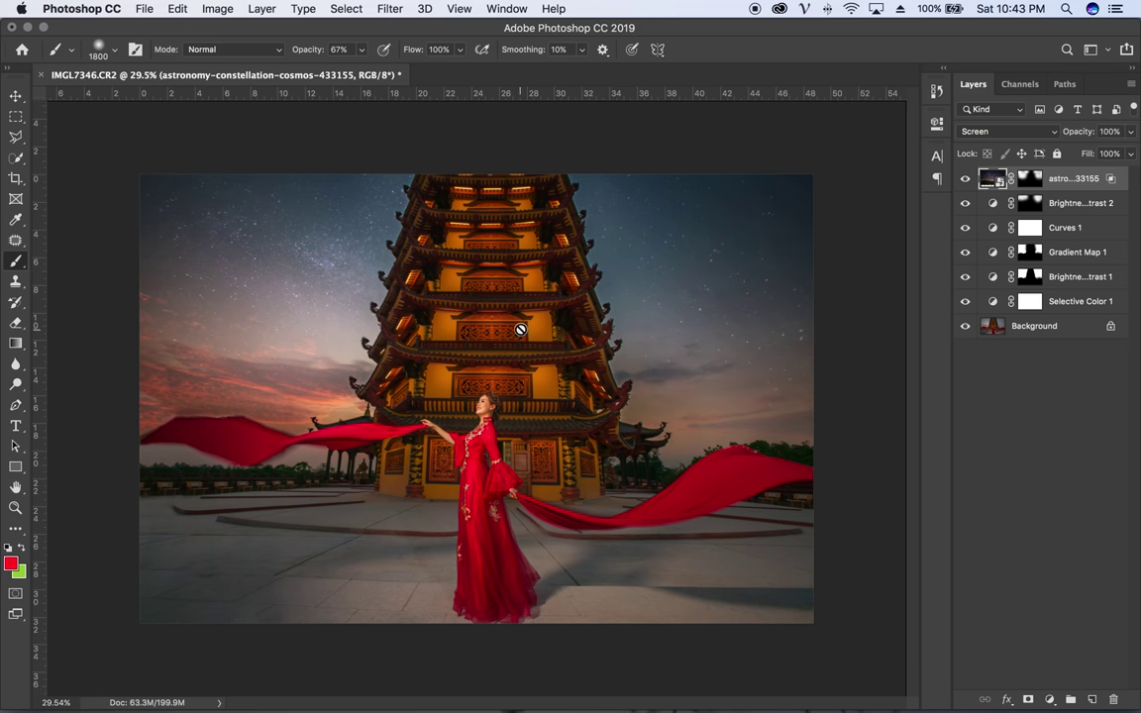
- Zoom the canvas in and back out to the full image, then bring Chrome forward
key(z)
mouse_move(504, 363)
mouse_down()
mouse_move(522, 366)
mouse_move(452, 396)
mouse_up()
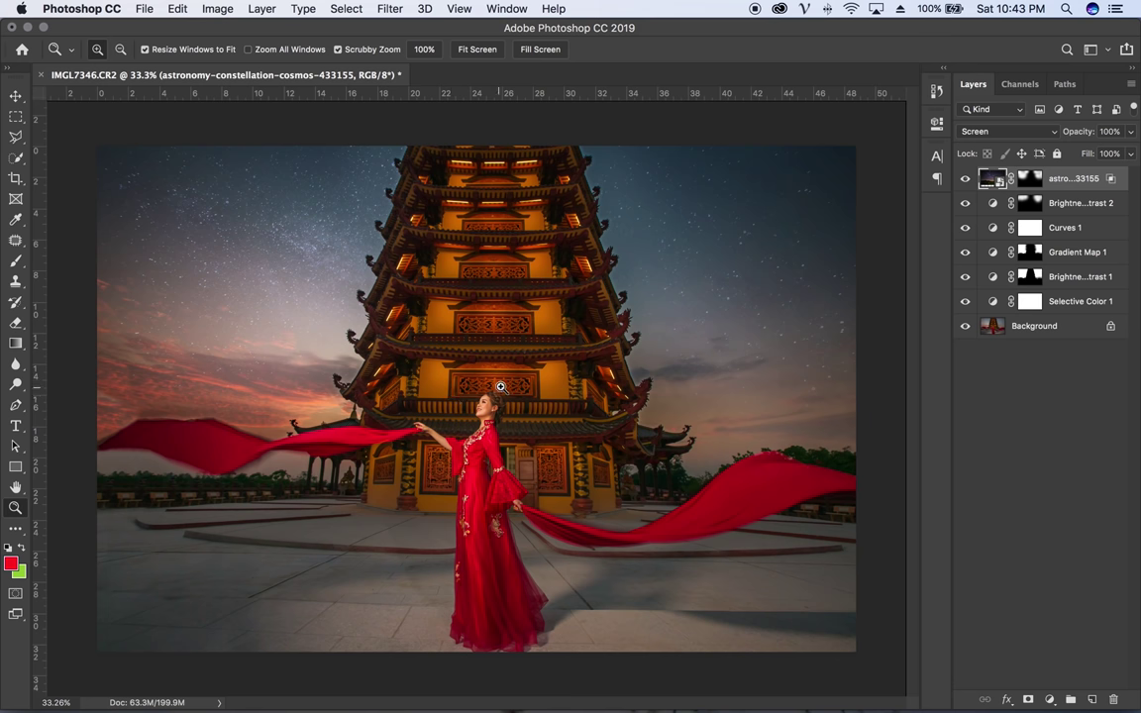
drag(516, 358, 493, 360)
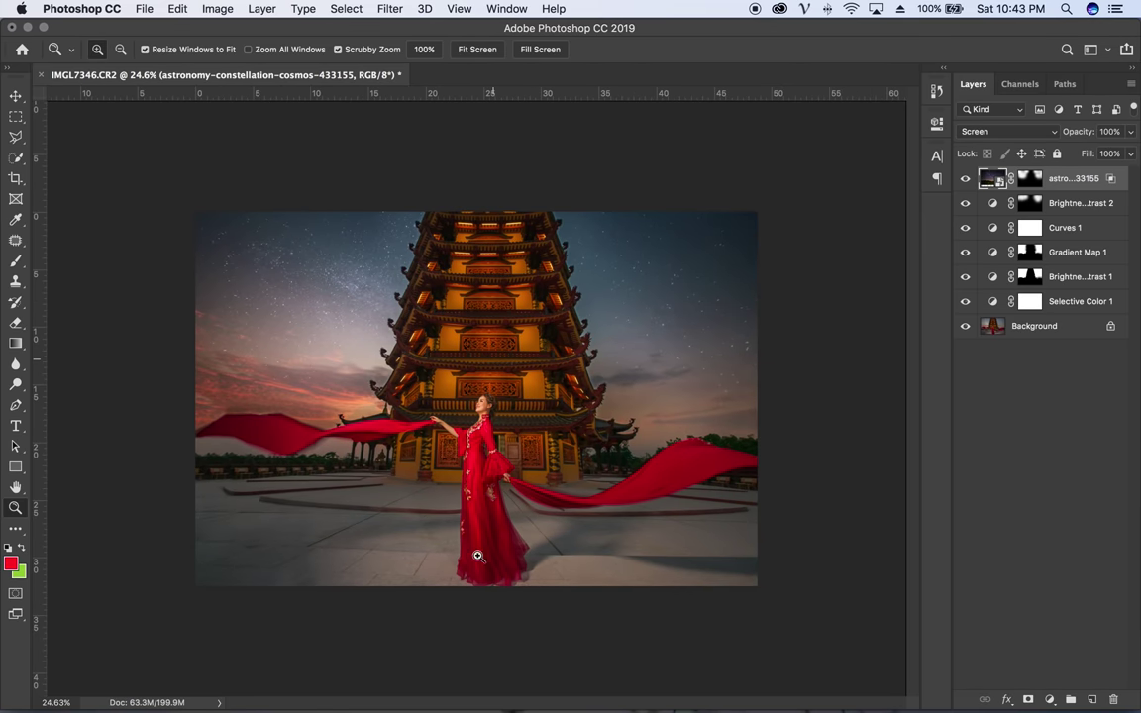
mouse_move(331, 709)
click(331, 681)
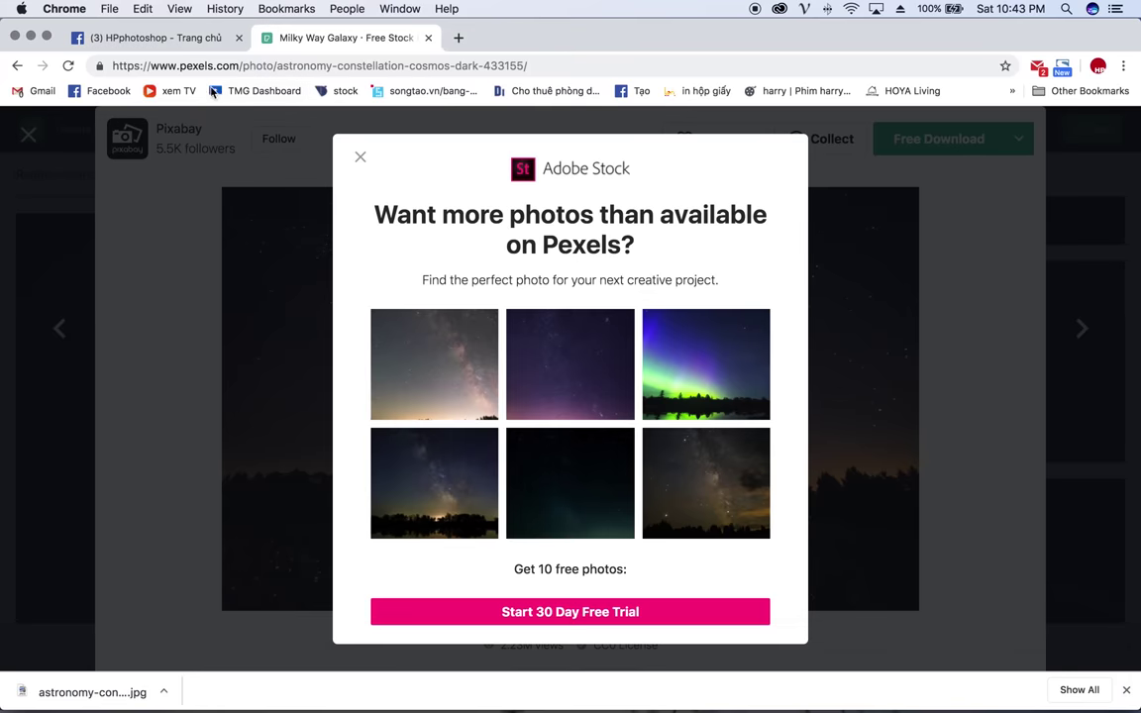
- Scroll the Facebook page down to the published pagoda portrait post
click(162, 45)
scroll(94, 409, down, 5)
scroll(95, 409, down, 5)
scroll(94, 409, down, 5)
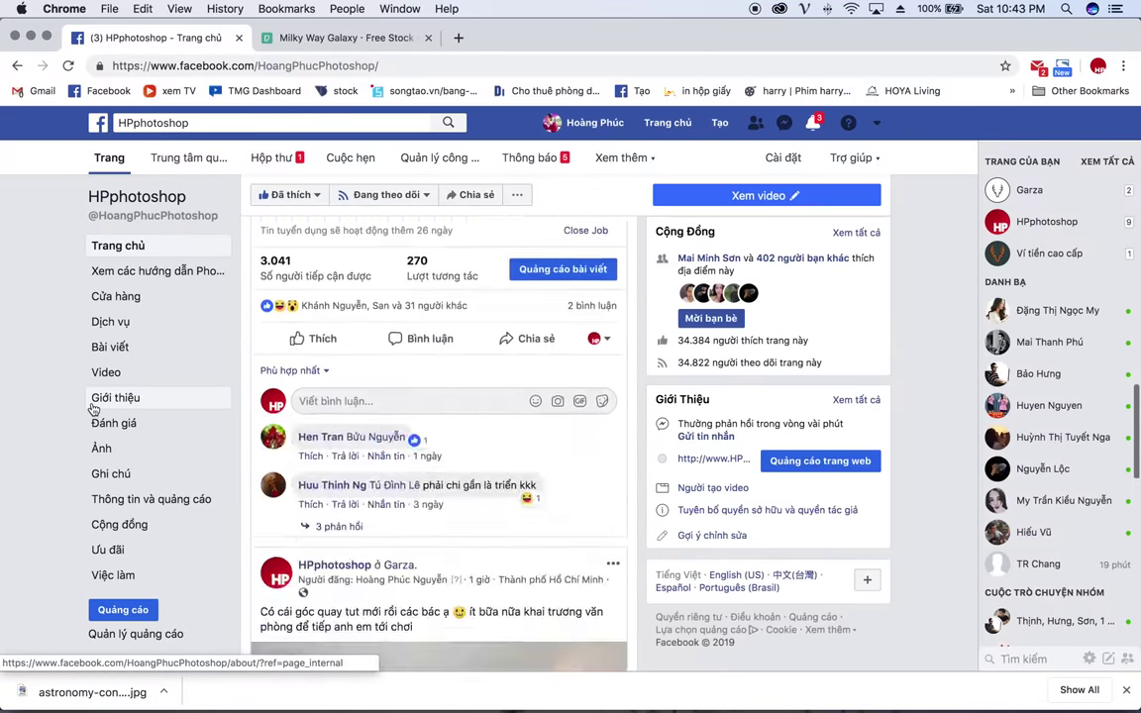
scroll(94, 409, down, 5)
scroll(96, 408, down, 5)
scroll(99, 407, down, 1)
scroll(104, 406, down, 3)
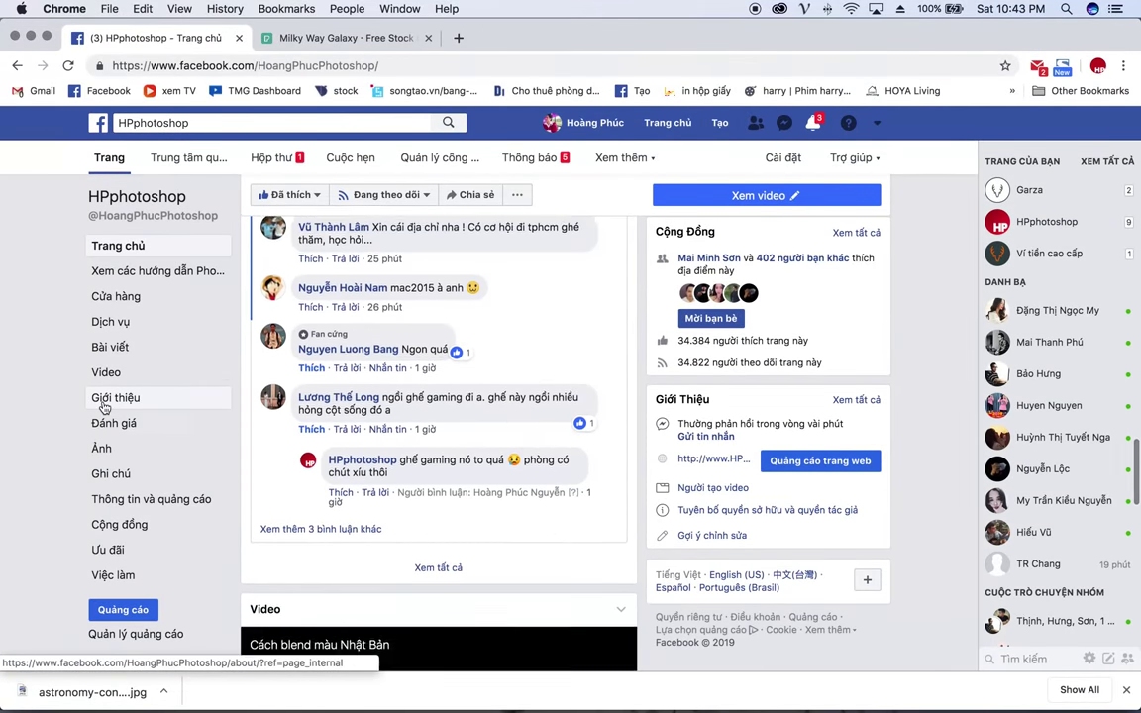
scroll(5, 424, down, 2)
scroll(5, 424, down, 5)
scroll(4, 424, down, 5)
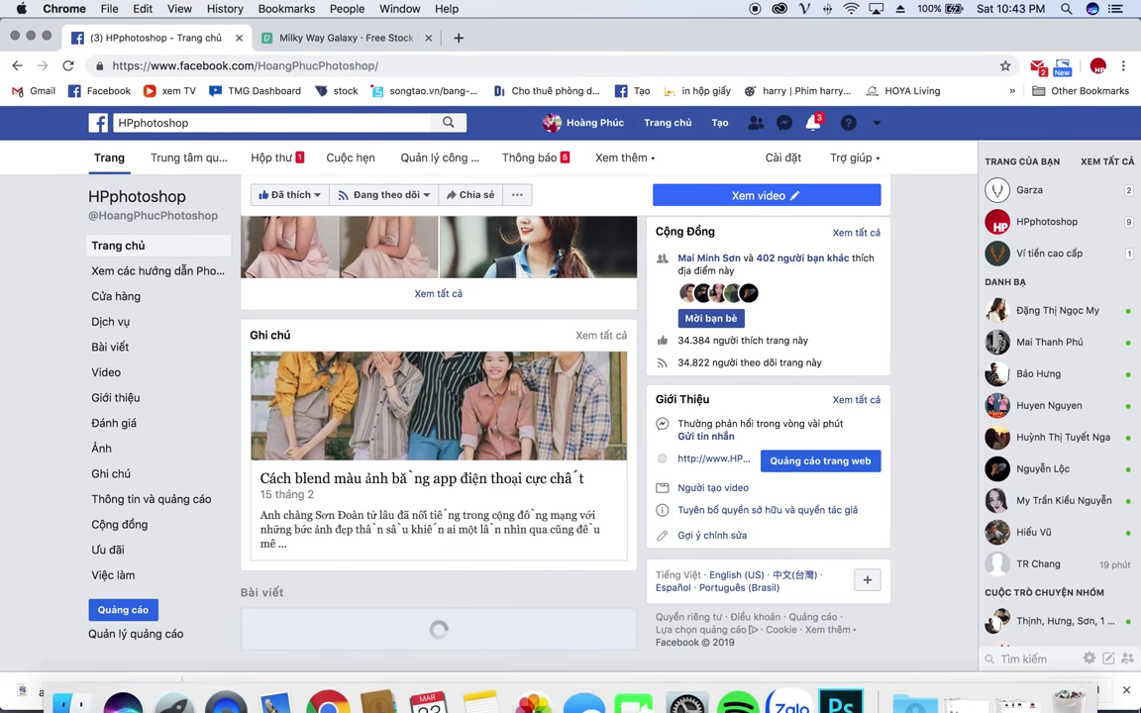
scroll(71, 490, down, 5)
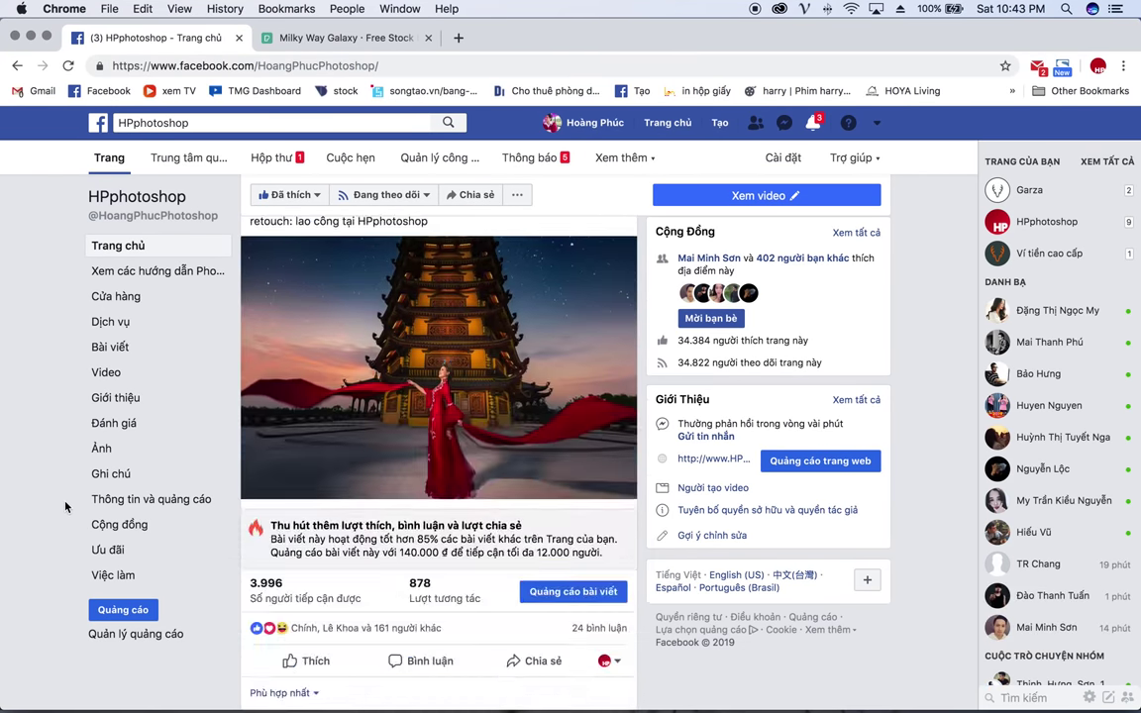
scroll(69, 504, down, 1)
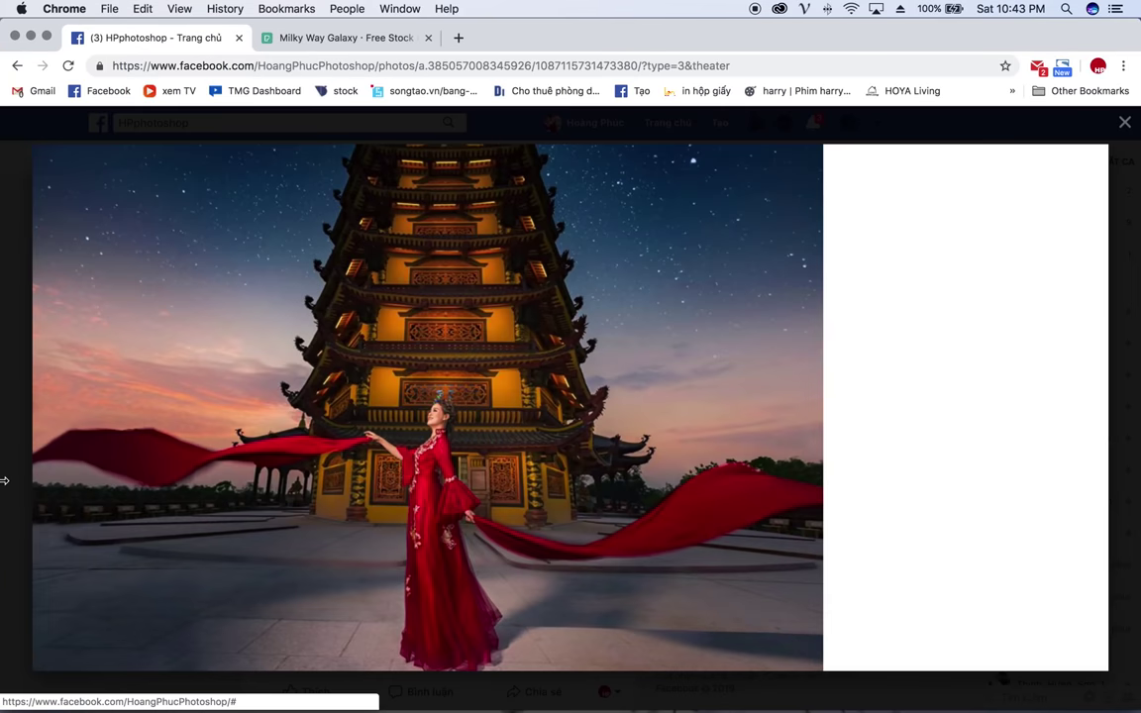
- Close the enlarged Facebook photo and return to the Photoshop image, zooming in slightly
click(14, 362)
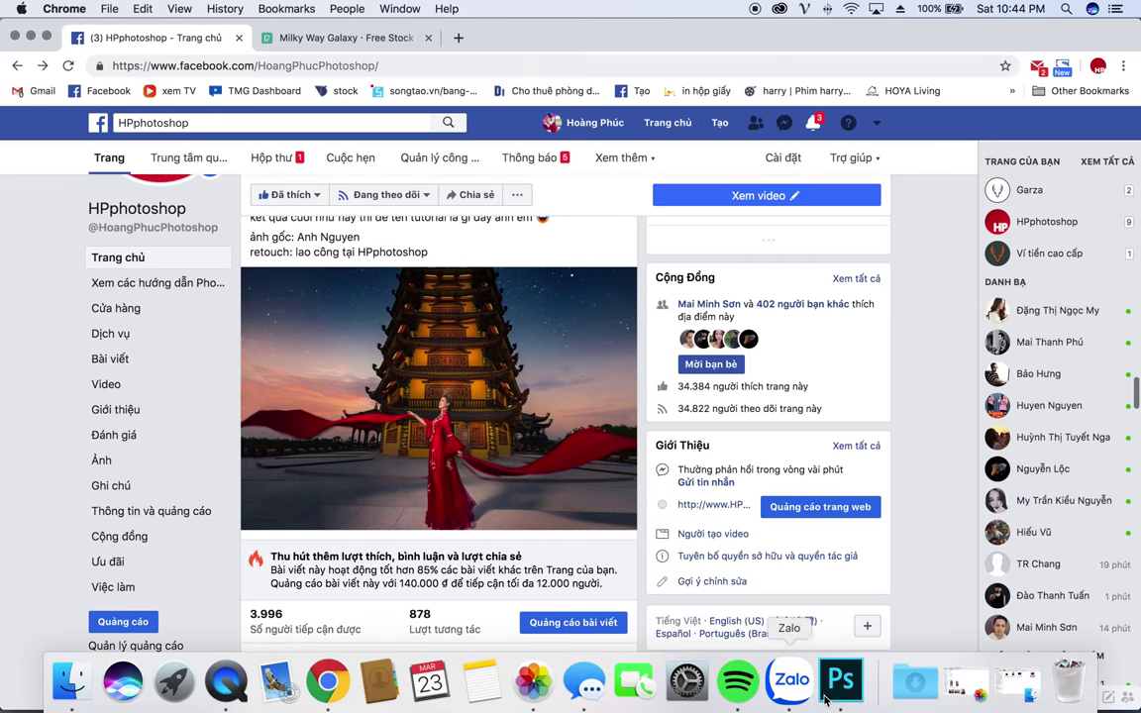
click(839, 693)
drag(492, 426, 506, 415)
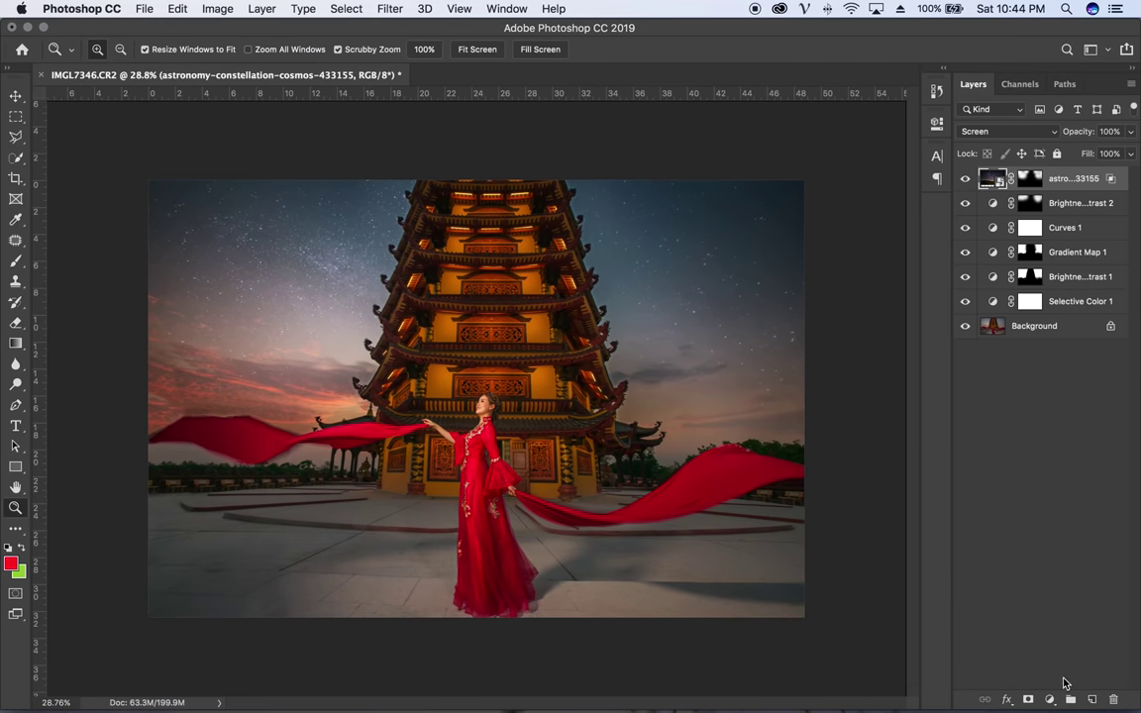
- Add a Gradient Map adjustment layer using the Violet, Orange gradient preset
click(1048, 699)
key(Return)
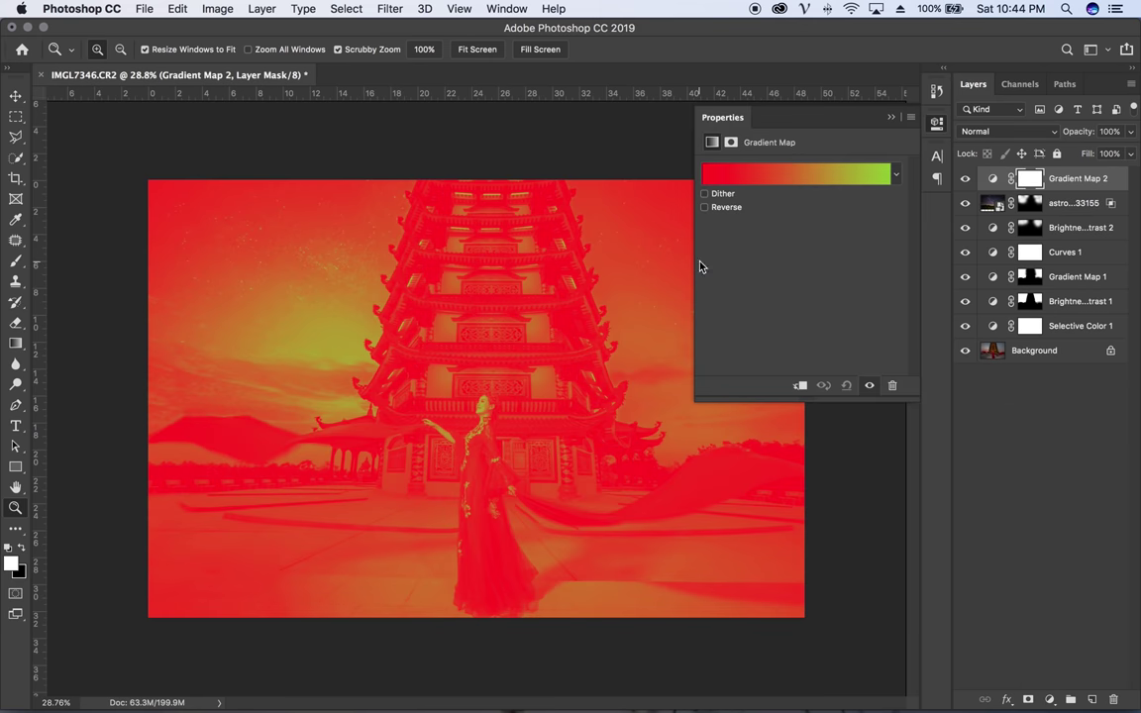
click(793, 175)
click(689, 184)
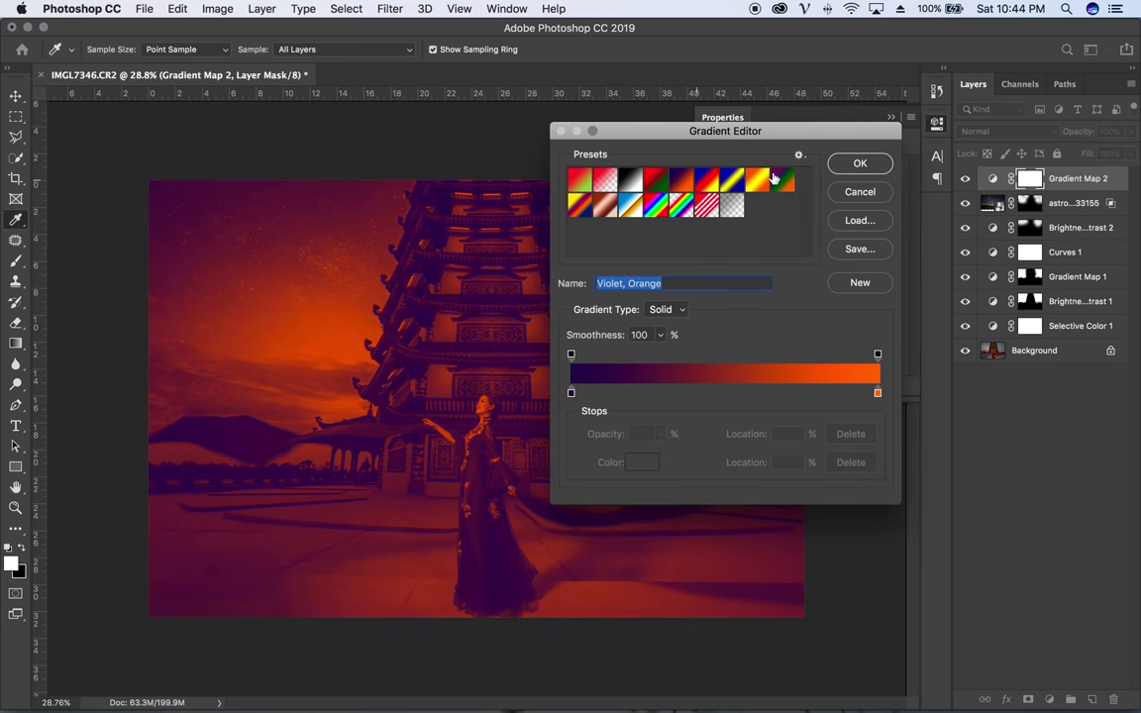
key(Return)
- Blend the gradient map in Soft Light and lower its opacity to around 33%
click(995, 131)
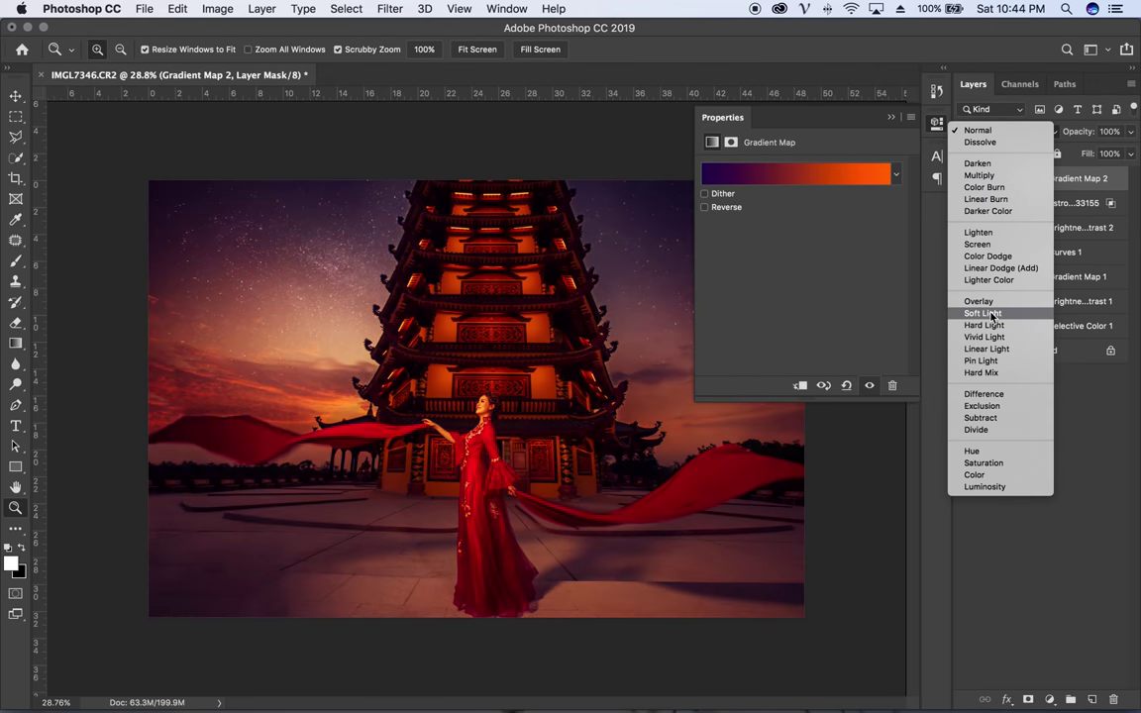
click(985, 313)
drag(1053, 135, 1012, 144)
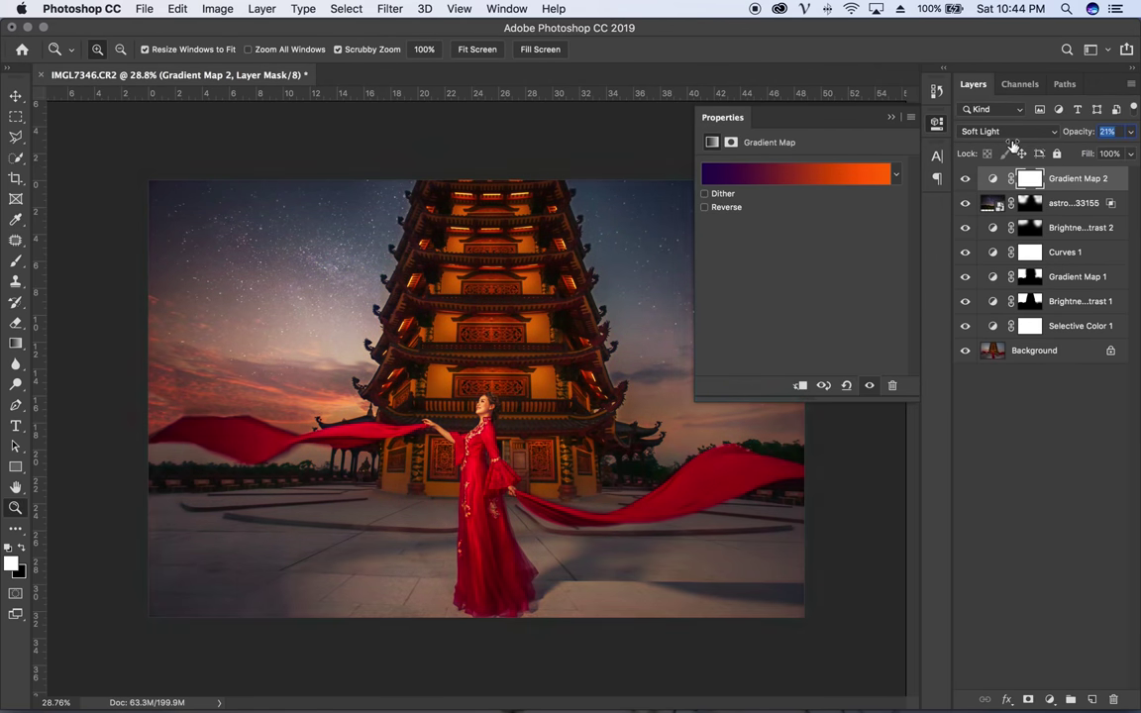
- Change the gradient's left colour stop to a bluish teal
click(818, 188)
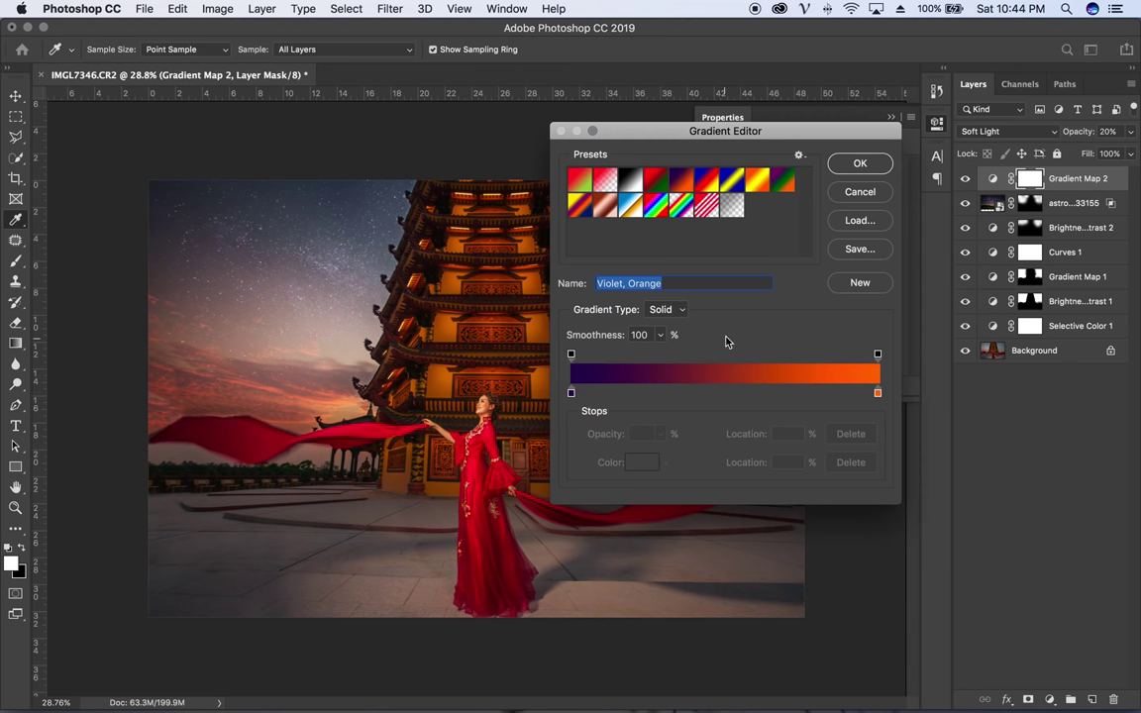
click(570, 394)
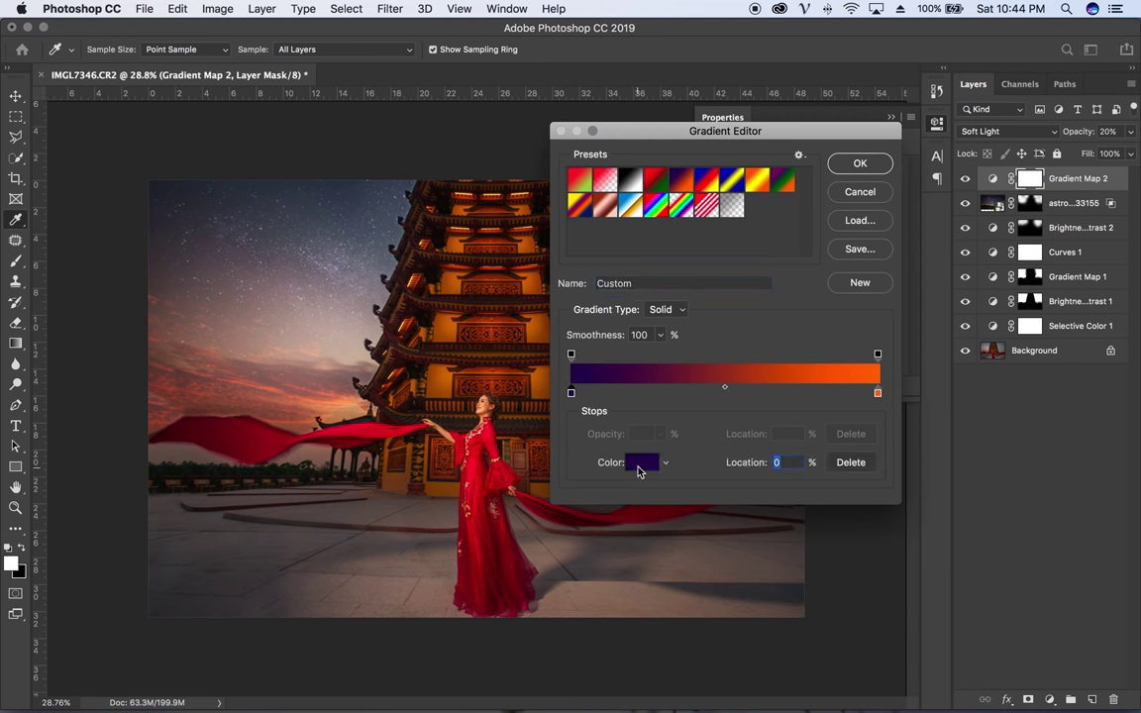
double_click(570, 393)
mouse_move(850, 372)
mouse_down()
mouse_move(856, 418)
mouse_move(853, 409)
mouse_up()
drag(788, 354, 762, 428)
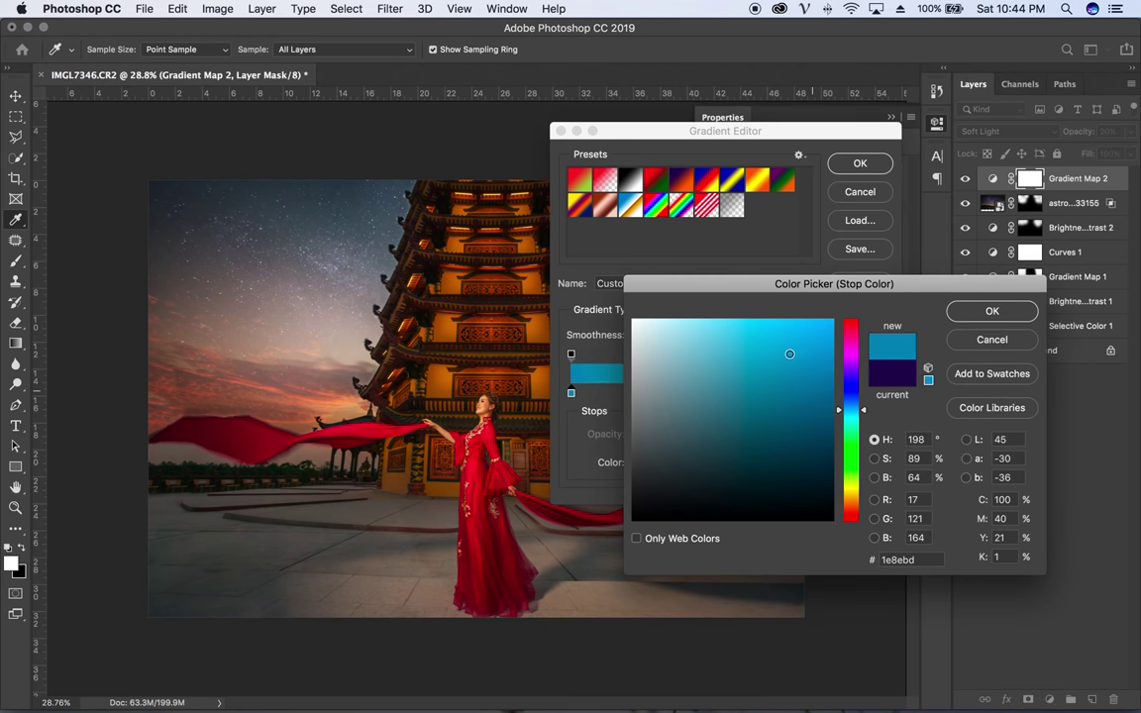
key(Return)
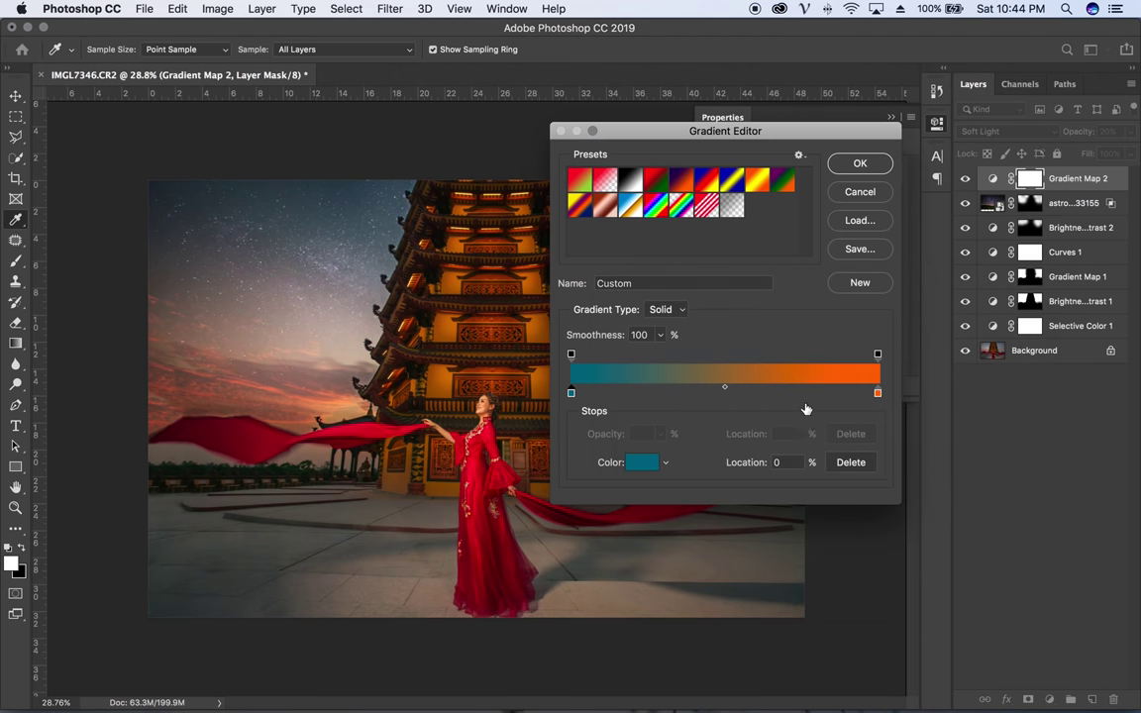
- Set the right colour stop to muted red d25f50, compare the result, and close Properties
click(640, 462)
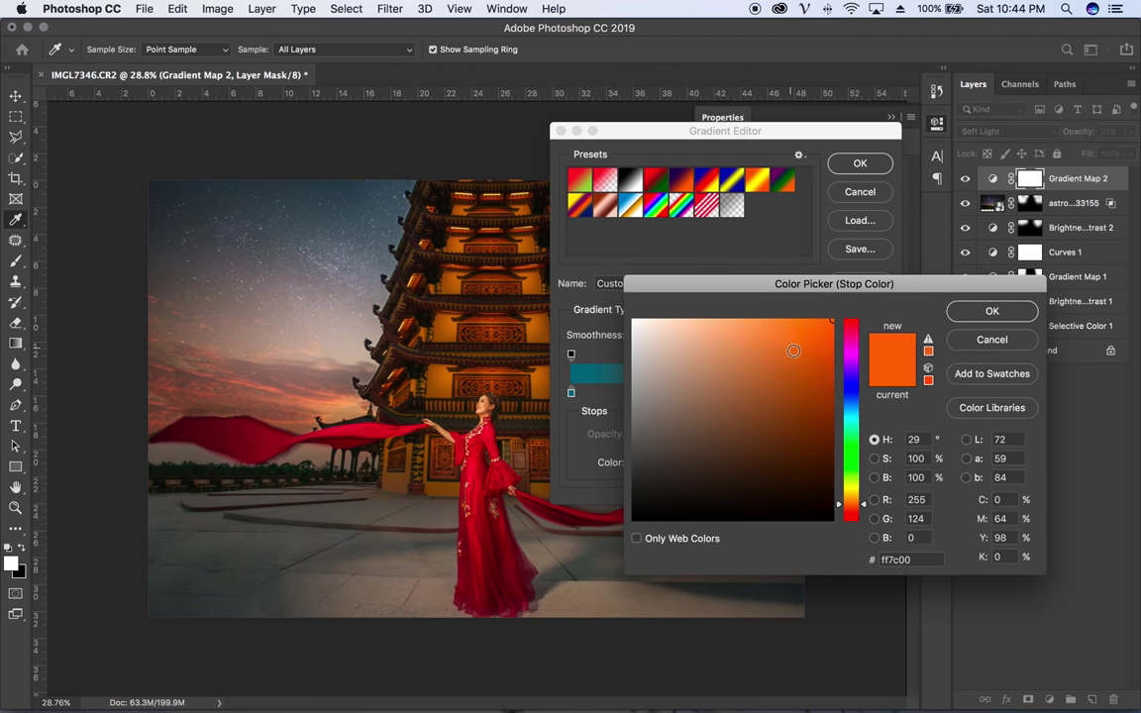
click(850, 517)
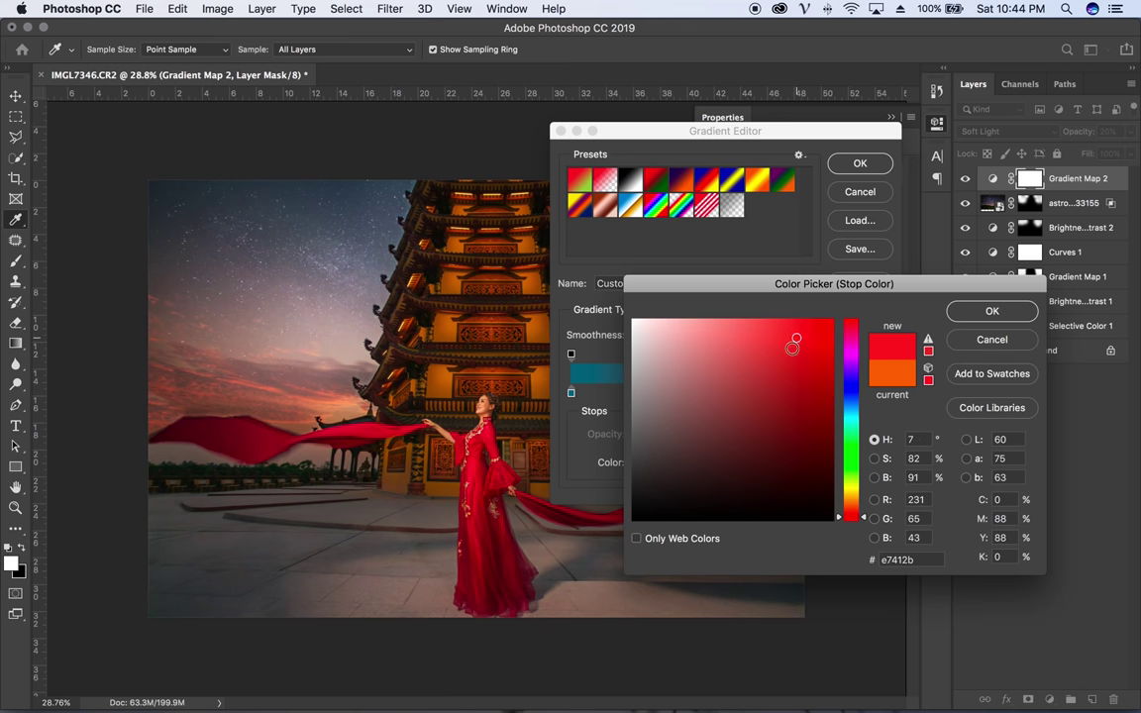
click(733, 350)
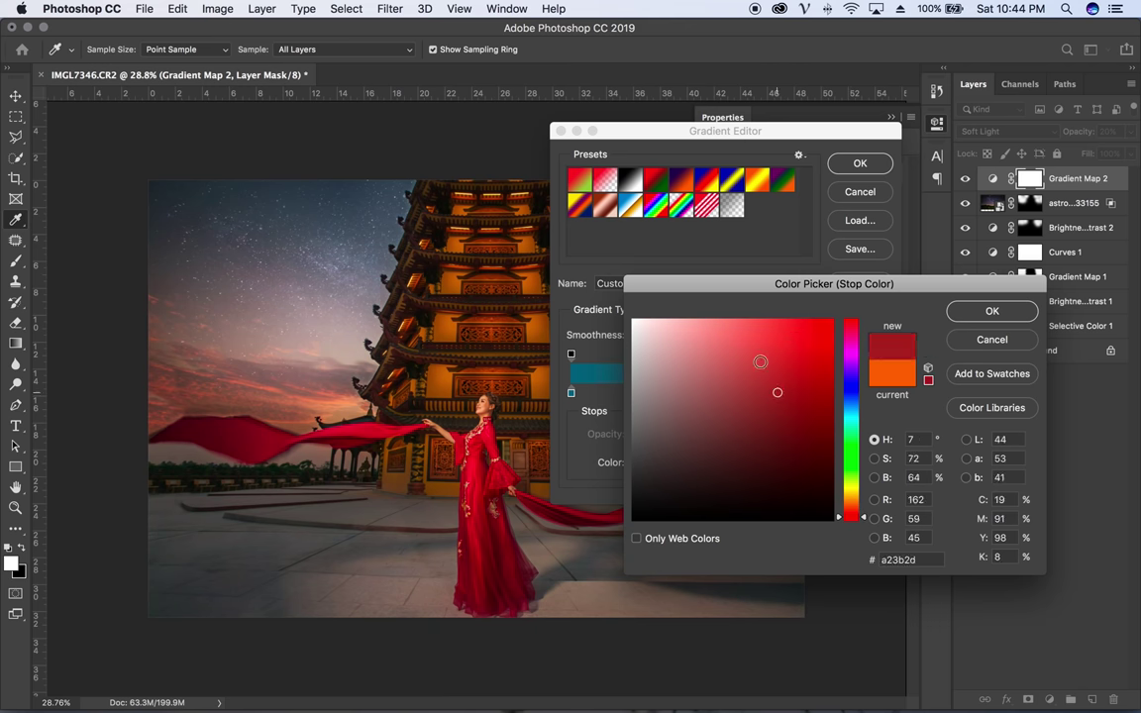
click(954, 315)
click(861, 164)
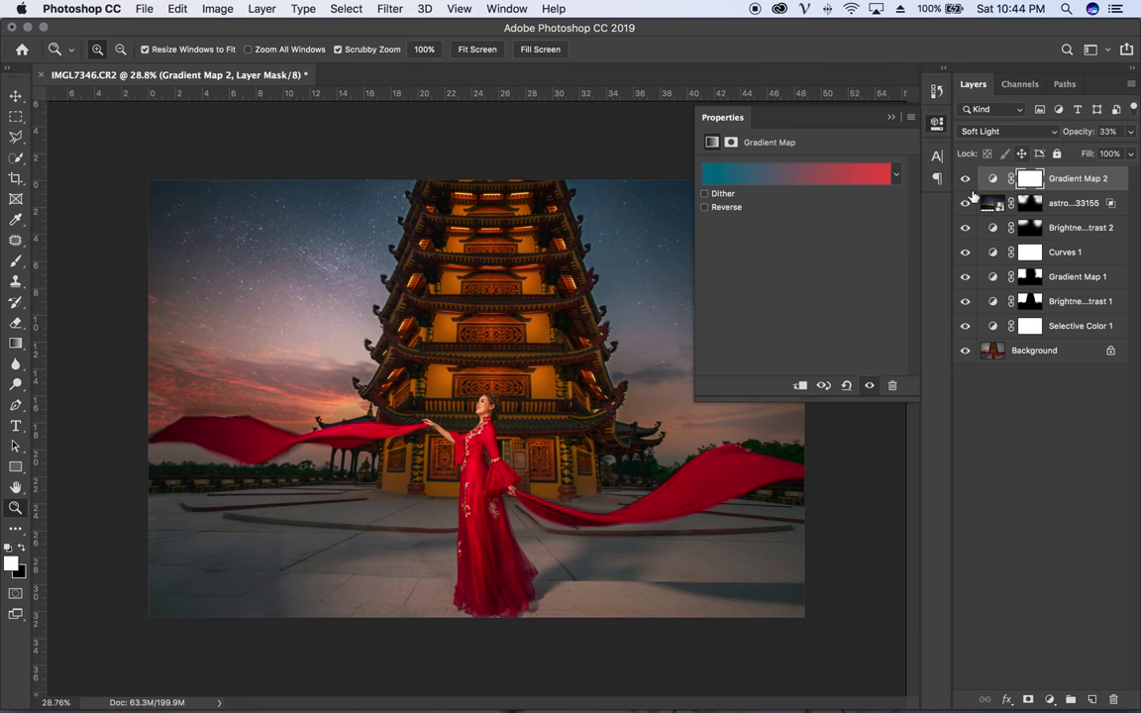
click(966, 184)
click(890, 117)
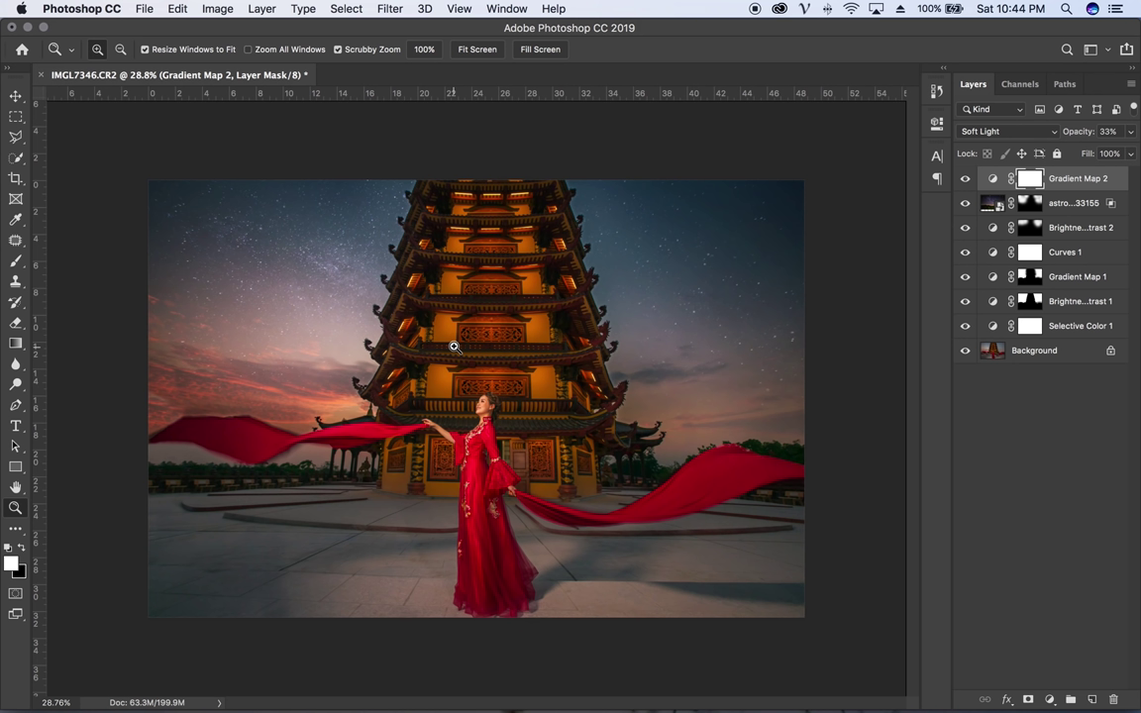